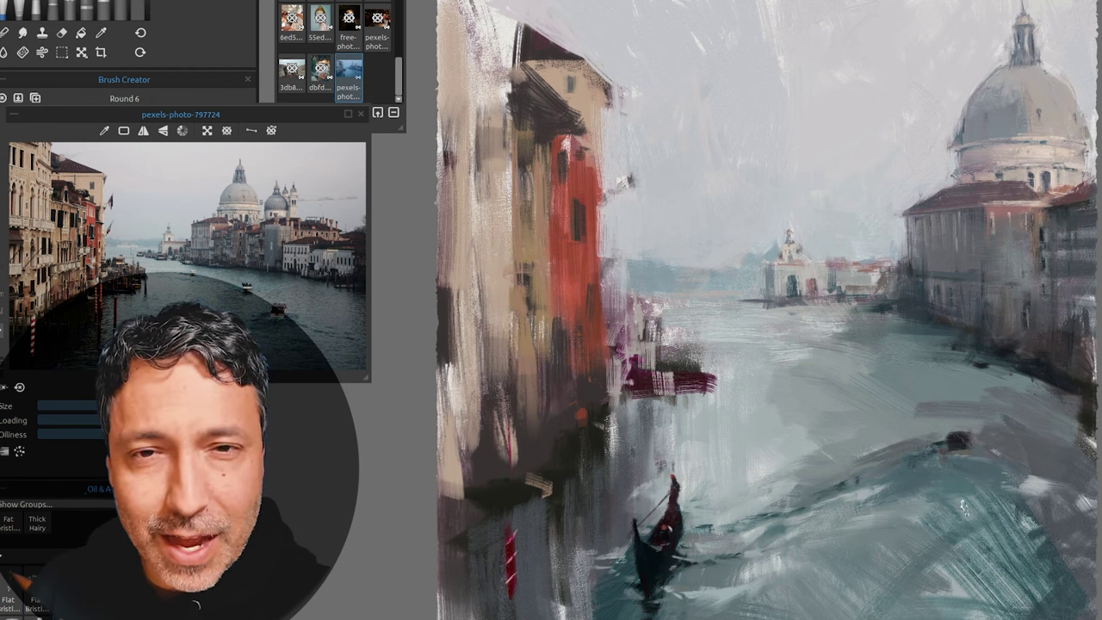
Step: Sample a dark colour and paint vertical strokes below the buildings around the red striped pole, plus a stroke beneath the purple dock
key(i)
key(b)
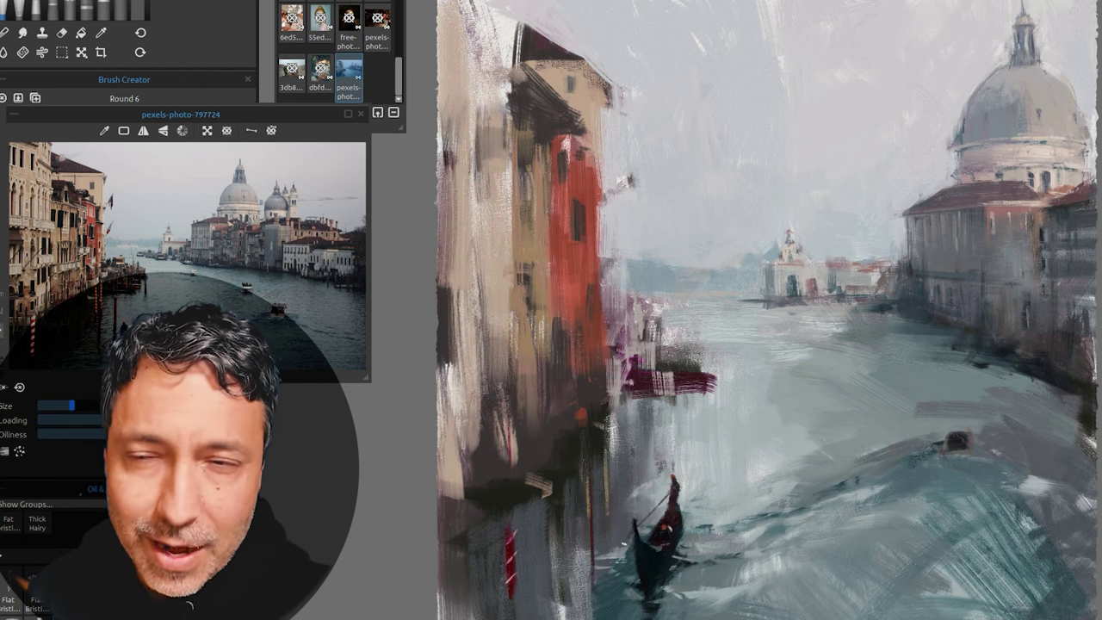
drag(522, 506, 520, 610)
drag(500, 508, 482, 616)
drag(536, 492, 542, 601)
drag(472, 511, 460, 615)
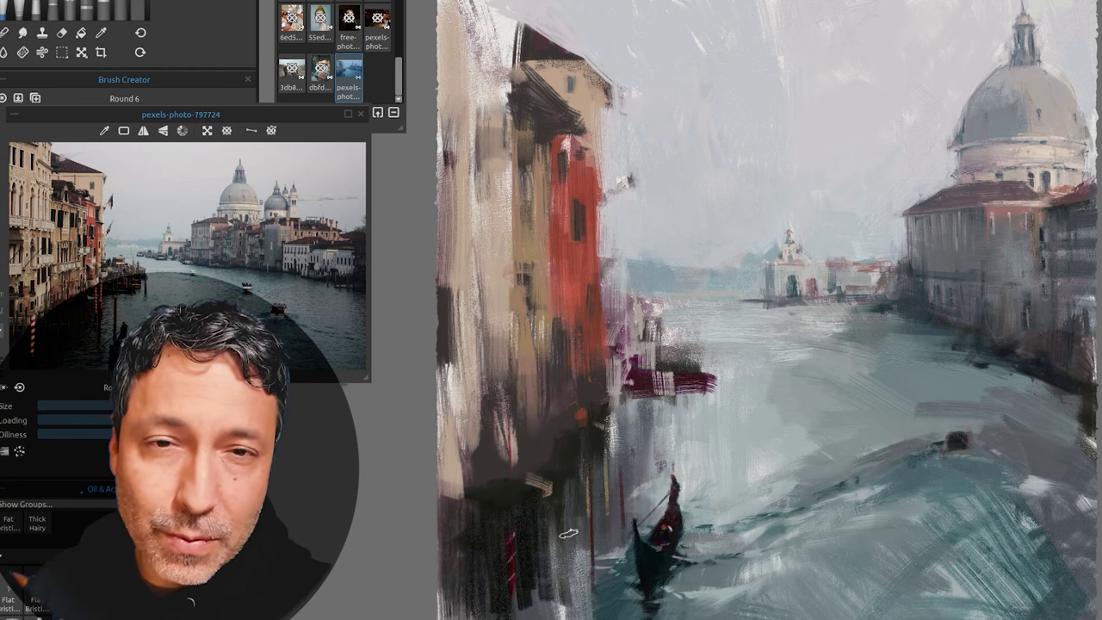
drag(613, 398, 722, 398)
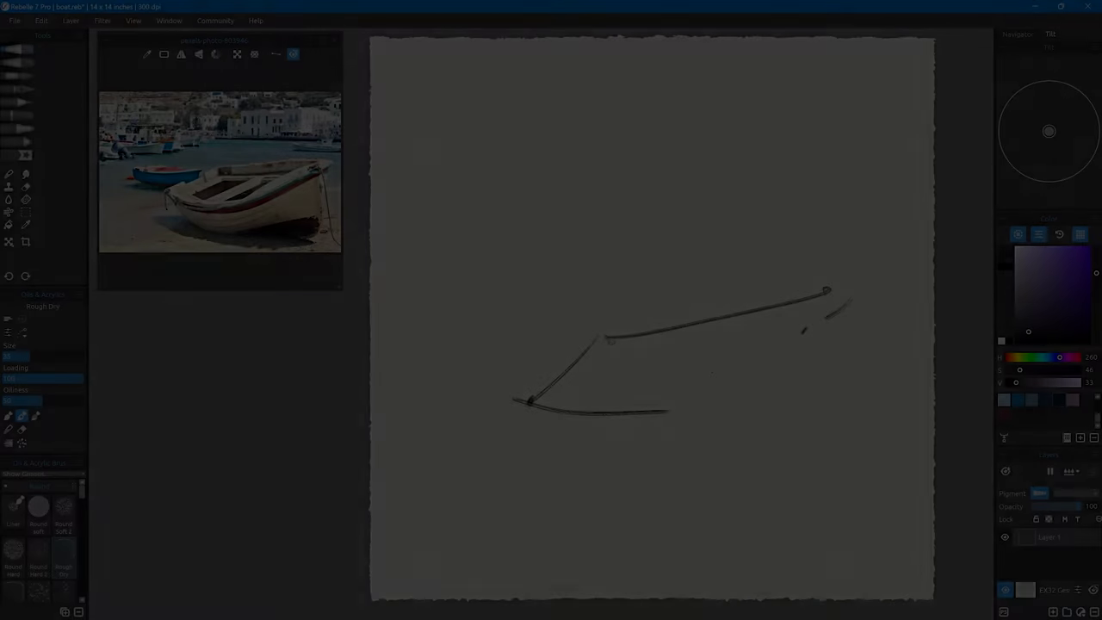
Step: Sketch the rim of the foreground rowing boat with the Rough Dry brush at size 35
drag(516, 399, 643, 324)
drag(859, 291, 711, 422)
drag(639, 415, 747, 393)
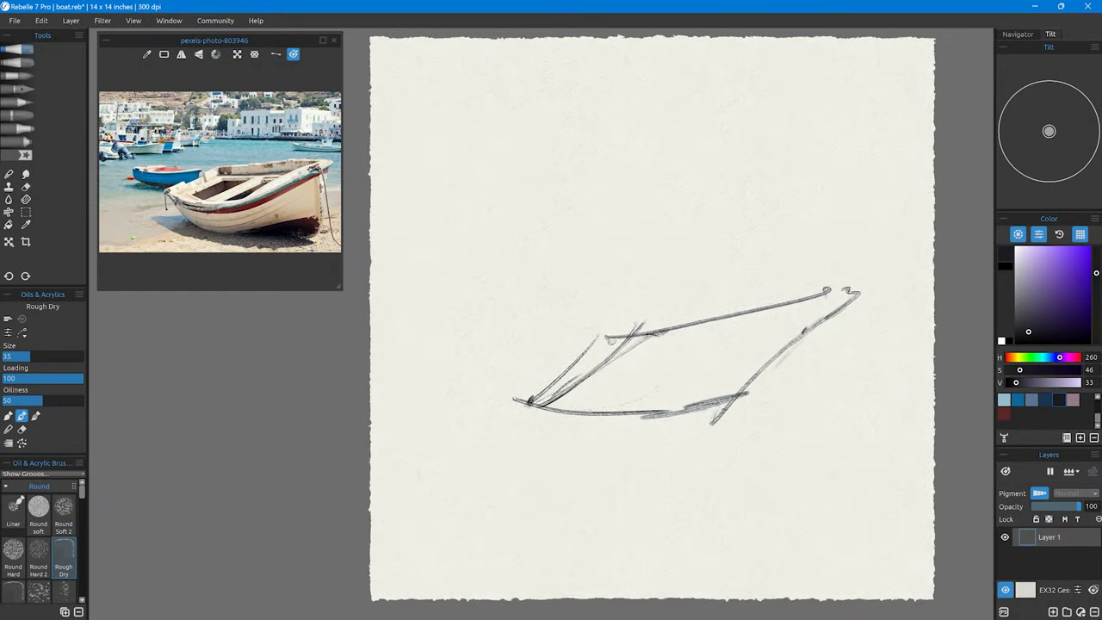
Step: Sketch the rowing boat's hull bottom, the vertical post lines at its right end and a seat line inside
drag(517, 403, 590, 458)
mouse_move(544, 456)
mouse_down()
mouse_move(771, 447)
mouse_move(844, 458)
mouse_up()
mouse_move(872, 255)
mouse_down()
mouse_move(852, 473)
mouse_move(863, 479)
mouse_up()
drag(842, 342, 848, 396)
drag(880, 269, 866, 476)
drag(865, 393, 668, 469)
drag(630, 420, 738, 349)
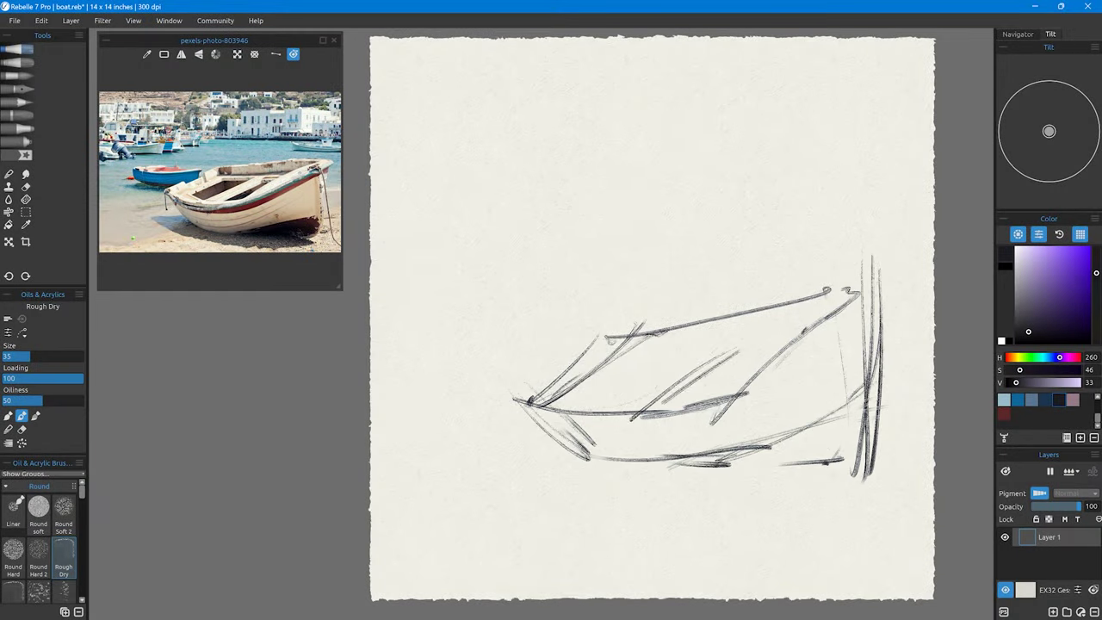
Step: Sketch the smaller boat behind the rowing boat and move the whole sketch slightly lower on the canvas
drag(428, 280, 529, 276)
drag(443, 284, 601, 286)
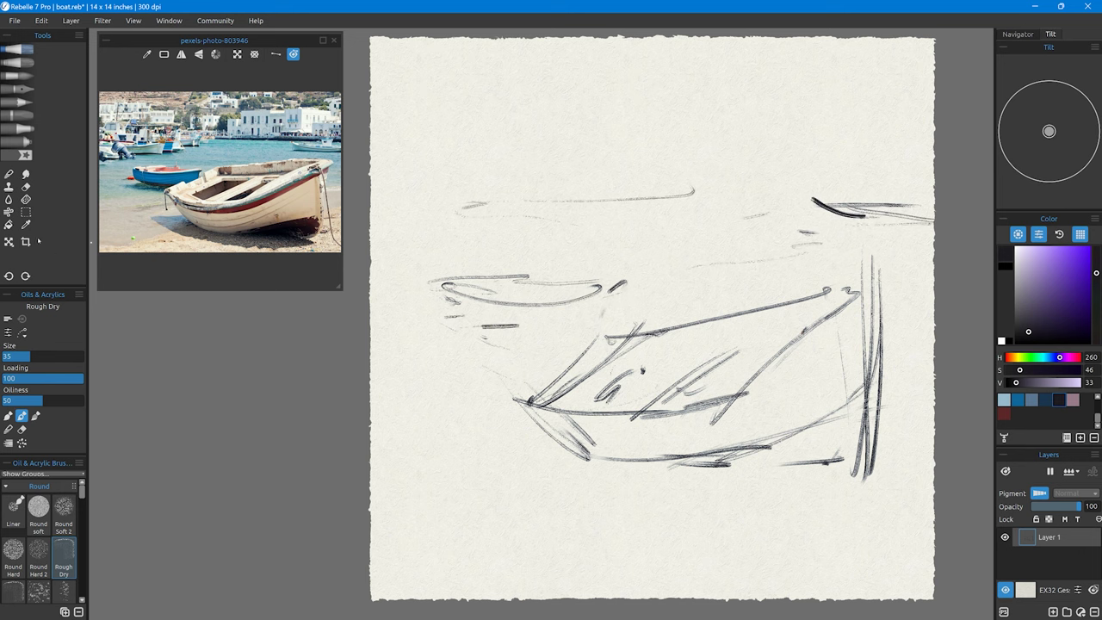
click(9, 241)
drag(652, 320, 649, 370)
Step: Sketch the mooring rope, the shadow lines on the sand around the boat, and the distant shoreline with its buildings
click(9, 173)
drag(864, 428, 934, 515)
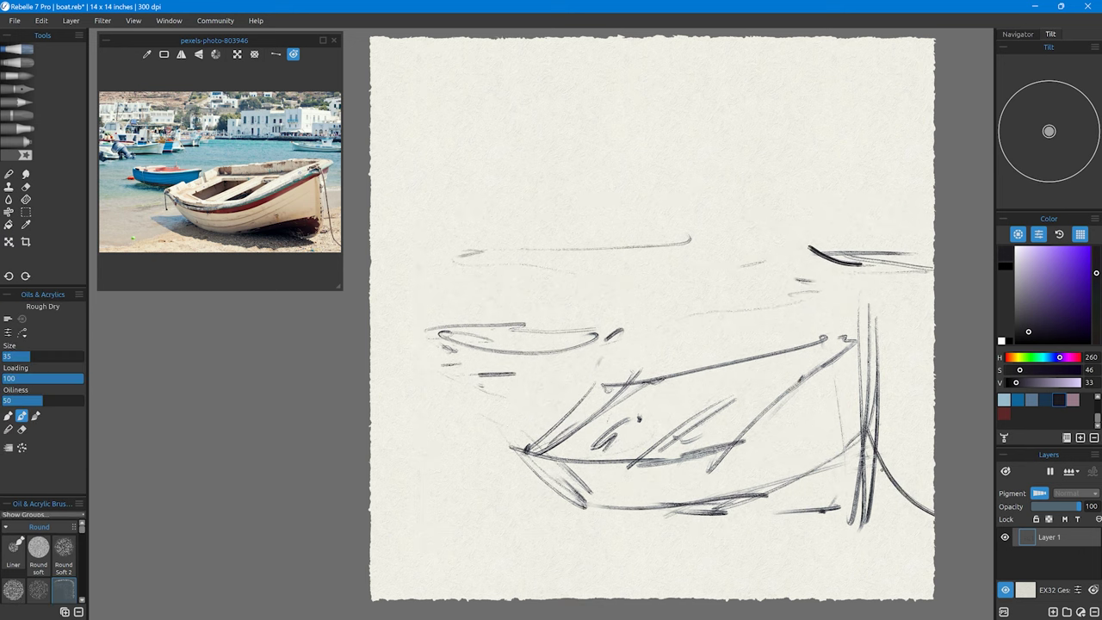
drag(814, 515, 889, 483)
drag(696, 583, 896, 550)
drag(558, 494, 461, 512)
drag(465, 512, 659, 553)
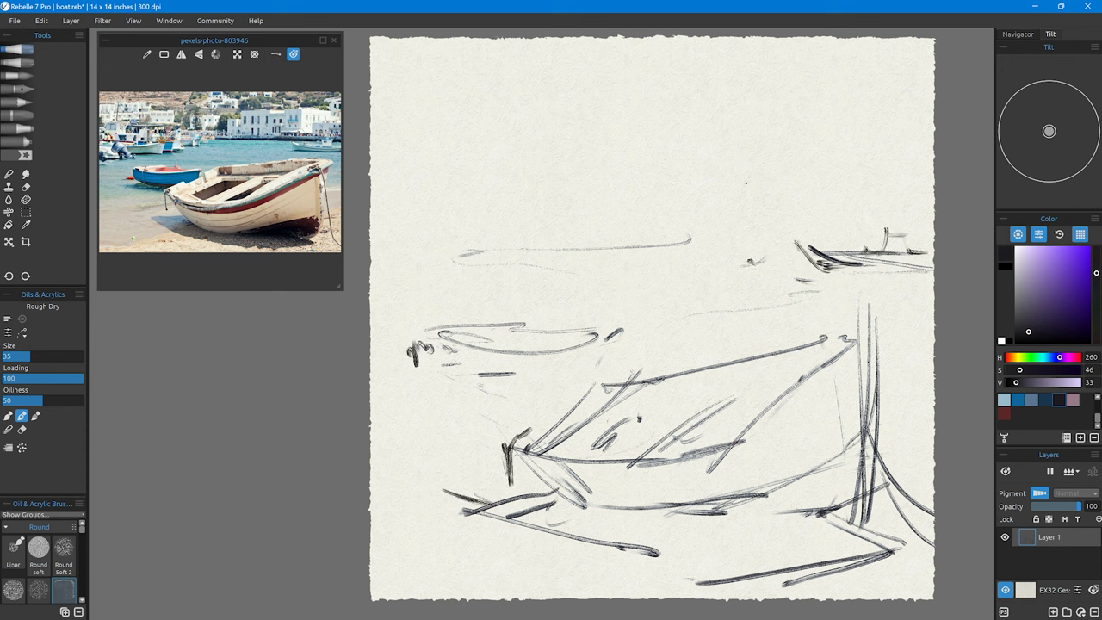
drag(789, 124, 799, 185)
drag(736, 174, 945, 173)
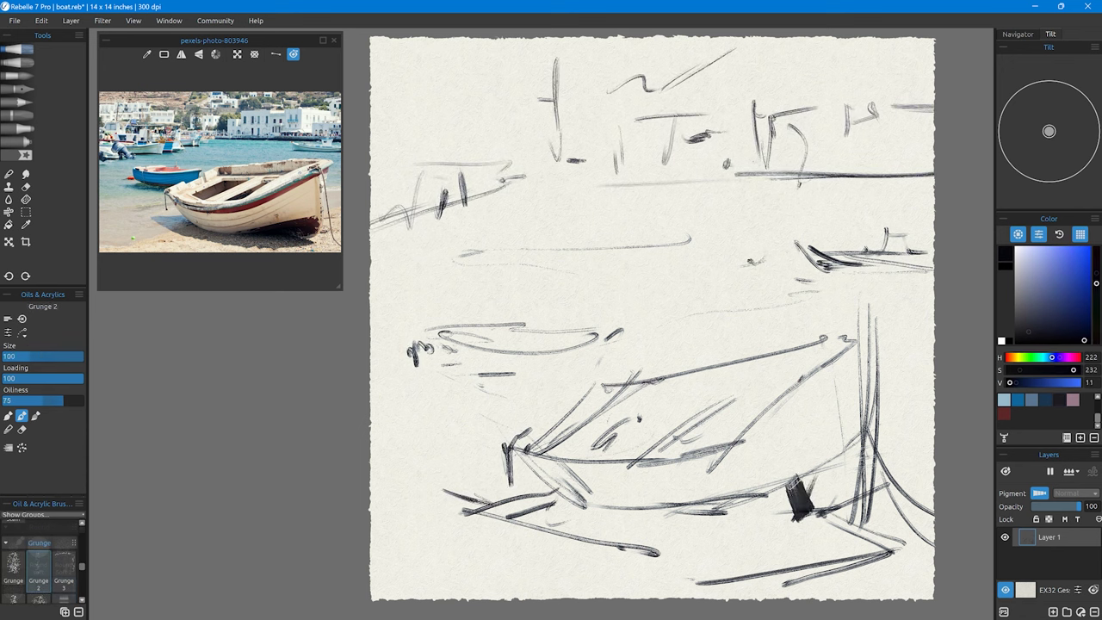
Step: Block in near-black shadows under the rowing boat's hull and inside it with the Grunge 2 brush at size 100
mouse_move(792, 495)
mouse_down()
mouse_move(843, 482)
mouse_move(650, 503)
mouse_up()
drag(638, 417, 658, 443)
drag(594, 448, 640, 406)
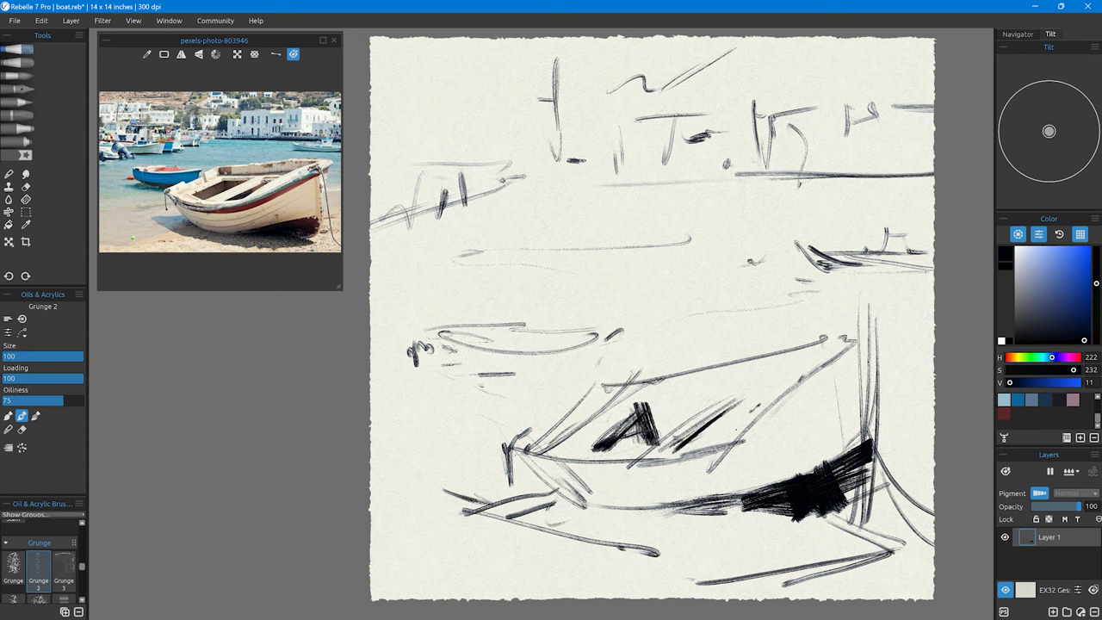
Step: Paint dark navy along the far shoreline and distant boats, and blue below the boat at the canvas's right edge
click(1081, 332)
mouse_move(930, 183)
mouse_down()
mouse_move(646, 186)
mouse_move(919, 185)
mouse_up()
drag(428, 208, 372, 238)
mouse_move(479, 205)
mouse_down()
mouse_move(532, 194)
mouse_move(508, 196)
mouse_up()
drag(611, 179, 601, 189)
click(1079, 322)
mouse_move(813, 265)
mouse_down()
mouse_move(895, 271)
mouse_move(792, 281)
mouse_up()
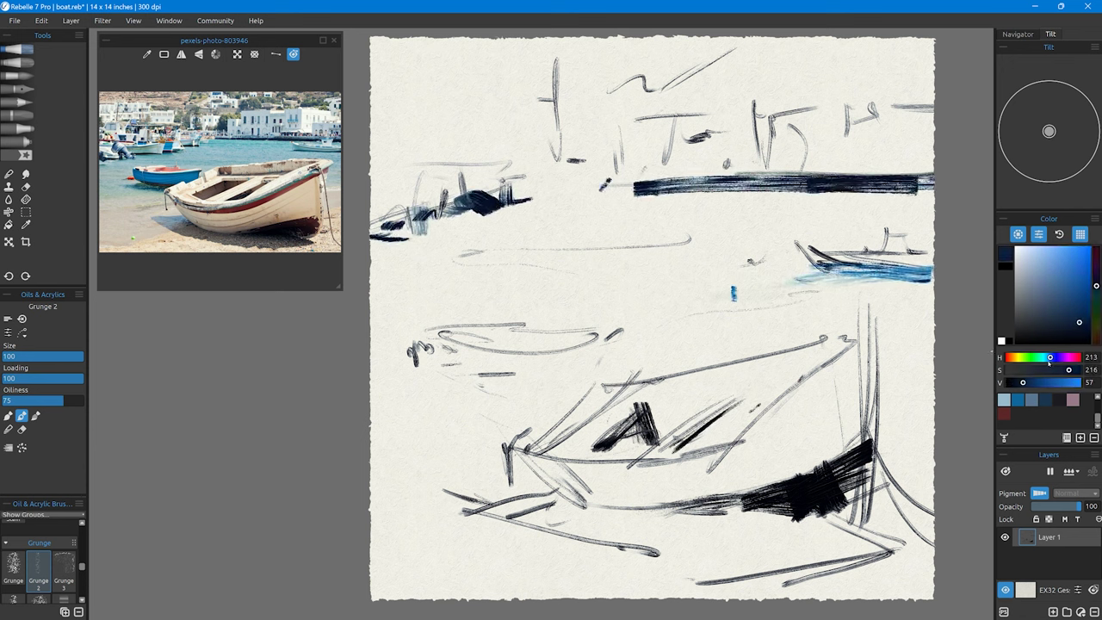
Step: Choose a dark brown (H 28, S 216, V 31) and paint over the hull's underside and the boat's interior shadows
drag(1049, 356, 1011, 357)
click(1079, 332)
drag(870, 456, 779, 515)
drag(857, 497, 654, 513)
drag(558, 497, 625, 501)
drag(607, 454, 671, 405)
drag(693, 448, 749, 401)
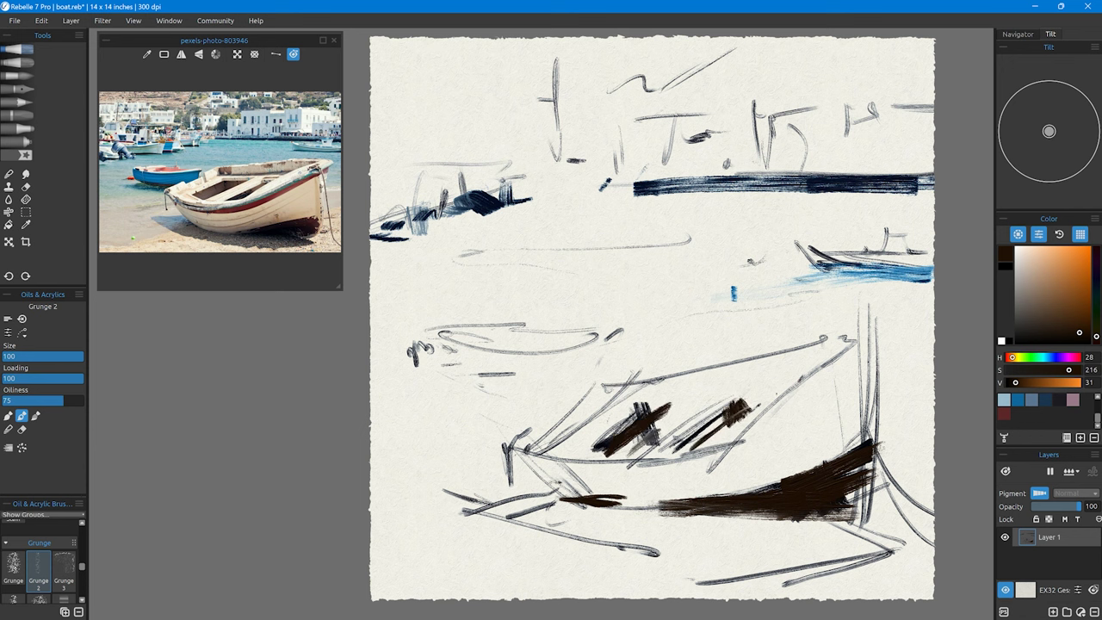
Step: Choose a beige (H 36, S 80, V 169) and paint the lit side of the hull above the dark underside
drag(1079, 331, 1042, 285)
mouse_move(839, 469)
mouse_down()
mouse_move(689, 499)
mouse_move(805, 465)
mouse_up()
click(1038, 278)
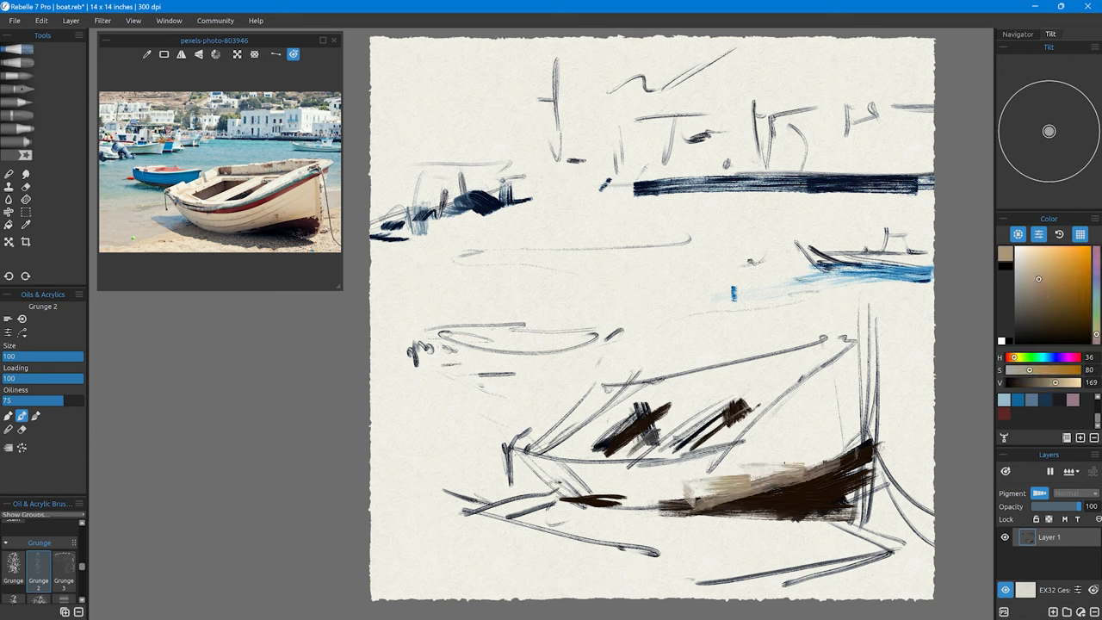
mouse_move(689, 497)
mouse_down()
mouse_move(618, 478)
mouse_move(740, 450)
mouse_up()
Step: Paint the dark red stripe along the hull's upper edge and set the colour to H 5, S 183, V 113
click(1004, 413)
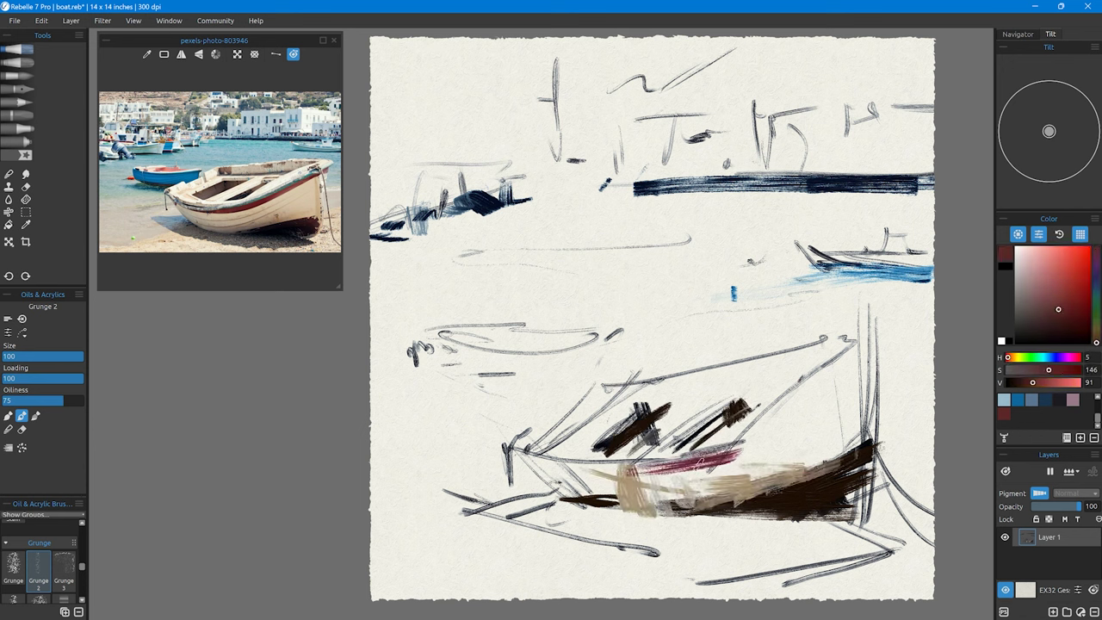
drag(659, 472, 835, 392)
drag(557, 465, 686, 461)
click(1069, 300)
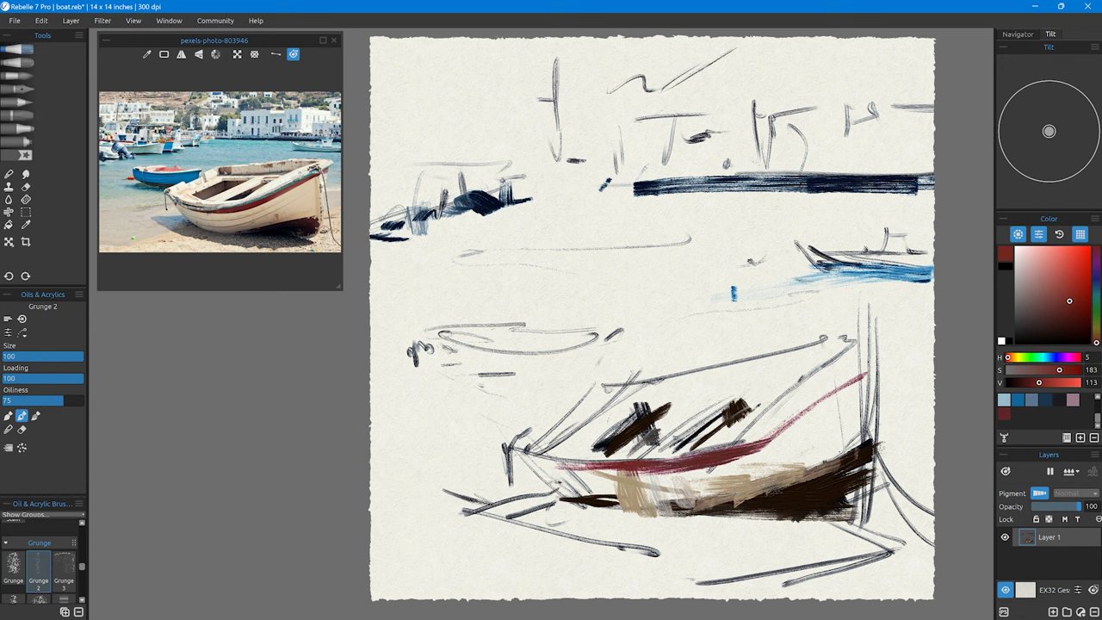
Step: Choose a medium blue (H 210, S 155, V 136) and paint the small boat, the distant boats and the area by the bow
click(1032, 399)
click(1058, 288)
mouse_move(441, 365)
mouse_down()
mouse_move(589, 360)
mouse_move(517, 361)
mouse_up()
drag(452, 191, 392, 231)
drag(534, 203, 568, 201)
drag(447, 484, 551, 504)
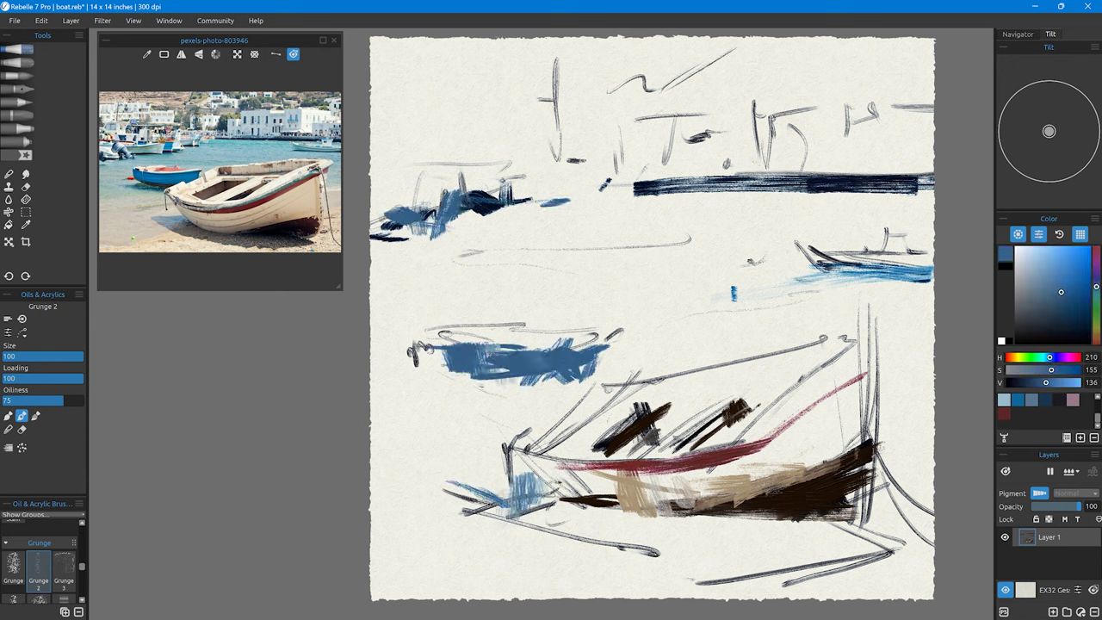
Step: Choose a brown (H 22, S 104, V 121) and paint a patch on the rowing boat's inner far side
click(1012, 356)
click(1045, 297)
mouse_move(627, 383)
mouse_down()
mouse_move(639, 411)
mouse_move(687, 405)
mouse_up()
Step: Place the Brush Creator below the reference image and extend the boat's brown interior with the Grunge 3 brush
click(63, 564)
click(169, 20)
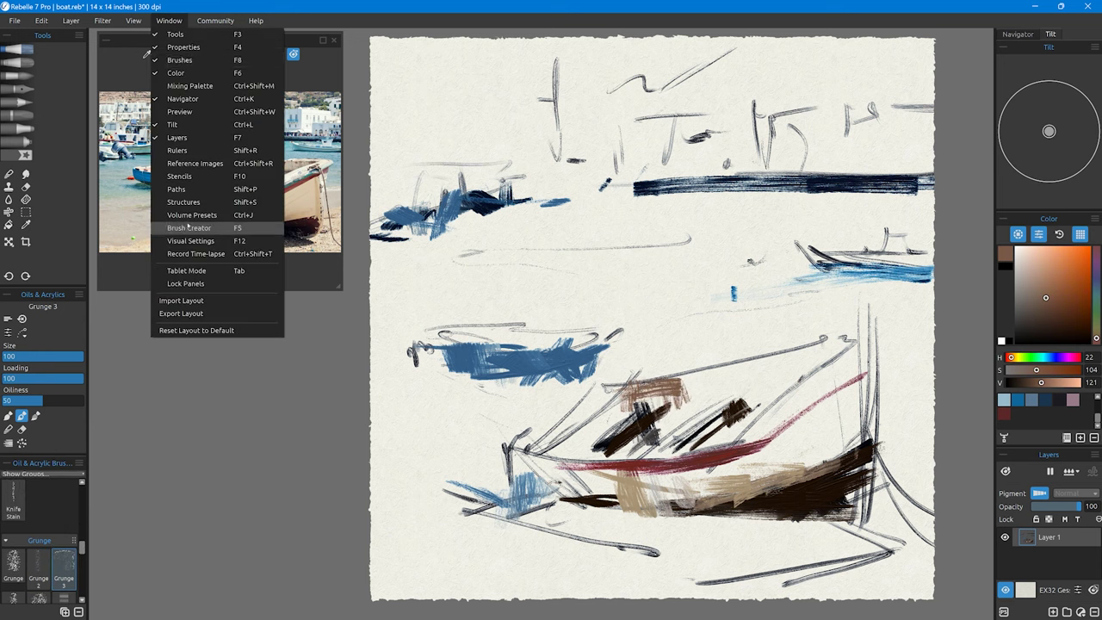
click(187, 227)
drag(219, 221, 219, 307)
drag(654, 387, 779, 366)
Step: Switch to the Grunge 2 brush and extend the hull's light brown side toward the boat's raised right end
click(38, 565)
drag(714, 495, 809, 448)
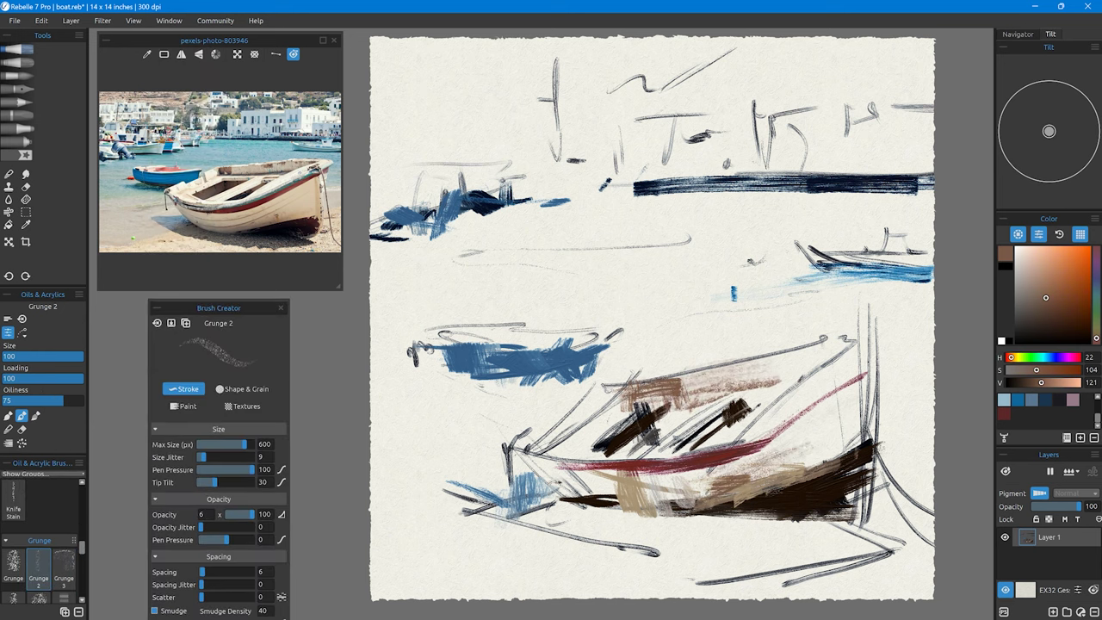
drag(749, 482, 874, 420)
drag(719, 491, 861, 397)
Step: Choose a dark teal (H 175, S 214, V 31) and move the Color panel next to the reference image
click(1079, 332)
click(1042, 356)
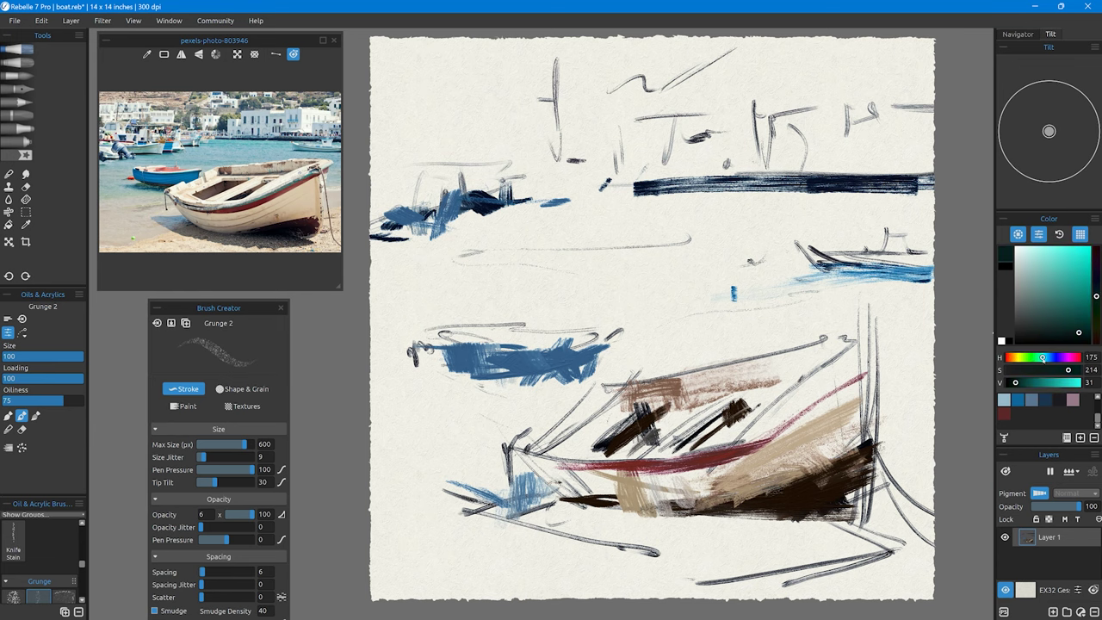
drag(1028, 221, 310, 267)
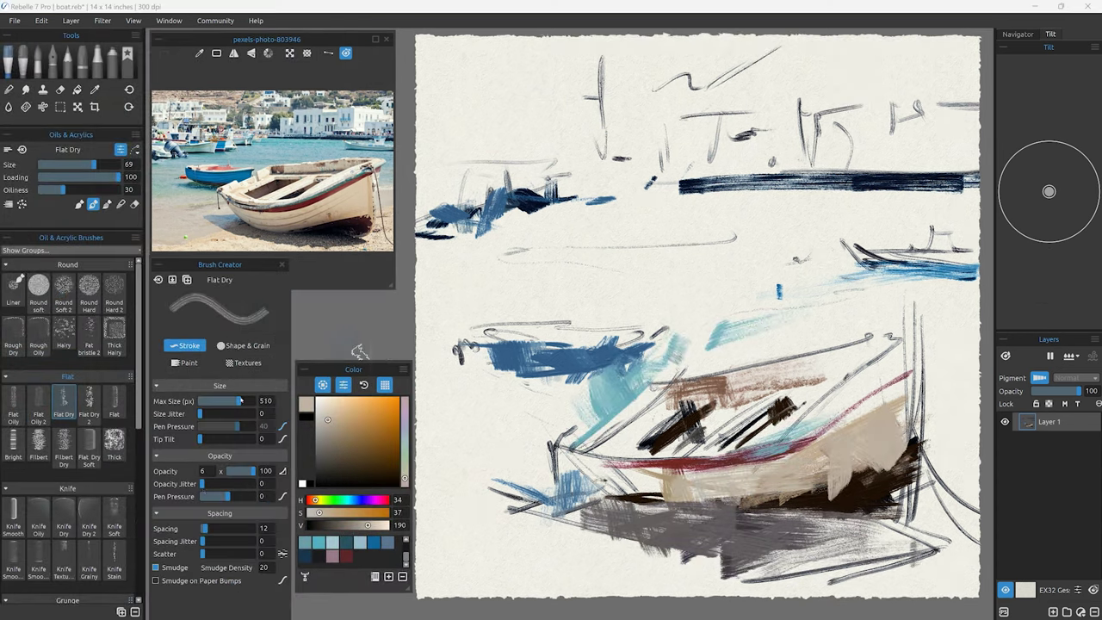
Step: Set the Flat Dry brush's maximum size to 560 and paint grey-green and teal water, plus pale blue over the distant buildings
drag(240, 401, 244, 400)
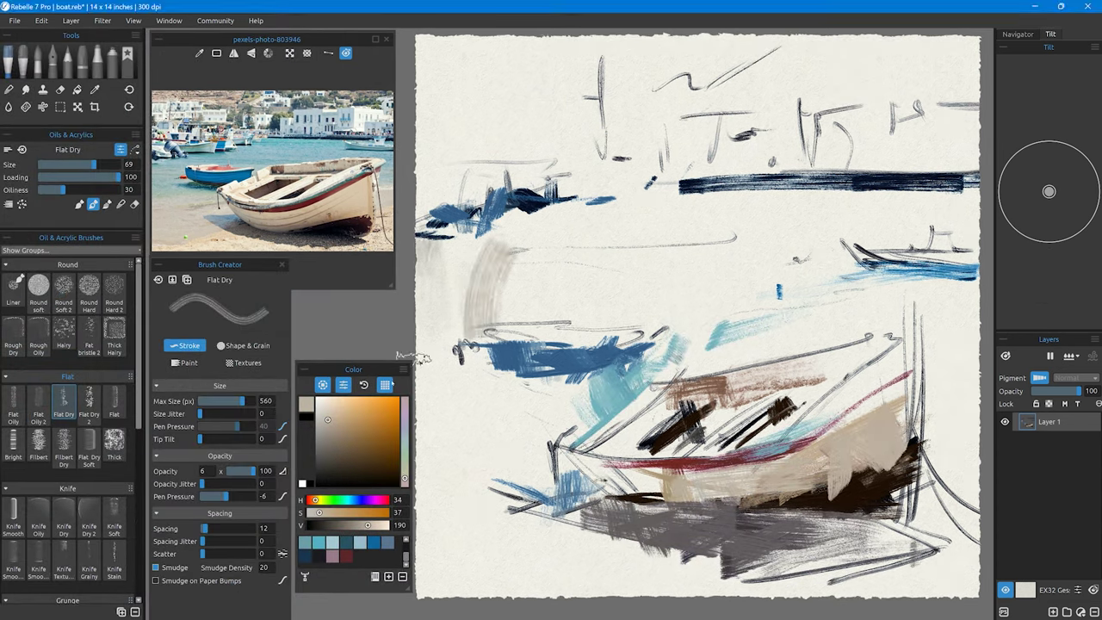
mouse_move(419, 359)
mouse_down()
mouse_move(482, 430)
mouse_move(517, 370)
mouse_move(547, 262)
mouse_move(818, 284)
mouse_up()
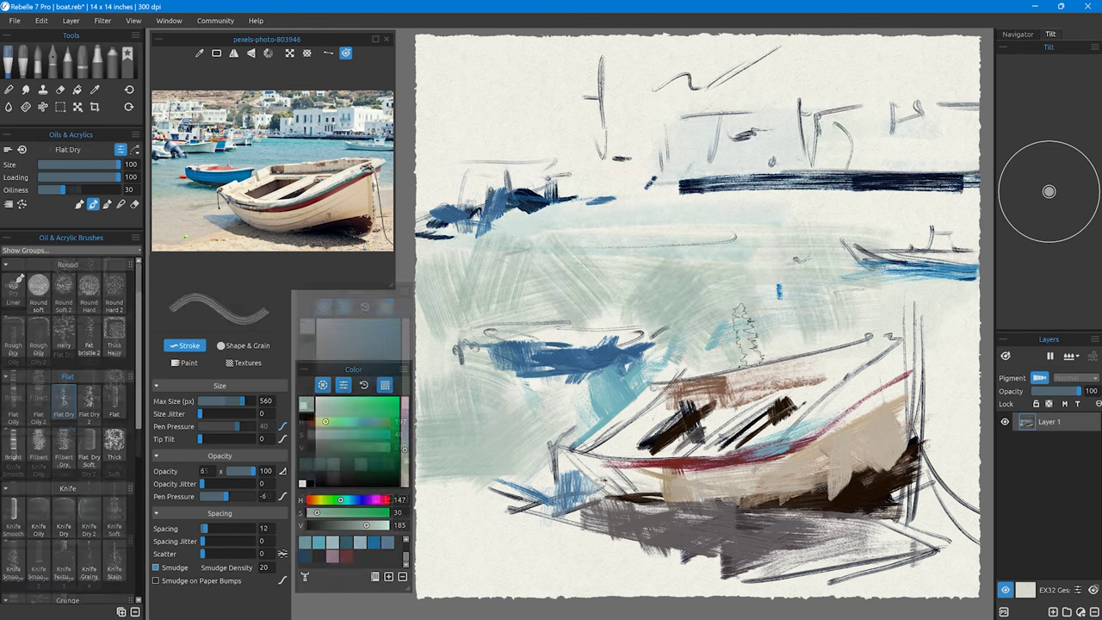
drag(430, 215, 774, 241)
drag(671, 129, 973, 147)
click(63, 465)
mouse_move(654, 129)
mouse_down()
mouse_move(973, 120)
mouse_move(551, 181)
mouse_up()
Step: Try brushes from the Airbrush and Pastel sets
scroll(86, 387, up, 2)
click(89, 335)
click(82, 58)
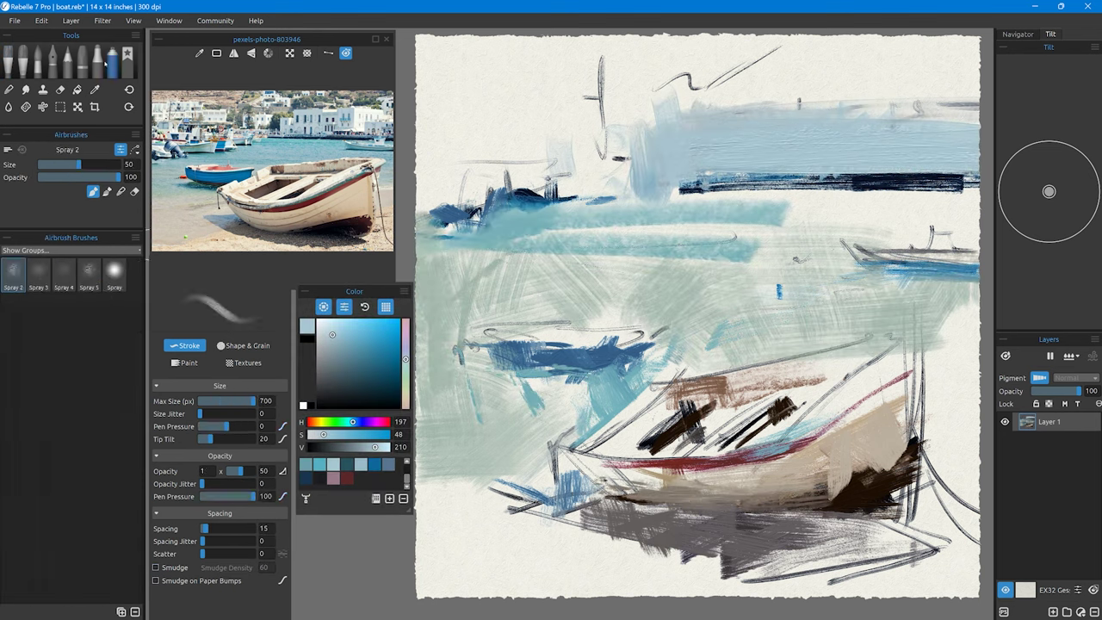
click(38, 446)
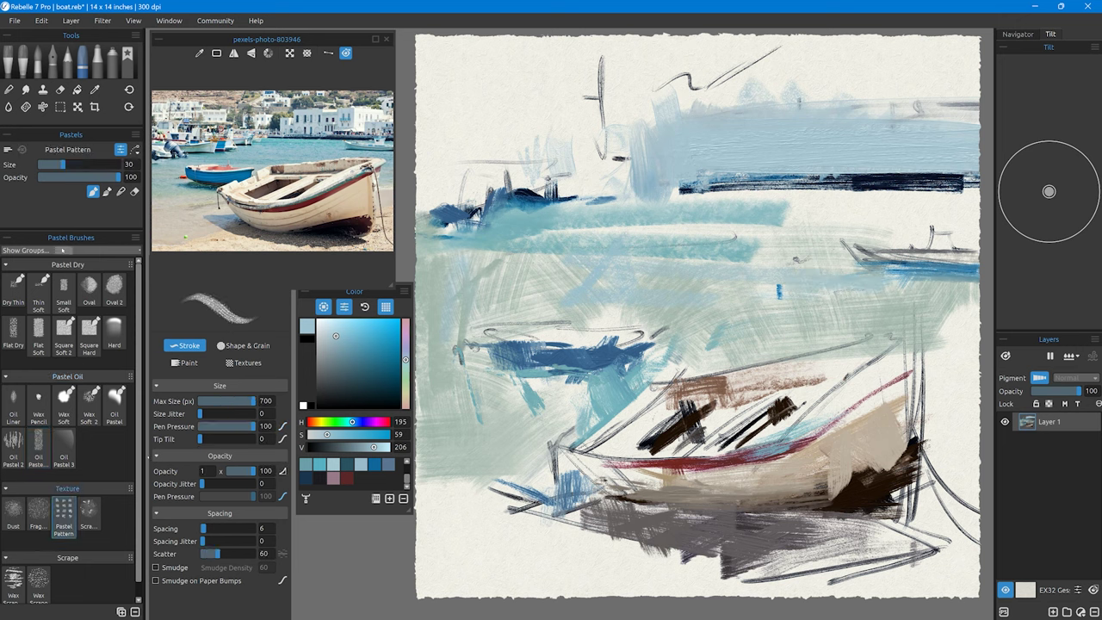
Step: Return to the Oils & Acrylics Flat Dry brush at size 100 and paint a wide blue band of water behind the boat
click(10, 58)
click(38, 336)
click(63, 401)
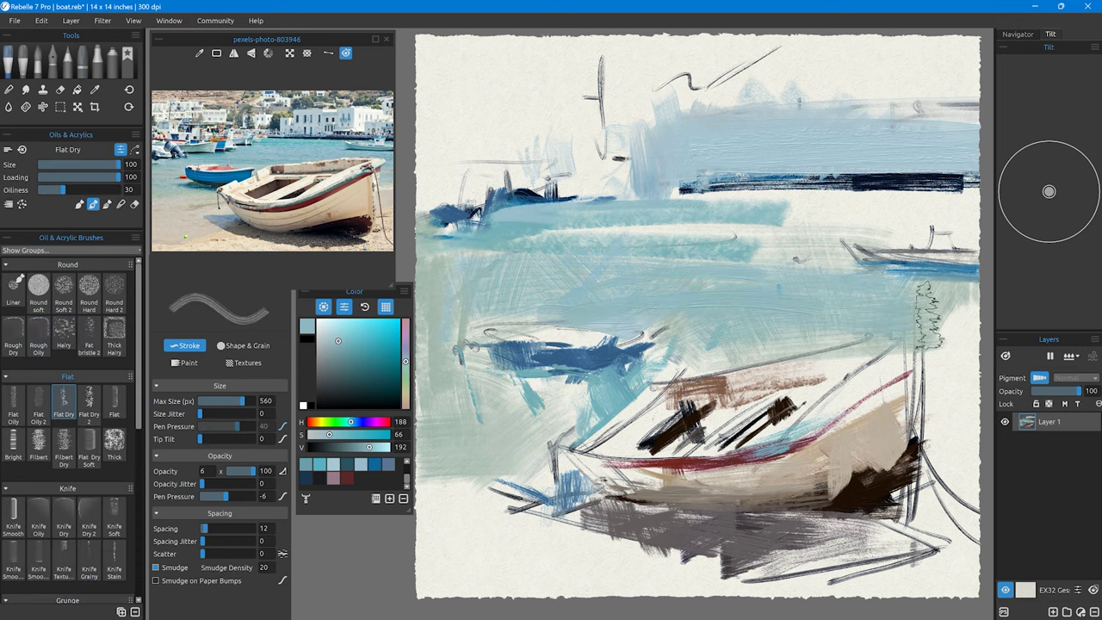
Step: Sample colours from the canvas, rework the shadow beneath the boat and paint sandy strokes in the left foreground
alt+click(760, 510)
alt+click(869, 426)
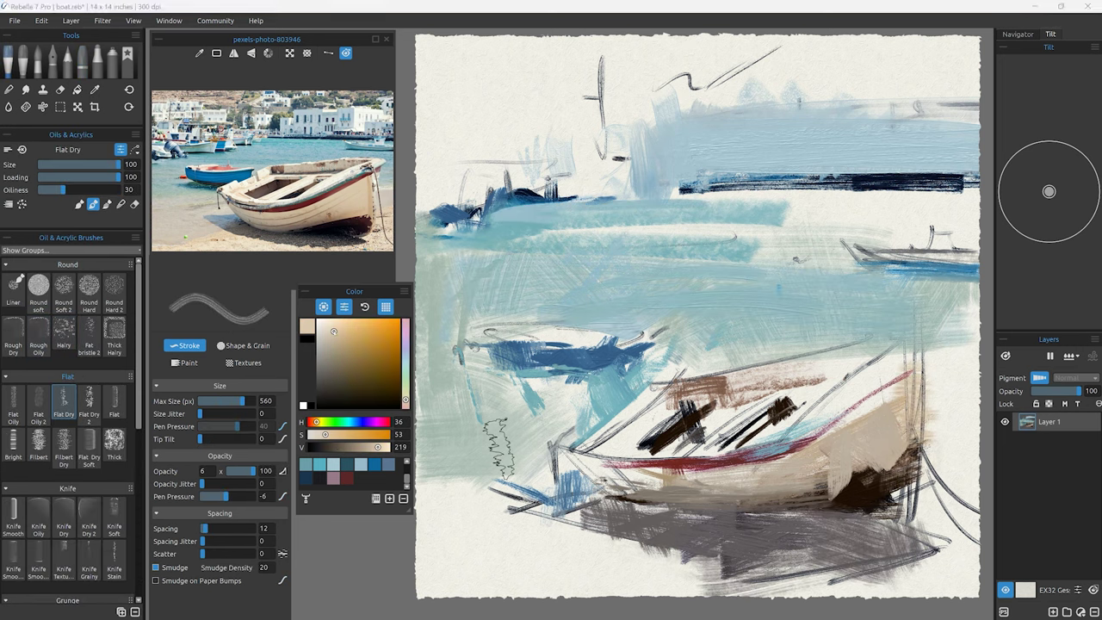
drag(447, 516, 602, 585)
click(114, 400)
drag(516, 482, 533, 534)
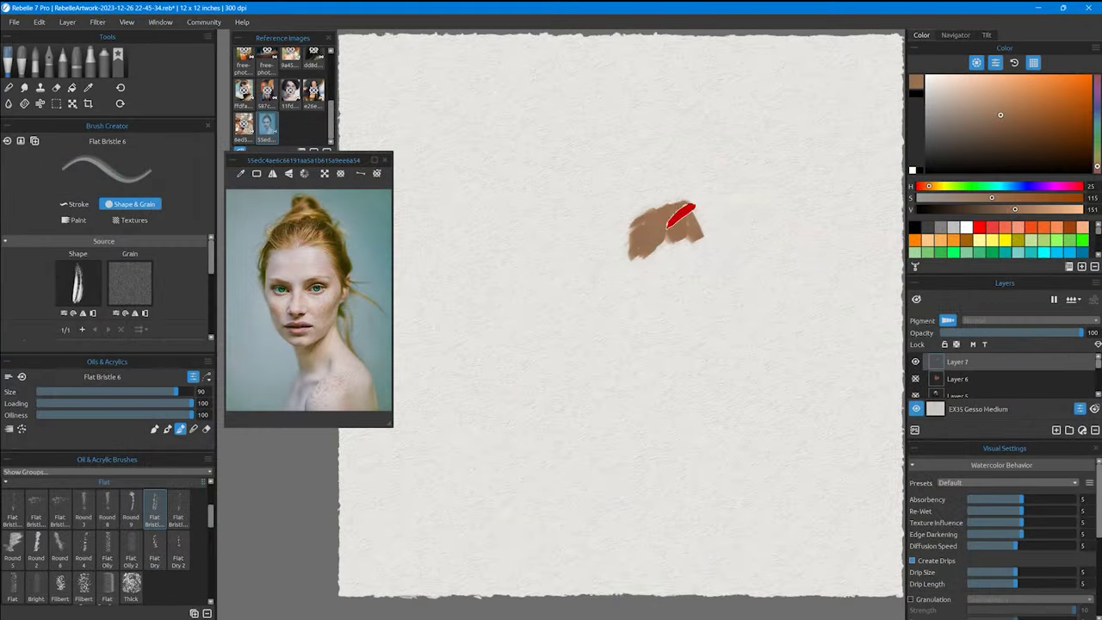
Step: Block in the portrait's brown brow areas, the base of the nose and the dark mauve lips with the Flat Bristle 6 brush
drag(632, 226, 738, 243)
drag(501, 221, 591, 254)
drag(585, 336, 641, 341)
mouse_move(575, 389)
mouse_down()
mouse_move(612, 376)
mouse_move(668, 403)
mouse_move(663, 423)
mouse_up()
drag(575, 418, 639, 413)
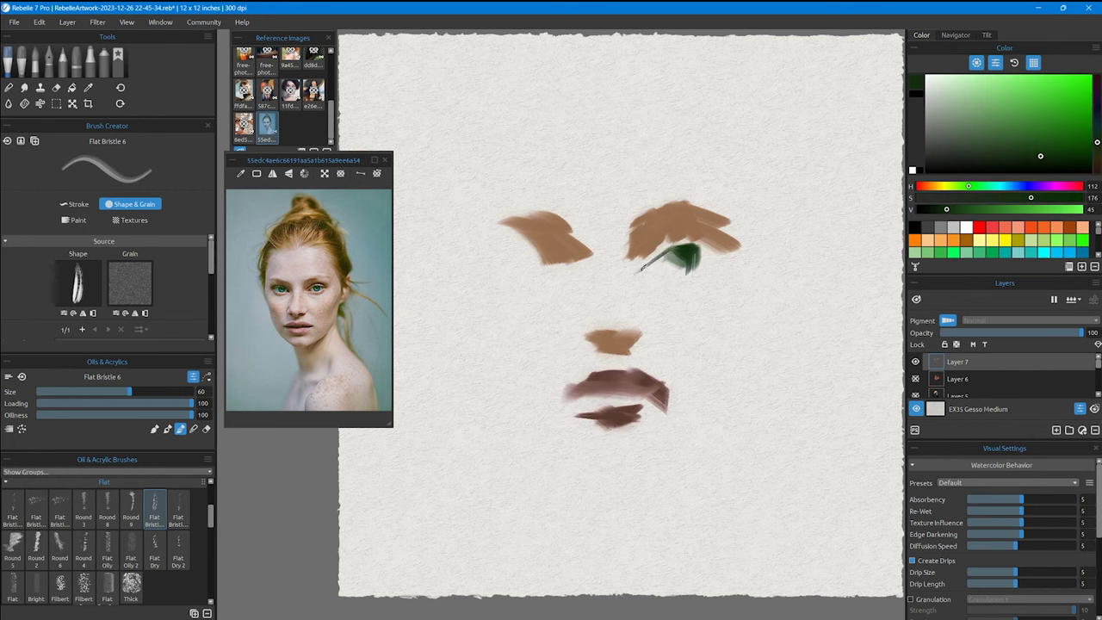
Step: Paint the left eye dark green, the nostrils dark brown and the gap between the lip shapes pink
drag(532, 267, 570, 260)
mouse_move(611, 345)
mouse_down()
mouse_move(650, 335)
mouse_move(610, 351)
mouse_up()
drag(594, 401, 644, 396)
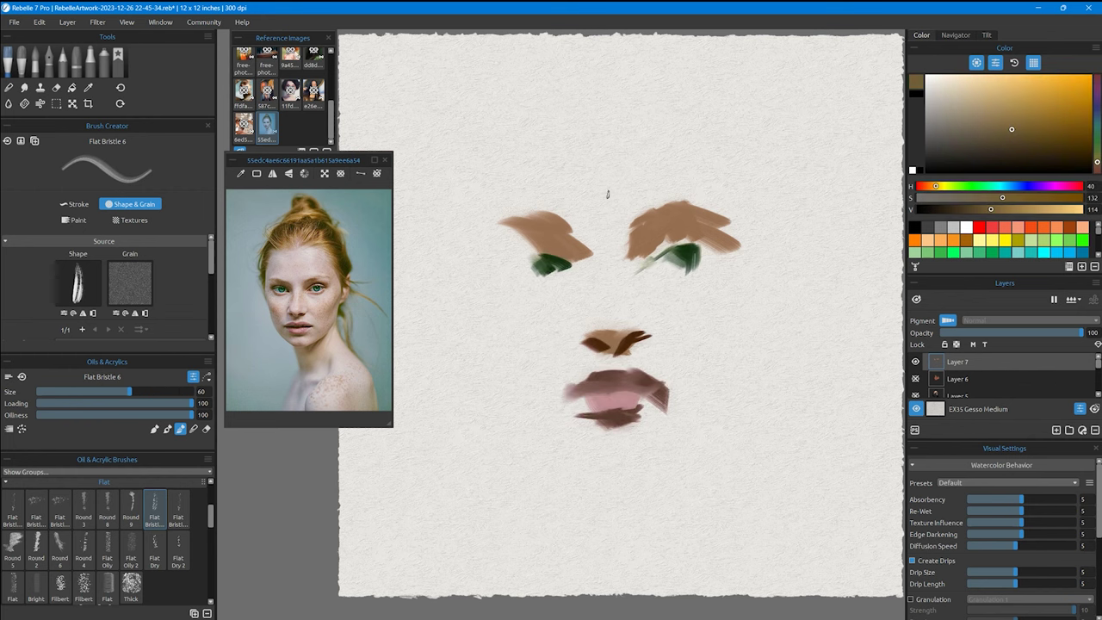
Step: Paint olive hair strokes above the forehead and pale pink skin over the right temple and between the brows
drag(594, 76, 541, 169)
drag(603, 76, 722, 168)
mouse_move(693, 41)
mouse_down()
mouse_move(764, 173)
mouse_move(680, 241)
mouse_up()
drag(508, 226, 619, 235)
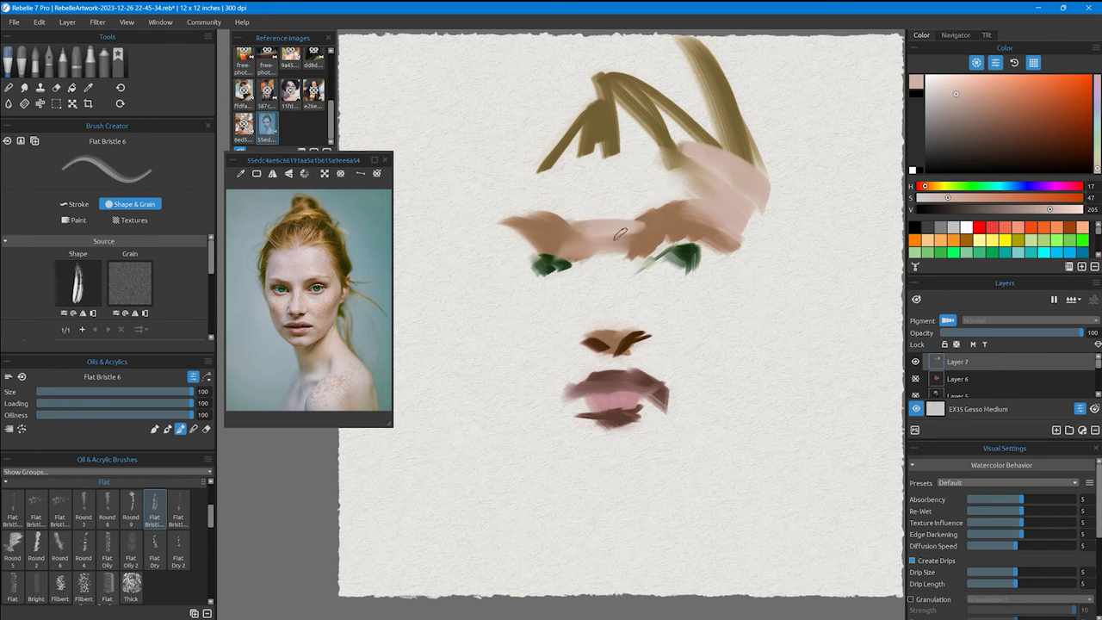
Step: Block in pale skin tones on the left side of the face, the nose and cheeks, with brown along the right cheek
mouse_move(515, 116)
mouse_down()
mouse_move(513, 211)
mouse_move(534, 262)
mouse_up()
drag(508, 317, 547, 355)
drag(762, 284, 688, 353)
drag(633, 246, 641, 323)
mouse_move(517, 258)
mouse_down()
mouse_move(507, 306)
mouse_move(551, 344)
mouse_up()
Step: Fill the forehead with light pink strokes and shade the left temple and hairline with greyish mauve
drag(602, 155, 654, 215)
drag(585, 120, 689, 190)
drag(542, 112, 551, 207)
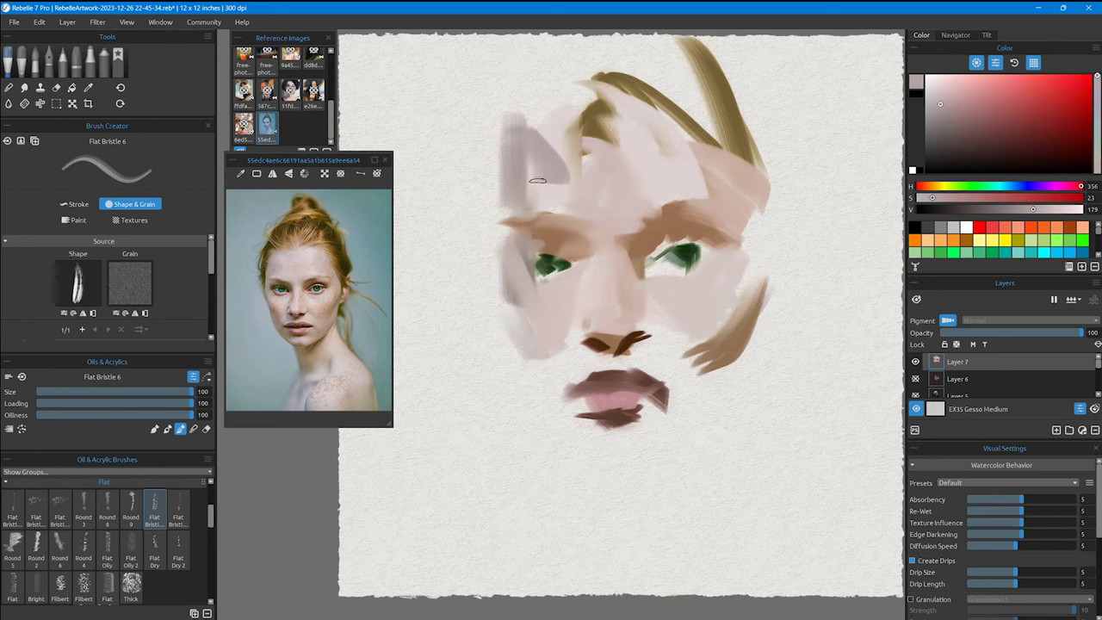
drag(551, 69, 516, 142)
Step: Refine both eyes with colours sampled from the canvas, adding pinkish shadows and tints around the green irises
mouse_move(645, 258)
mouse_down()
mouse_move(715, 276)
mouse_move(693, 284)
mouse_move(647, 257)
mouse_move(679, 258)
mouse_up()
alt+click(670, 251)
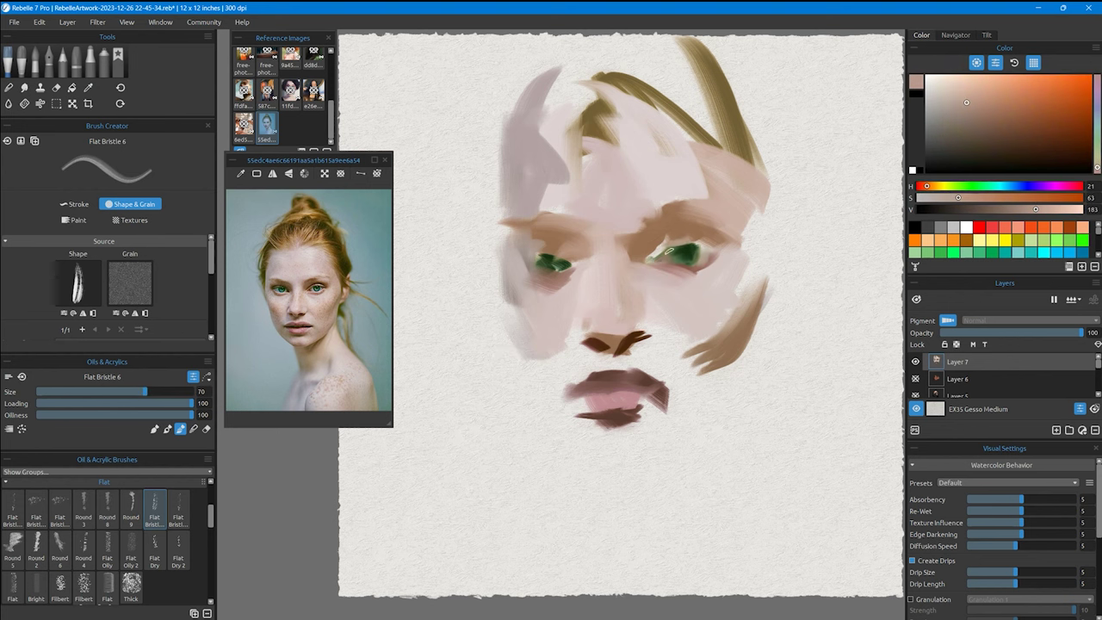
drag(534, 255, 552, 258)
alt+click(545, 277)
Step: Reduce the brush size to 30, paint dark brown upper lash lines using sampled colour, and shade the left jaw
key([)
alt+click(638, 348)
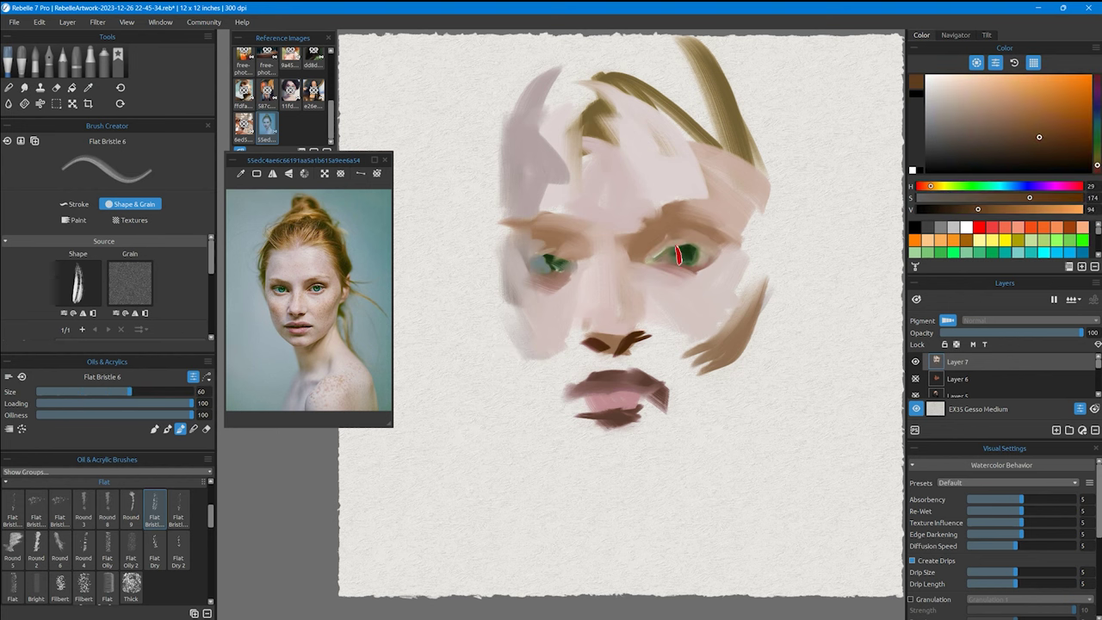
alt+click(656, 257)
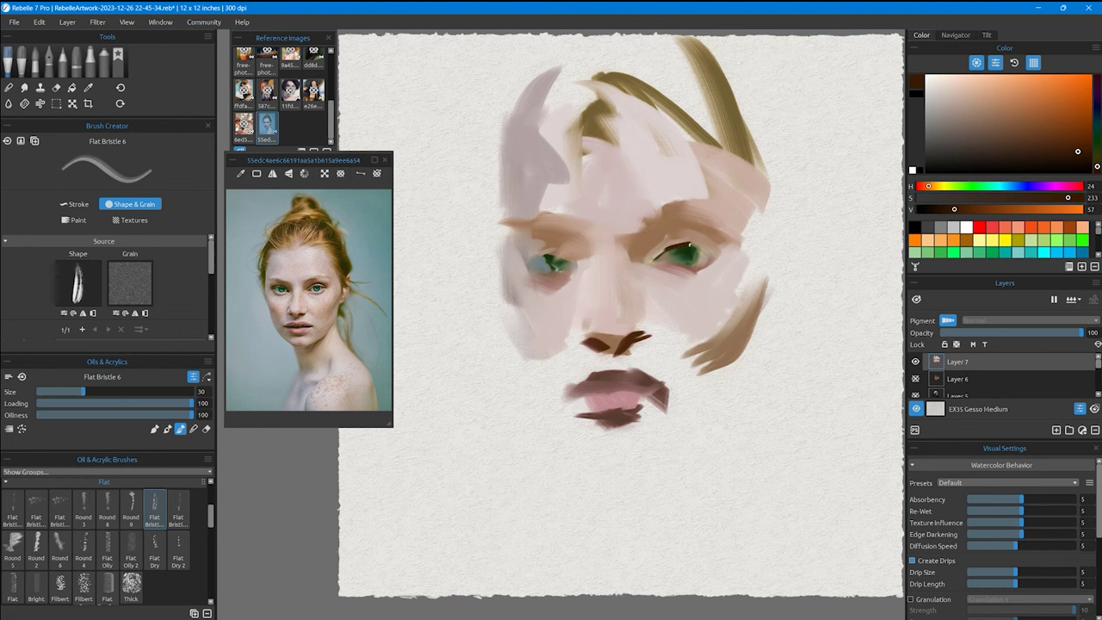
drag(690, 247, 713, 255)
drag(530, 361, 551, 422)
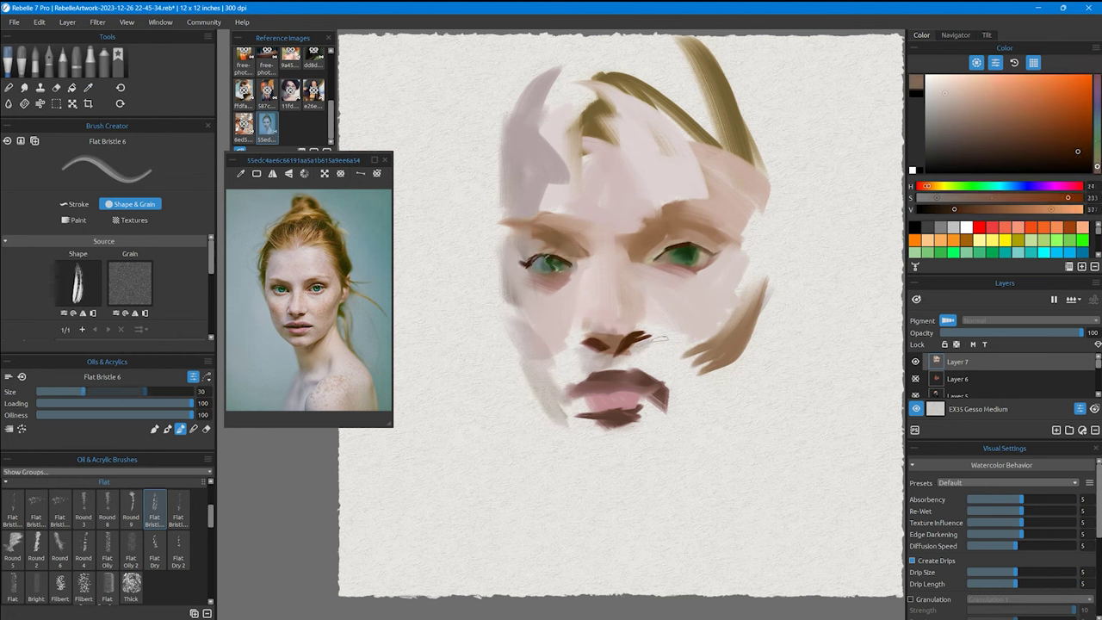
Step: Paint warm skin tones beneath the nose and block in dark olive hair along the left side with colours sampled from the reference
drag(585, 345, 689, 362)
alt+click(297, 307)
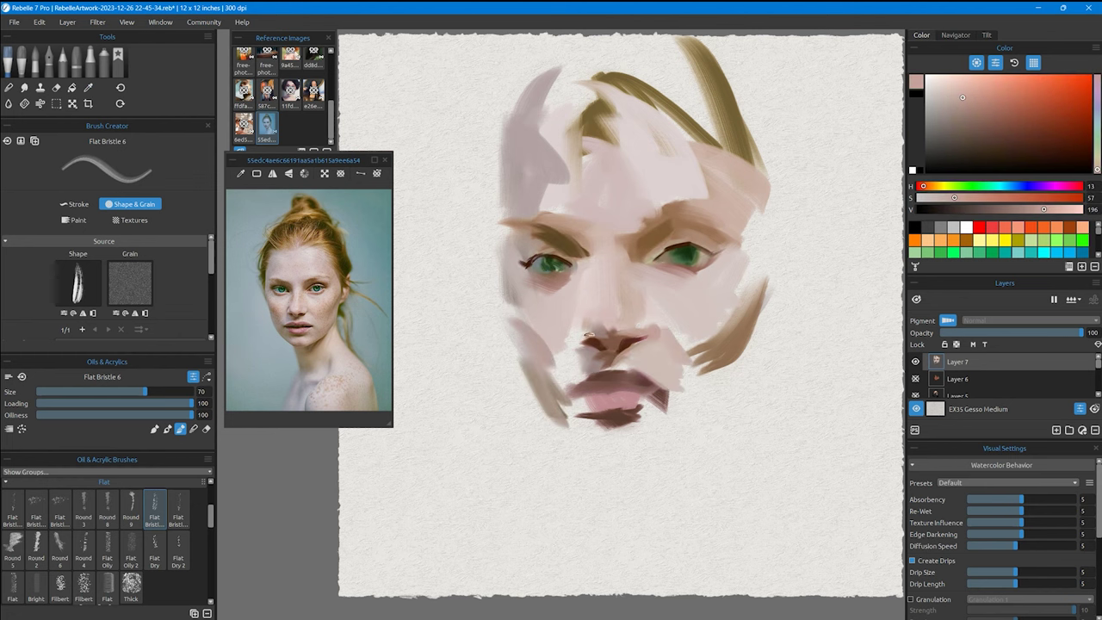
alt+click(303, 226)
drag(551, 82, 499, 301)
drag(538, 120, 586, 74)
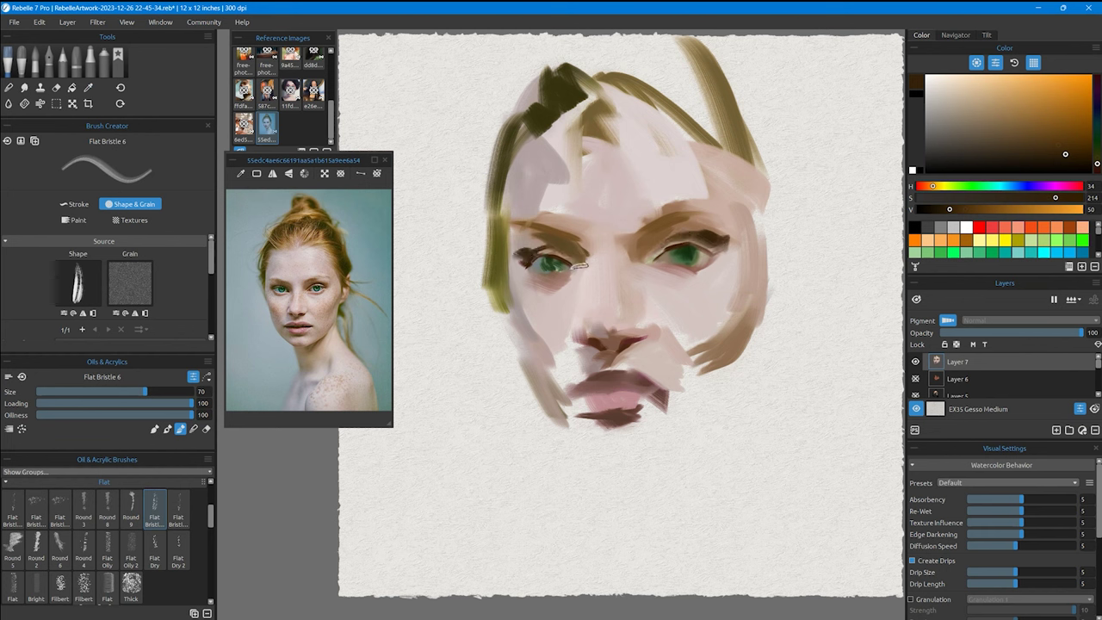
Step: Block in brown strokes beside the right cheek and around the lower jaw
mouse_move(757, 202)
mouse_down()
mouse_move(827, 275)
mouse_move(775, 327)
mouse_up()
mouse_move(732, 443)
mouse_down()
mouse_move(775, 374)
mouse_move(685, 418)
mouse_up()
alt+click(663, 404)
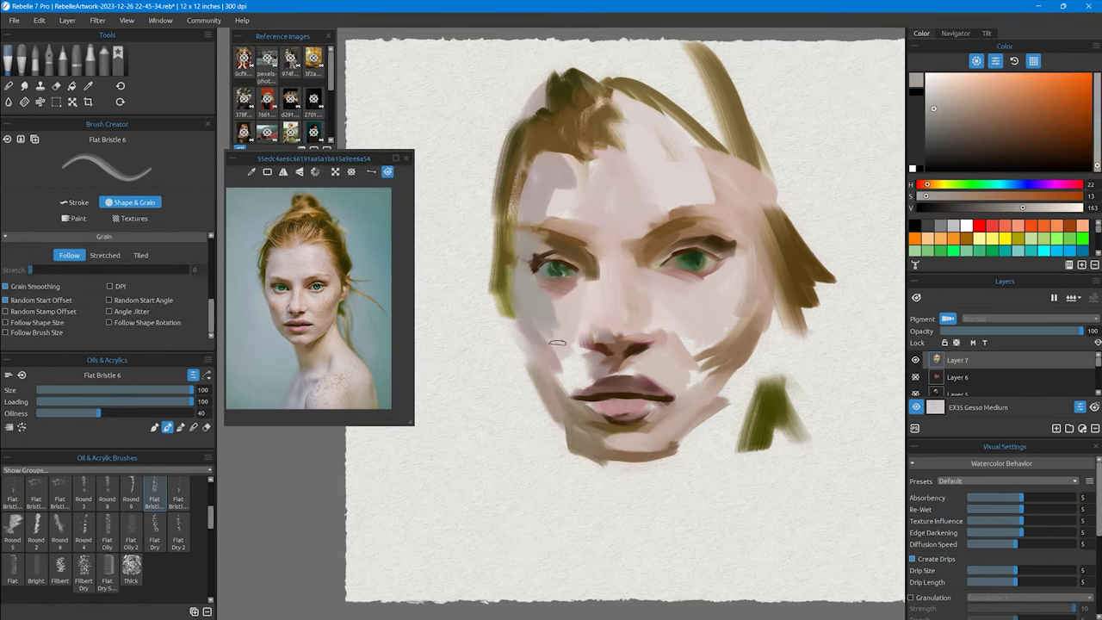
Step: Paint the left cheek with a sampled pale pink and shade the left side of the nose with brown
alt+click(557, 343)
drag(533, 284, 572, 340)
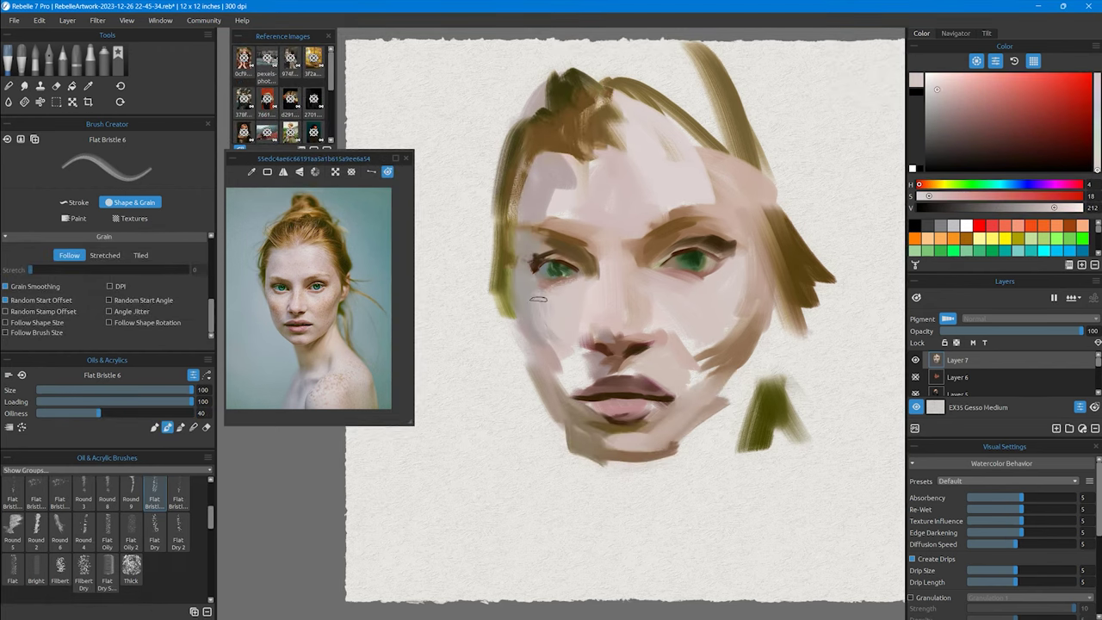
drag(594, 274, 580, 332)
Step: Reduce the brush size to 35 and refine the area around the left eye and the nose with sampled tones
key(bracketleft)
key(bracketleft)
key(bracketleft)
key(bracketleft)
key(bracketleft)
key(bracketleft)
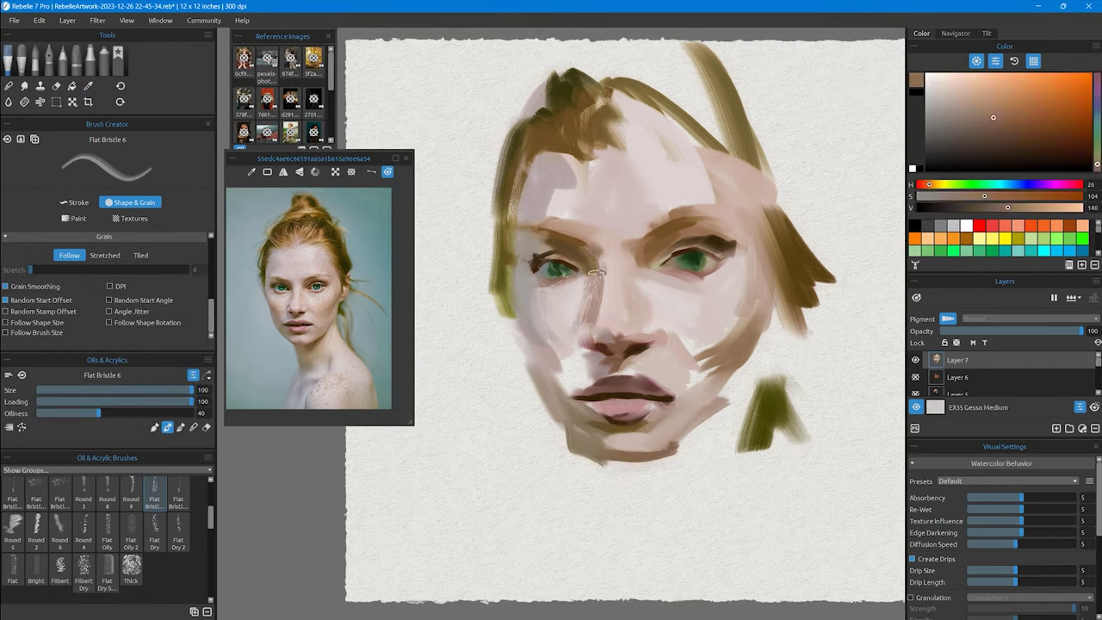
alt+click(536, 269)
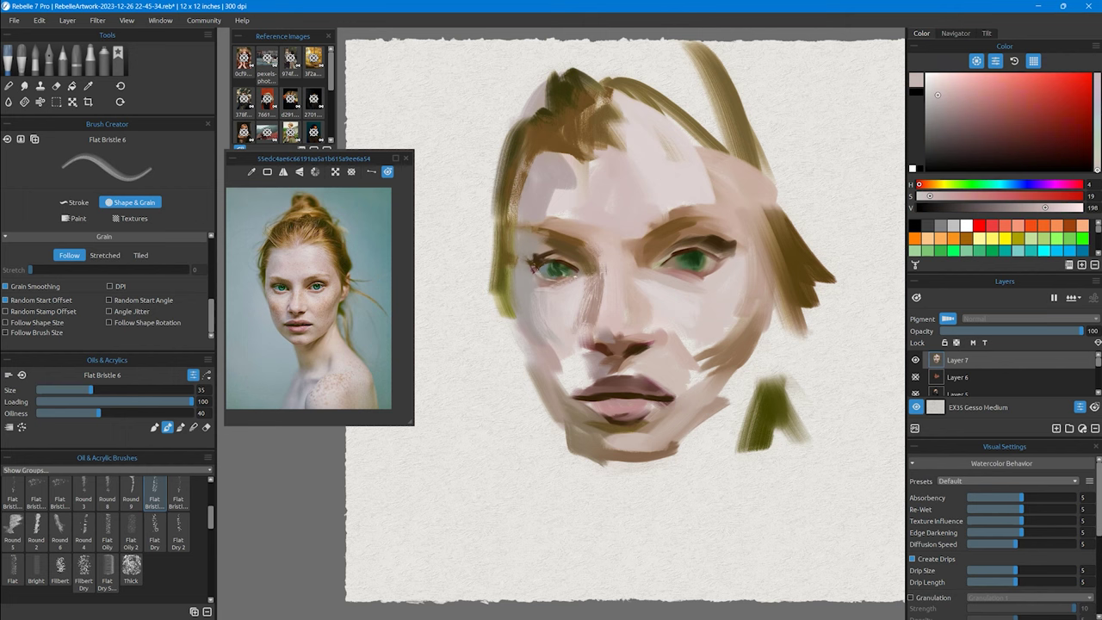
alt+click(615, 340)
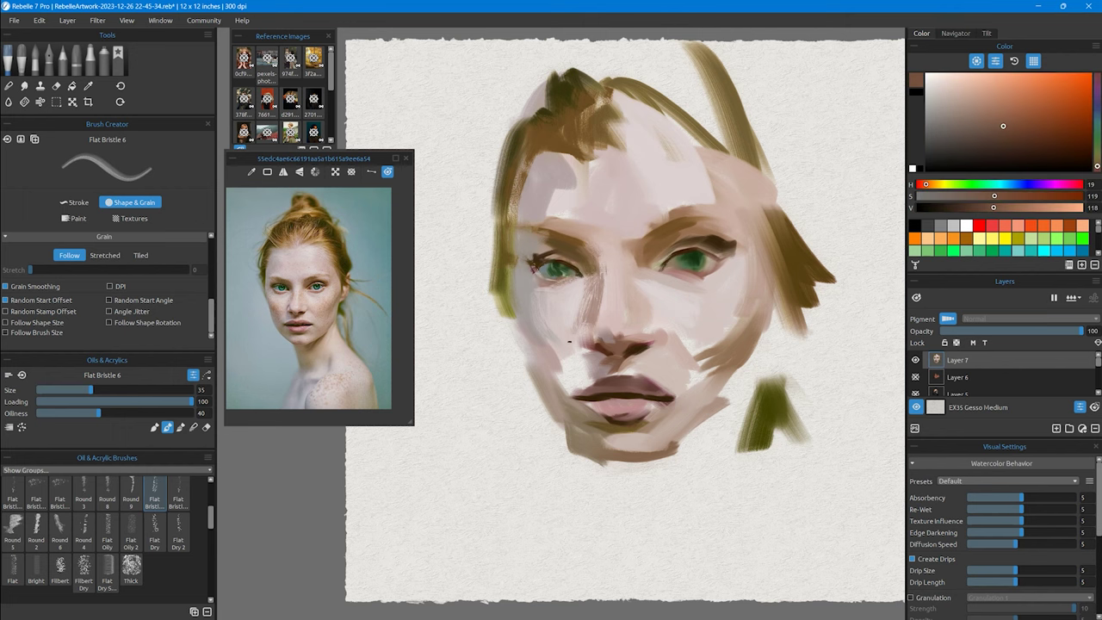
Step: Enlarge the brush to 100 and shade the left cheek with greyish brown tones sampled from the canvas
key(bracketright)
key(bracketright)
key(bracketright)
alt+click(548, 339)
key(bracketright)
key(bracketright)
key(bracketright)
key(bracketright)
alt+click(541, 348)
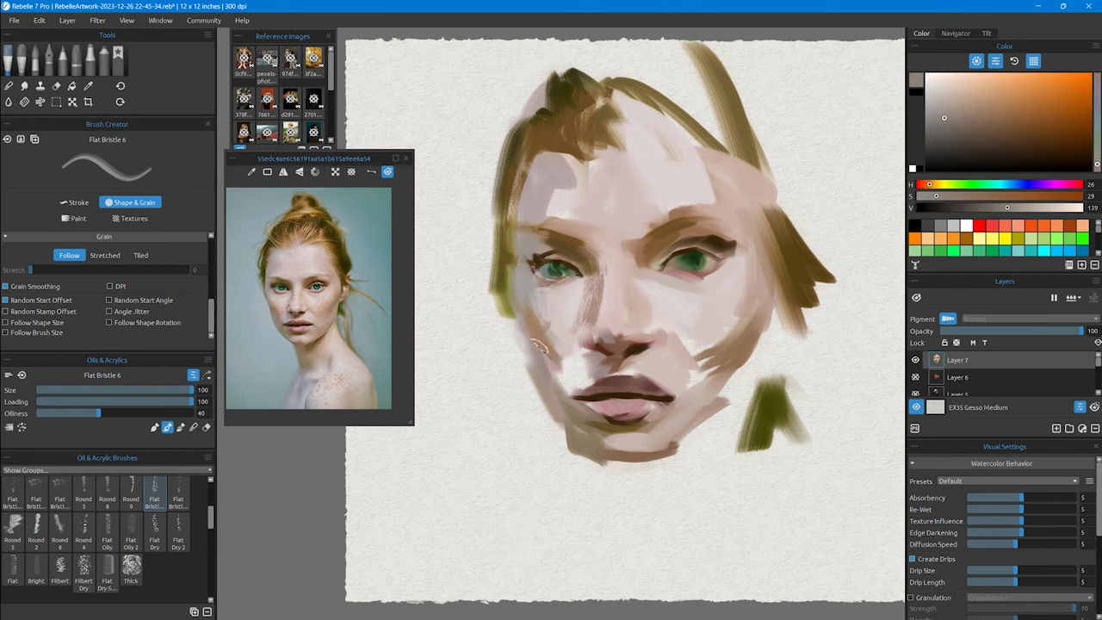
mouse_move(540, 348)
mouse_down()
mouse_move(620, 525)
mouse_move(542, 380)
mouse_up()
Step: Shade the right jaw, chin and upper neck with brown tones sampled from the canvas
alt+click(762, 327)
mouse_move(762, 327)
mouse_down()
mouse_move(715, 422)
mouse_move(626, 465)
mouse_up()
alt+click(663, 437)
alt+click(742, 394)
drag(742, 395, 601, 484)
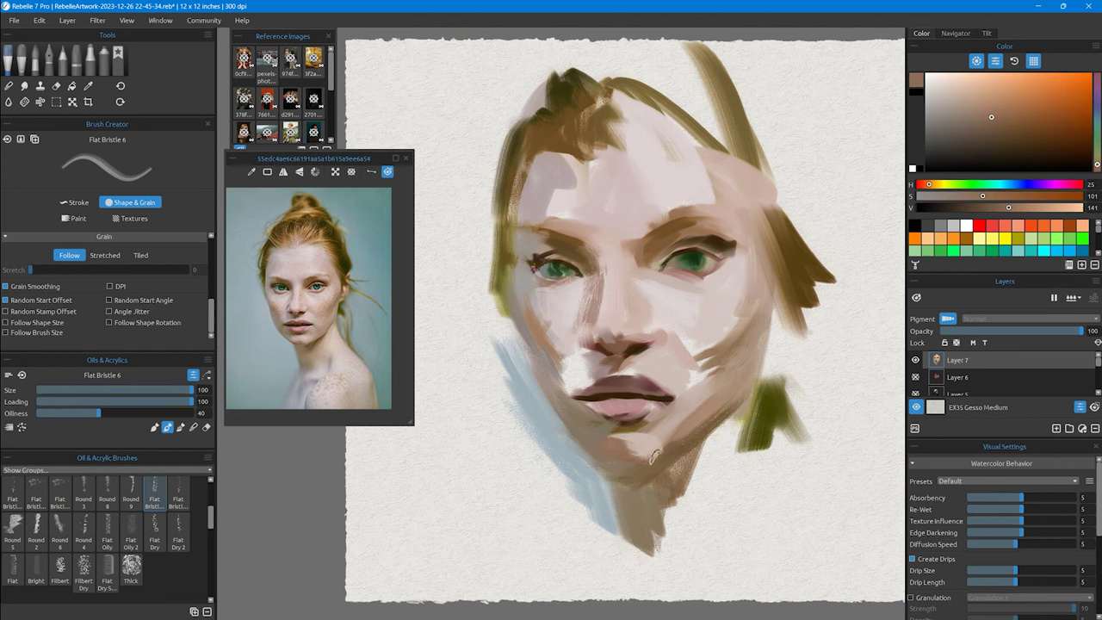
Step: Blend sampled pale skin tones over the right cheek, the area above the upper lip and the space between the brows
alt+click(717, 350)
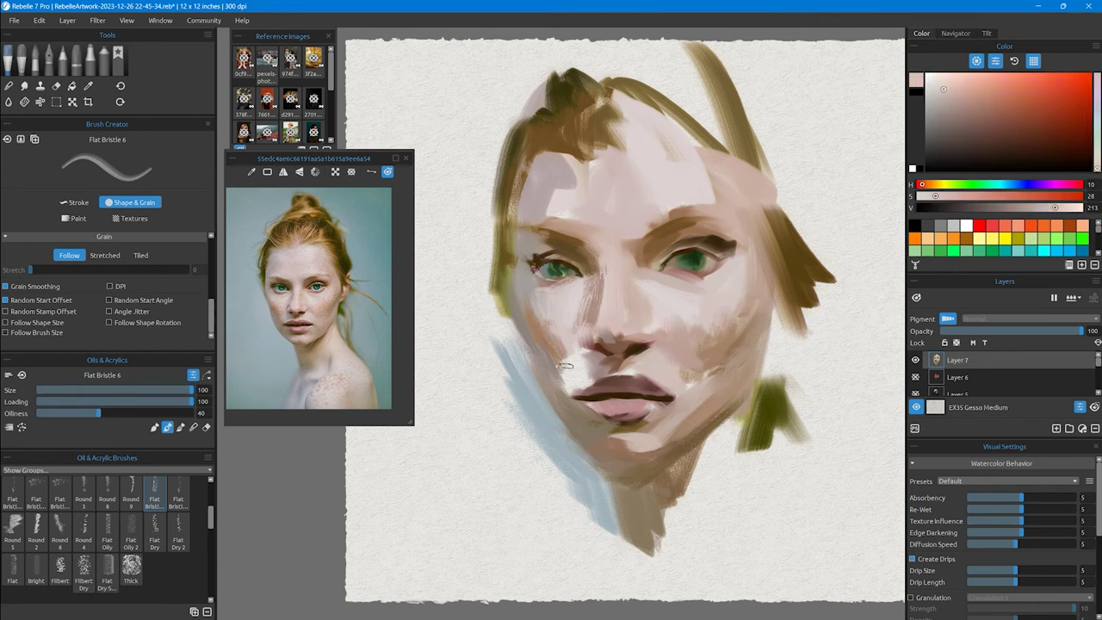
alt+click(597, 252)
alt+click(616, 245)
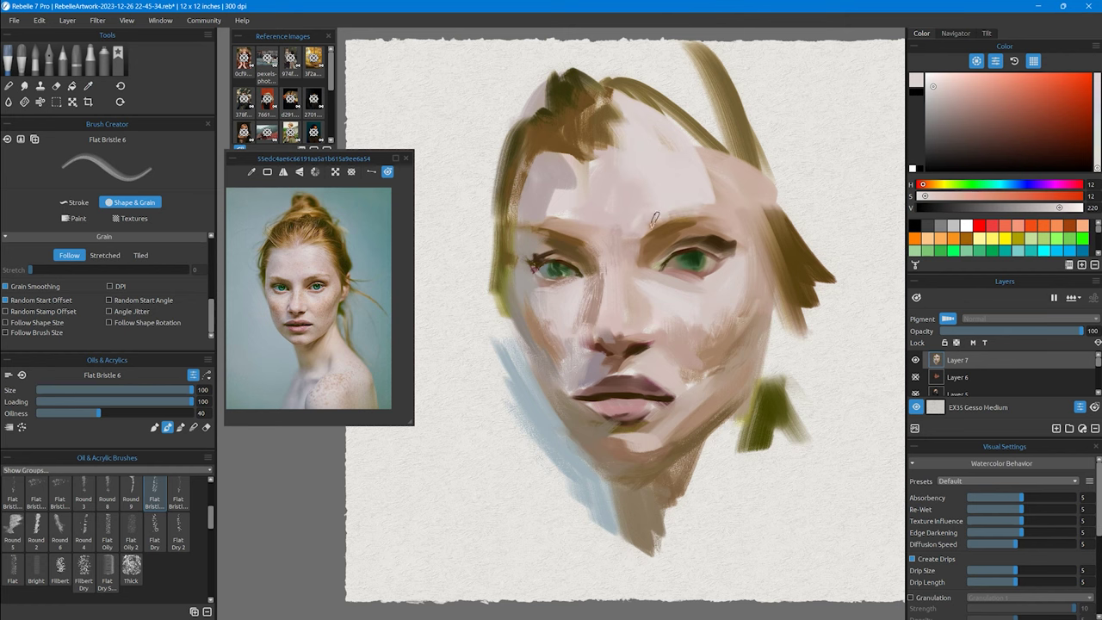
alt+click(676, 216)
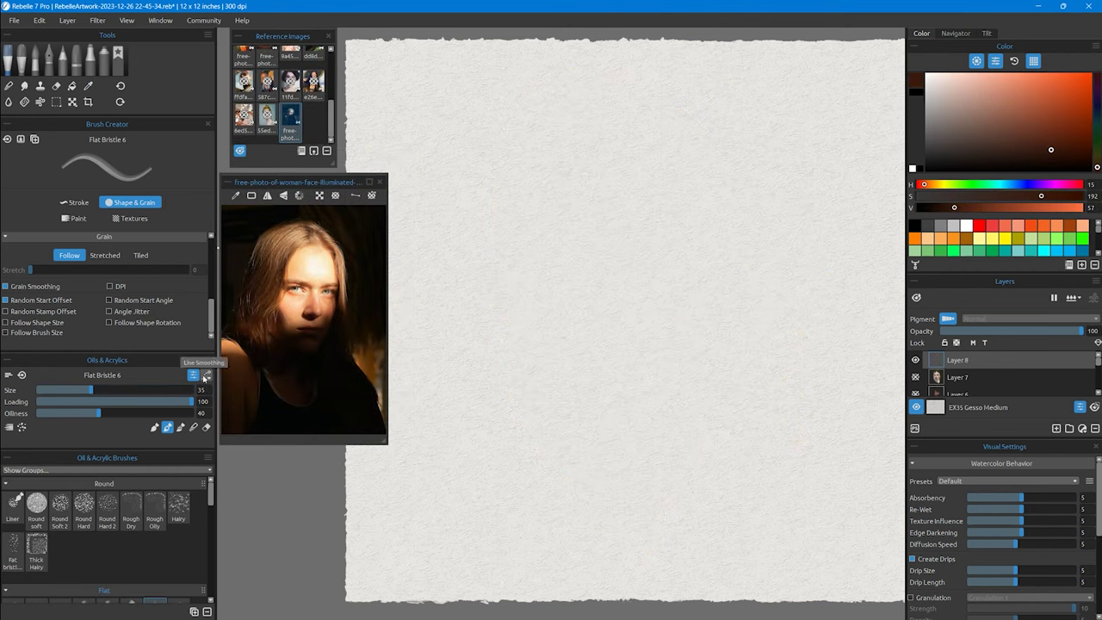
Step: Select the Gouache Flat 2 watercolour brush for the sunlit woman's portrait, make a test stroke and undo it
scroll(103, 526, down, 5)
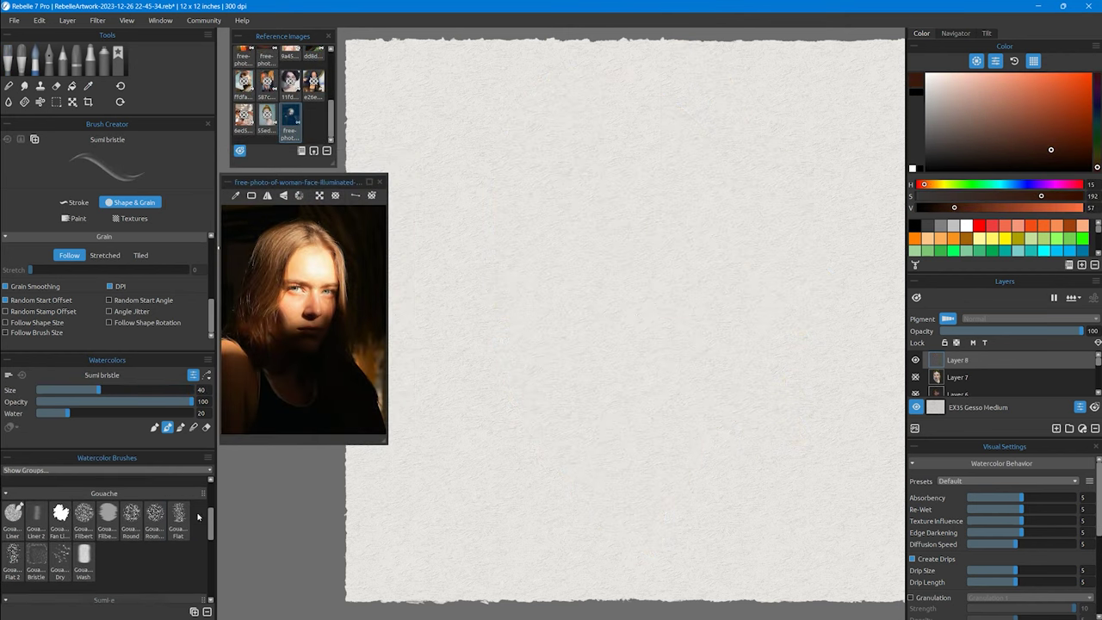
click(178, 517)
click(13, 560)
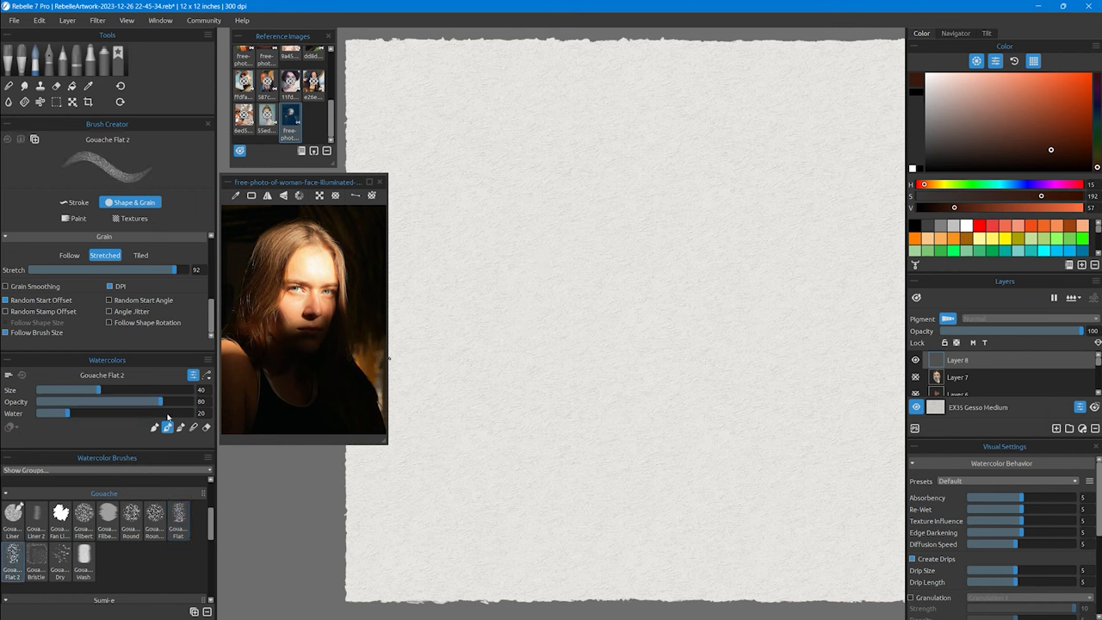
drag(521, 258, 551, 271)
key(ctrl+z)
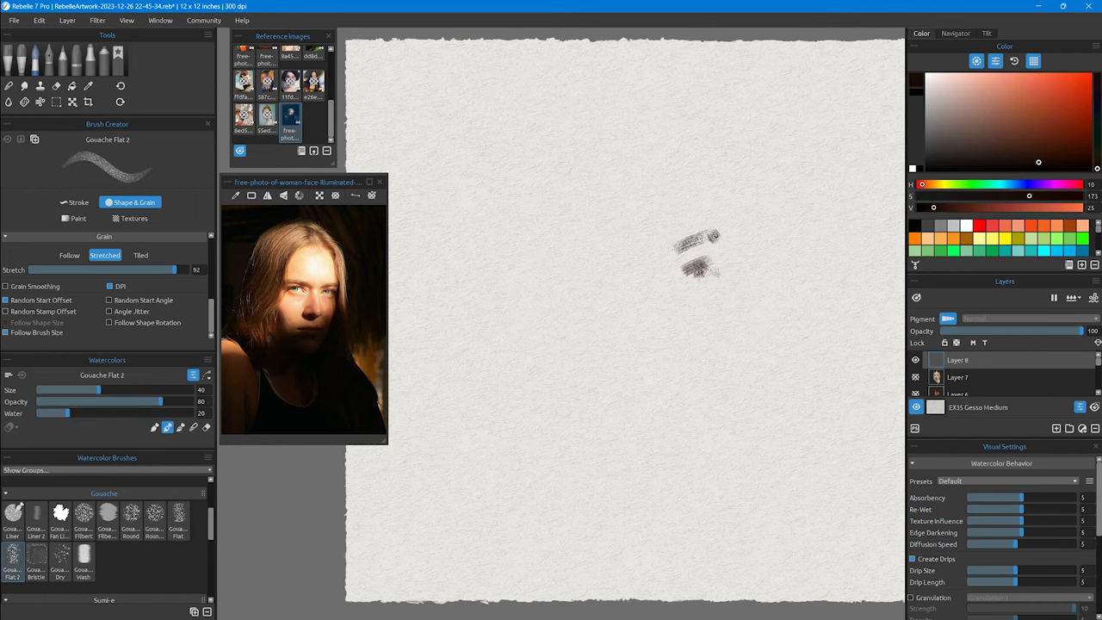
Step: Sketch the woman's left eye and brow and both temple contours with dark gouache strokes
drag(721, 193, 723, 209)
drag(576, 244, 555, 243)
drag(558, 272, 601, 270)
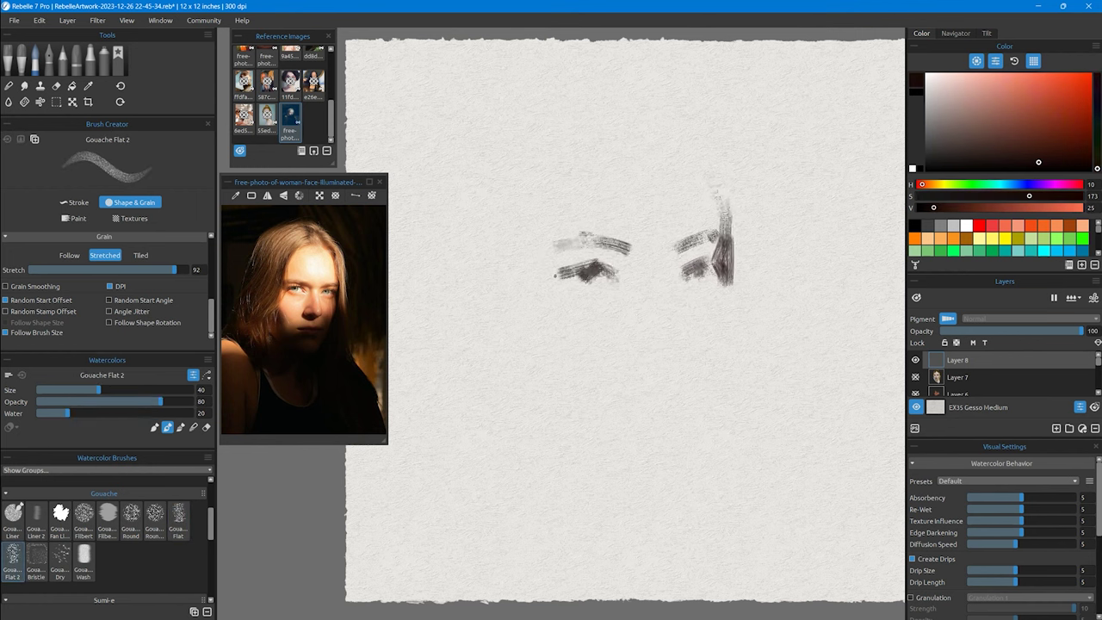
drag(562, 231, 521, 301)
drag(555, 241, 537, 323)
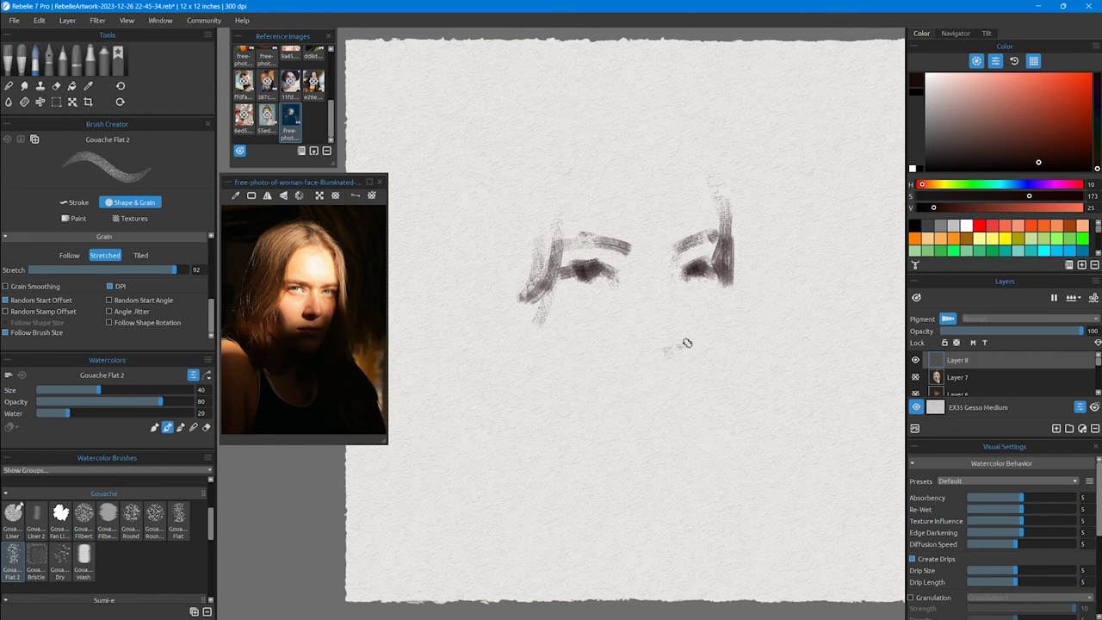
Step: Sketch the nose base, lips and chin shadow, and fill the left cheek shadow with dark gouache strokes
drag(687, 343, 662, 354)
mouse_move(522, 322)
mouse_down()
mouse_move(582, 385)
mouse_move(578, 404)
mouse_up()
mouse_move(526, 311)
mouse_down()
mouse_move(592, 377)
mouse_move(689, 379)
mouse_up()
mouse_move(648, 407)
mouse_down()
mouse_move(653, 418)
mouse_move(676, 412)
mouse_up()
Step: Sketch the hair mass on the left and the right contour of the face from hairline to jaw
mouse_move(535, 186)
mouse_down()
mouse_move(514, 306)
mouse_move(527, 325)
mouse_up()
mouse_move(694, 135)
mouse_down()
mouse_move(723, 226)
mouse_move(723, 183)
mouse_up()
drag(725, 198, 729, 226)
mouse_move(728, 263)
mouse_down()
mouse_move(742, 370)
mouse_move(706, 448)
mouse_up()
drag(542, 225, 465, 345)
drag(527, 371, 558, 401)
Step: Switch to the Flat Bristle 6 oil brush at size 50 and strengthen the facial features and contours in near-black
key(b)
alt+click(645, 348)
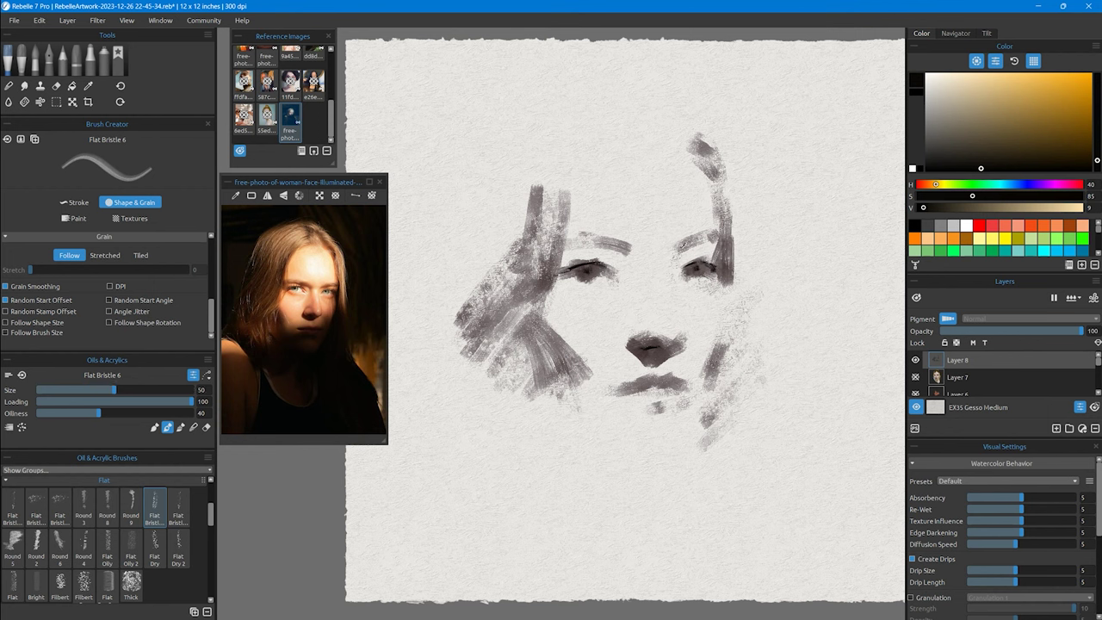
drag(580, 241, 551, 287)
drag(564, 225, 513, 361)
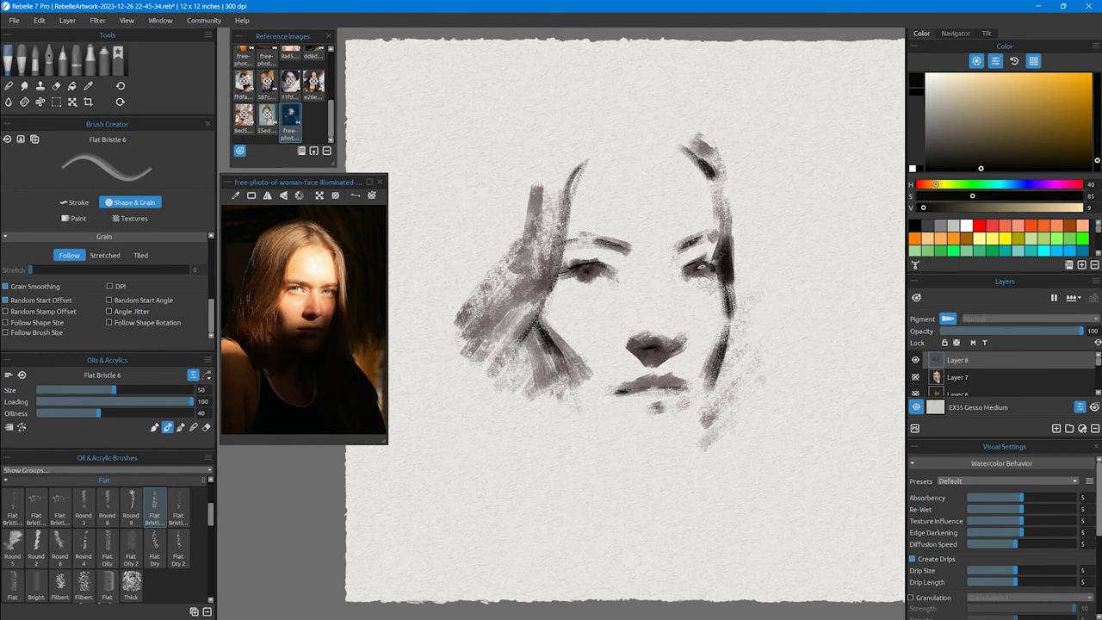
Step: Lay orange skin tones on both cheeks, the left temple and the nose with brush size 80
drag(550, 312, 578, 342)
drag(549, 280, 553, 310)
drag(694, 314, 701, 345)
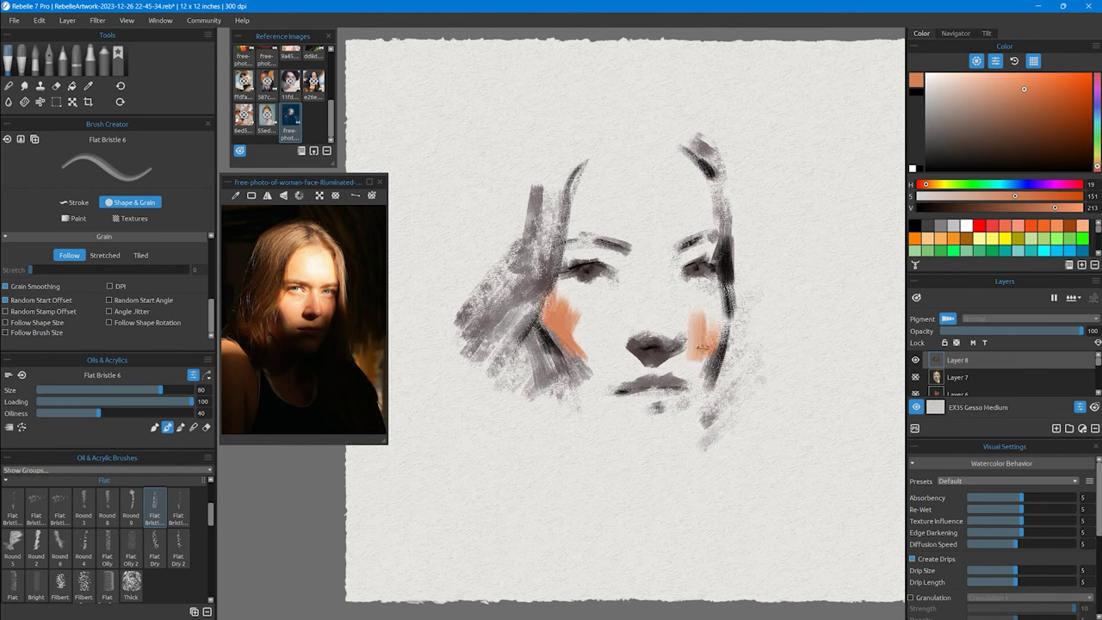
drag(575, 156, 579, 232)
mouse_move(652, 288)
mouse_down()
mouse_move(658, 337)
mouse_move(694, 369)
mouse_up()
Step: Extend orange tones around the left eye and nose, and shade the left jaw and right cheek edge with dark reddish brown
click(337, 314)
mouse_move(556, 248)
mouse_down()
mouse_move(643, 272)
mouse_move(647, 336)
mouse_up()
drag(686, 313, 687, 336)
drag(586, 306, 571, 398)
drag(544, 322, 551, 370)
drag(711, 341, 699, 389)
drag(720, 270, 725, 348)
Step: Tint the left eye with greyish green at brush size 35 and paint orange tones around the eyes and nose
scroll(325, 284, up, 3)
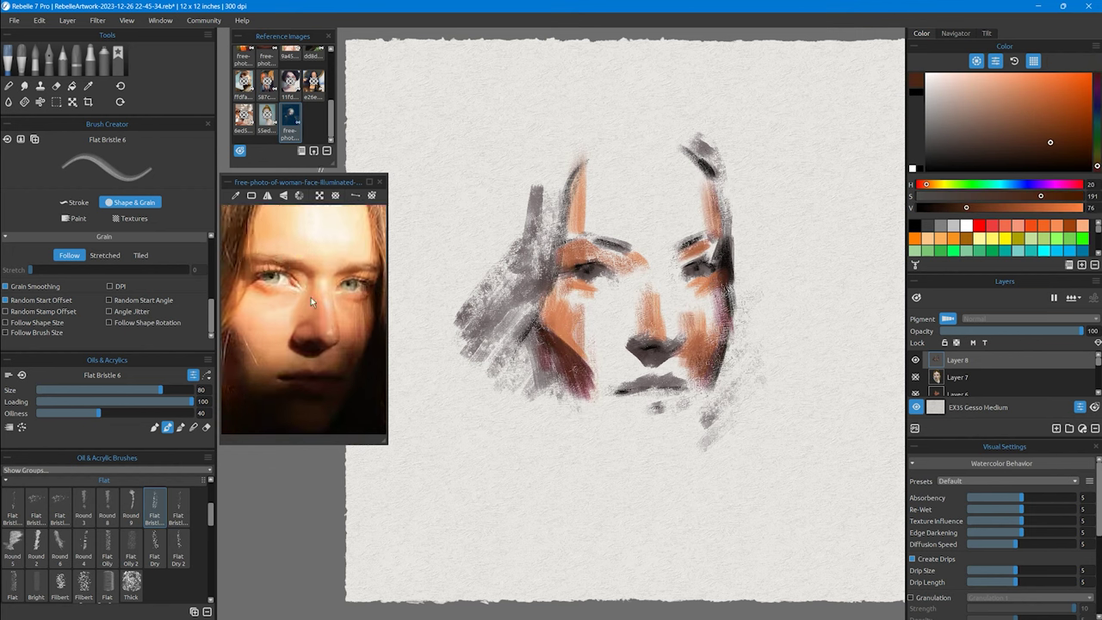
click(342, 276)
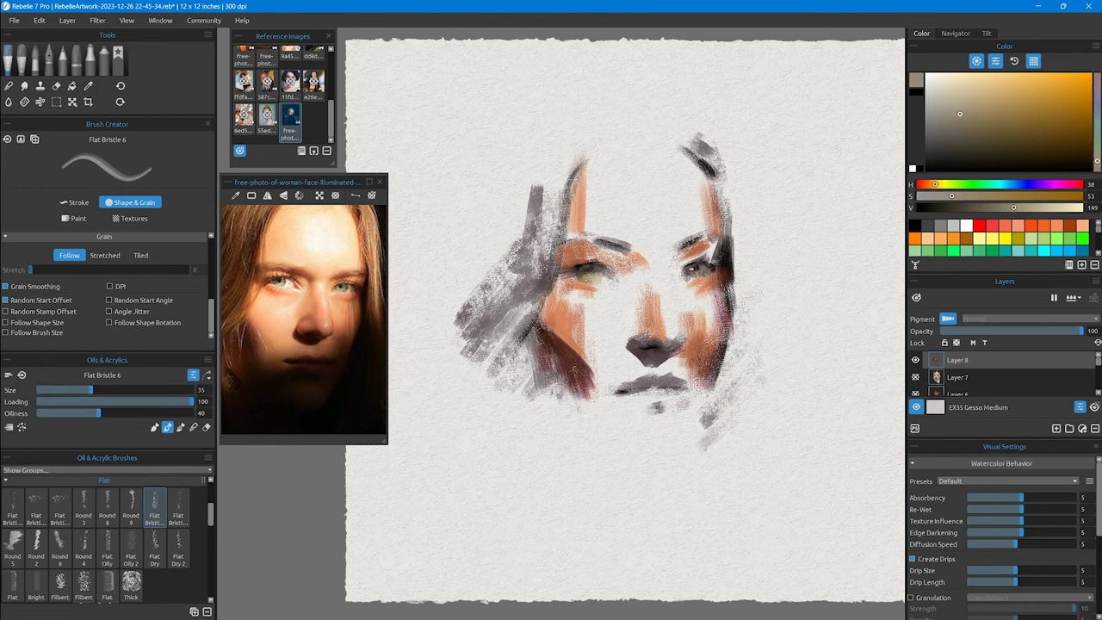
alt+click(603, 277)
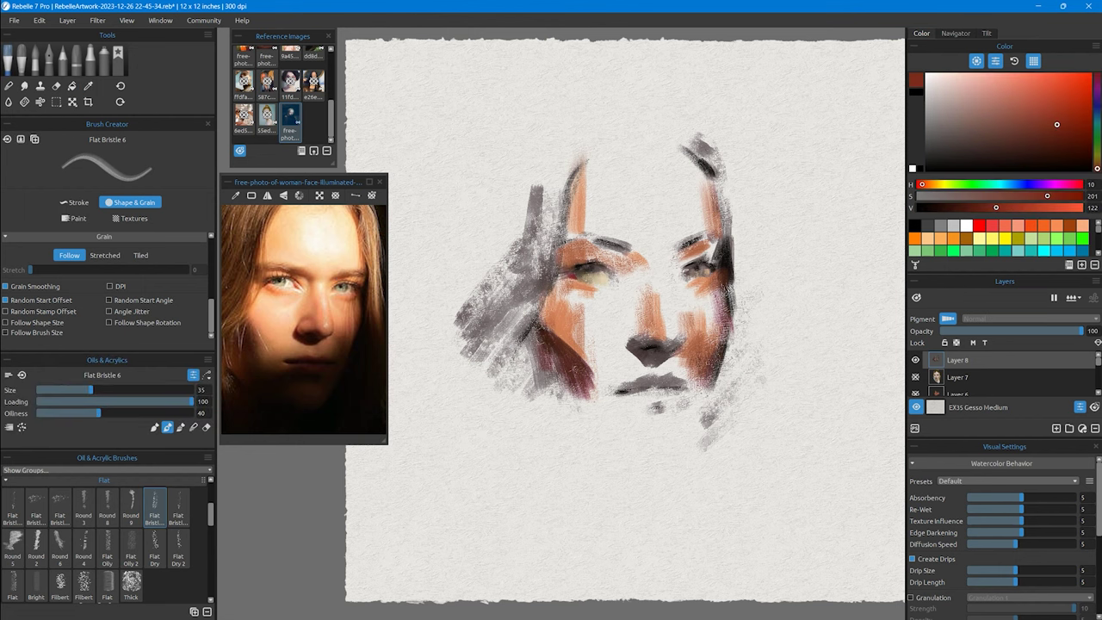
alt+click(628, 279)
mouse_move(678, 270)
mouse_down()
mouse_move(687, 278)
mouse_move(608, 293)
mouse_move(622, 301)
mouse_up()
alt+click(710, 251)
Step: Paint the nostril shadow and the lips in dark red using brush size 60
alt+click(633, 345)
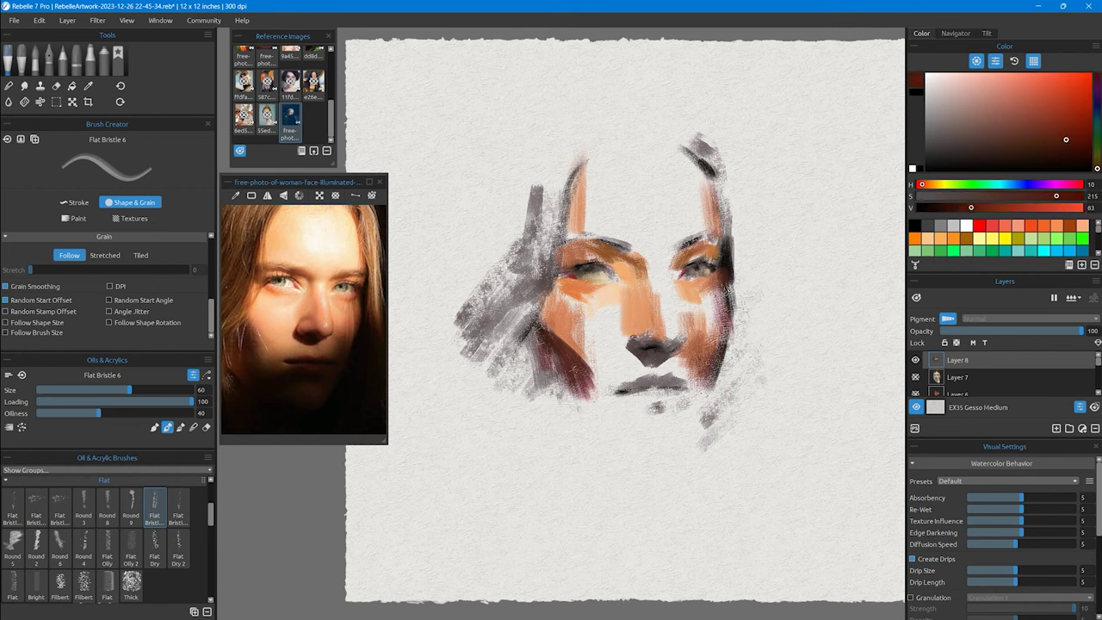
alt+click(664, 351)
drag(659, 377, 622, 388)
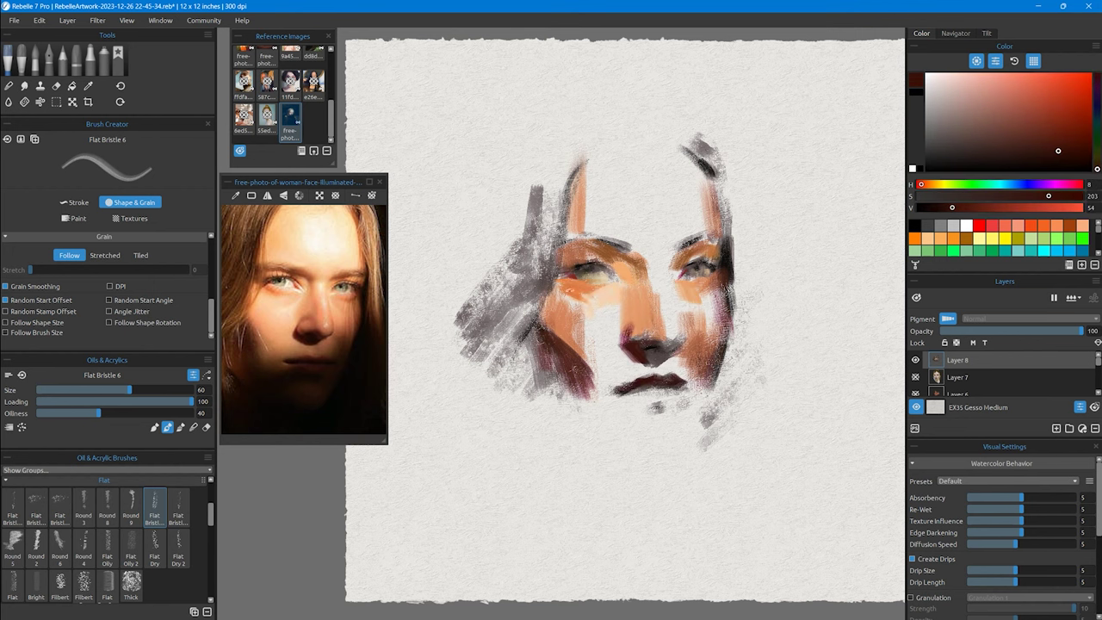
Step: Enlarge the brush to 90 and paint light orange strokes on both sides of the forehead
alt+click(570, 248)
key(bracketright)
key(bracketright)
key(bracketright)
alt+click(569, 245)
drag(601, 162, 602, 218)
drag(704, 164, 706, 232)
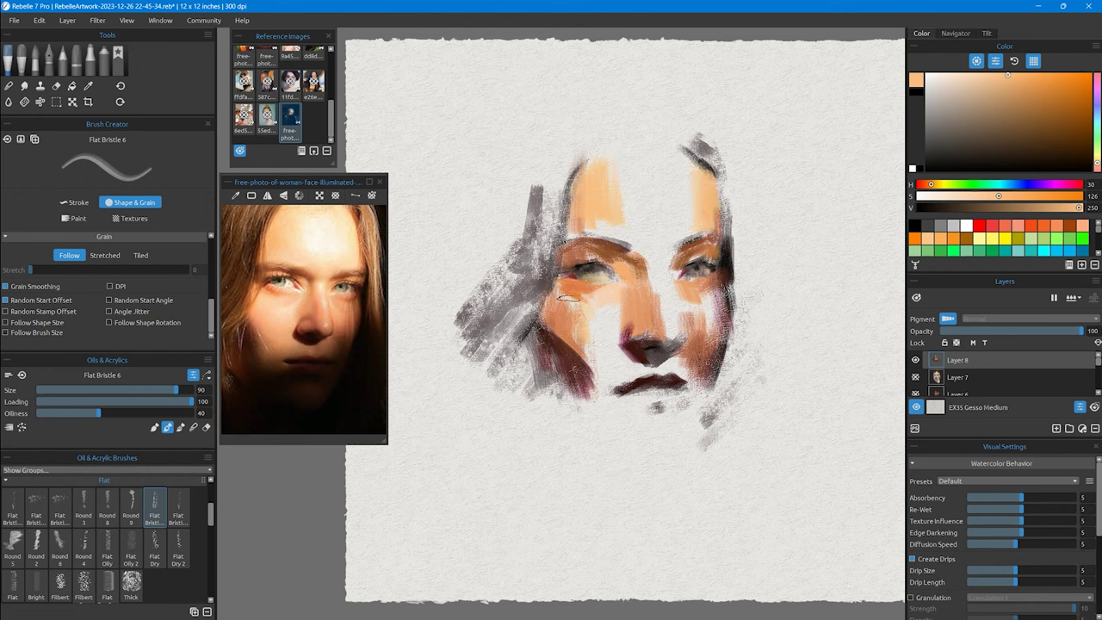
Step: Fill both cheeks with light orange and add peach highlights on the nose
drag(568, 297, 621, 364)
drag(685, 292, 713, 353)
alt+click(656, 289)
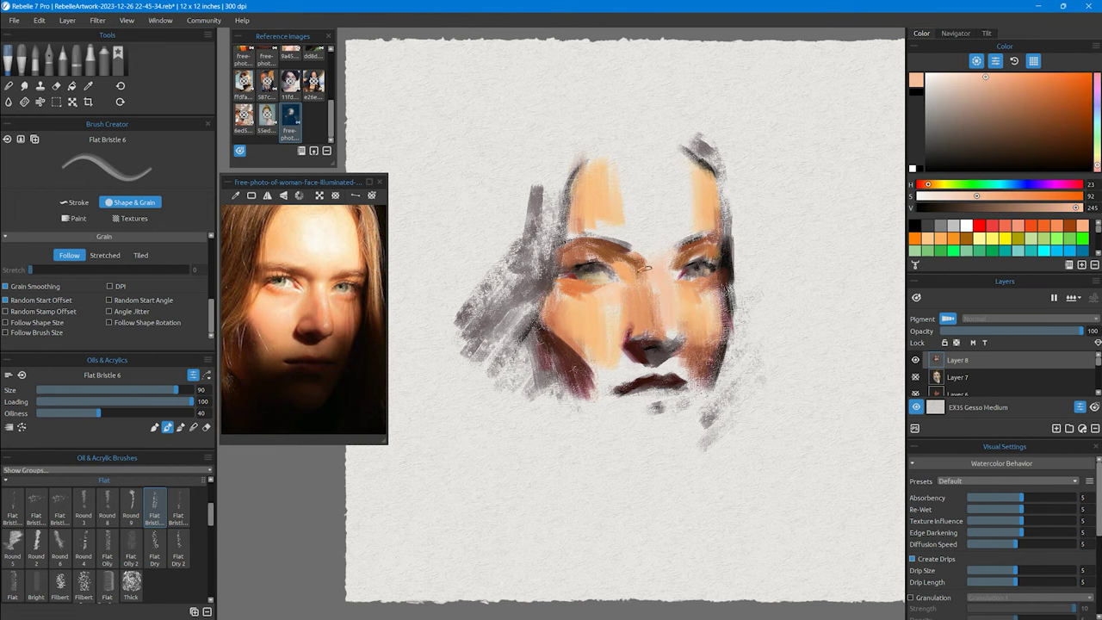
Step: Fill the centre of the forehead with pale cream and peach strokes
alt+click(674, 276)
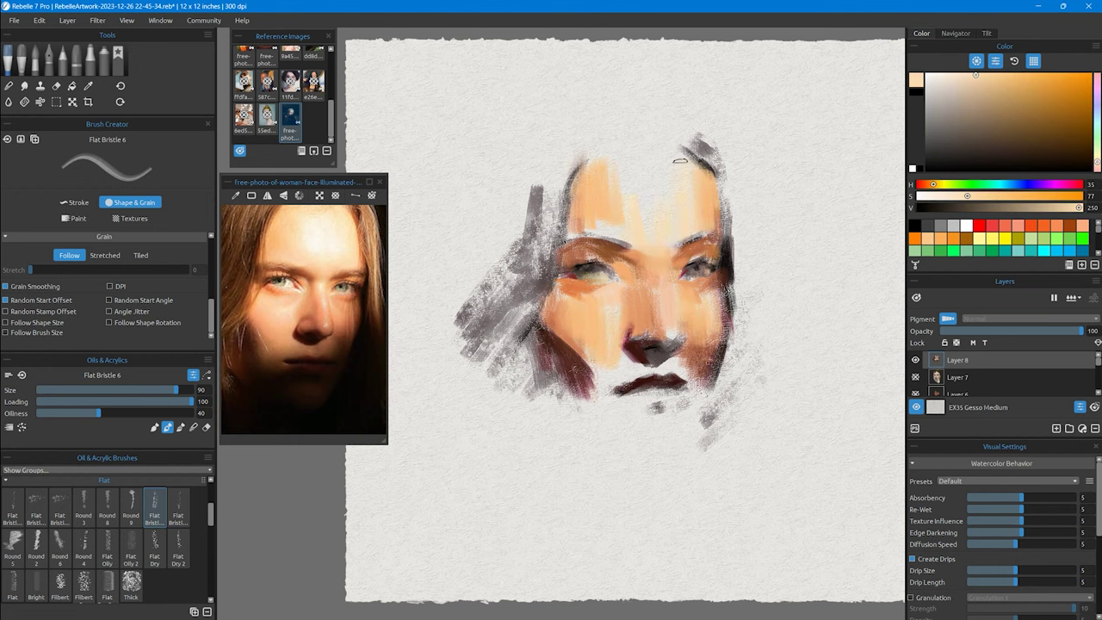
alt+click(474, 222)
drag(653, 172, 656, 241)
Step: Reduce the brush size to 35 and refine both eyes with reddish brown and pale olive tones
key(bracketleft)
key(bracketleft)
key(bracketleft)
key(bracketleft)
key(bracketleft)
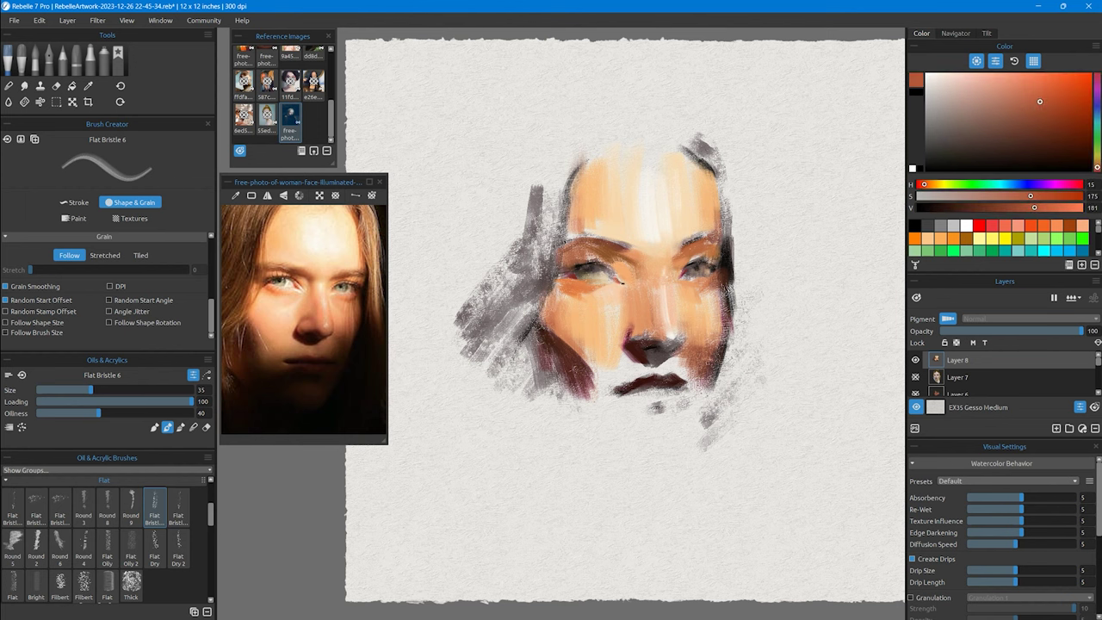
alt+click(334, 350)
alt+click(334, 350)
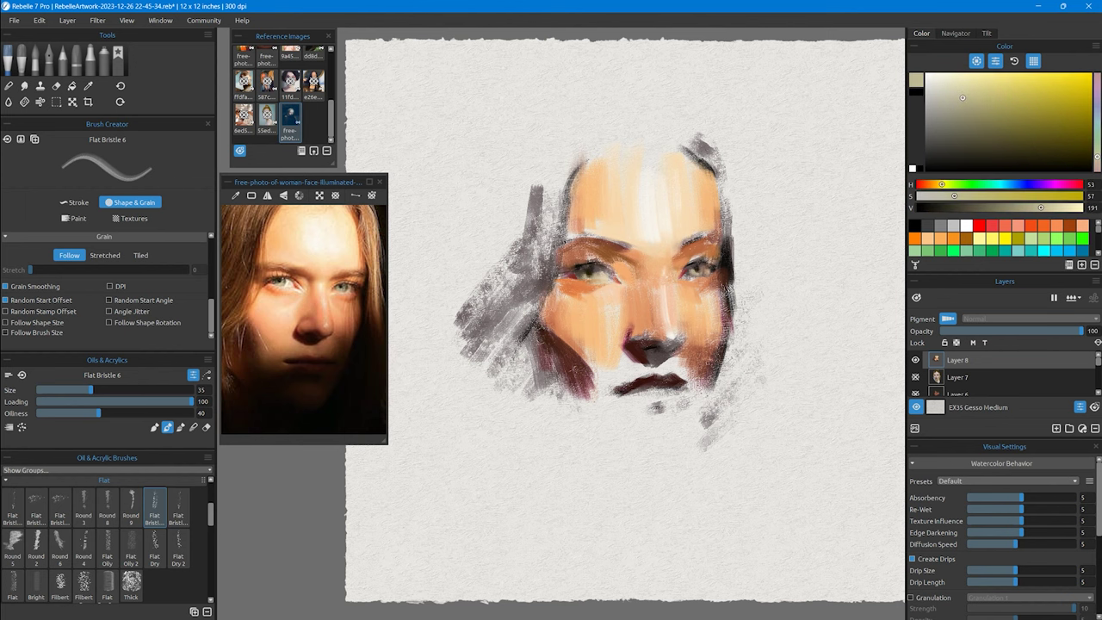
Step: Set the brush size to 60, then paint a black edge beside the right cheek and reddish brown hair on the left
key(bracketright)
key(bracketright)
alt+click(370, 362)
drag(746, 226, 758, 417)
alt+click(577, 379)
mouse_move(538, 343)
mouse_down()
mouse_move(534, 249)
mouse_move(545, 270)
mouse_up()
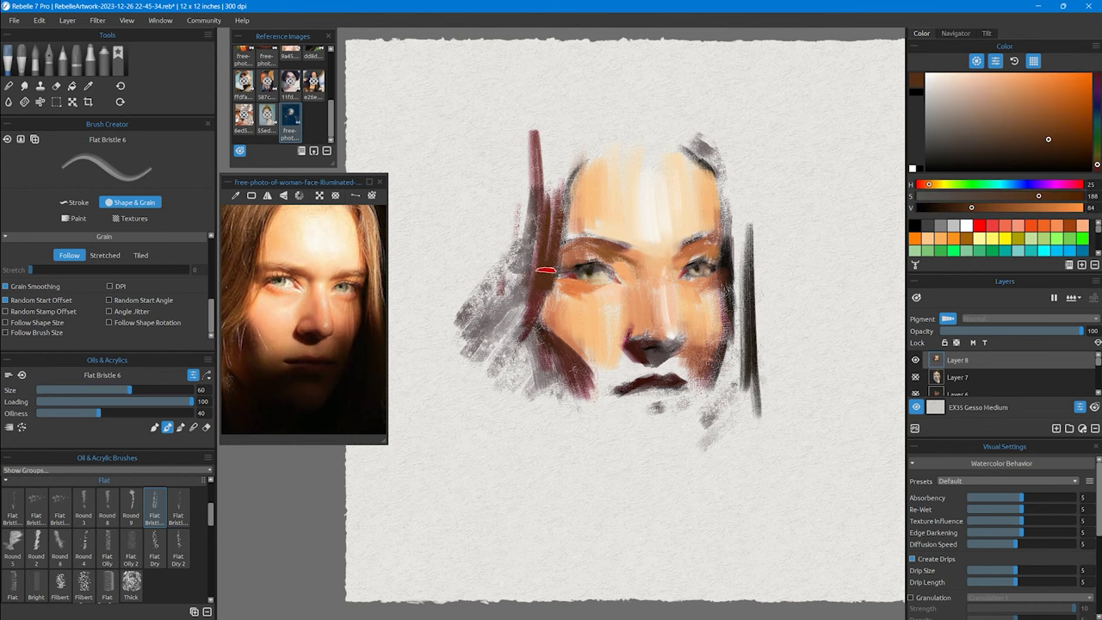
Step: Enlarge the brush to 90 and fill the hair on both sides of the face with brown sampled from the reference
key(bracketright)
key(bracketright)
alt+click(370, 258)
mouse_move(551, 138)
mouse_down()
mouse_move(517, 301)
mouse_move(542, 250)
mouse_up()
drag(730, 155, 734, 396)
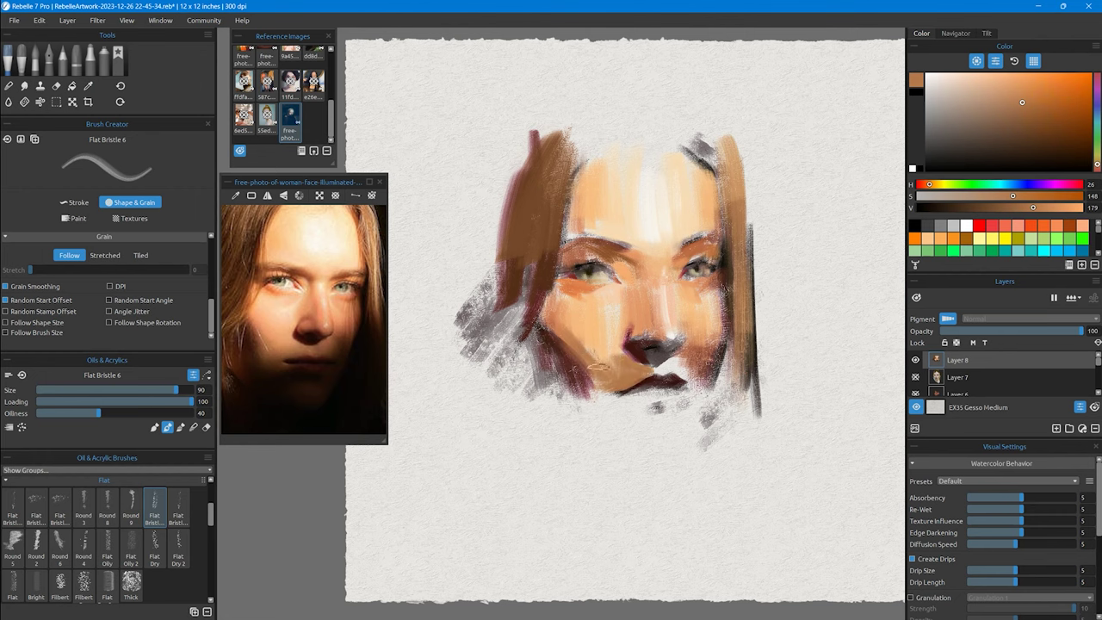
Step: Reduce the brush size and paint sampled tan tones beside the mouth and the right side of the nose
key(bracketleft)
key(bracketleft)
alt+click(600, 366)
drag(675, 339, 698, 341)
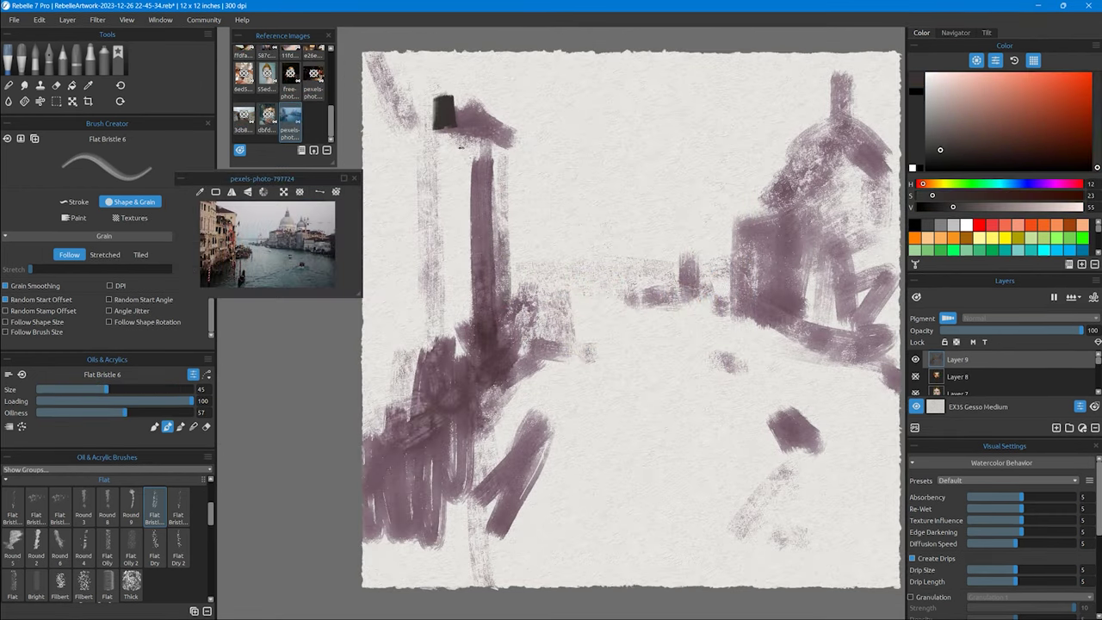
Step: Enlarge the brush and block in near-black shapes on the upper left buildings of the Venice canal scene
key(bracketright)
key(bracketright)
key(bracketright)
mouse_move(463, 105)
mouse_down()
mouse_move(440, 134)
mouse_move(461, 105)
mouse_move(484, 130)
mouse_move(459, 126)
mouse_move(492, 110)
mouse_up()
mouse_move(460, 155)
mouse_down()
mouse_move(431, 191)
mouse_move(437, 315)
mouse_up()
Step: Try several oil brushes, settle on Flat Oily and paint dark vertical strokes at the far left buildings
click(179, 507)
click(12, 508)
click(60, 586)
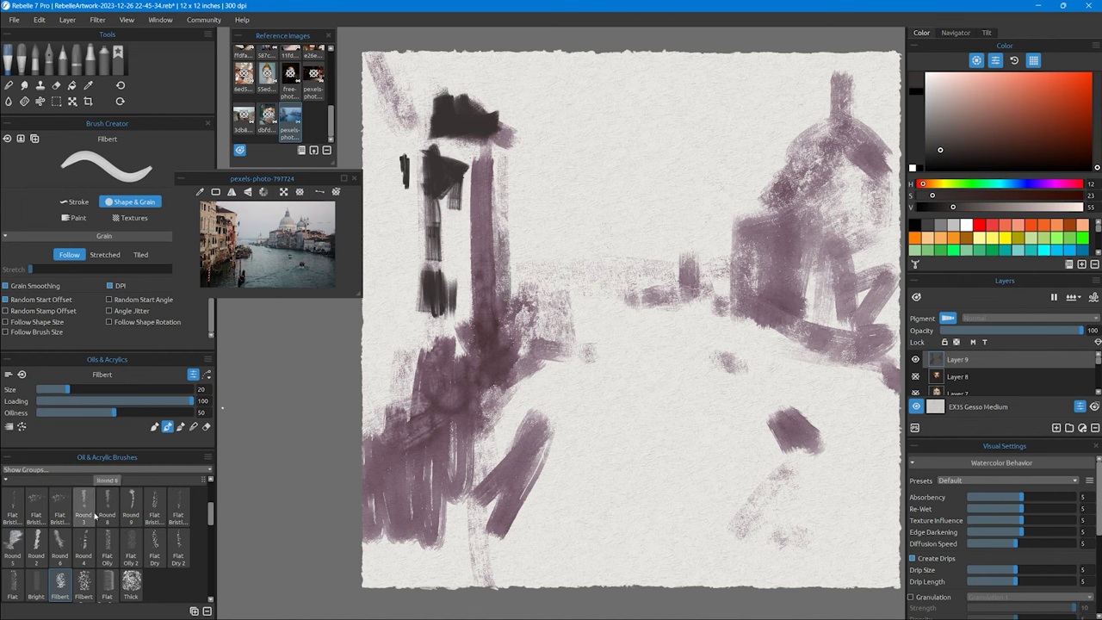
click(106, 543)
drag(379, 146, 392, 198)
Step: Switch to the Flat Dry brush and darken the left building facade and its lower shadow mass
click(154, 542)
mouse_move(396, 151)
mouse_down()
mouse_move(381, 568)
mouse_move(405, 439)
mouse_up()
drag(394, 486, 478, 390)
mouse_move(418, 439)
mouse_down()
mouse_move(393, 516)
mouse_move(465, 398)
mouse_up()
Step: Switch to the Flat Dry 2 brush and add dark textured strokes to the left bank, right buildings and boat
click(177, 542)
mouse_move(406, 366)
mouse_down()
mouse_move(368, 450)
mouse_move(396, 445)
mouse_move(443, 408)
mouse_up()
mouse_move(541, 317)
mouse_down()
mouse_move(516, 372)
mouse_move(517, 526)
mouse_up()
mouse_move(871, 311)
mouse_down()
mouse_move(891, 362)
mouse_move(801, 340)
mouse_move(866, 309)
mouse_up()
mouse_move(856, 236)
mouse_down()
mouse_move(901, 232)
mouse_move(861, 237)
mouse_up()
drag(775, 418, 793, 449)
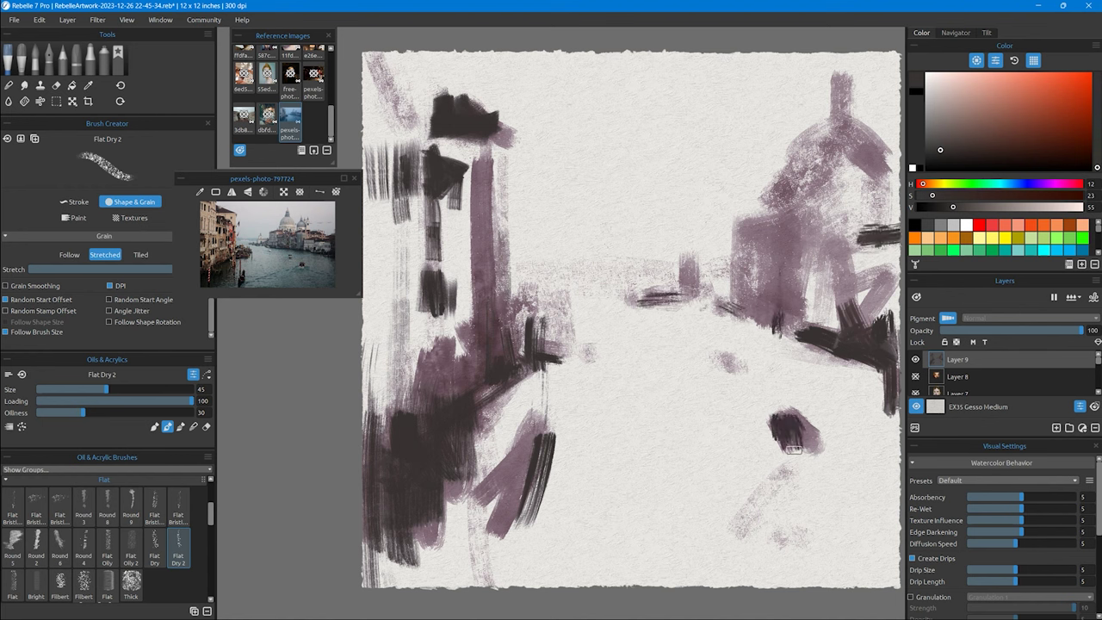
Step: Rotate the Flat Dry 2 brush's shape image a quarter turn in its shape and grain settings
click(74, 202)
scroll(219, 293, down, 5)
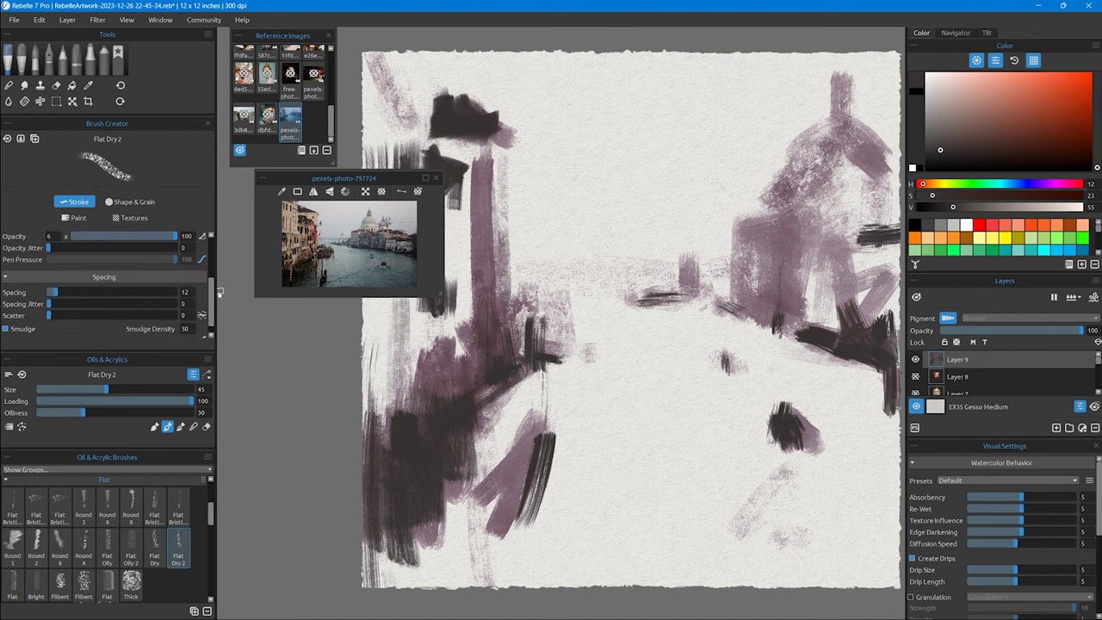
click(129, 202)
scroll(213, 258, up, 5)
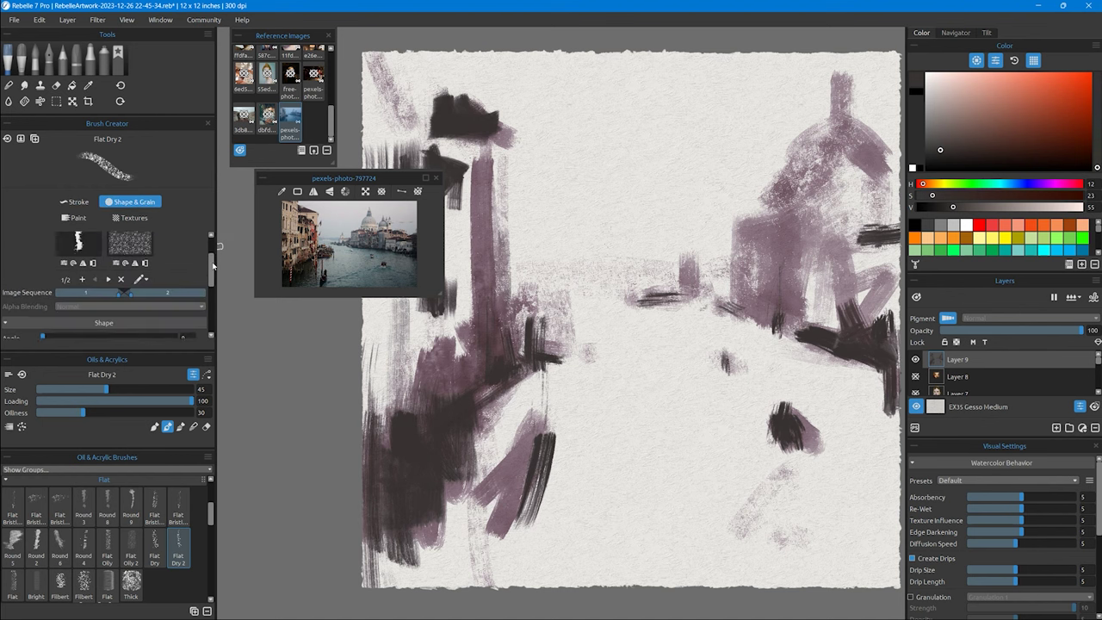
click(73, 268)
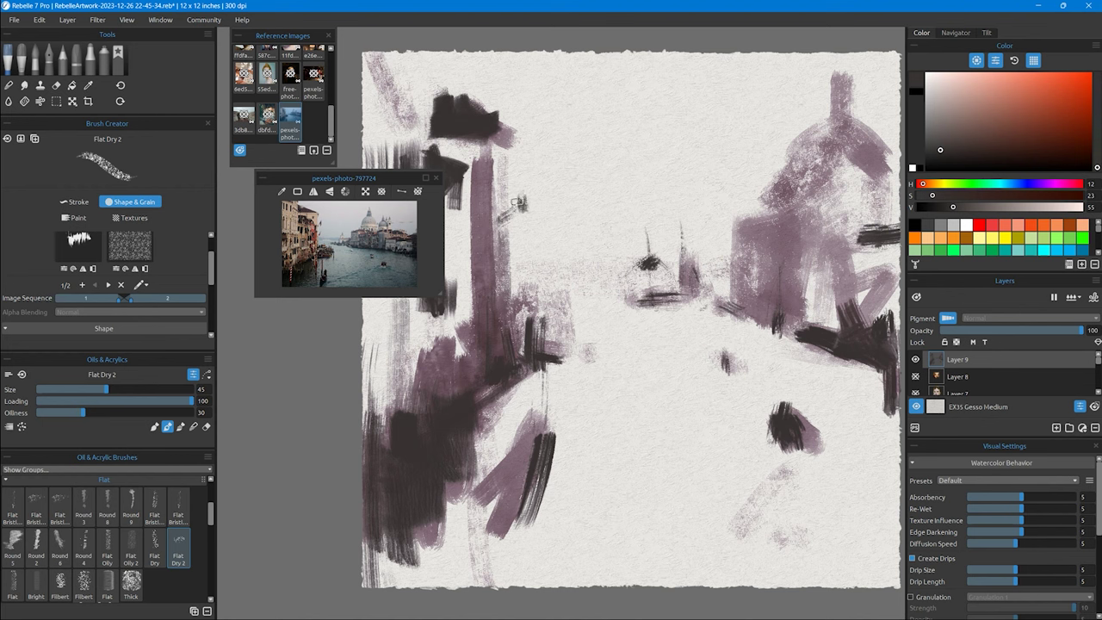
Step: Move the reference photo off the left buildings and paint dark dry vertical strokes down their facades
drag(344, 178, 751, 109)
drag(452, 202, 455, 396)
drag(404, 198, 404, 271)
drag(375, 284, 375, 357)
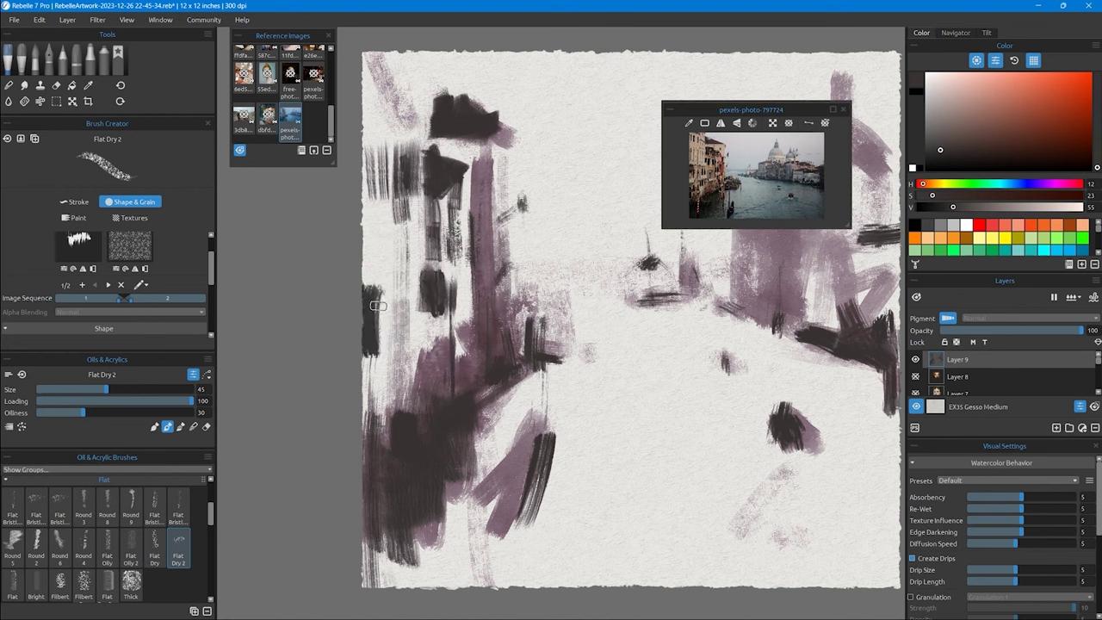
drag(380, 179, 381, 374)
drag(379, 202, 372, 424)
drag(379, 138, 383, 430)
drag(434, 254, 431, 422)
drag(439, 301, 435, 414)
drag(474, 336, 475, 398)
drag(495, 305, 487, 490)
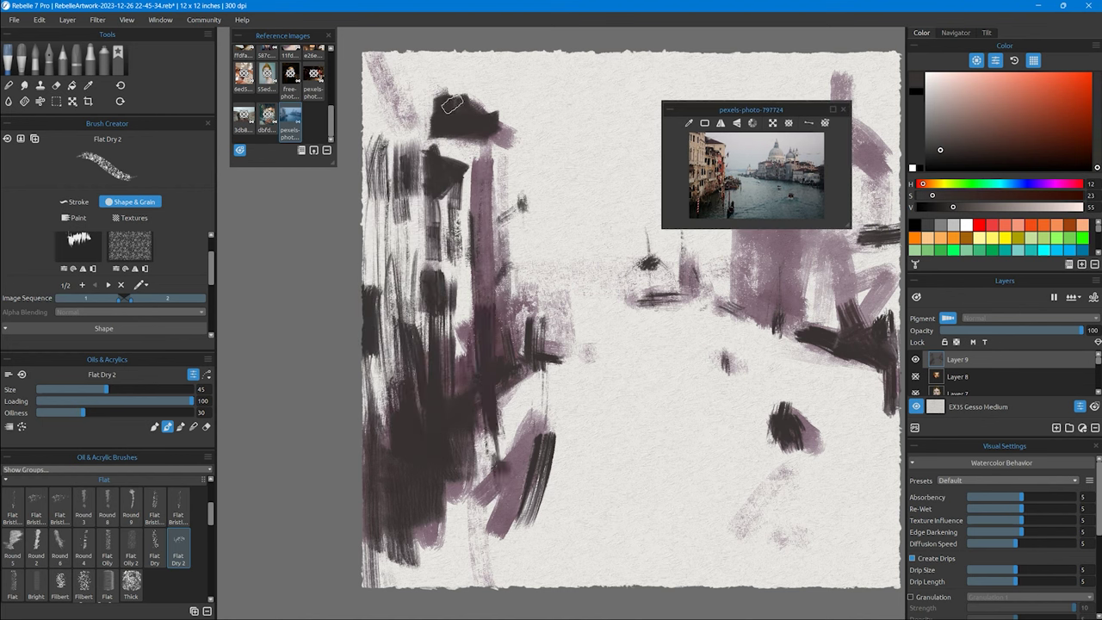
Step: Shape the dark sloping roof on the left tower and add dark vertical strokes at the base of the right buildings
drag(439, 78, 517, 146)
drag(426, 65, 414, 128)
drag(449, 186, 454, 371)
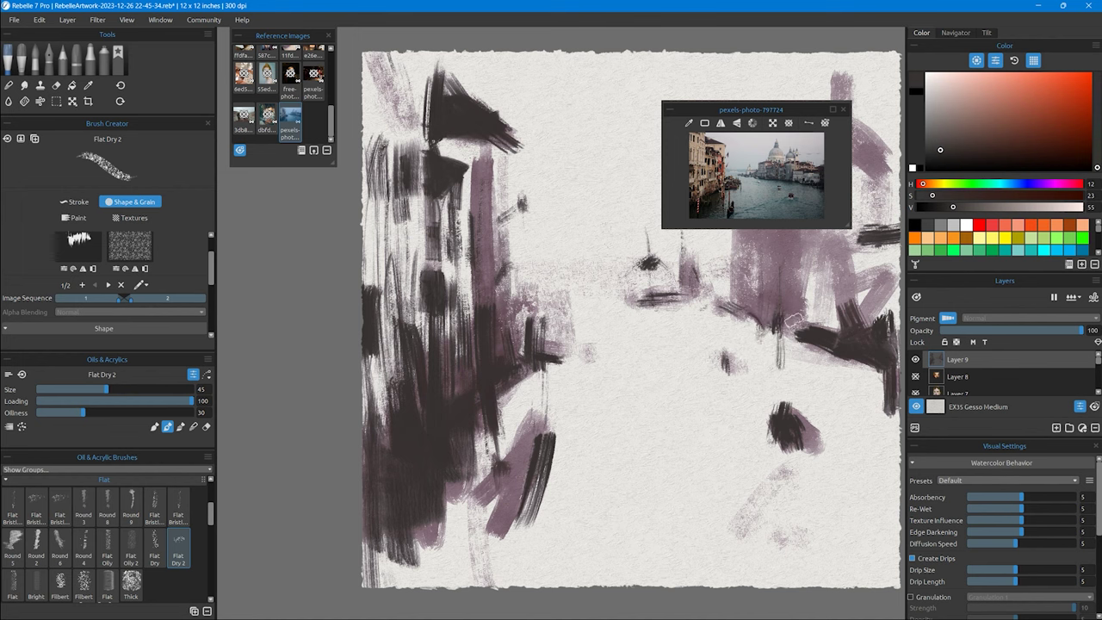
drag(813, 258, 818, 370)
drag(835, 284, 837, 383)
Step: Return the reference photo beside the canvas, mix a muted teal and block in water below the right bank
drag(749, 110, 260, 108)
click(997, 184)
click(962, 133)
mouse_move(730, 326)
mouse_down()
mouse_move(769, 342)
mouse_move(790, 384)
mouse_up()
mouse_move(766, 328)
mouse_down()
mouse_move(795, 337)
mouse_move(835, 392)
mouse_up()
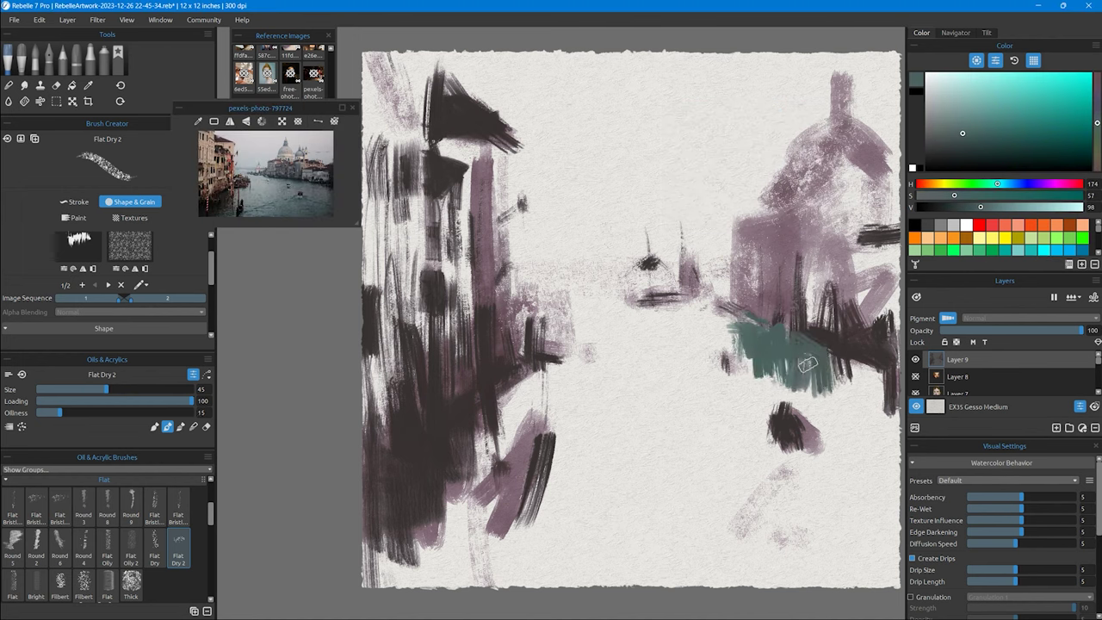
Step: Extend the teal water towards the canal's centre with the Flat Bristle 2 and Flat Bristle 6 brushes
click(131, 503)
click(59, 503)
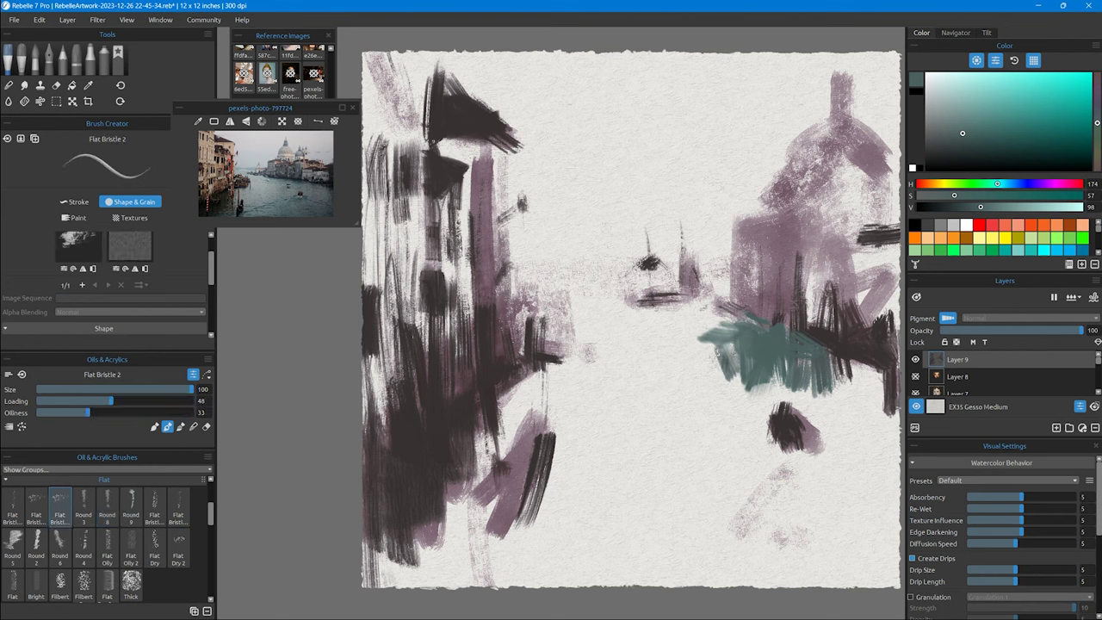
mouse_move(671, 340)
mouse_down()
mouse_move(723, 323)
mouse_move(715, 327)
mouse_up()
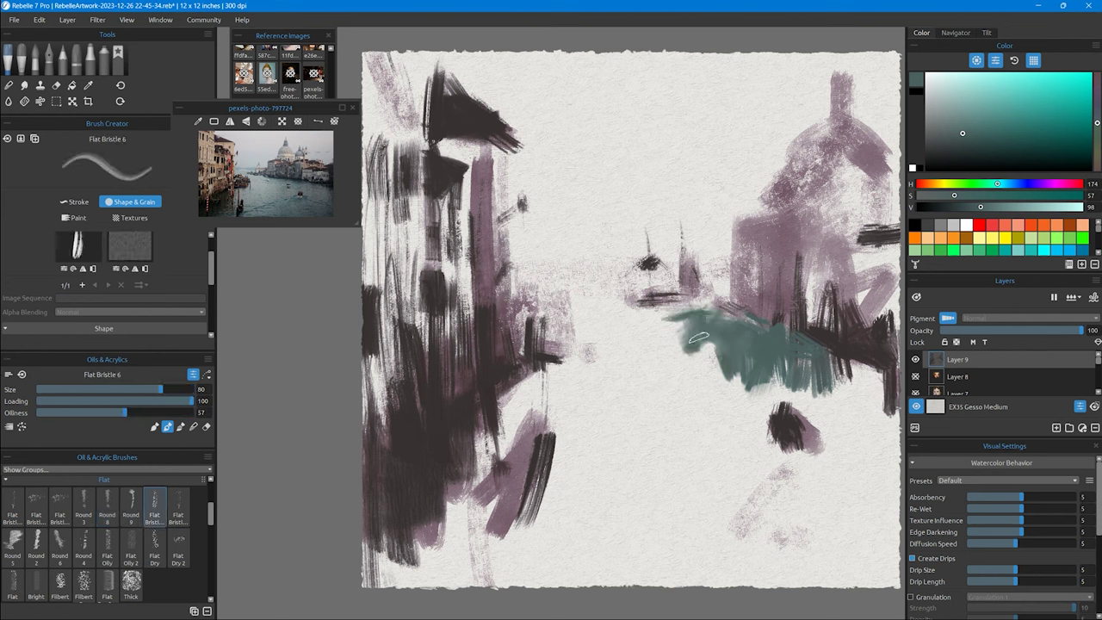
click(154, 503)
Step: Paint dark olive shadows over the lower left bank, the right bank and below the dome with Flat Bristle 6 at size 100
mouse_move(469, 426)
mouse_down()
mouse_move(486, 485)
mouse_move(454, 485)
mouse_move(406, 591)
mouse_up()
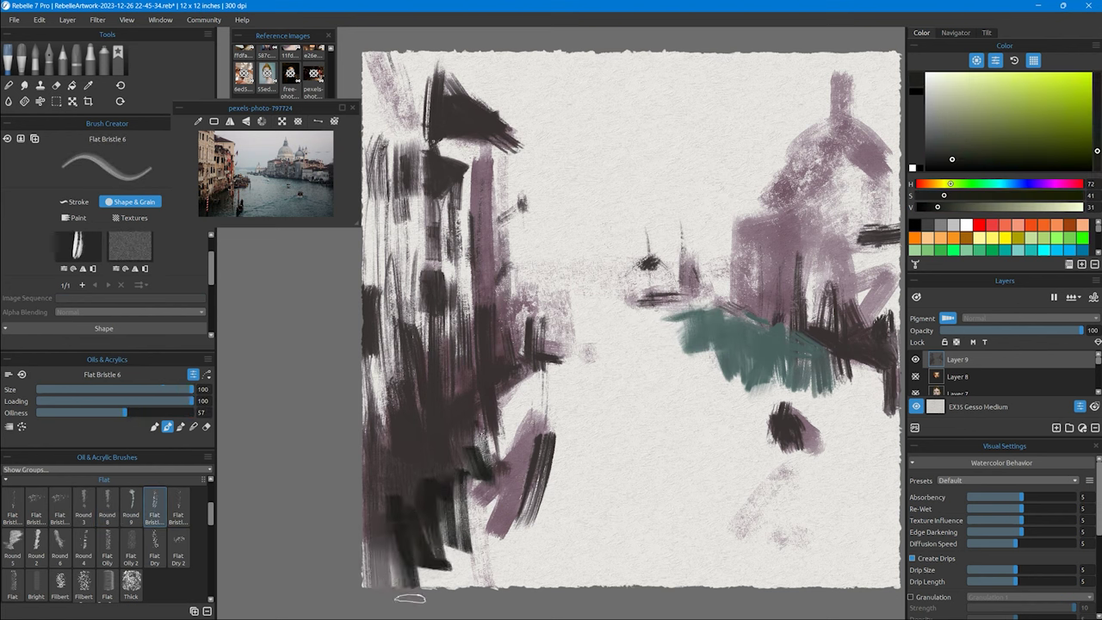
drag(474, 448, 387, 457)
mouse_move(486, 396)
mouse_down()
mouse_move(482, 590)
mouse_move(527, 379)
mouse_move(574, 358)
mouse_up()
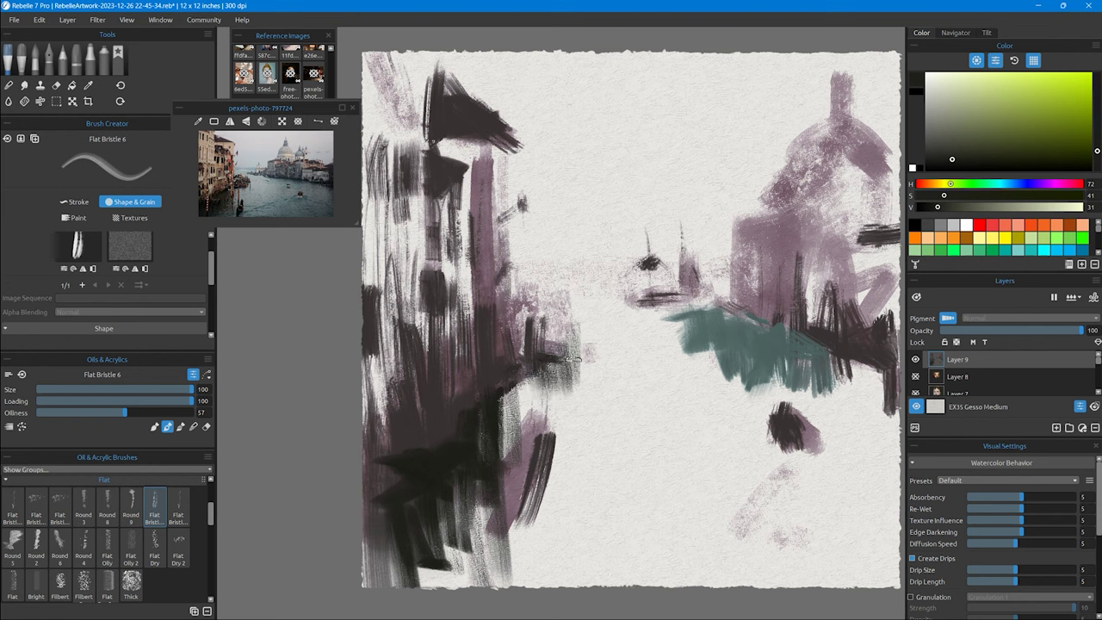
mouse_move(774, 340)
mouse_down()
mouse_move(899, 430)
mouse_move(758, 320)
mouse_move(719, 323)
mouse_up()
drag(804, 228, 900, 231)
drag(876, 181, 774, 186)
Step: Paint the dome and its spire blue-grey, and add a warm brown stroke to the left buildings
alt+click(826, 185)
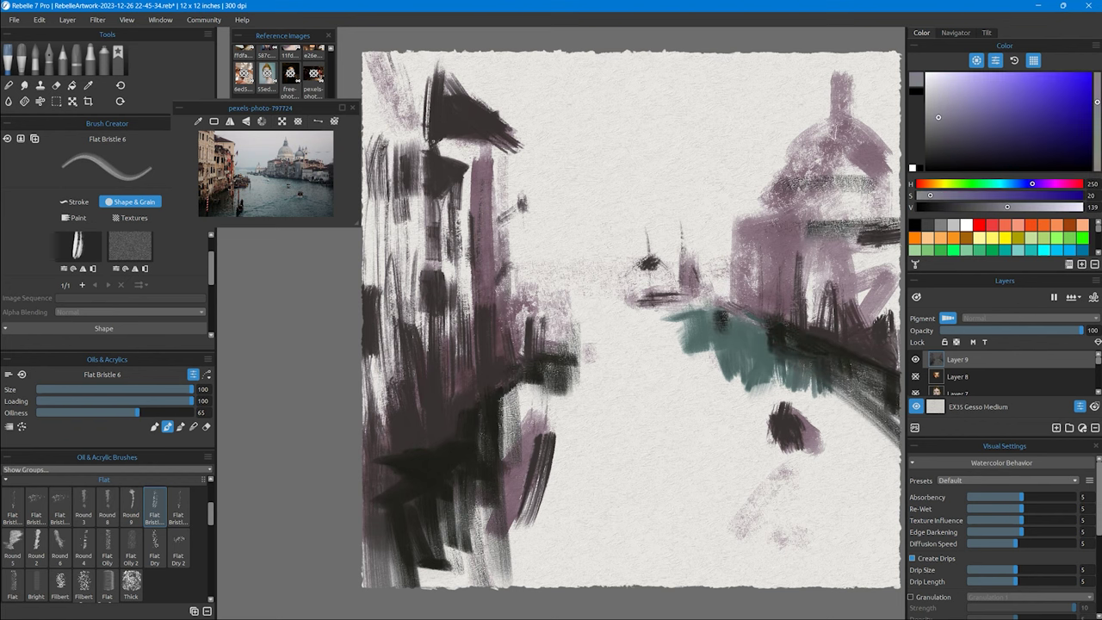
mouse_move(839, 99)
mouse_down()
mouse_move(788, 197)
mouse_move(801, 121)
mouse_move(820, 209)
mouse_move(837, 222)
mouse_up()
click(217, 176)
drag(423, 316, 431, 405)
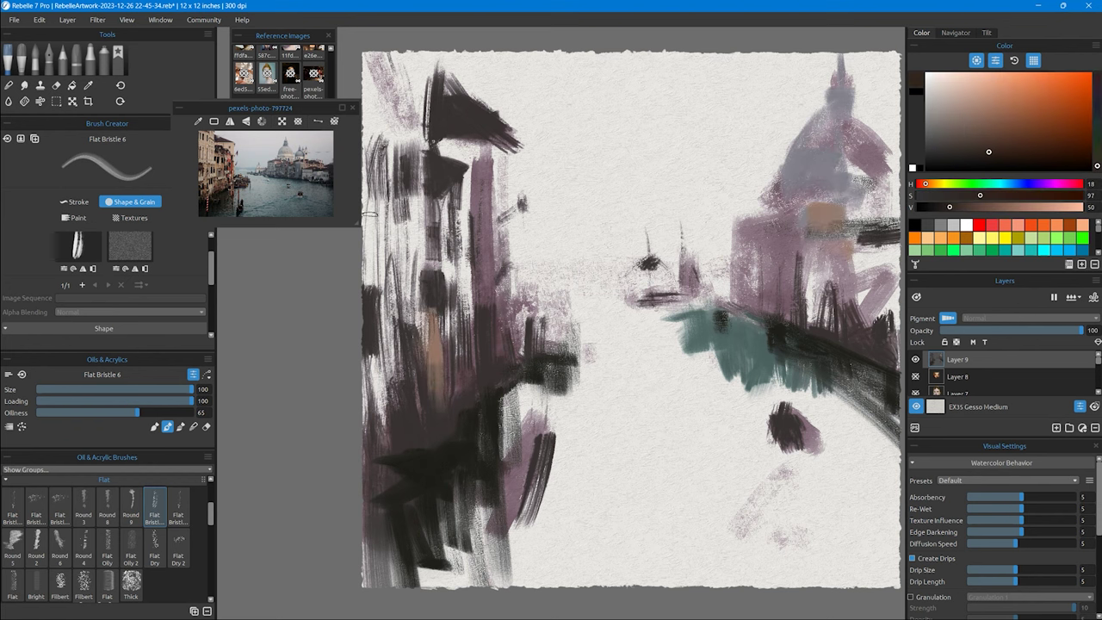
Step: Cover the far left building facade with long vertical beige strokes from roof to waterline
drag(371, 185, 385, 317)
drag(379, 283, 384, 429)
drag(373, 365, 376, 465)
drag(379, 76, 381, 219)
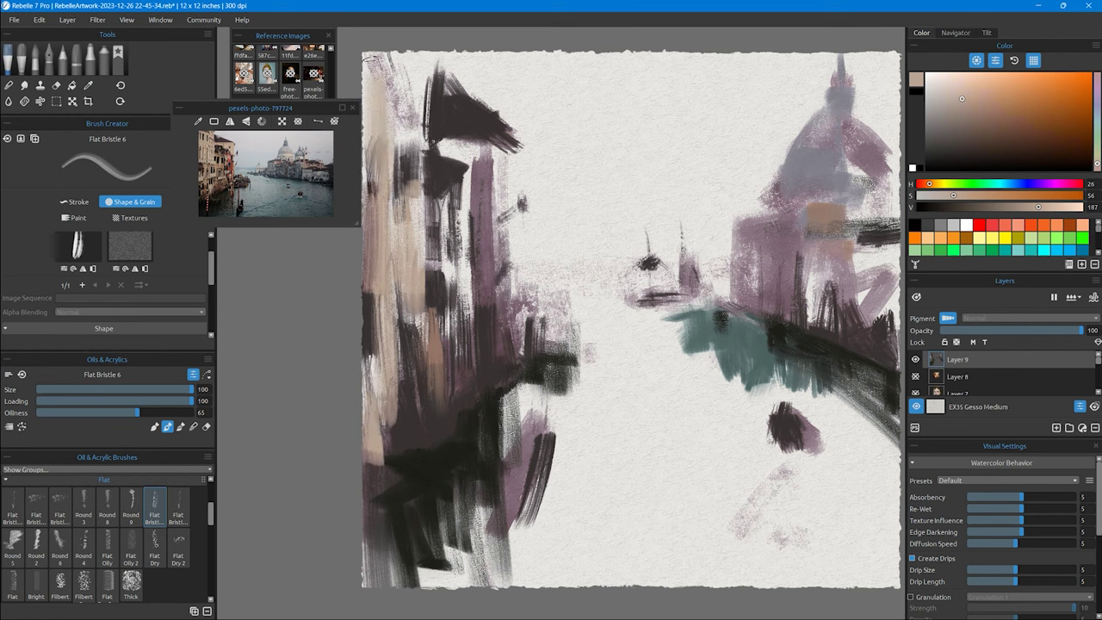
drag(370, 57, 372, 157)
drag(405, 129, 410, 198)
drag(410, 291, 418, 439)
Step: Sample an ochre brown and paint vertical strokes on the narrow facade beside the beige building
alt+click(436, 249)
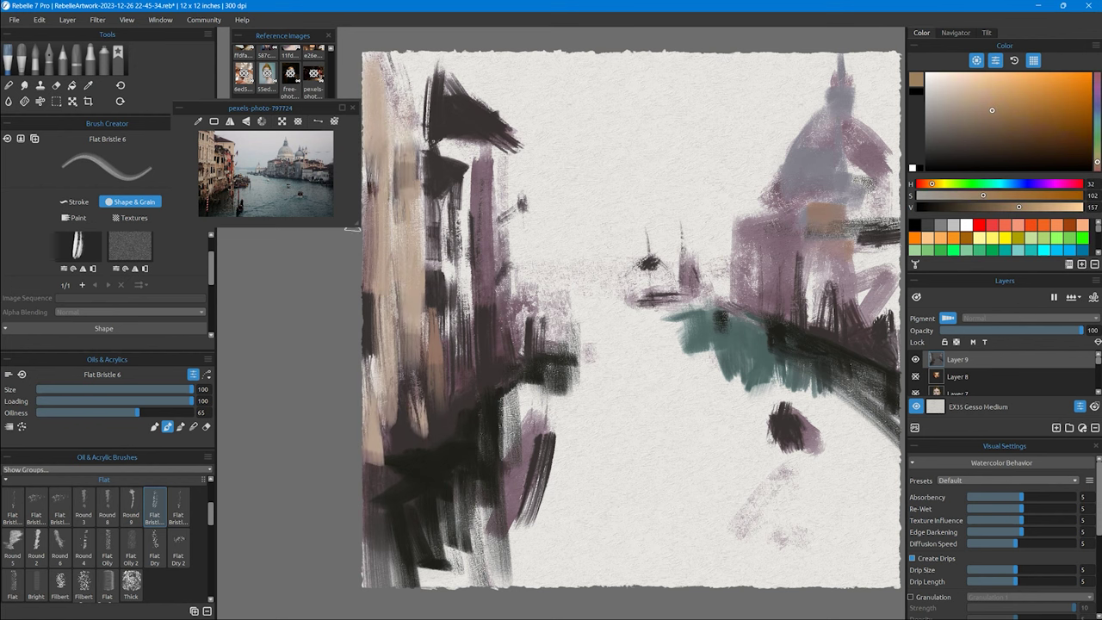
drag(434, 211, 443, 331)
drag(435, 293, 437, 353)
drag(443, 194, 443, 246)
drag(435, 146, 435, 211)
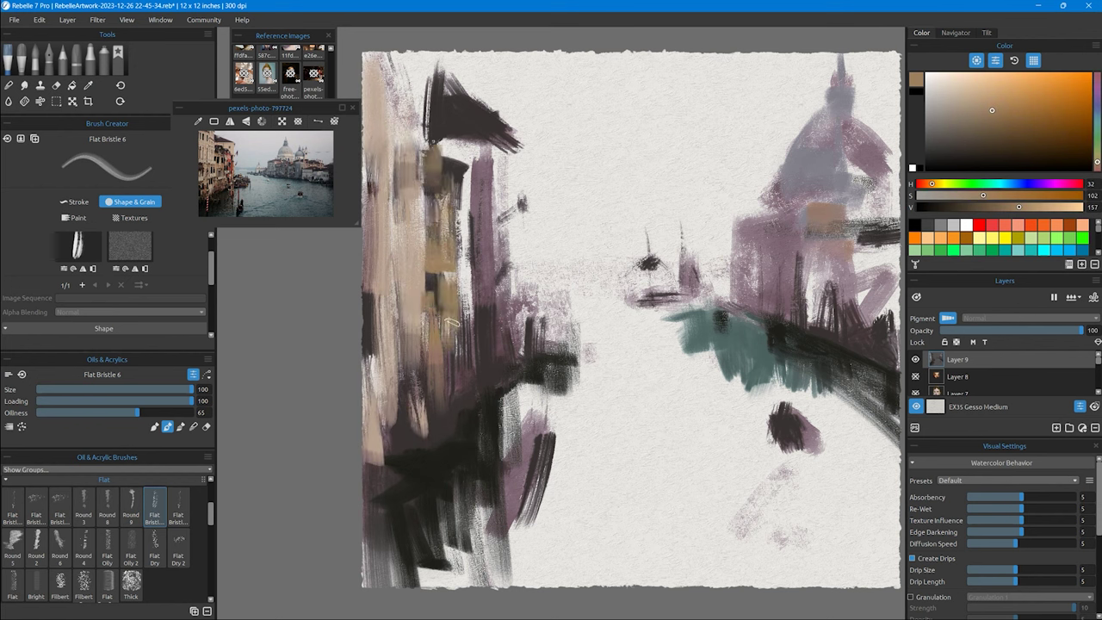
Step: Sample red from the reference photo and paint the tall red building at the canal edge of the left row
key(alt)
alt+click(235, 156)
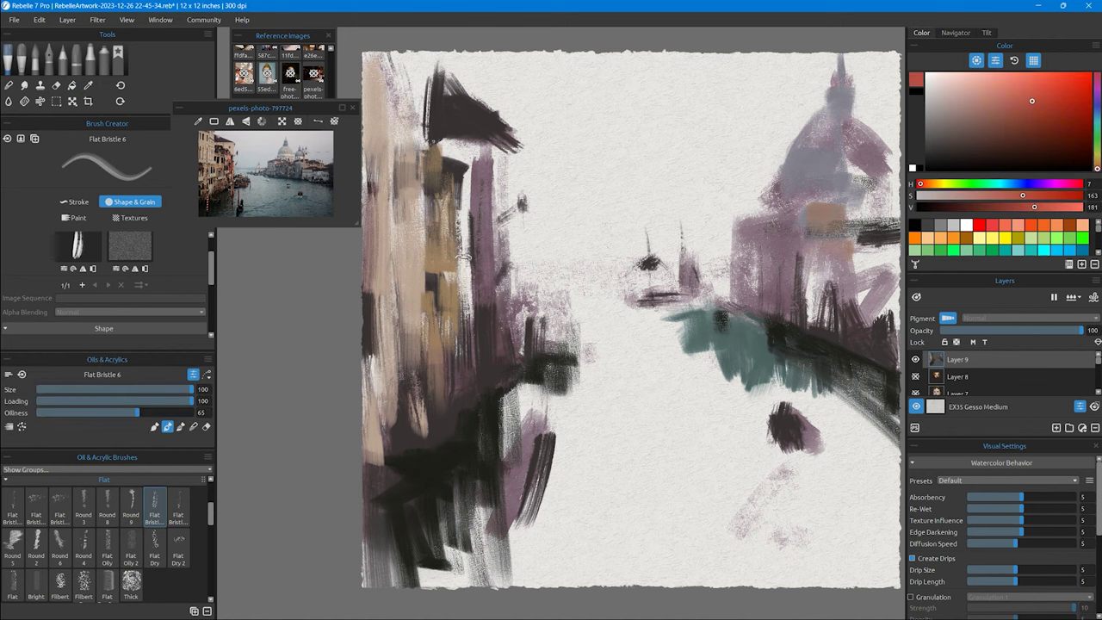
drag(465, 255, 467, 329)
drag(467, 182, 467, 269)
drag(474, 322, 478, 250)
drag(480, 272, 482, 168)
drag(486, 306, 488, 357)
drag(486, 129, 487, 215)
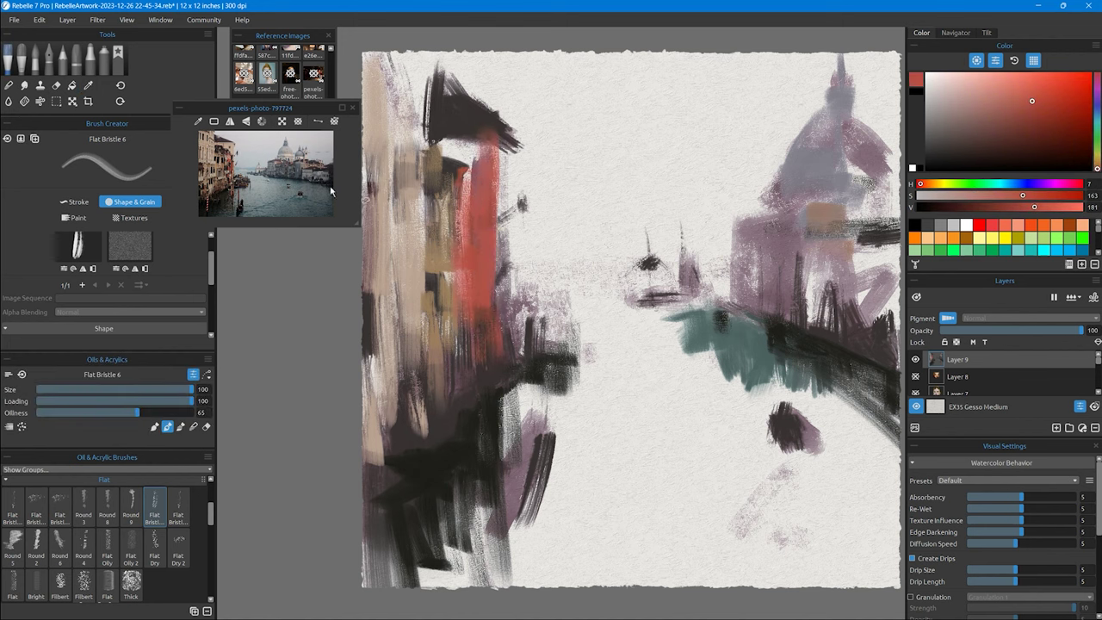
Step: Sample a light beige and paint the upper wall of the left tower beneath the dark roof
alt+click(448, 155)
drag(441, 162, 470, 129)
mouse_move(487, 196)
mouse_down()
mouse_move(464, 125)
mouse_move(425, 130)
mouse_move(516, 117)
mouse_up()
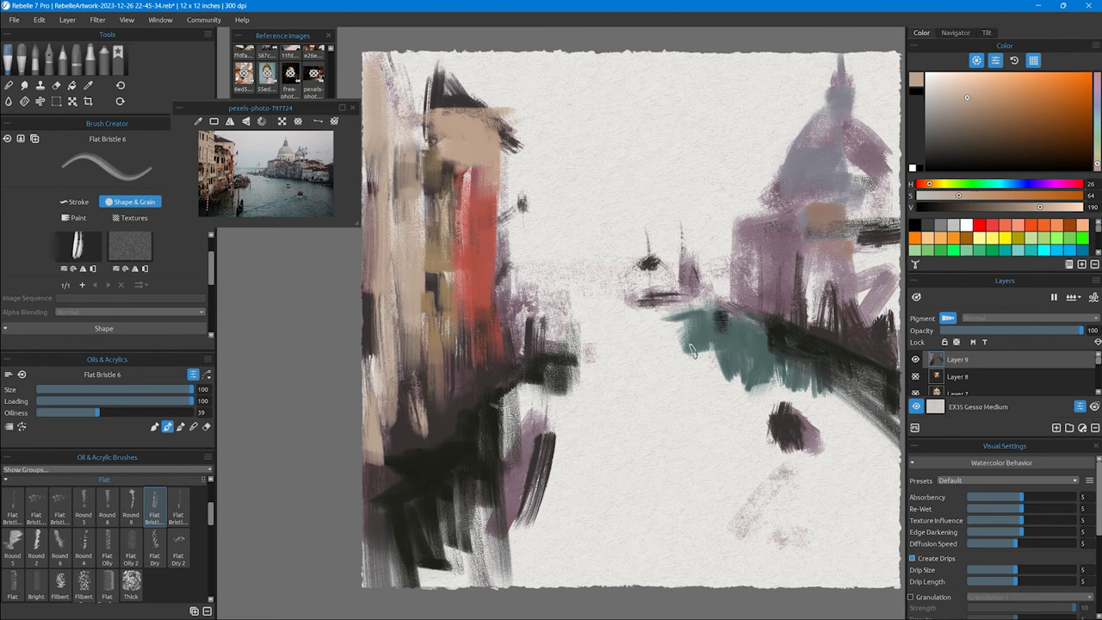
Step: Paint the drum beneath the dome pale pinkish beige and the building facade below it grey-teal, sampling from the reference
alt+click(282, 142)
mouse_move(775, 225)
mouse_down()
mouse_move(860, 200)
mouse_move(779, 181)
mouse_up()
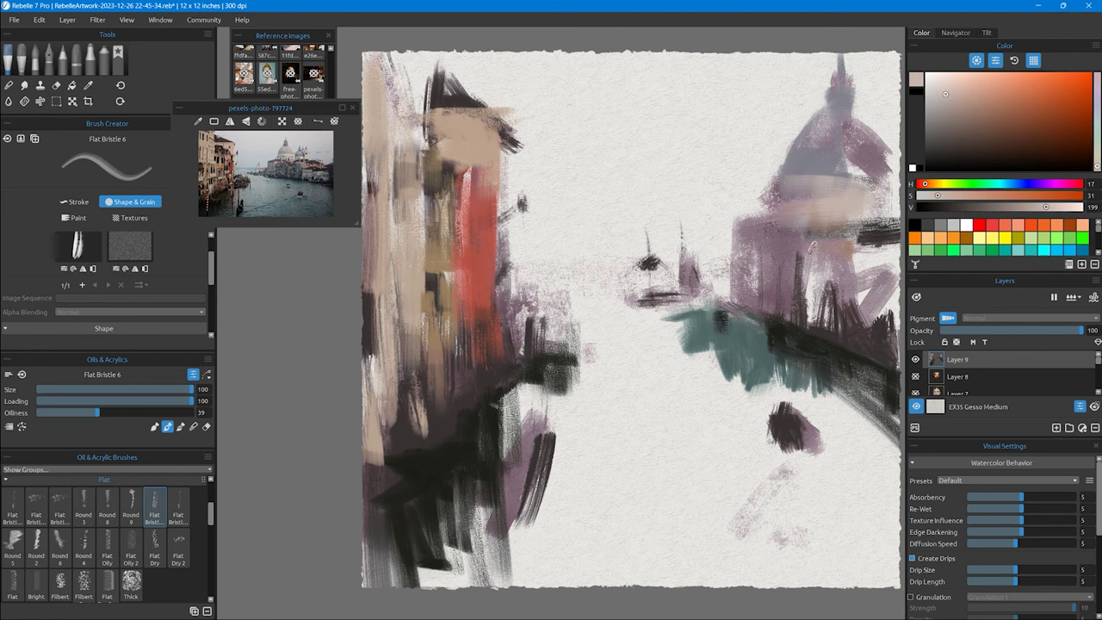
alt+click(287, 163)
drag(801, 241, 809, 353)
drag(826, 216, 852, 345)
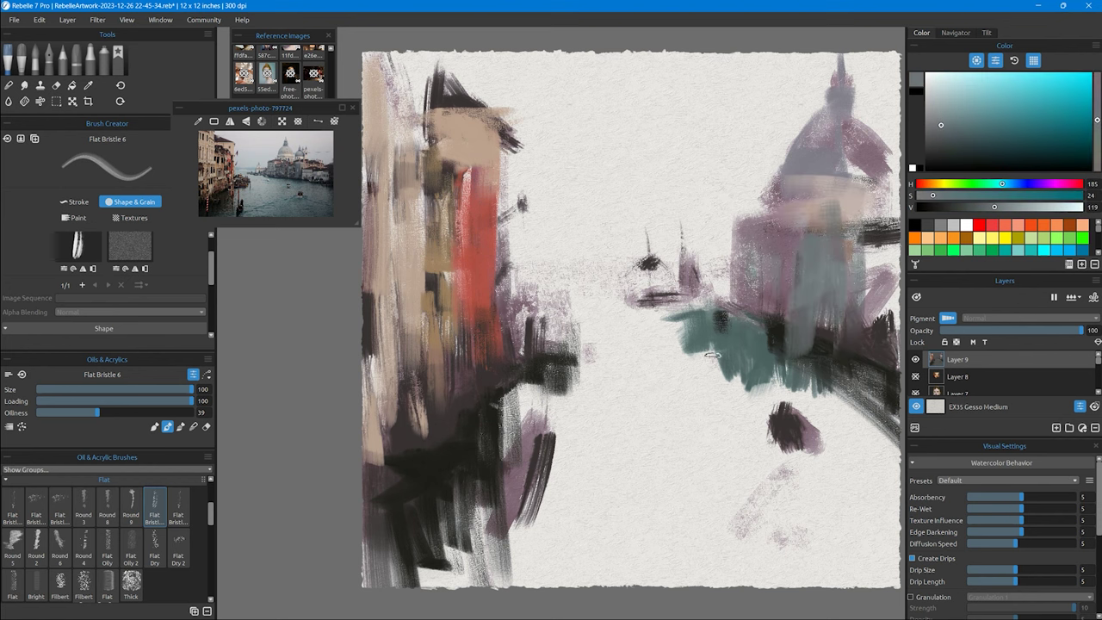
Step: Paint the distant waterfront pale grey and block in the canal water with colours sampled from the reference photo
alt+click(263, 167)
drag(637, 283, 707, 280)
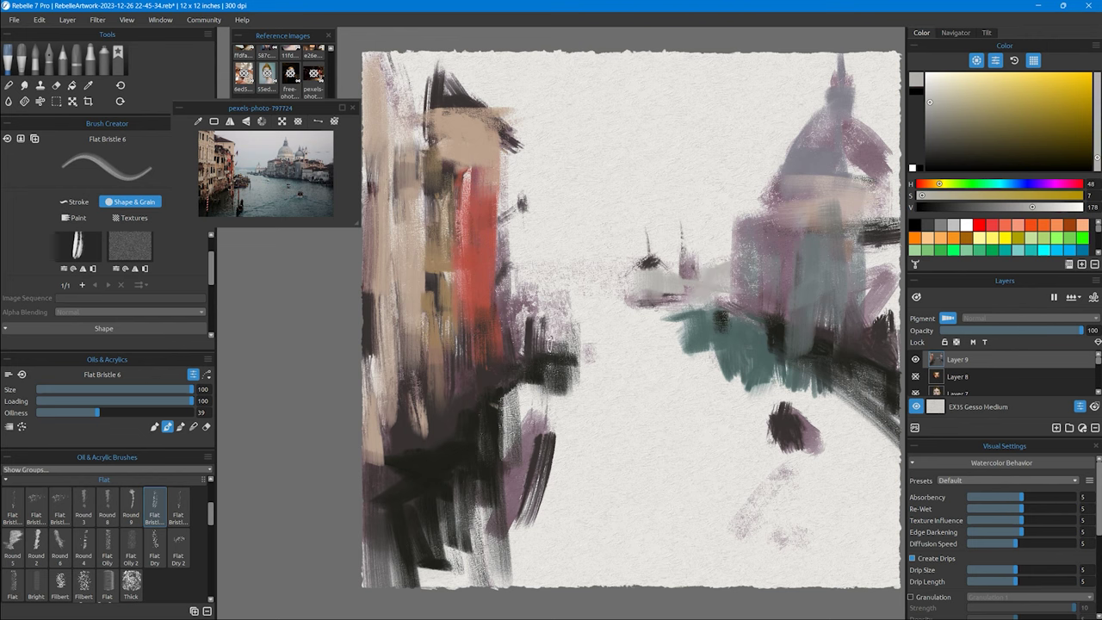
alt+click(258, 194)
drag(633, 357, 754, 392)
drag(817, 383, 706, 361)
mouse_move(723, 336)
mouse_down()
mouse_move(555, 340)
mouse_move(723, 318)
mouse_up()
mouse_move(632, 387)
mouse_down()
mouse_move(762, 448)
mouse_move(767, 397)
mouse_up()
drag(768, 398, 796, 414)
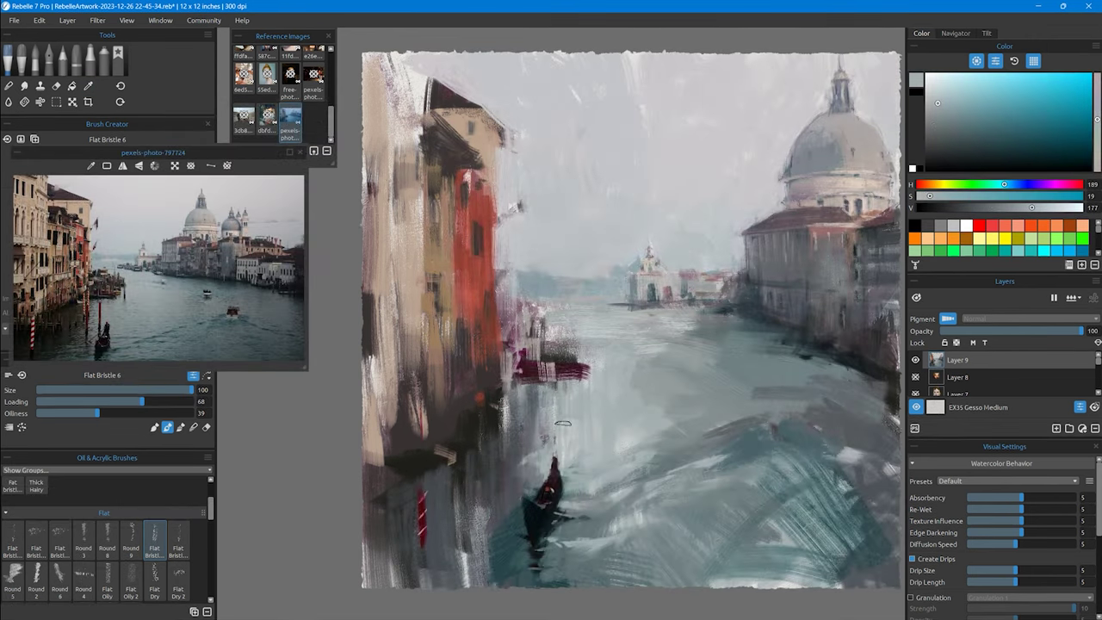
Step: Reduce the brush to size 25 and refine the gondola's prow and hull with dark colours sampled from it
alt+click(556, 472)
key(bracketleft)
key(bracketleft)
key(bracketleft)
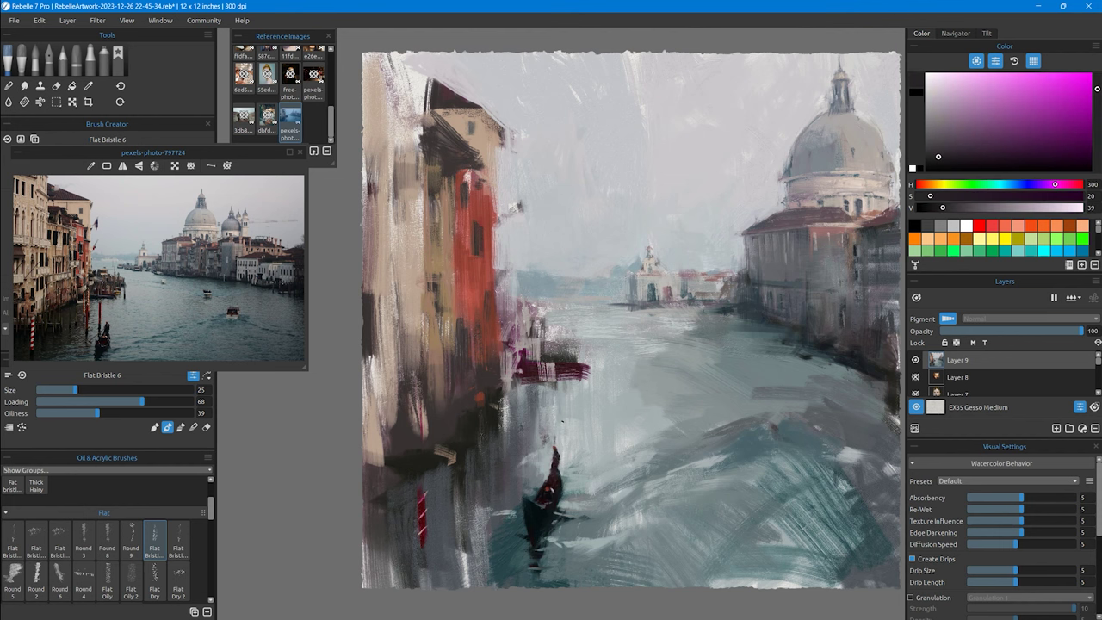
alt+click(547, 491)
drag(552, 460, 524, 493)
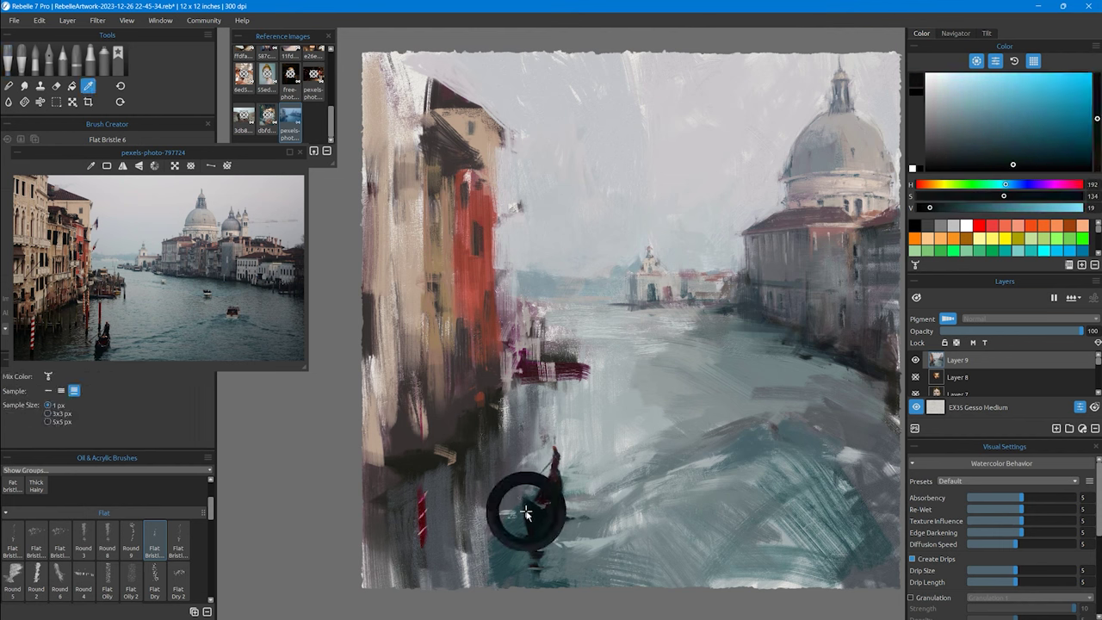
Step: Enlarge the brush to size 45 and rework the gondola's edges and surrounding water with sampled dark and grey-blue tones
alt+click(520, 496)
key(bracketright)
key(bracketright)
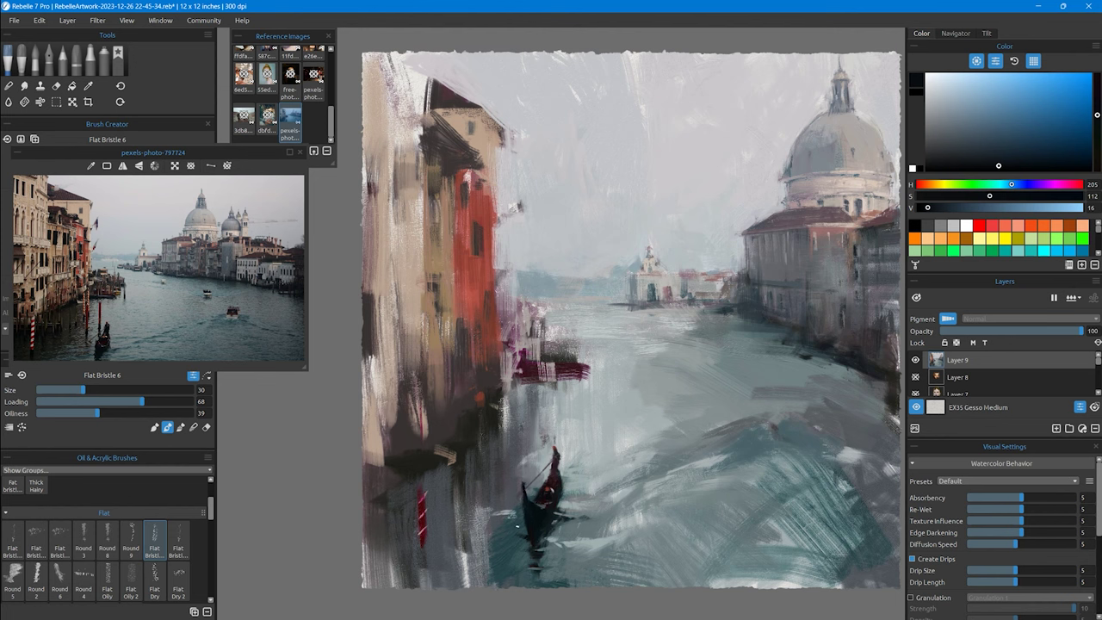
key(bracketright)
key(bracketright)
key(bracketright)
alt+click(517, 538)
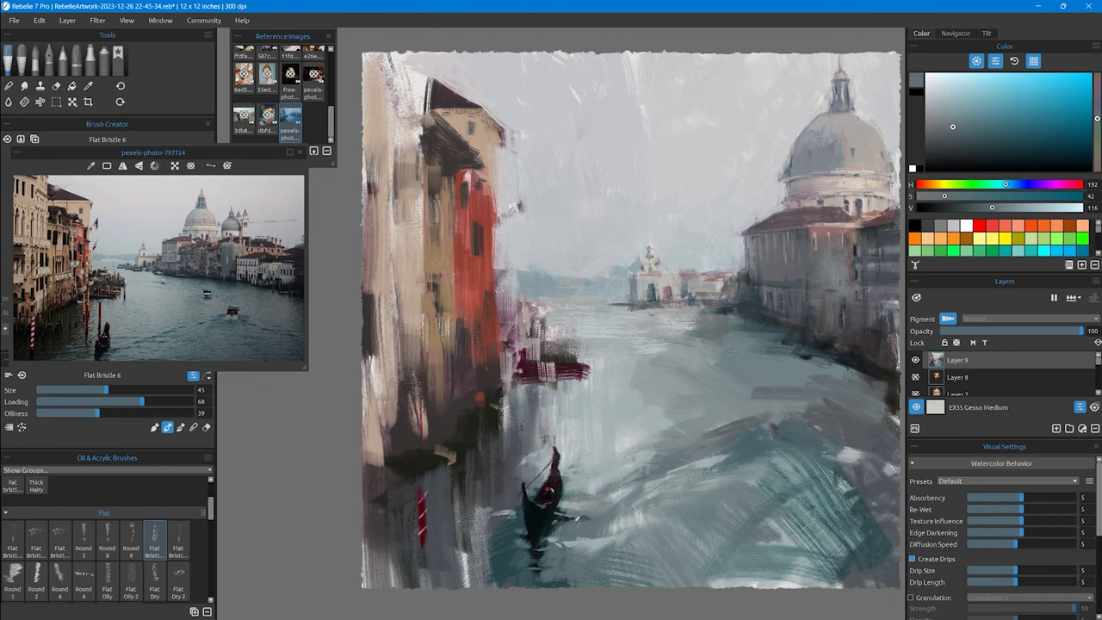
alt+click(578, 497)
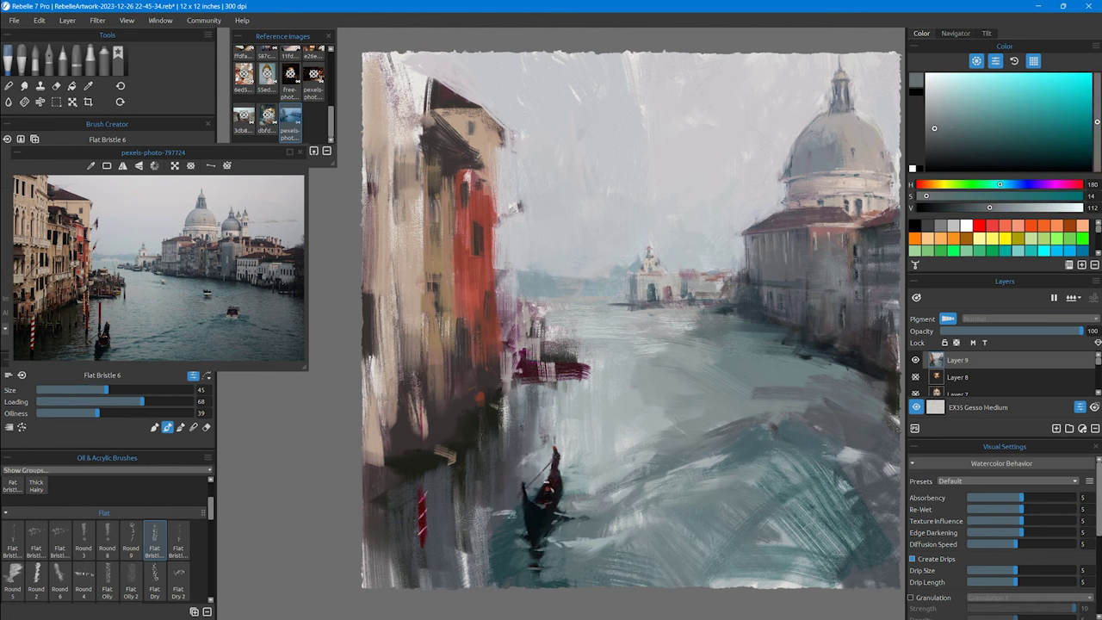
alt+click(510, 508)
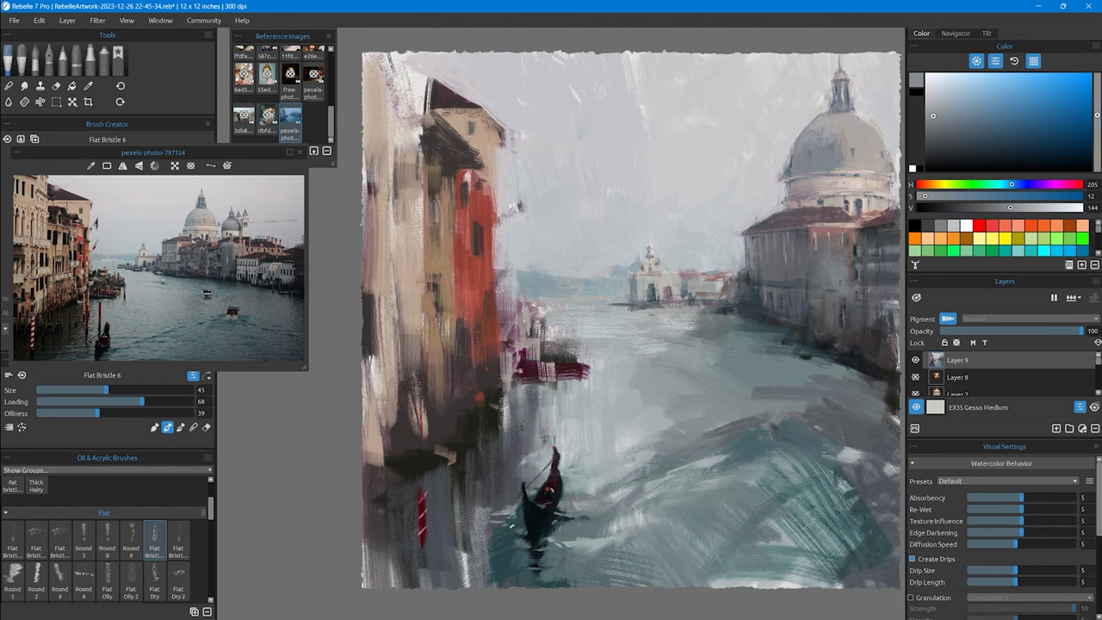
Step: Paint dark ripples along the wave line beyond the gondola and, at brush size 80, dark strokes in the water below it
alt+click(564, 504)
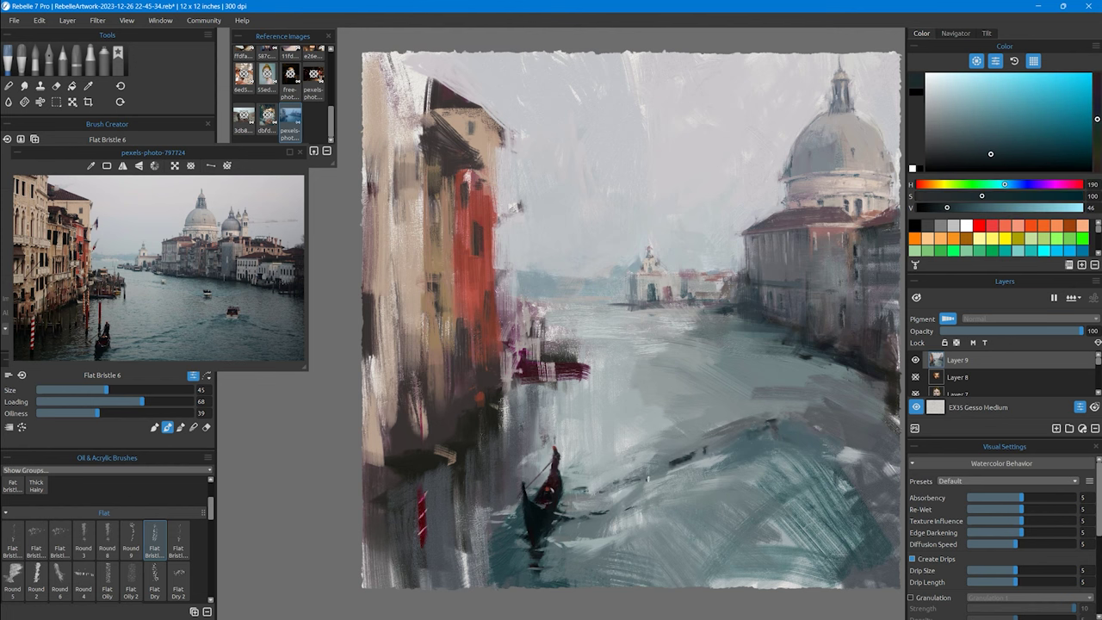
alt+click(684, 463)
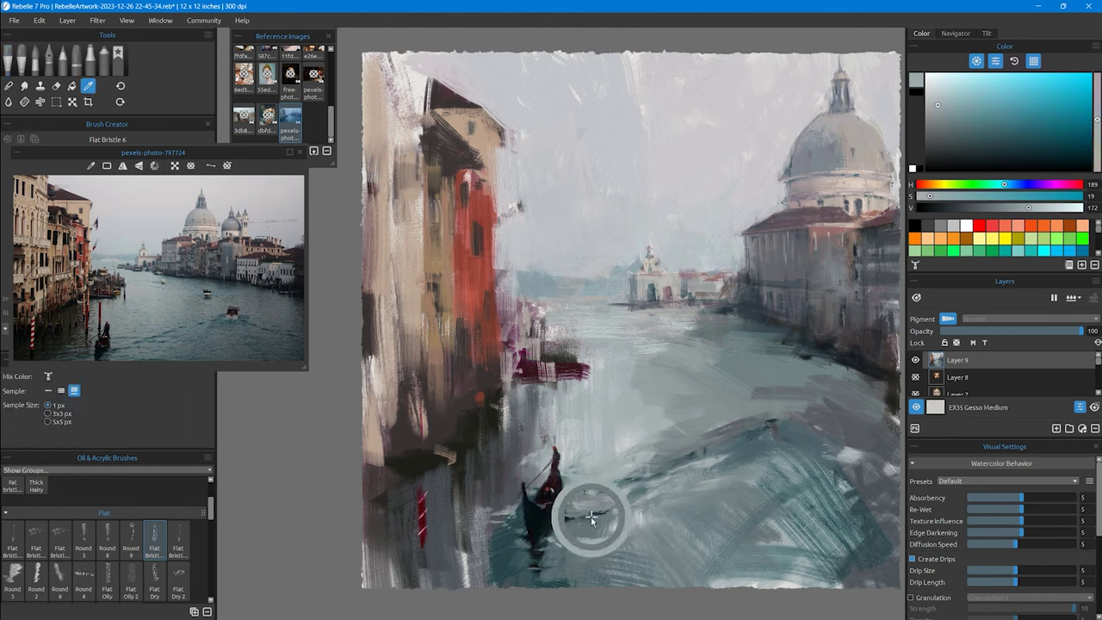
alt+click(540, 555)
key(bracketright)
key(bracketright)
key(bracketright)
key(bracketright)
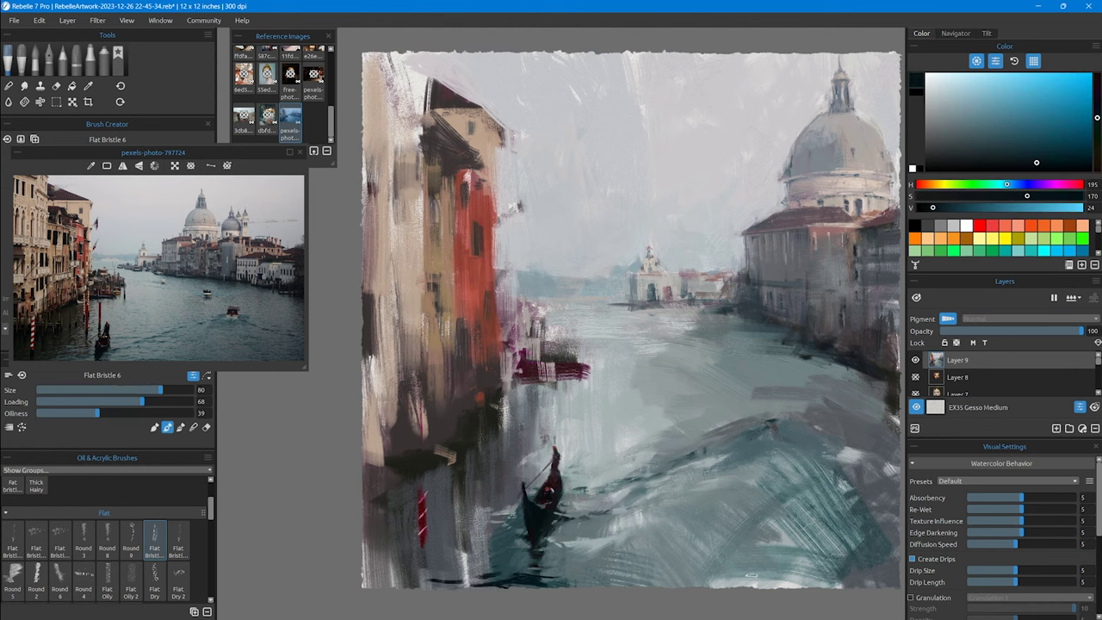
Step: Paint a small dark boat at the peak of the wake and reduce the brush to size 30
alt+click(779, 424)
alt+click(758, 426)
key(bracketleft)
key(bracketleft)
key(bracketleft)
key(bracketleft)
key(bracketleft)
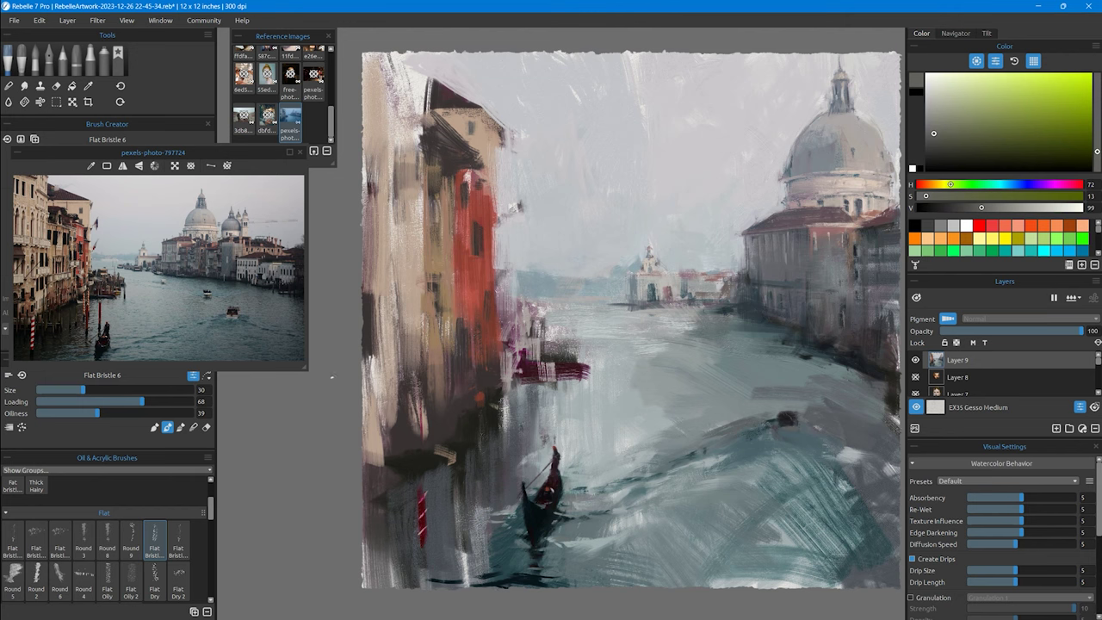
Step: Refine the small boat at the wake's peak with sampled grey and dark tones, using the Round 6 brush at size 18
alt+click(779, 422)
alt+click(793, 430)
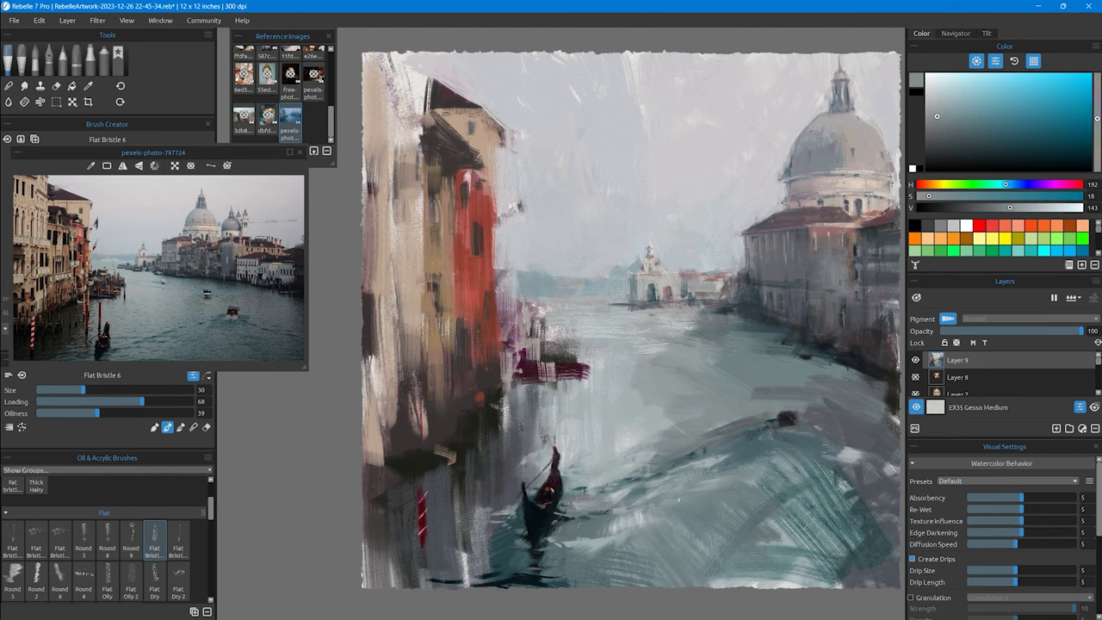
alt+click(644, 409)
click(59, 581)
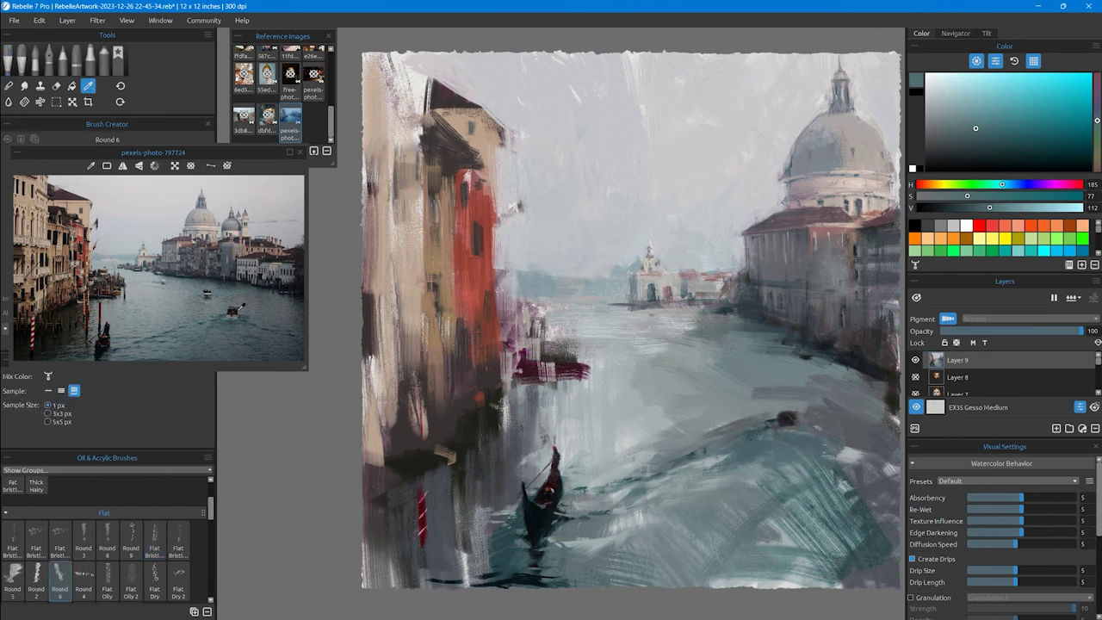
alt+click(773, 422)
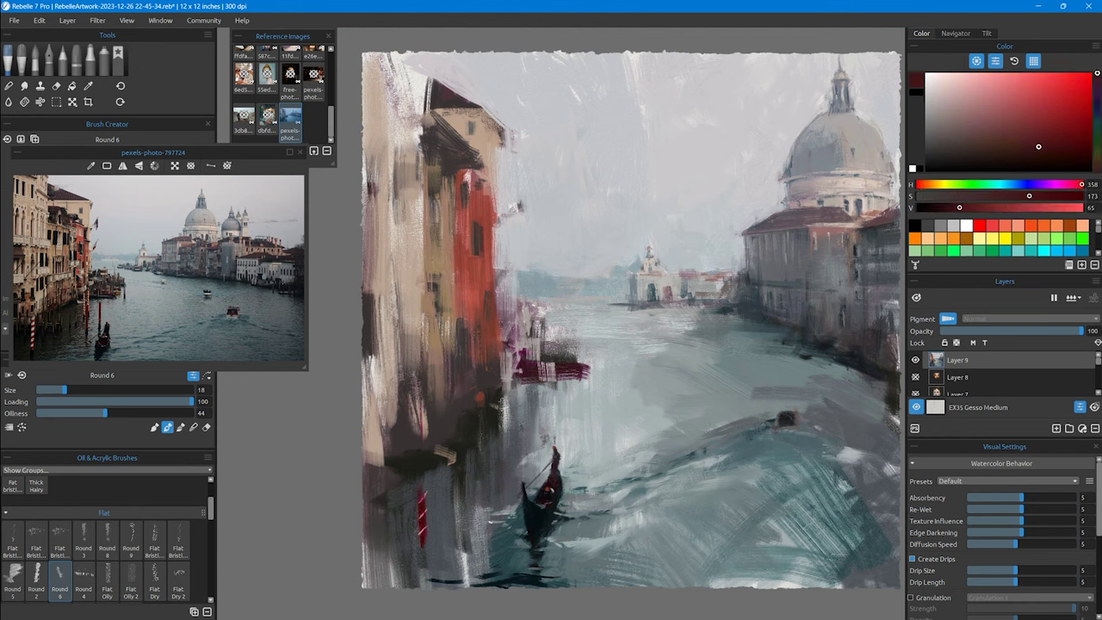
Step: Paint thin vertical mooring poles between the buildings and the gondola with sampled ochre and dark tones
alt+click(492, 539)
alt+click(484, 472)
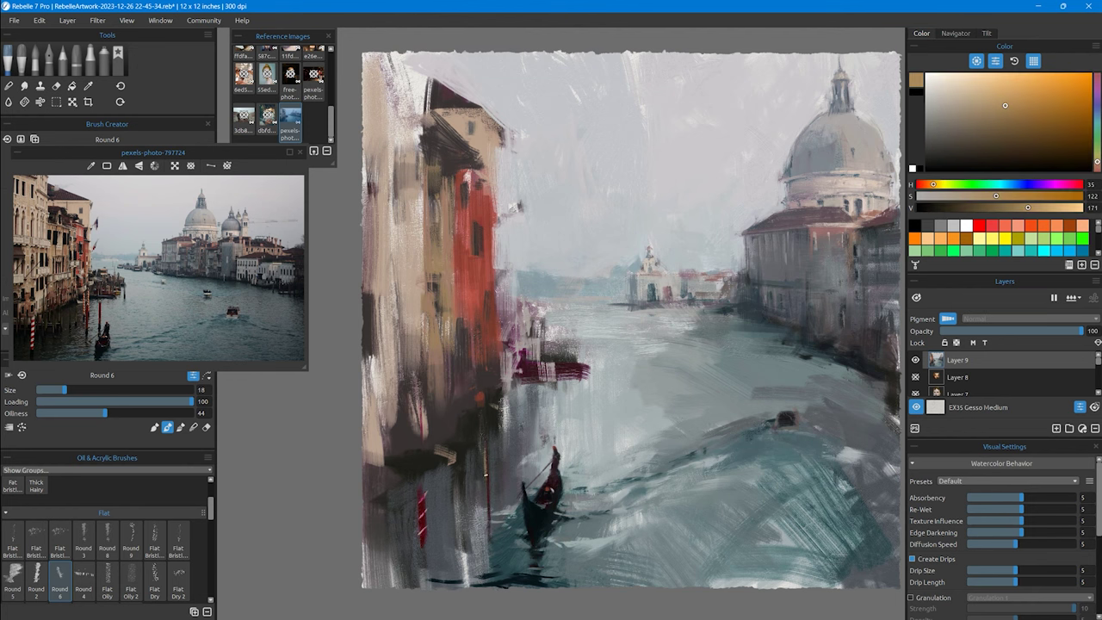
alt+click(513, 465)
drag(514, 441, 513, 493)
Step: Paint near-black vertical strokes at brush size 50 around the striped pole and below the buildings
drag(430, 500, 423, 524)
drag(433, 471, 433, 542)
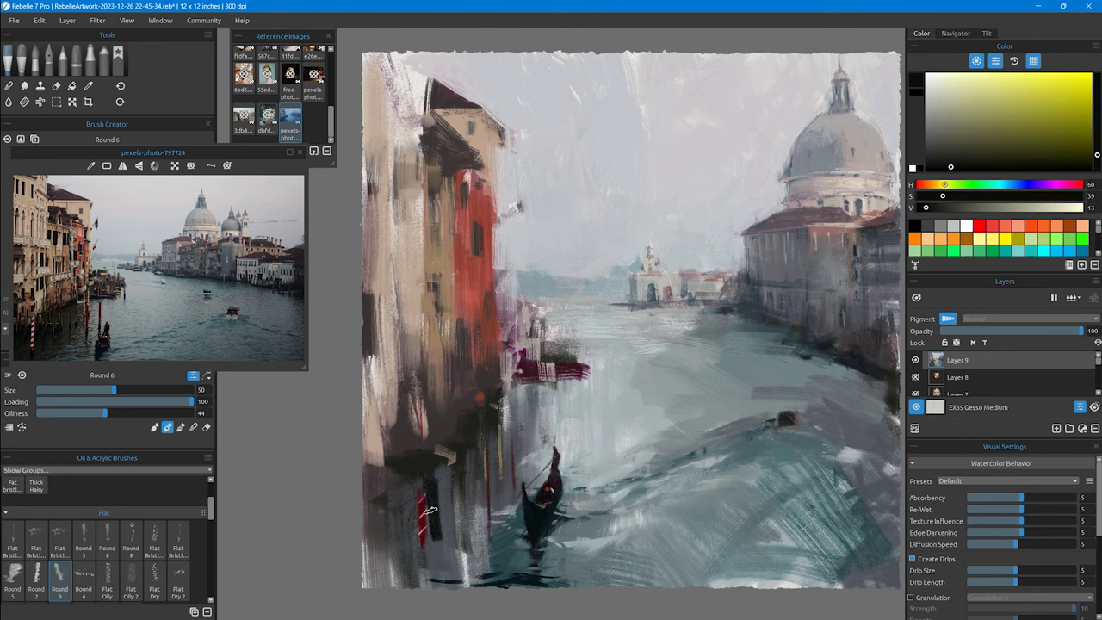
mouse_move(404, 482)
mouse_down()
mouse_move(441, 457)
mouse_move(392, 570)
mouse_up()
drag(371, 471, 377, 561)
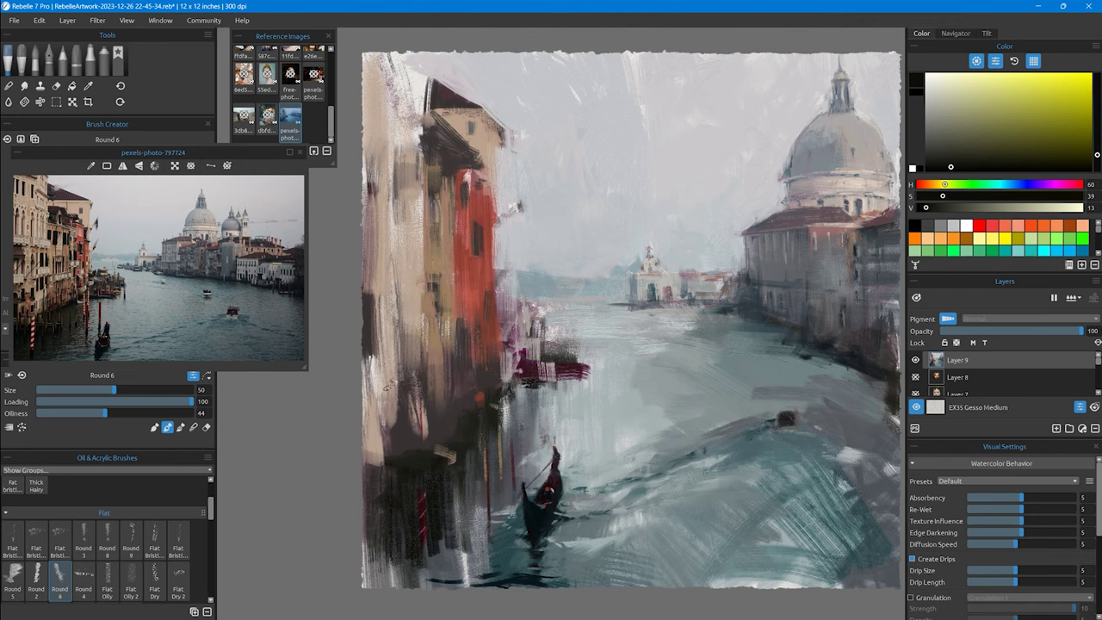
Step: Work sampled dark and grey-blue tones into the water beneath the maroon moored boat
alt+click(551, 392)
alt+click(575, 391)
alt+click(602, 388)
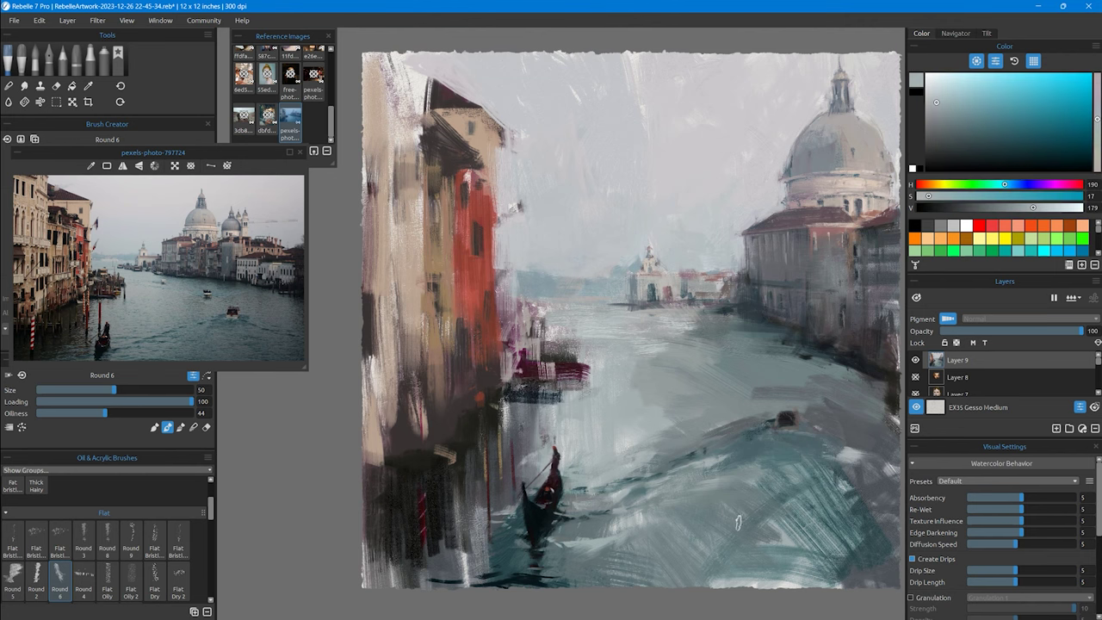
Step: Paint textured ripples across the foreground water with the Round 4 brush at size 80, sampling dark teal and blue-grey tones
click(83, 575)
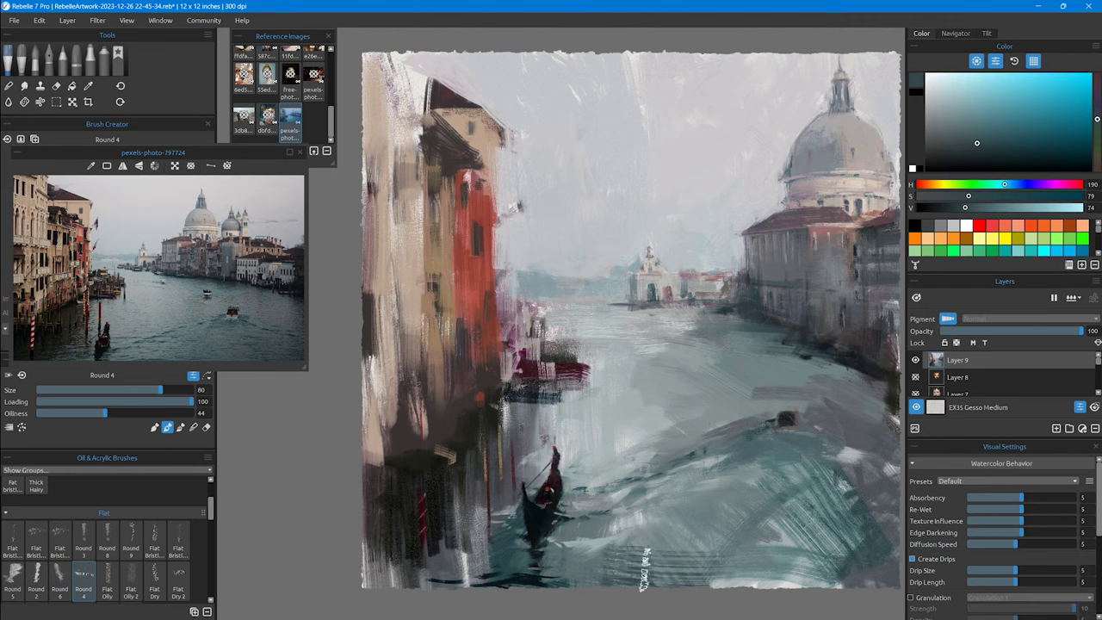
alt+click(714, 578)
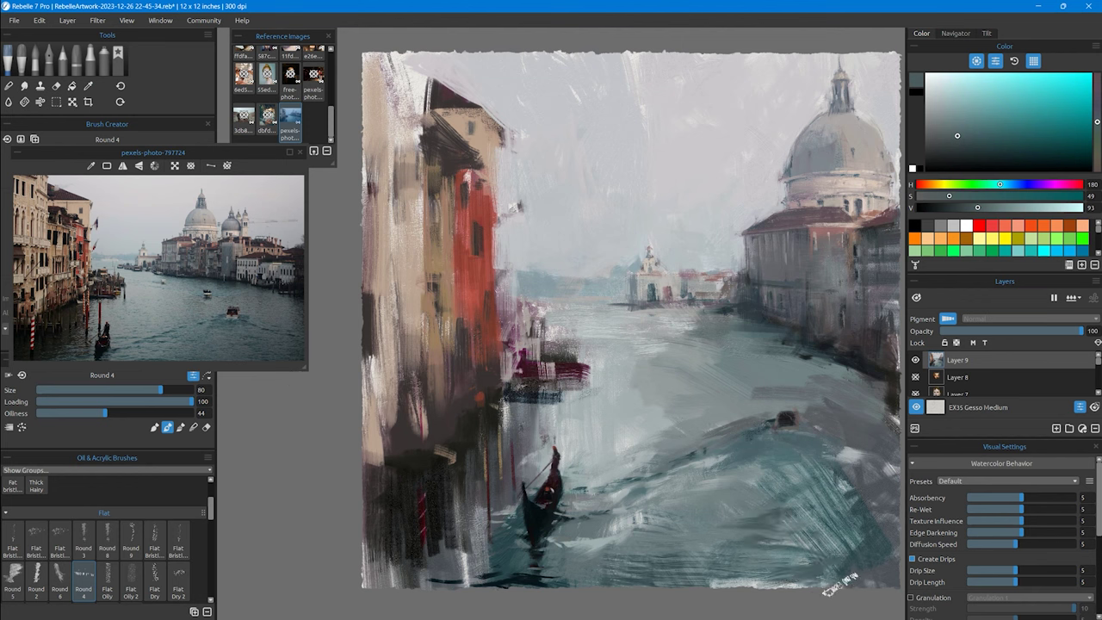
alt+click(775, 474)
alt+click(865, 495)
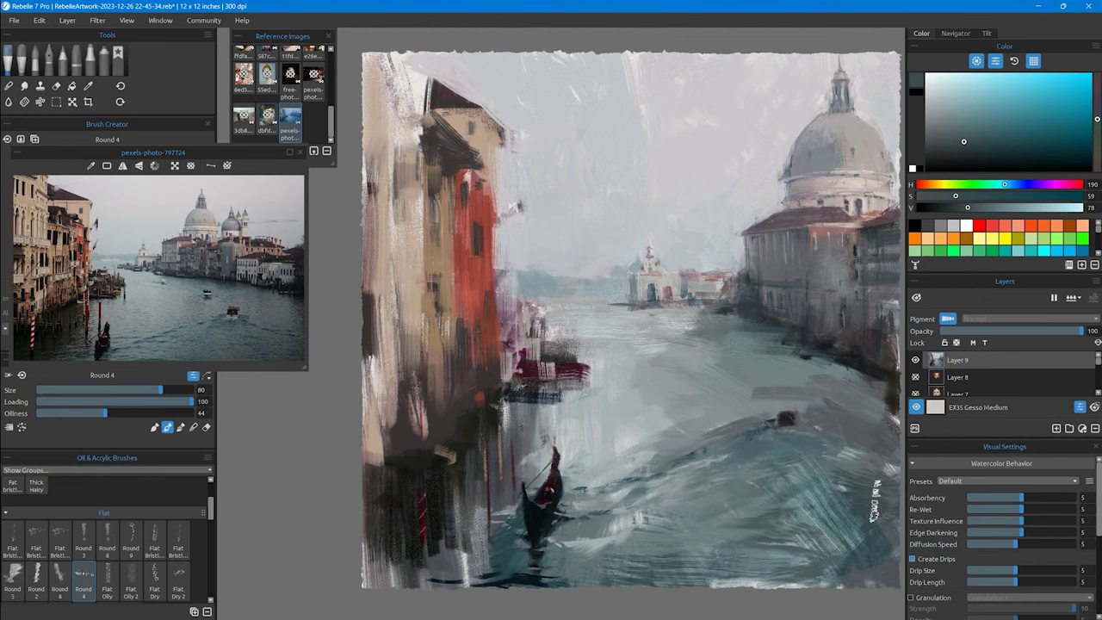
alt+click(848, 525)
alt+click(602, 531)
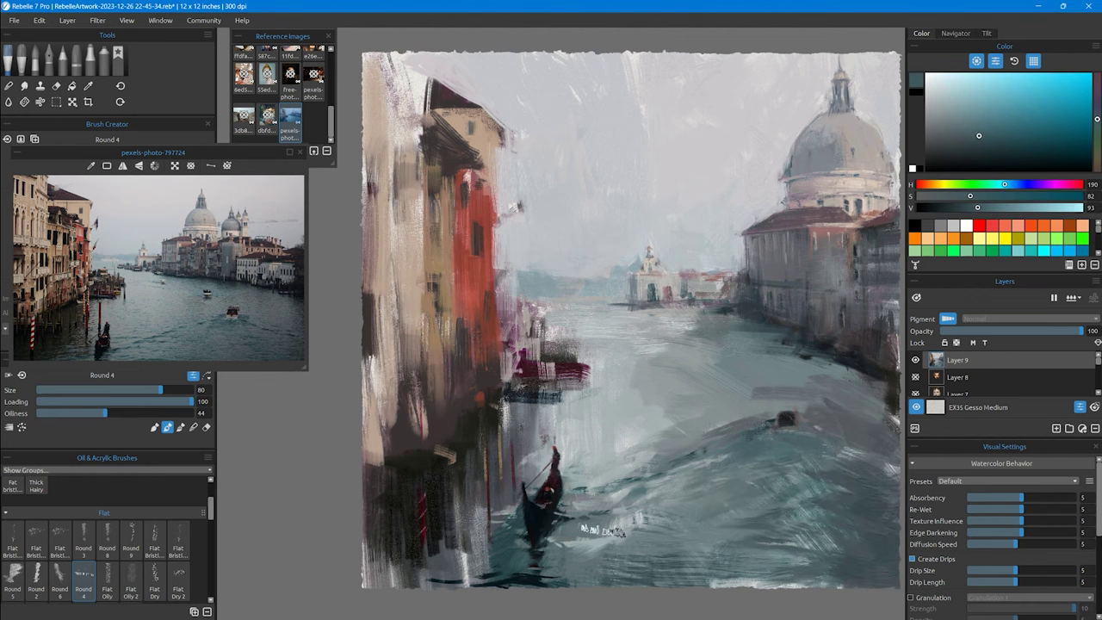
Step: Reduce the Round 4 brush to size 45 and paint finer teal ripples along the wake's crest towards the small boat
alt+click(641, 520)
key(bracketleft)
key(bracketleft)
key(bracketleft)
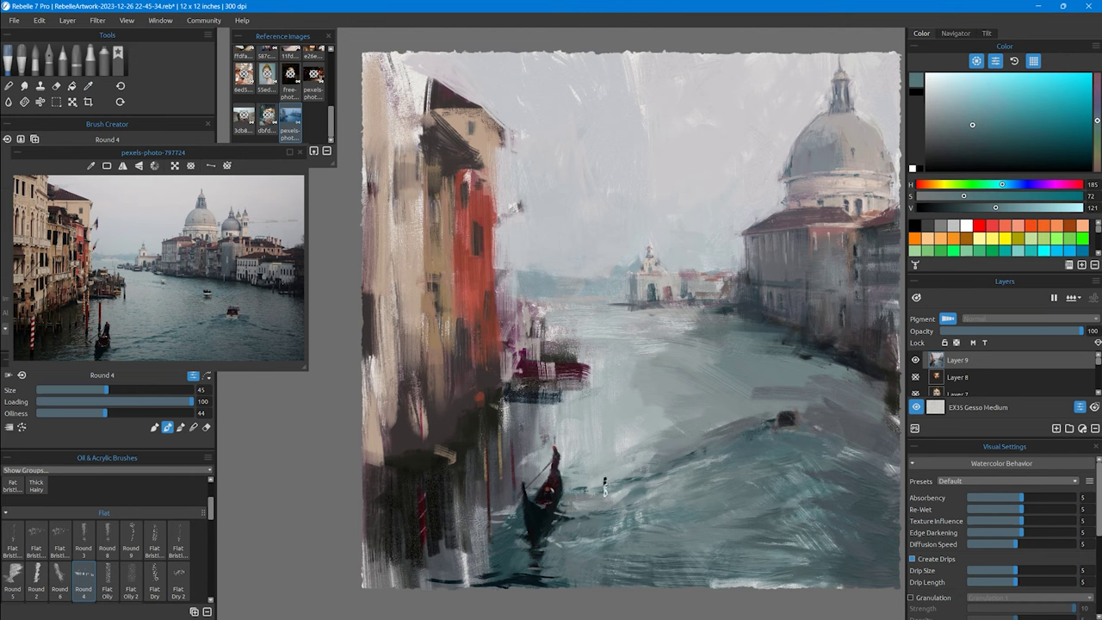
alt+click(696, 465)
alt+click(774, 458)
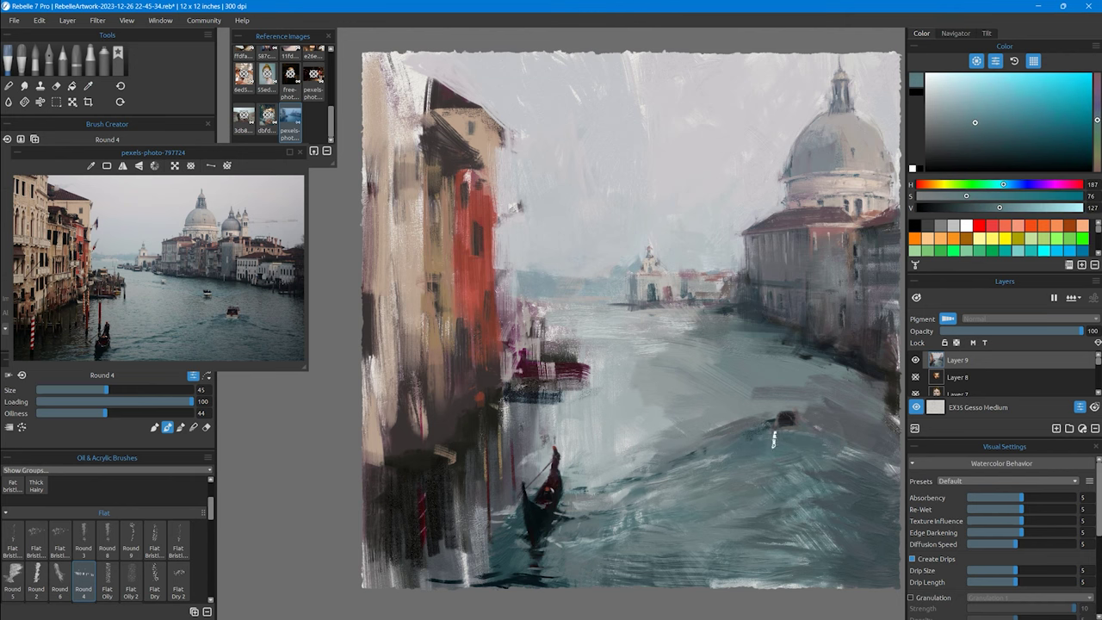
Step: Break up the water between the gondola and the wake with sampled grey-blue ripple strokes
alt+click(698, 545)
alt+click(666, 482)
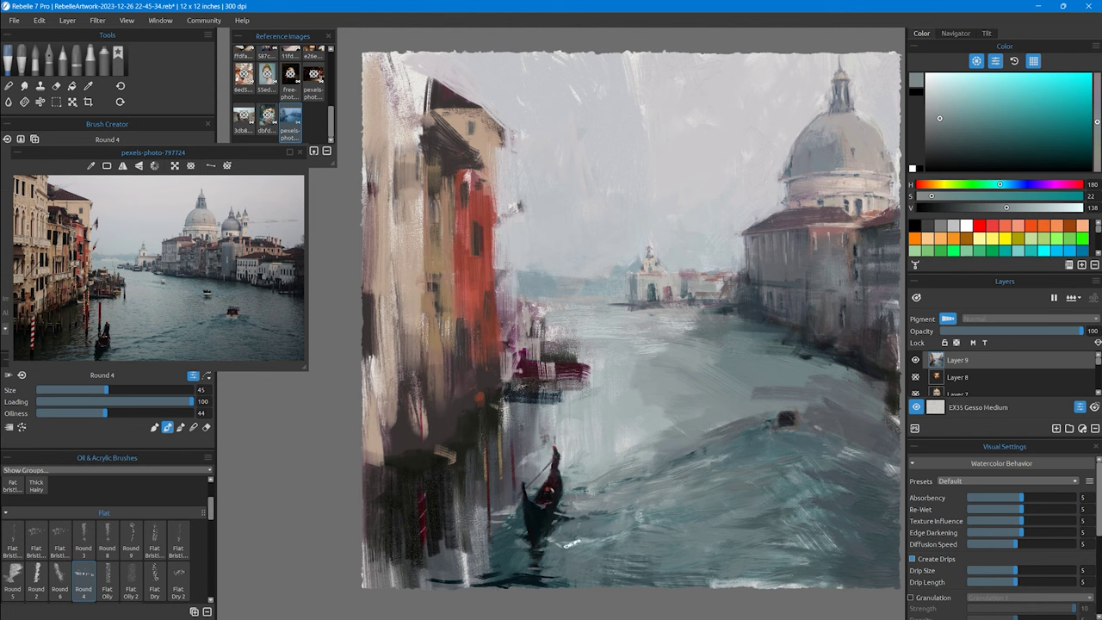
alt+click(563, 544)
alt+click(629, 529)
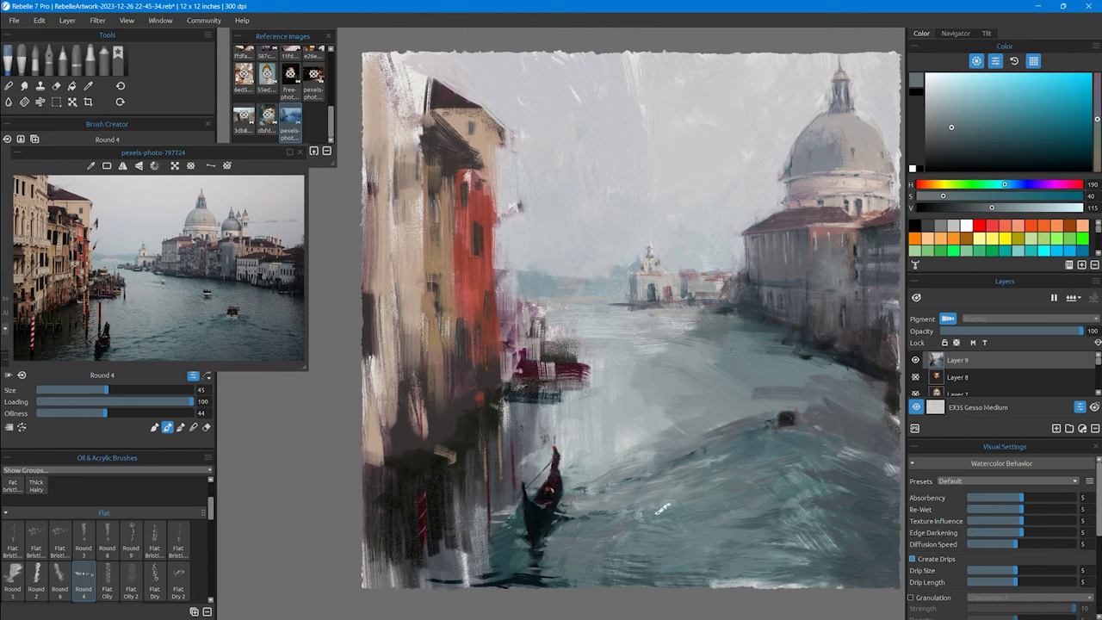
Step: Paint sampled dark green and teal ripples in the water at the foot of the buildings and around the gondola's reflection
alt+click(452, 550)
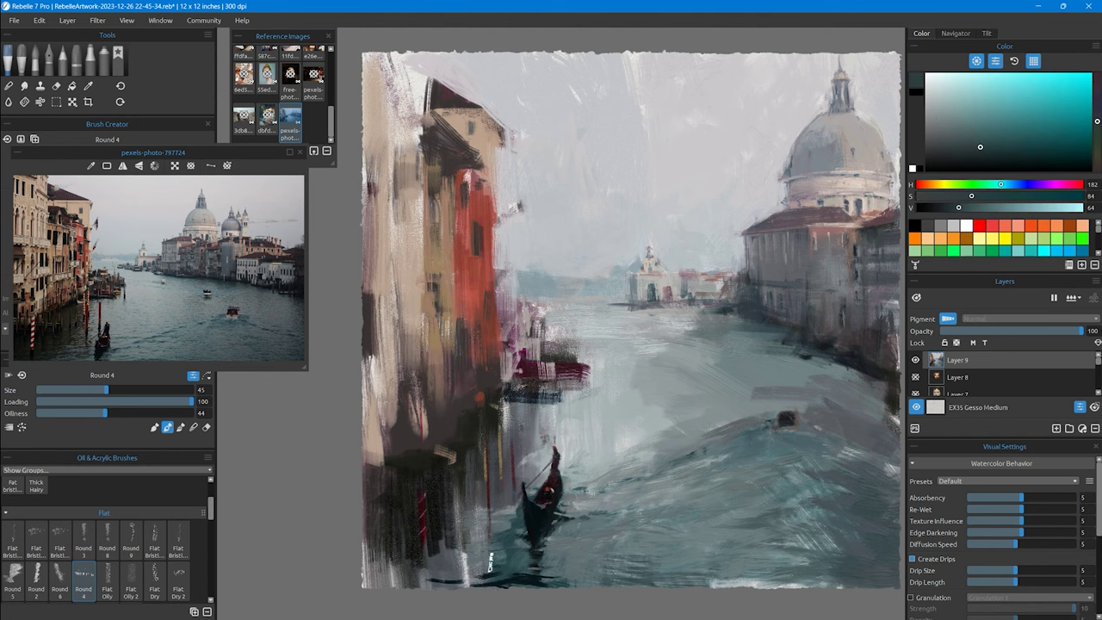
alt+click(435, 559)
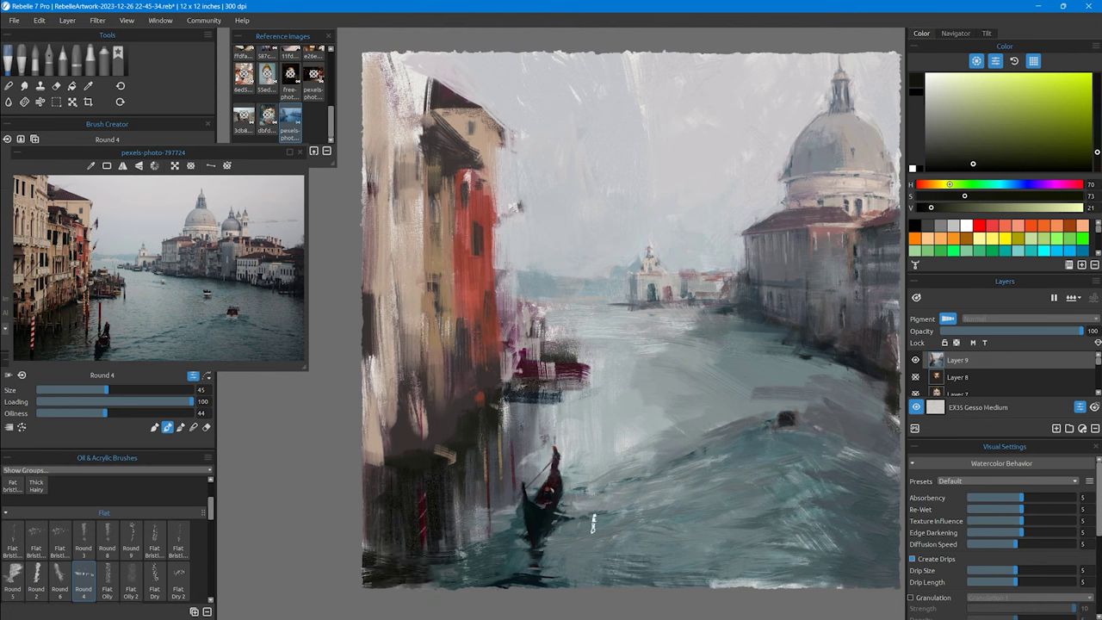
alt+click(439, 538)
alt+click(469, 541)
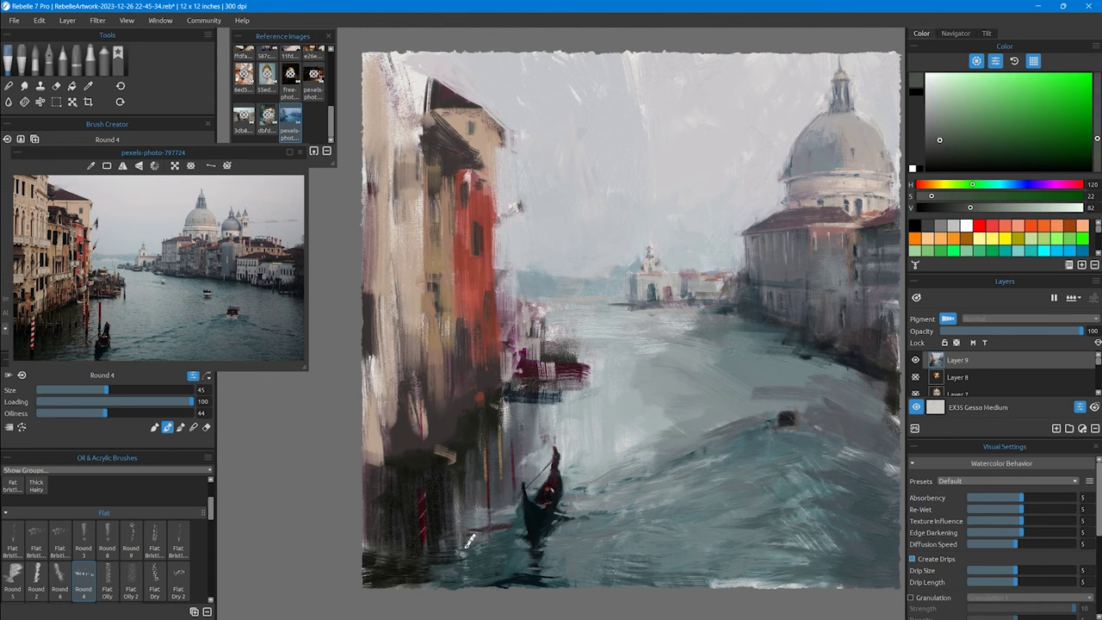
alt+click(567, 536)
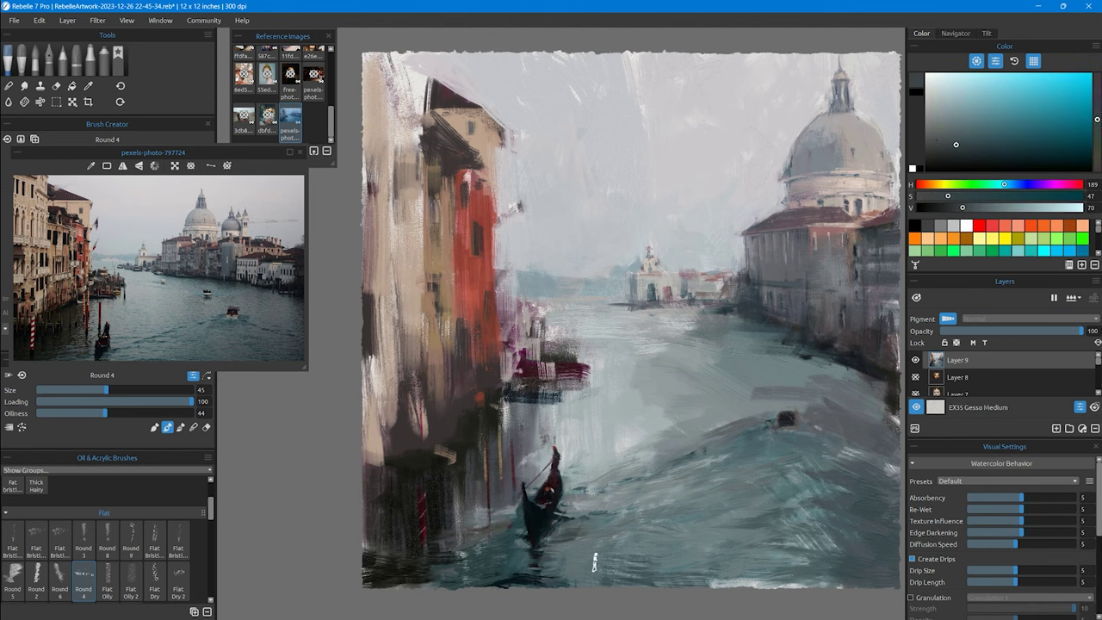
Step: Reduce the brush to size 20 and refine the gondola's edges and nearby ripples with sampled grey-blue and dark tones
alt+click(502, 516)
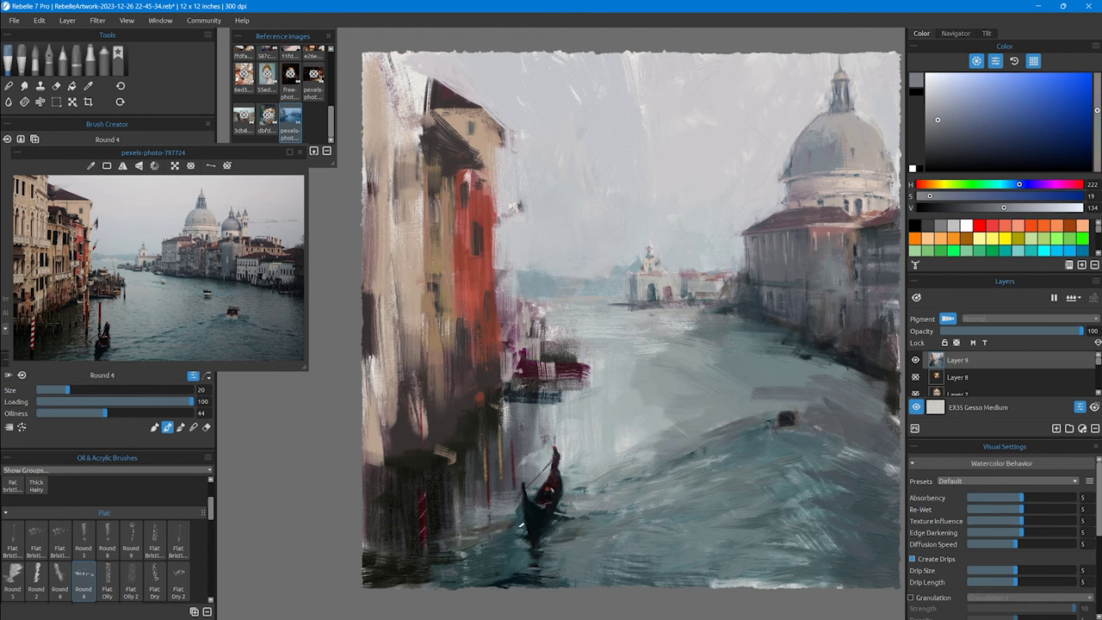
alt+click(550, 489)
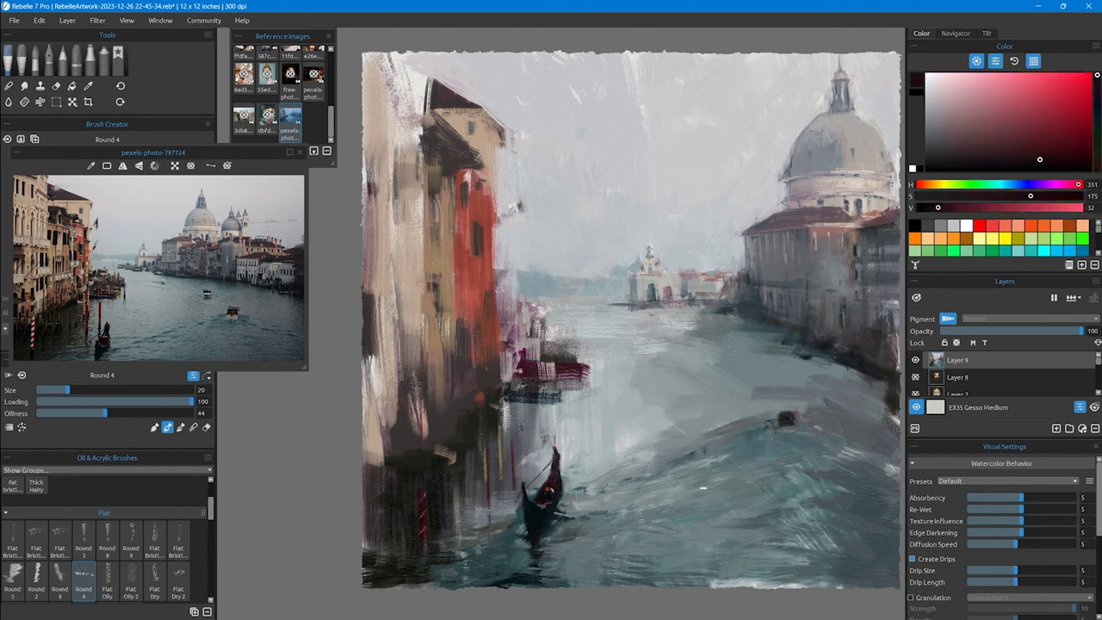
alt+click(591, 473)
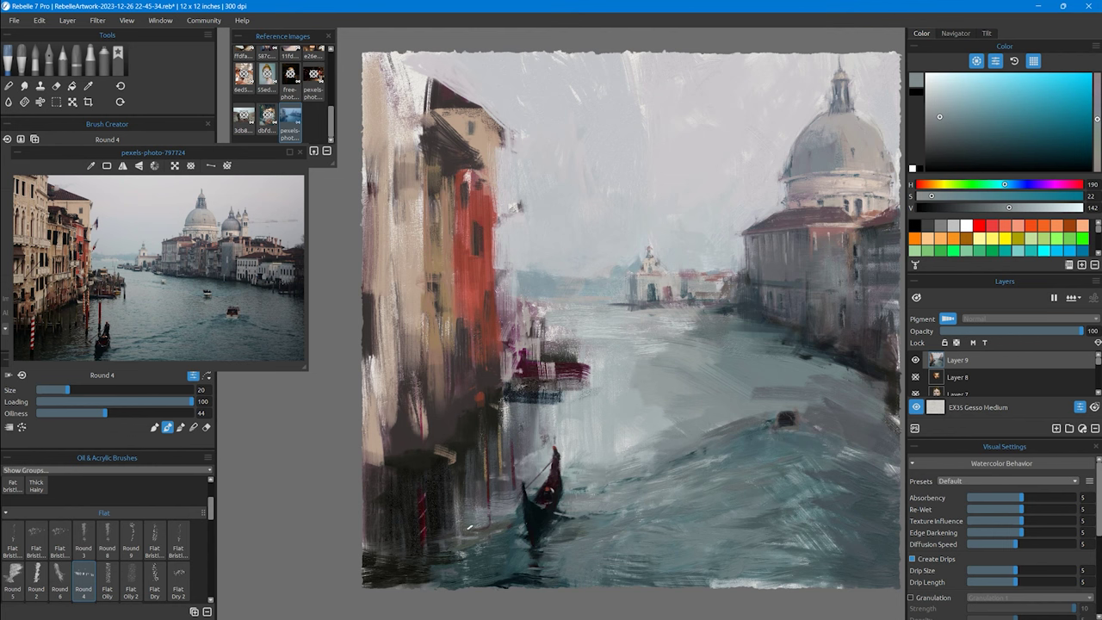
alt+click(507, 531)
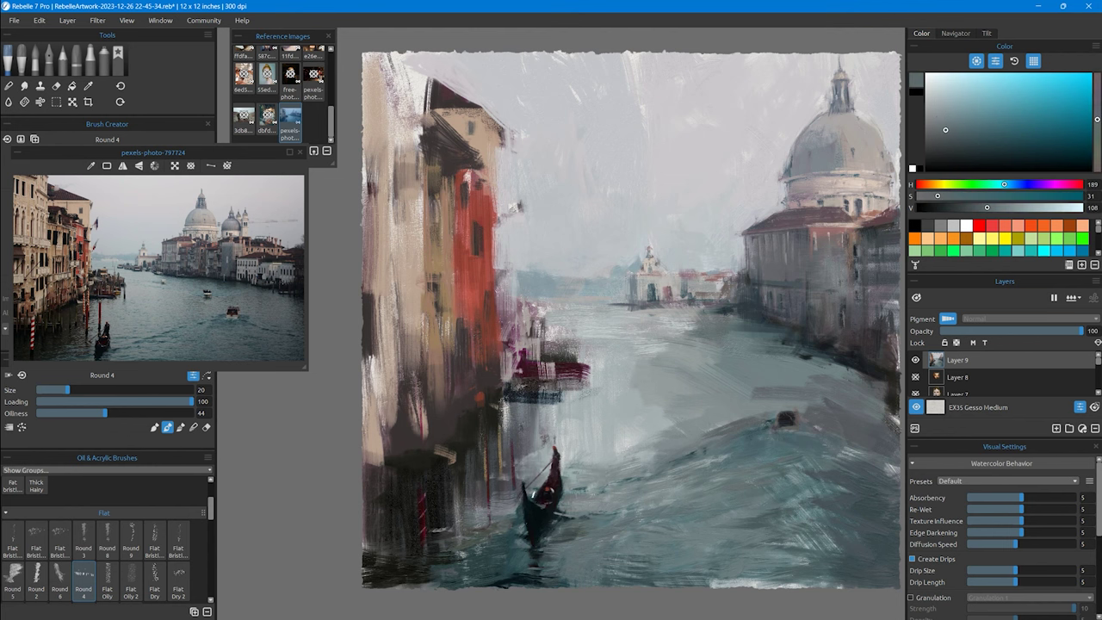
alt+click(696, 470)
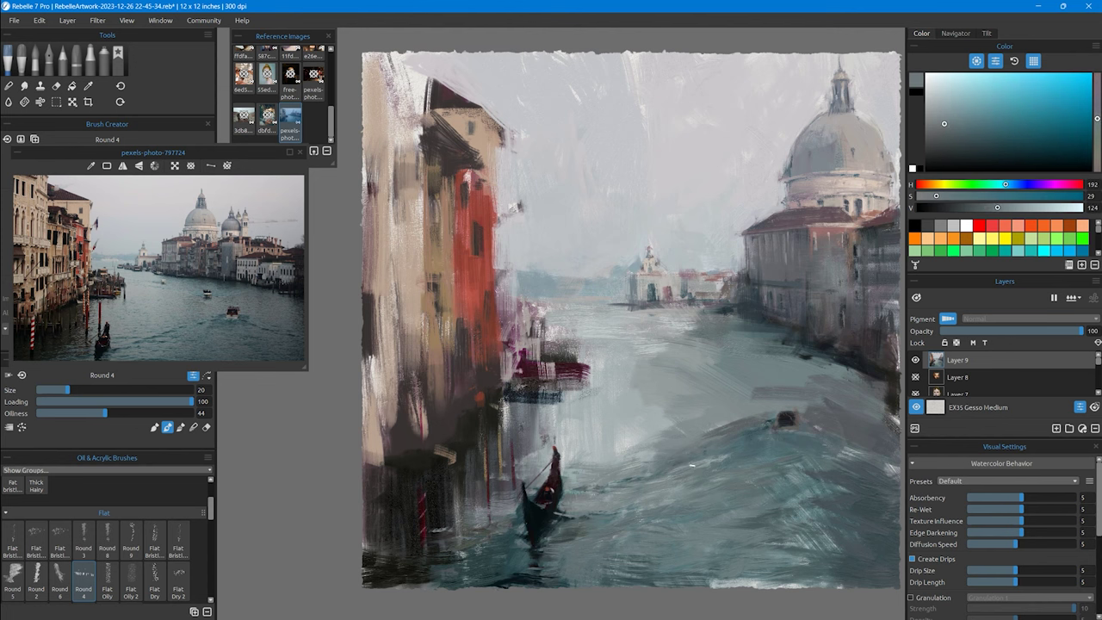
alt+click(789, 471)
Step: Add sampled red and brown accents to the gondola at size 10, and rework its hull and reflection with Flat Bristle 6 at size 50
alt+click(478, 258)
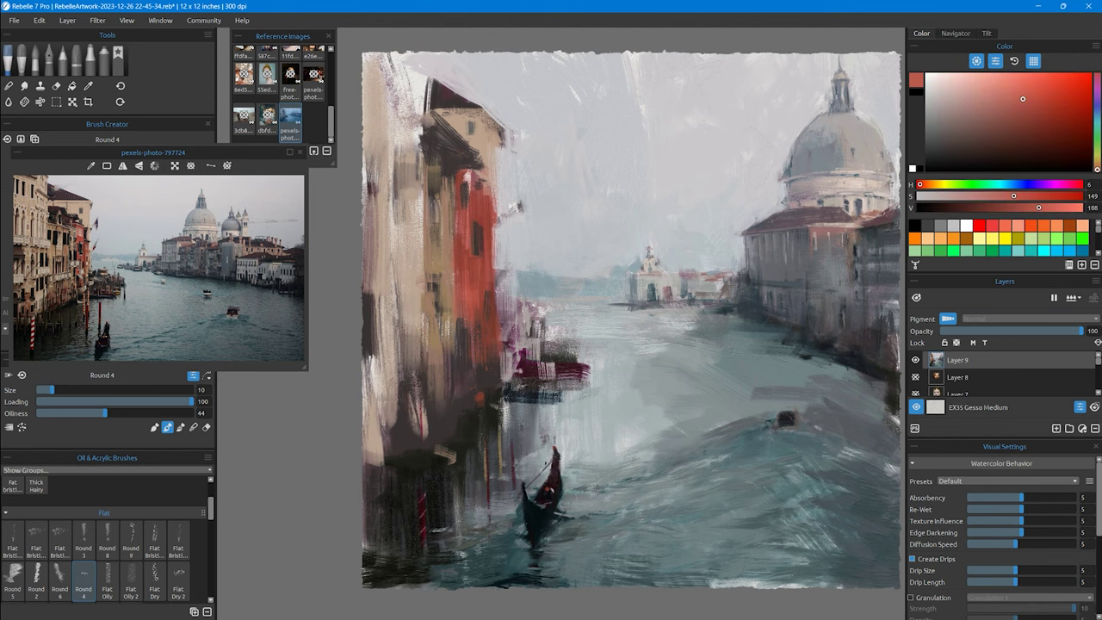
alt+click(440, 363)
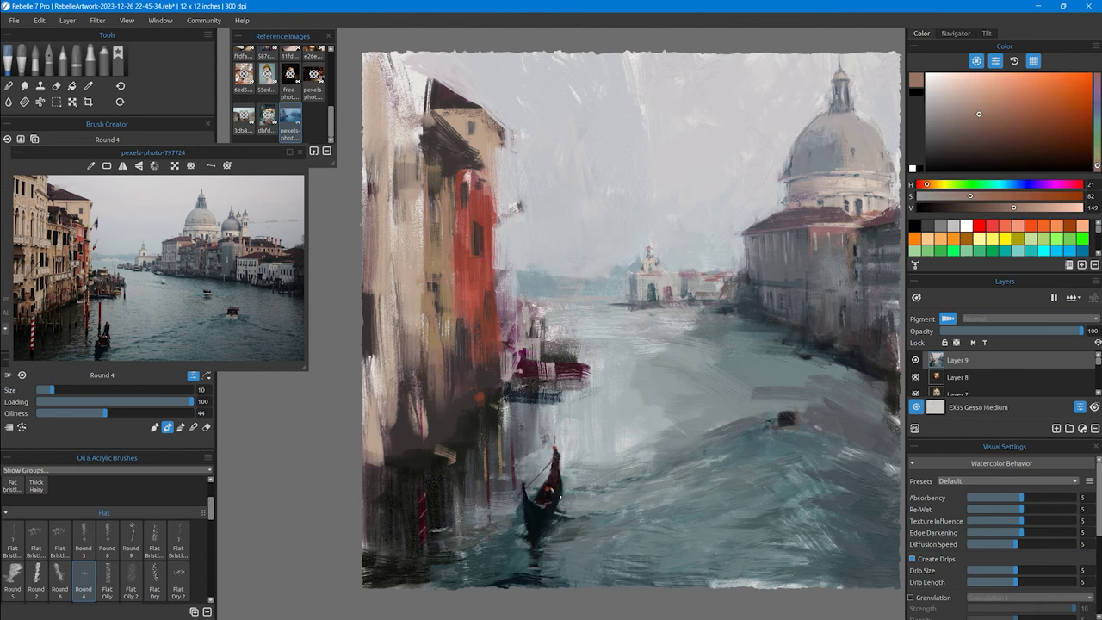
click(154, 541)
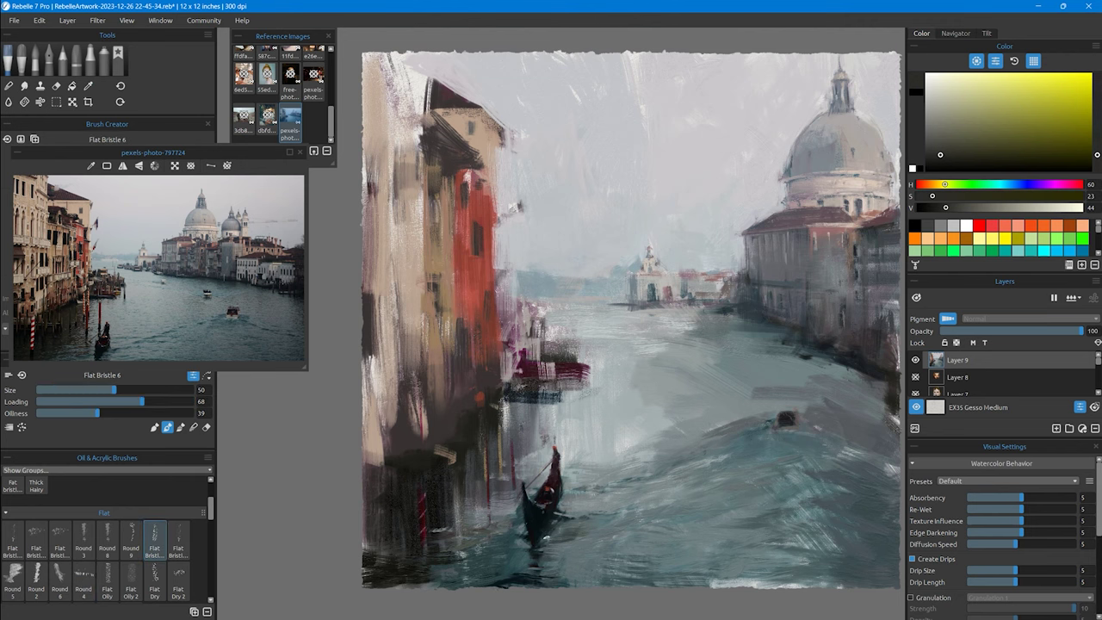
alt+click(551, 536)
alt+click(560, 538)
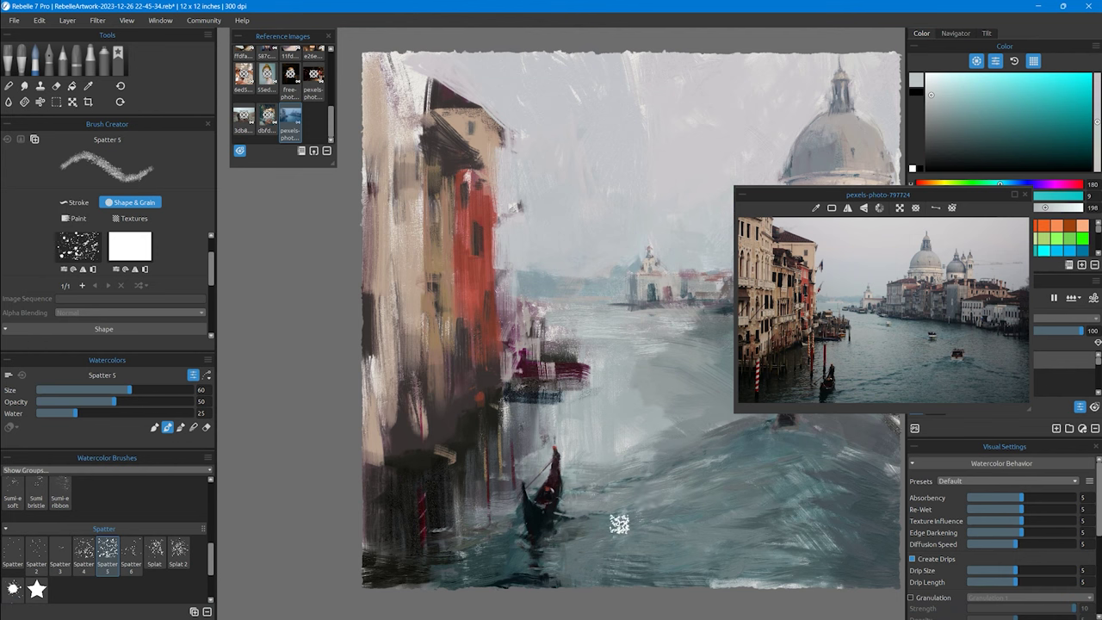
Step: Spatter sampled light and dark tones over the water with the Spatter 5 watercolor brush, enlarging it from size 60 to 90
alt+click(544, 458)
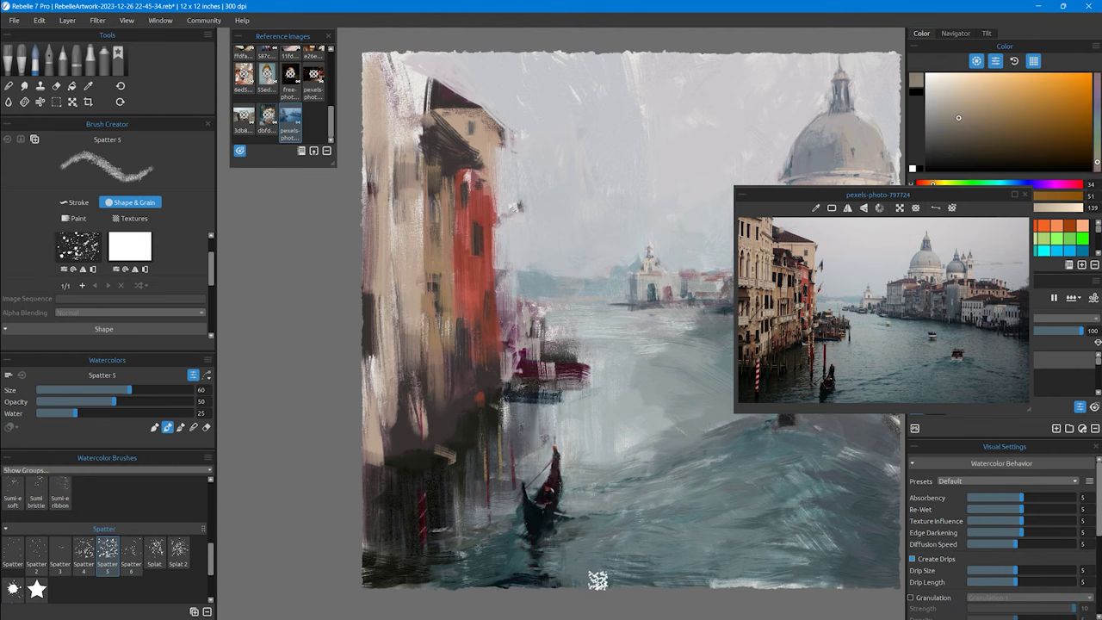
alt+click(541, 551)
key(bracketright)
key(bracketright)
key(bracketright)
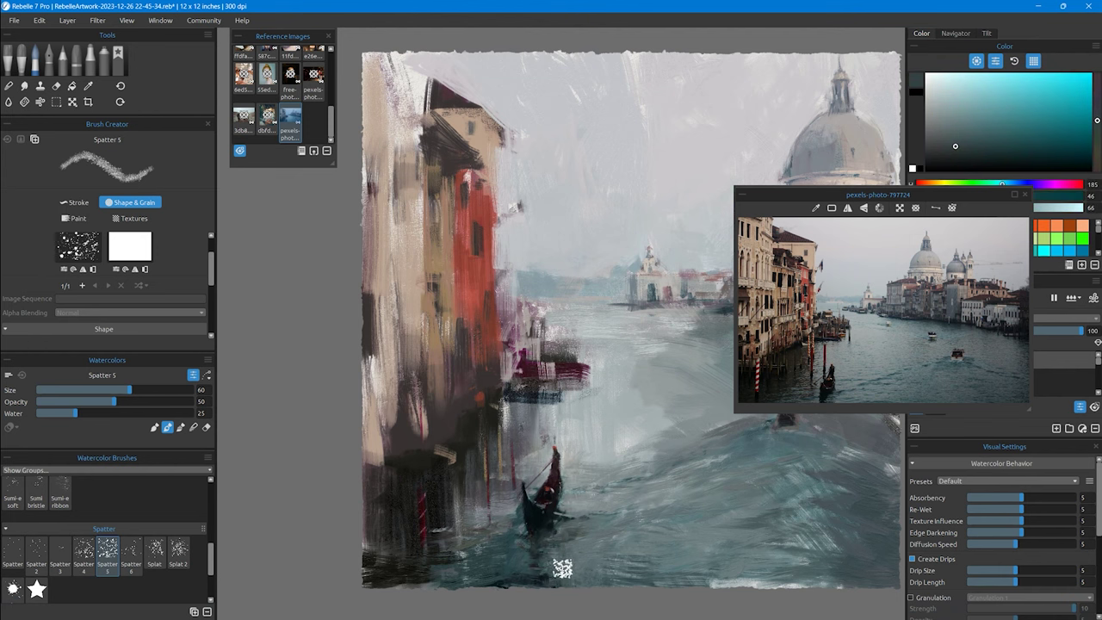
alt+click(517, 551)
alt+click(648, 439)
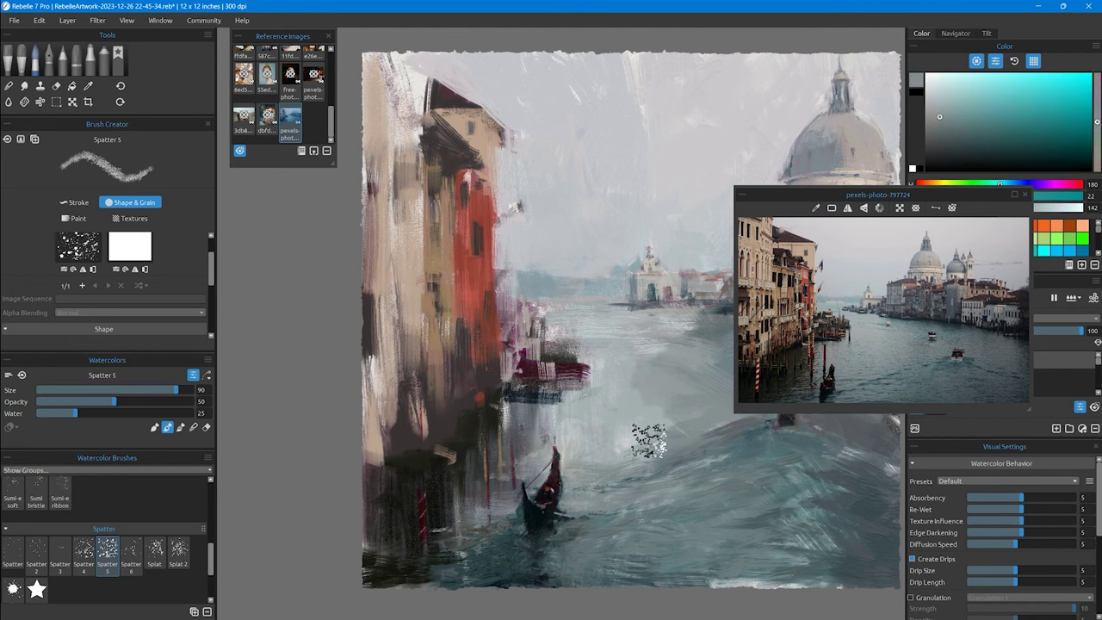
alt+click(438, 524)
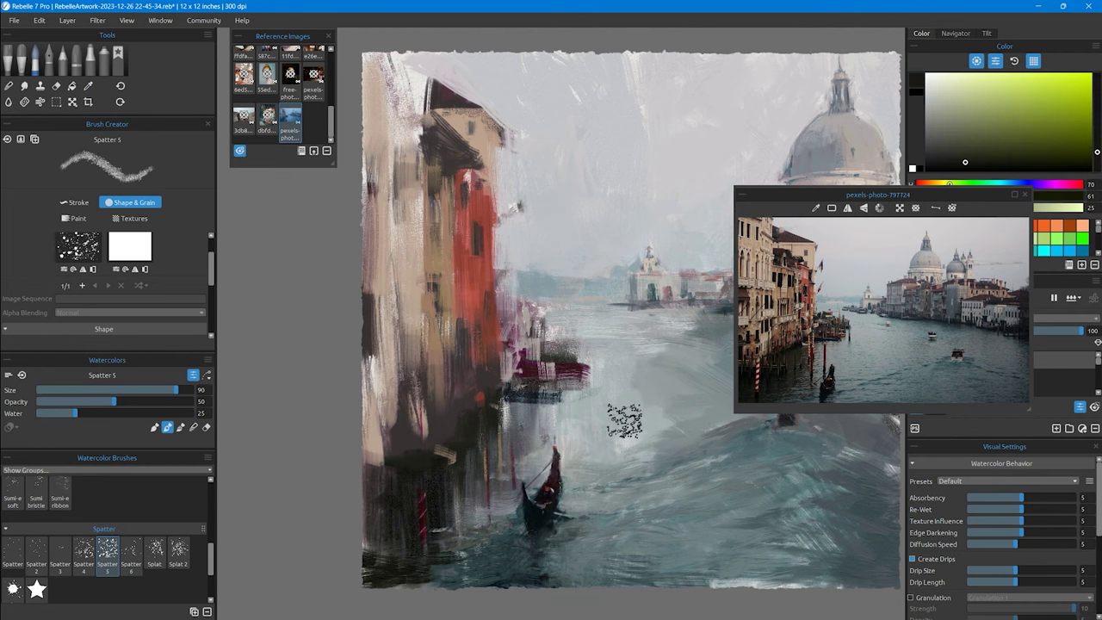
alt+click(617, 420)
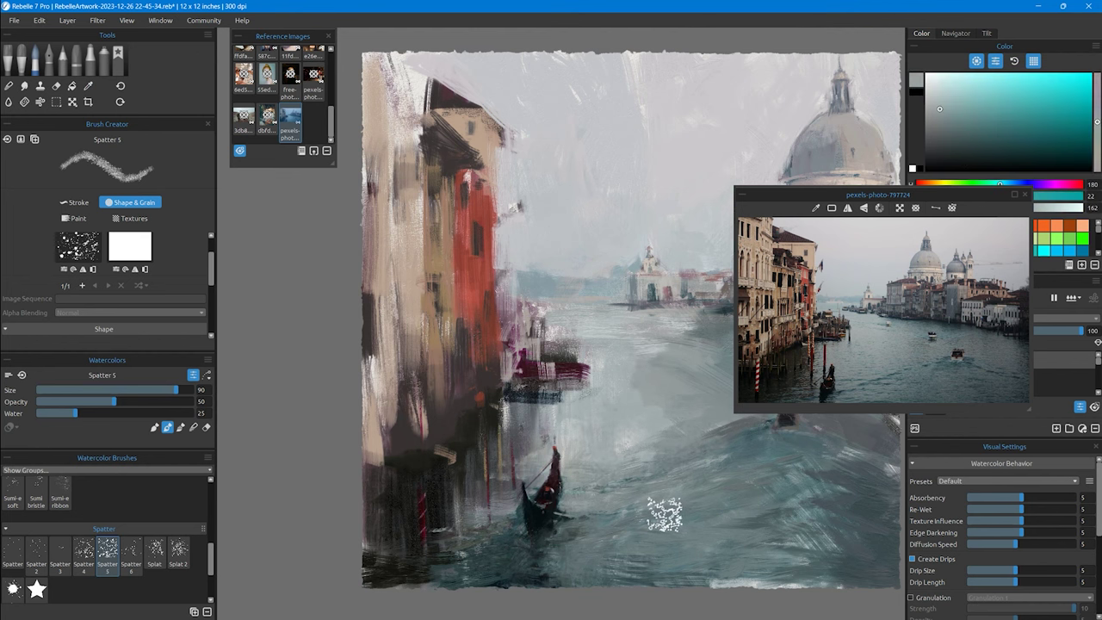
Step: Rework the canal water above the gondola with the Flat Dry 2 oil brush, using sampled grey-blue tones and size 35
key(o)
scroll(112, 534, down, 1)
click(177, 544)
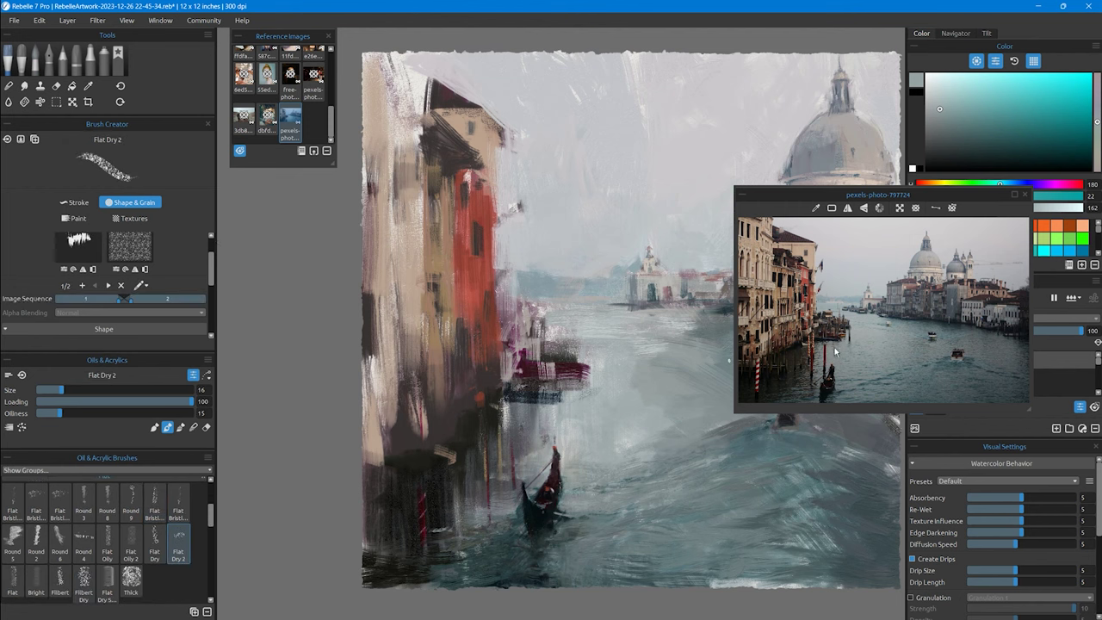
alt+click(551, 404)
alt+click(531, 425)
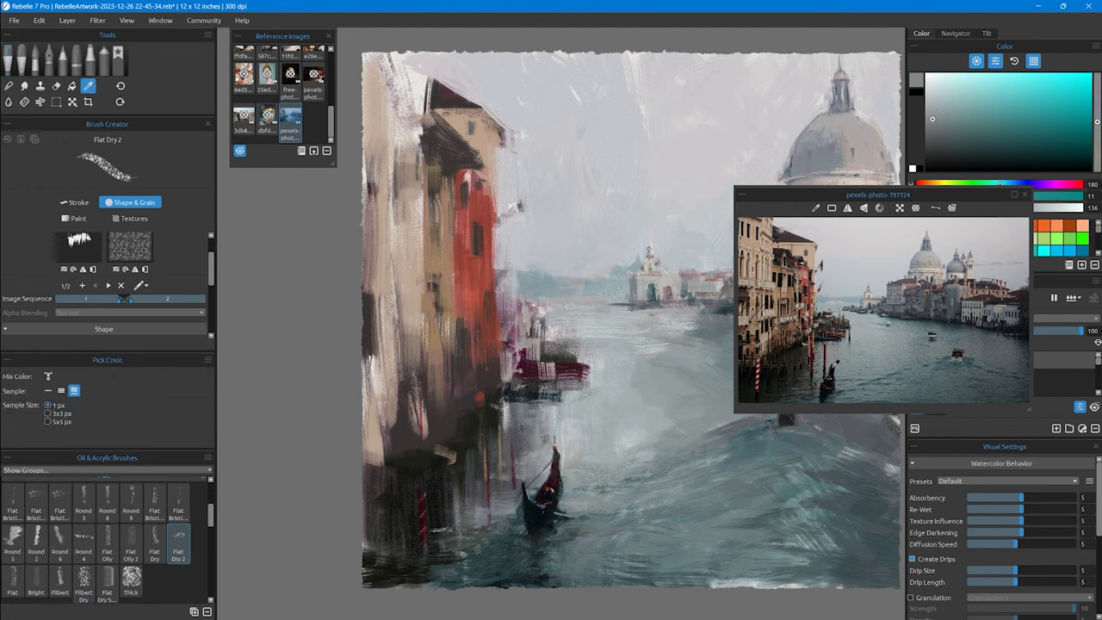
alt+click(525, 444)
alt+click(550, 439)
alt+click(587, 437)
alt+click(591, 459)
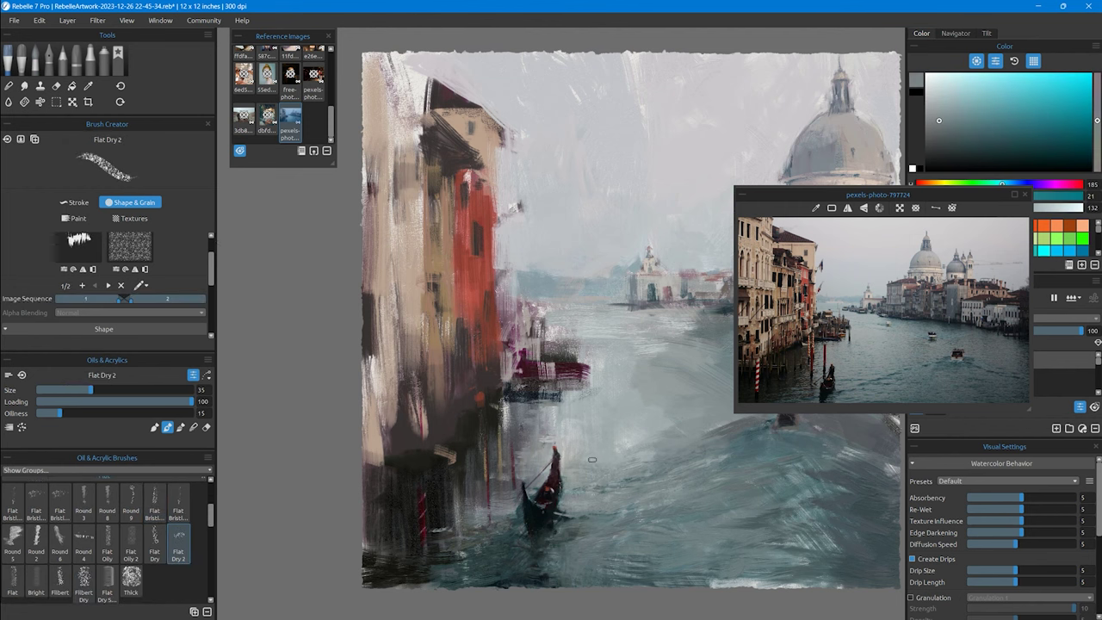
Step: Refine the windows and shadows of the red facade with sampled beige and dark tones, using Flat Dry 2 at size 14
alt+click(492, 258)
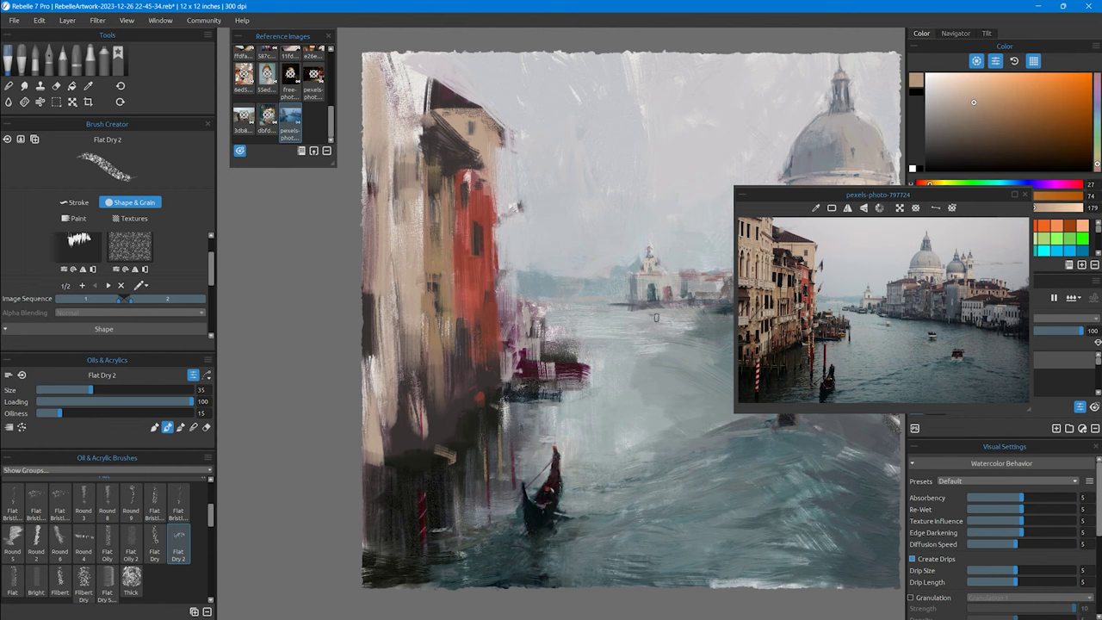
key(bracketleft)
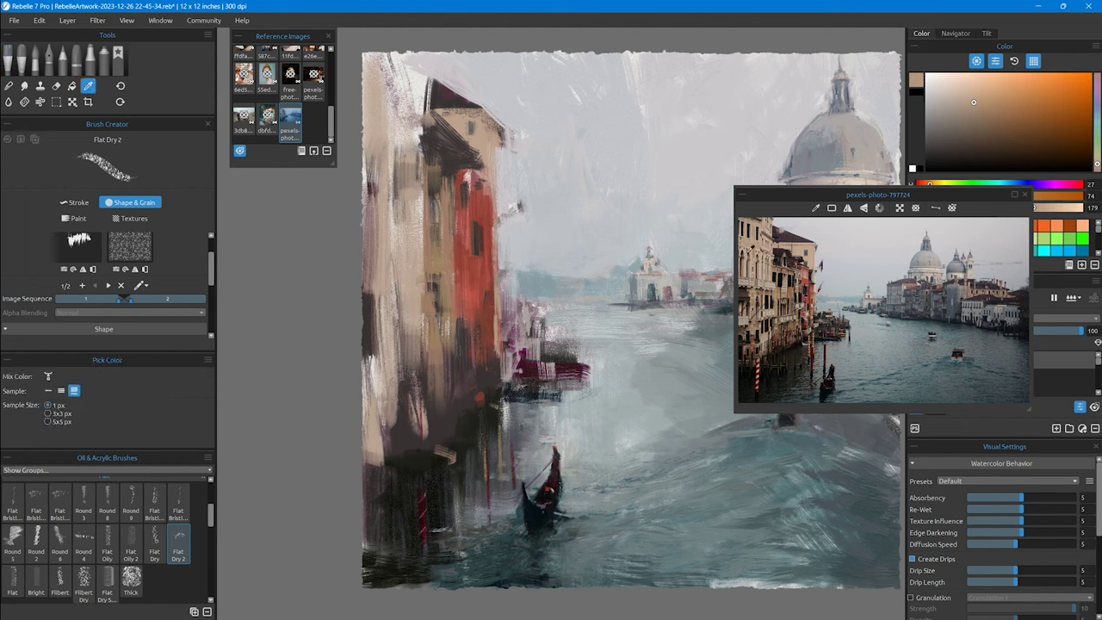
alt+click(495, 185)
alt+click(485, 220)
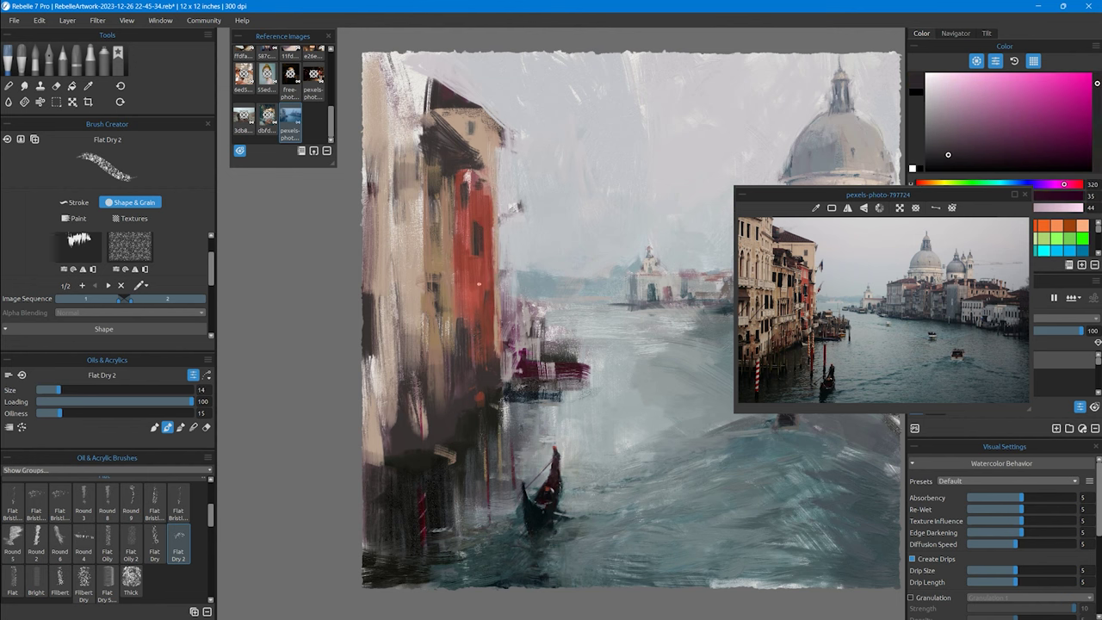
alt+click(492, 208)
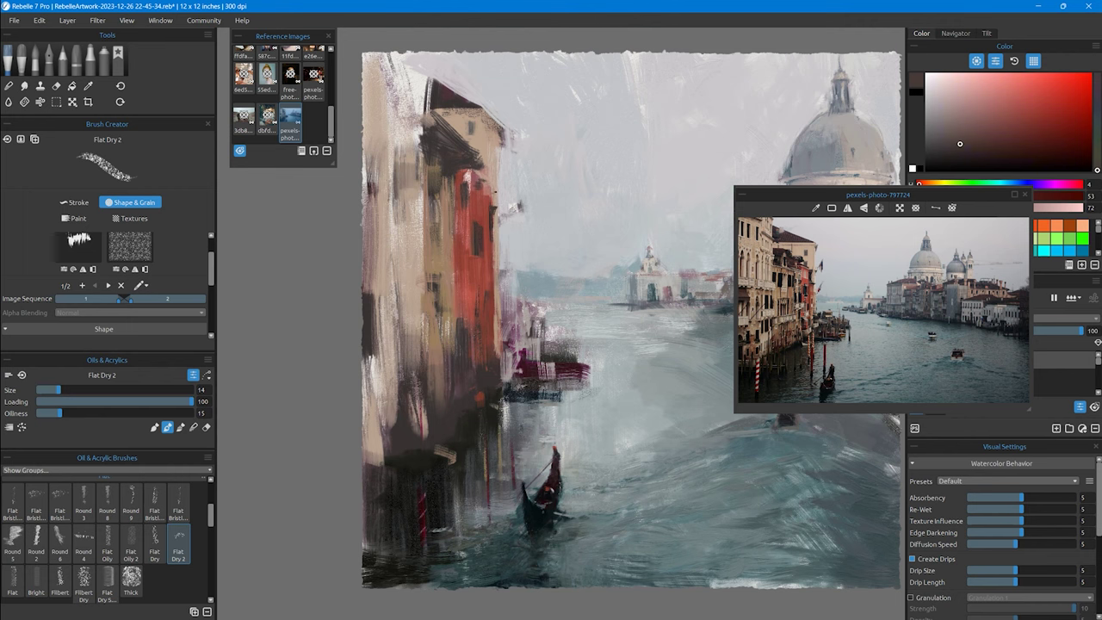
alt+click(488, 196)
alt+click(492, 234)
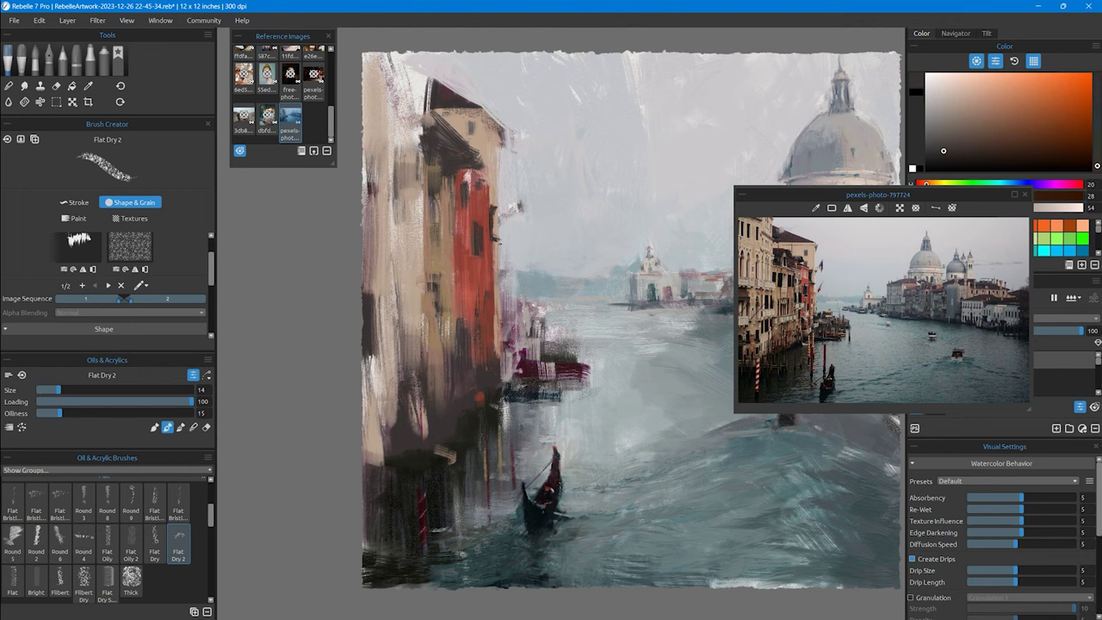
Step: Paint the upper flag and its pole beside the red facade with sampled dark and brown tones at sizes 7 and 8
alt+click(519, 206)
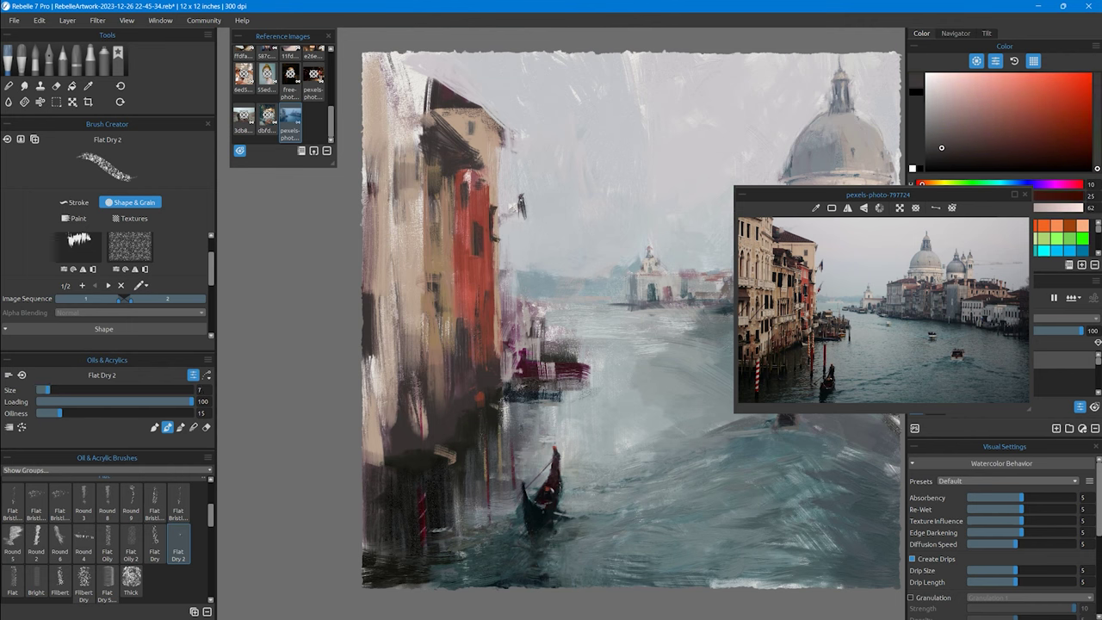
key(bracketleft)
key(bracketleft)
alt+click(517, 208)
alt+click(527, 225)
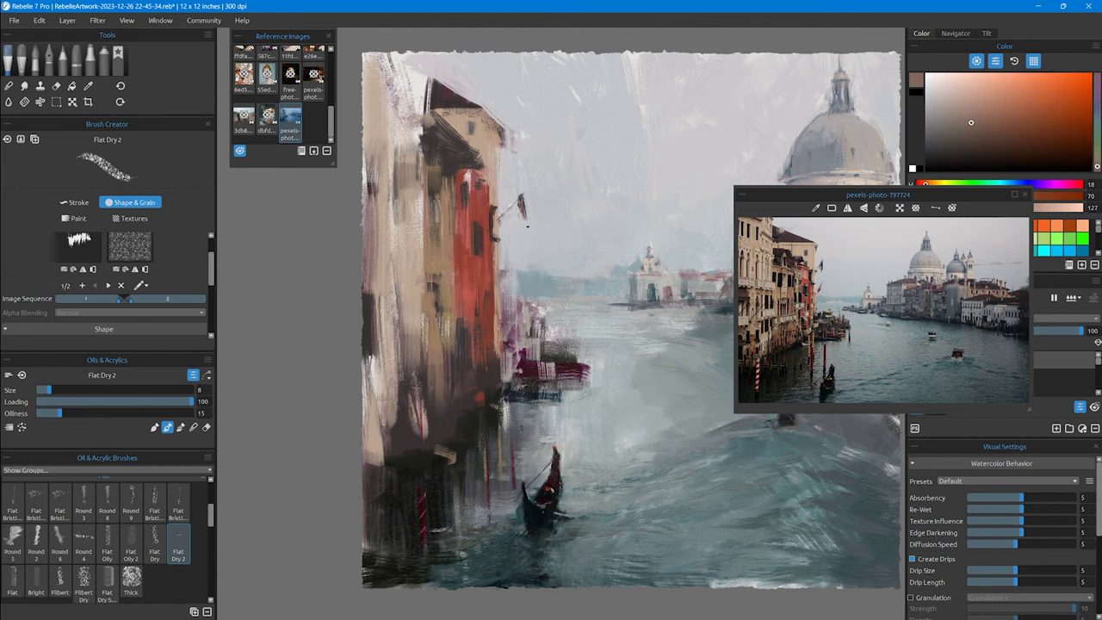
Step: Add a second, lower flag and pole beside the red facade with sampled dark tones at size 8
alt+click(480, 234)
alt+click(499, 252)
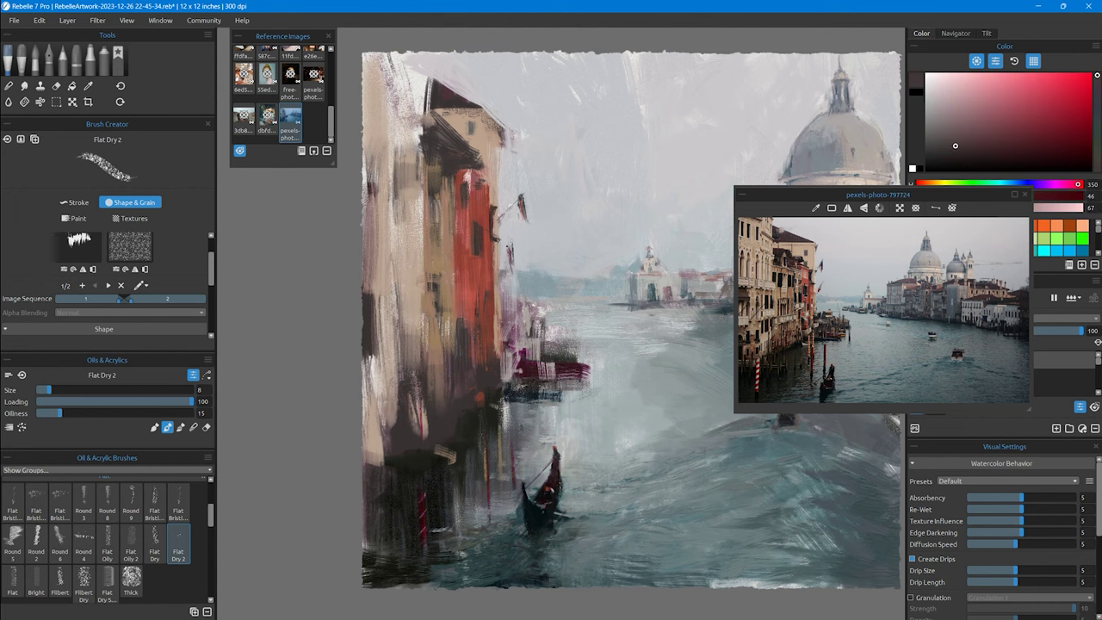
alt+click(513, 241)
alt+click(464, 344)
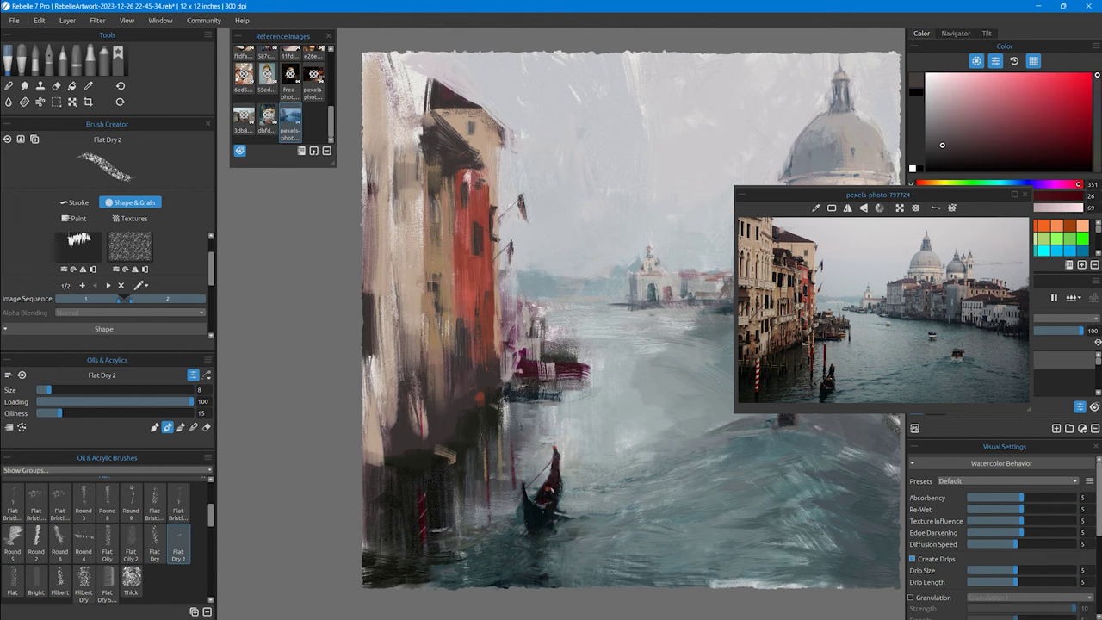
alt+click(513, 241)
Step: Add small beige highlights to the lower red facade at size 16 and sample a dark tone below the roof
alt+click(396, 352)
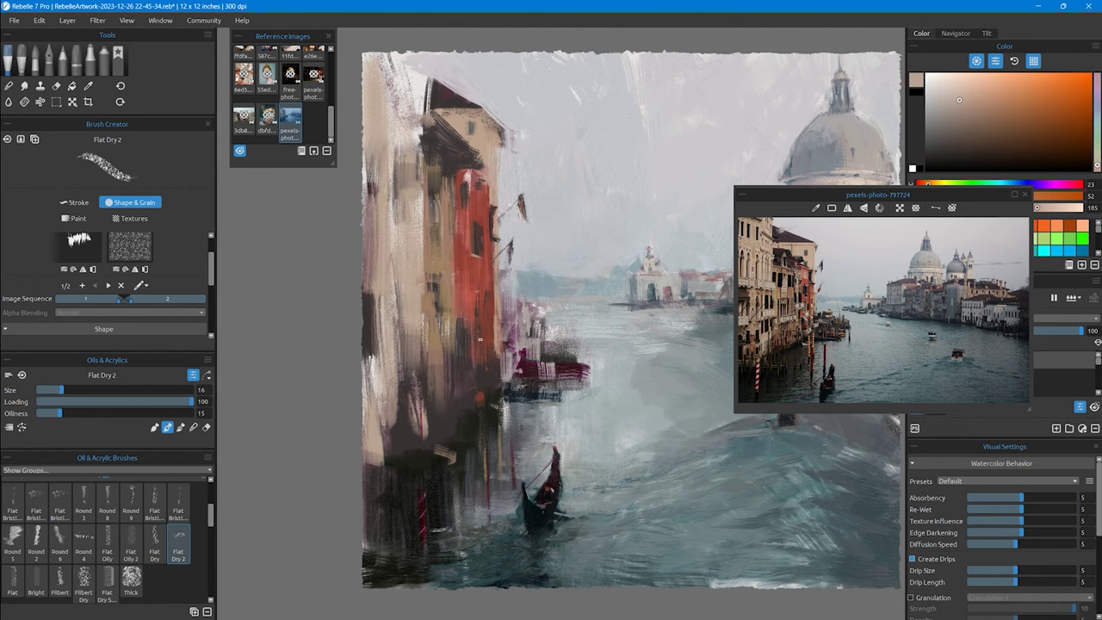
alt+click(491, 324)
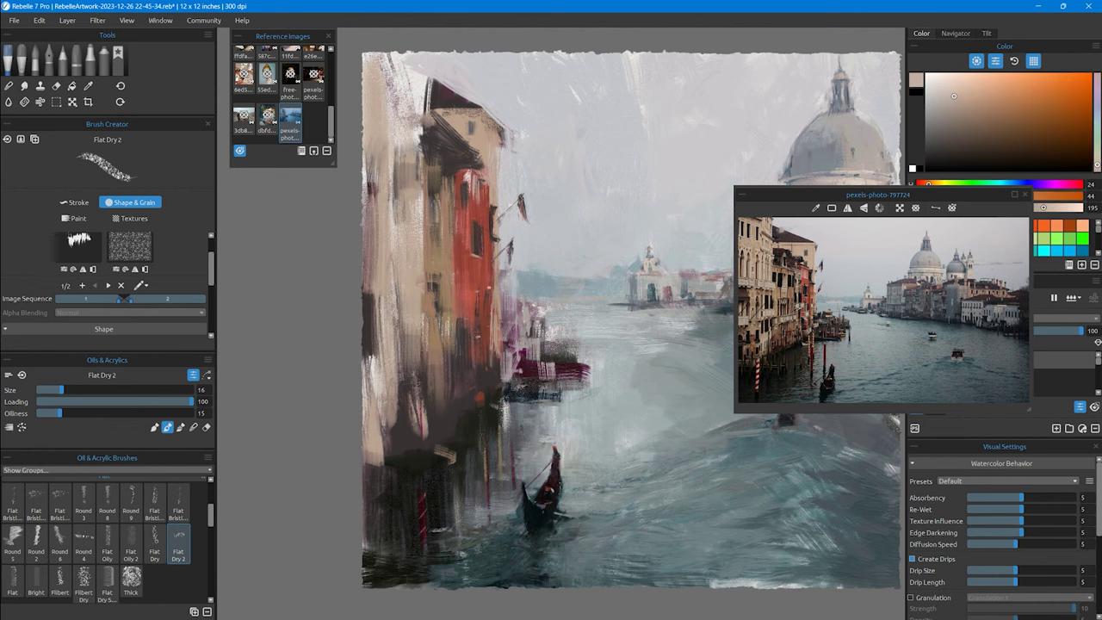
alt+click(449, 163)
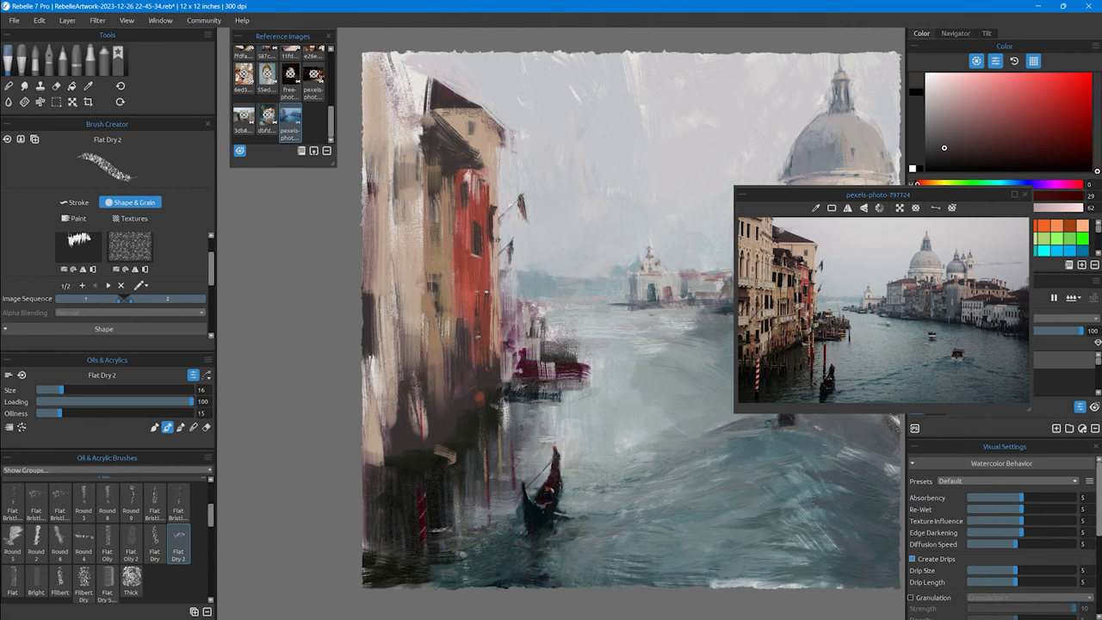
Step: Clean up the upper building's wall, window and outer edge with sampled beige, grey and sky tones at size 16
alt+click(441, 123)
alt+click(470, 146)
alt+click(471, 129)
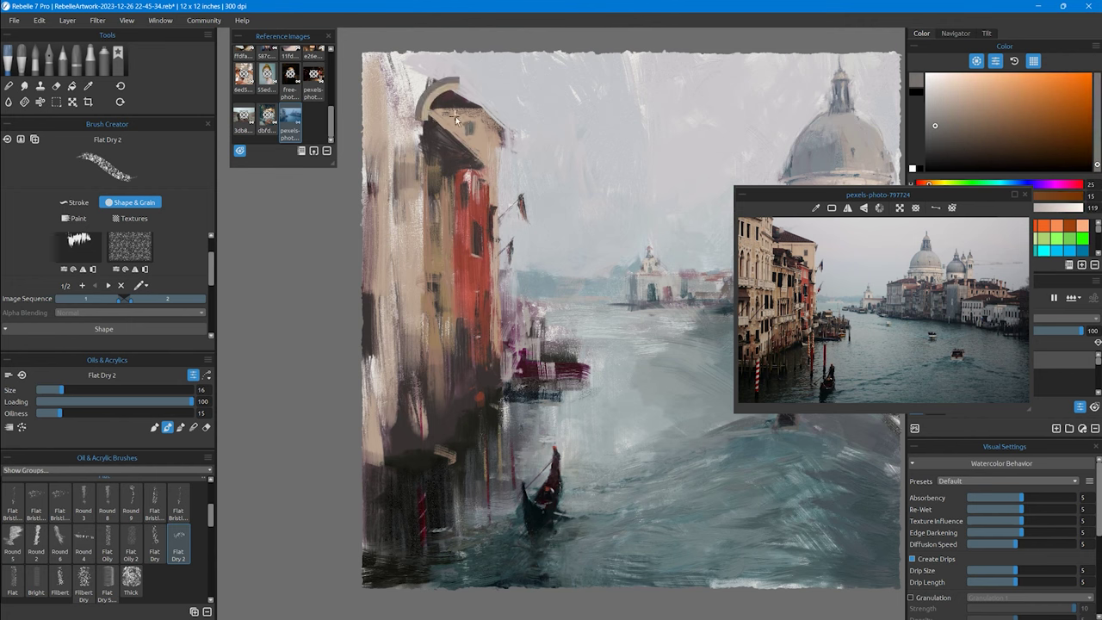
alt+click(505, 155)
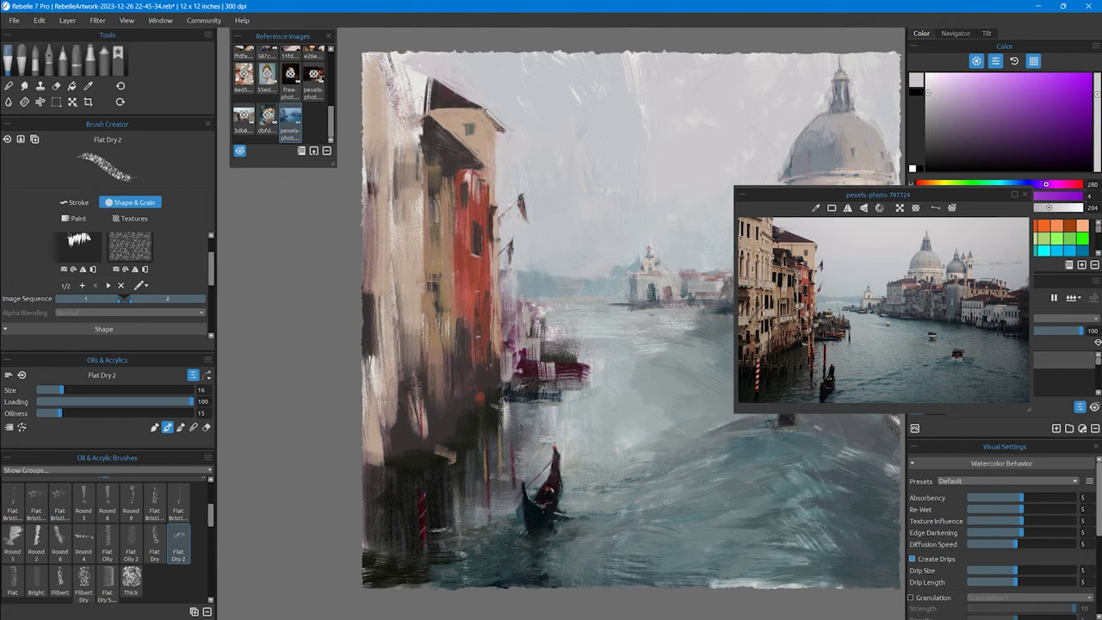
alt+click(499, 125)
alt+click(459, 103)
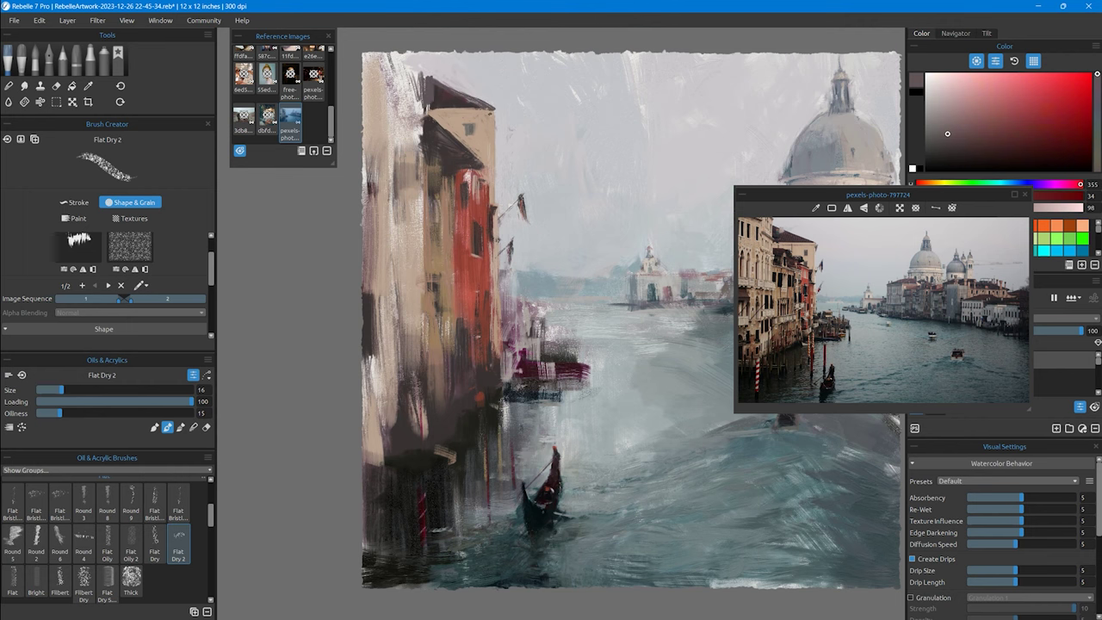
Step: Sharpen the upper building's roofline and eaves with sampled dark, beige and sky tones
alt+click(478, 236)
alt+click(467, 189)
alt+click(485, 115)
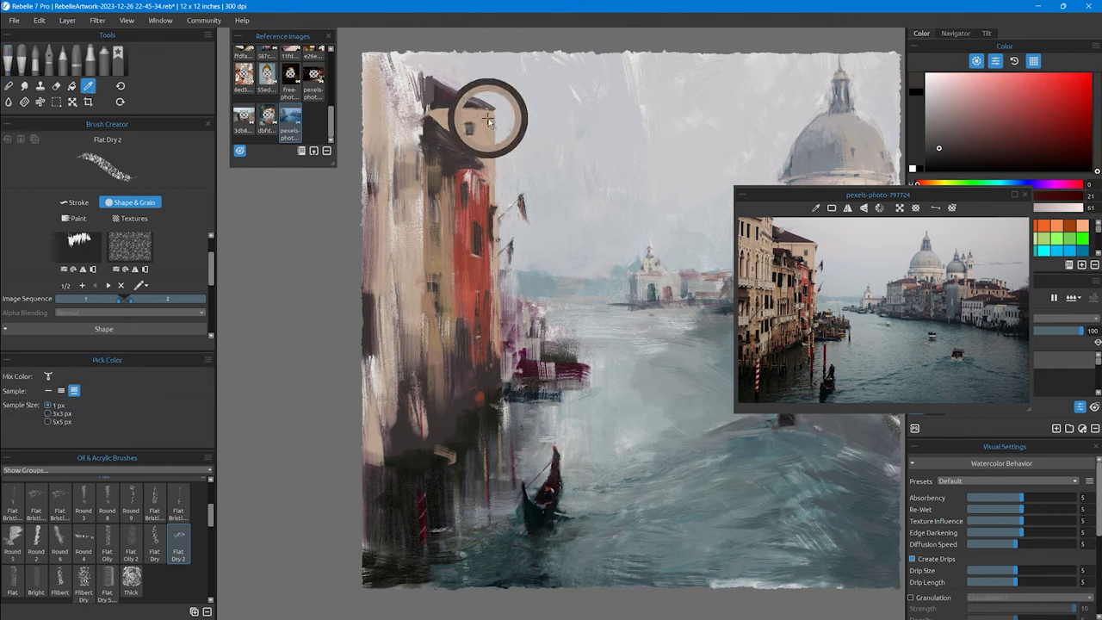
alt+click(449, 103)
alt+click(493, 110)
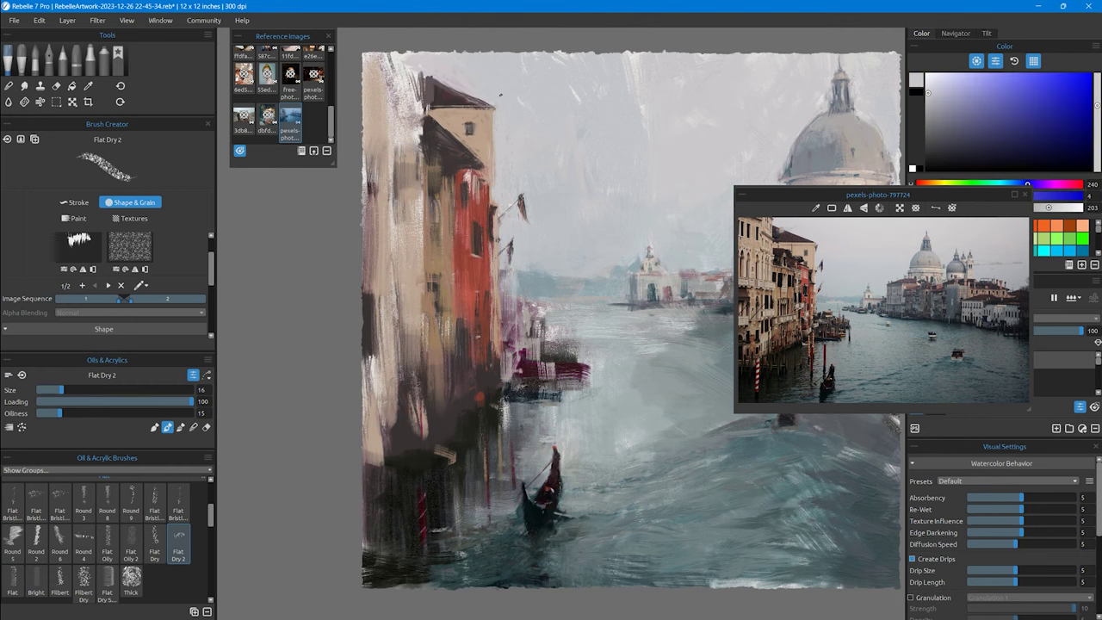
alt+click(422, 96)
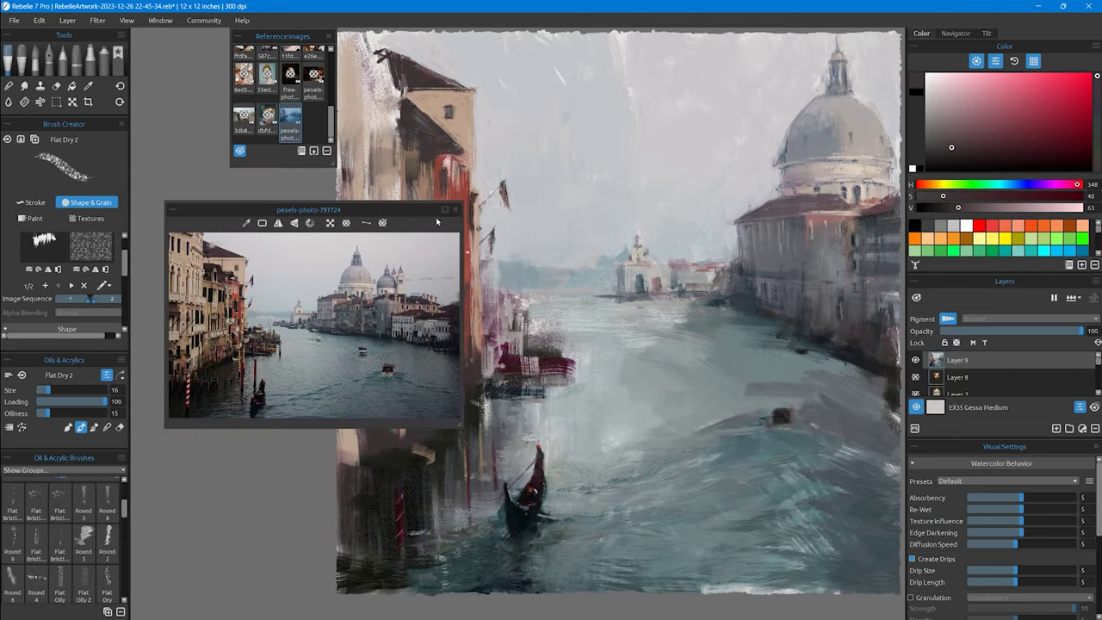
Step: Move the reference photo clear of the canvas and sample pale grey-blue from the water beside the gondola's tall end
drag(436, 223, 314, 200)
alt+click(544, 461)
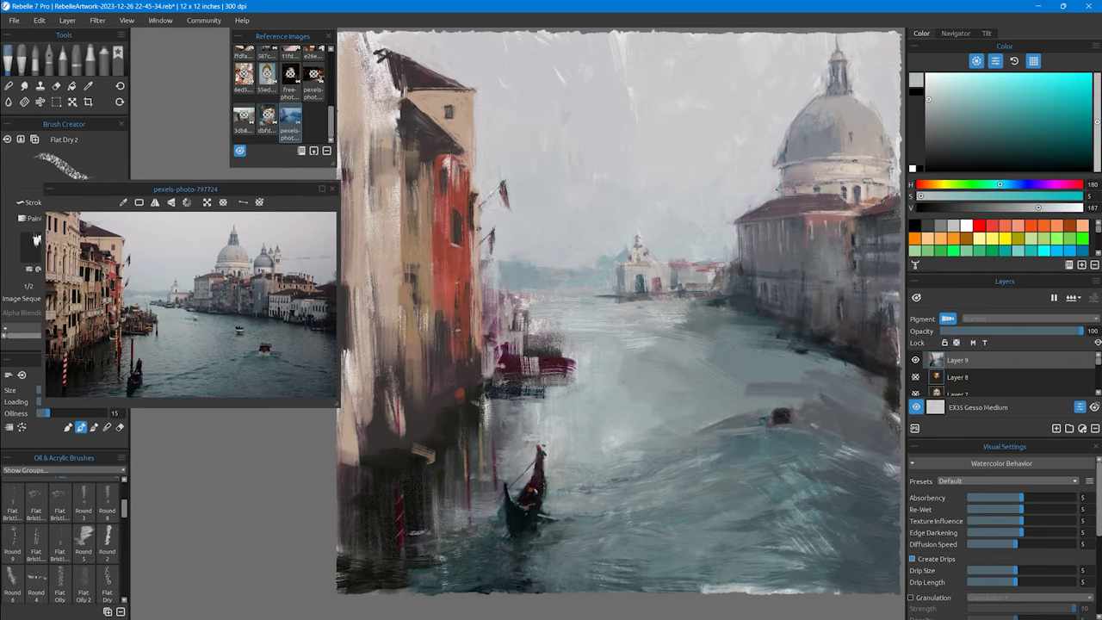
alt+click(542, 456)
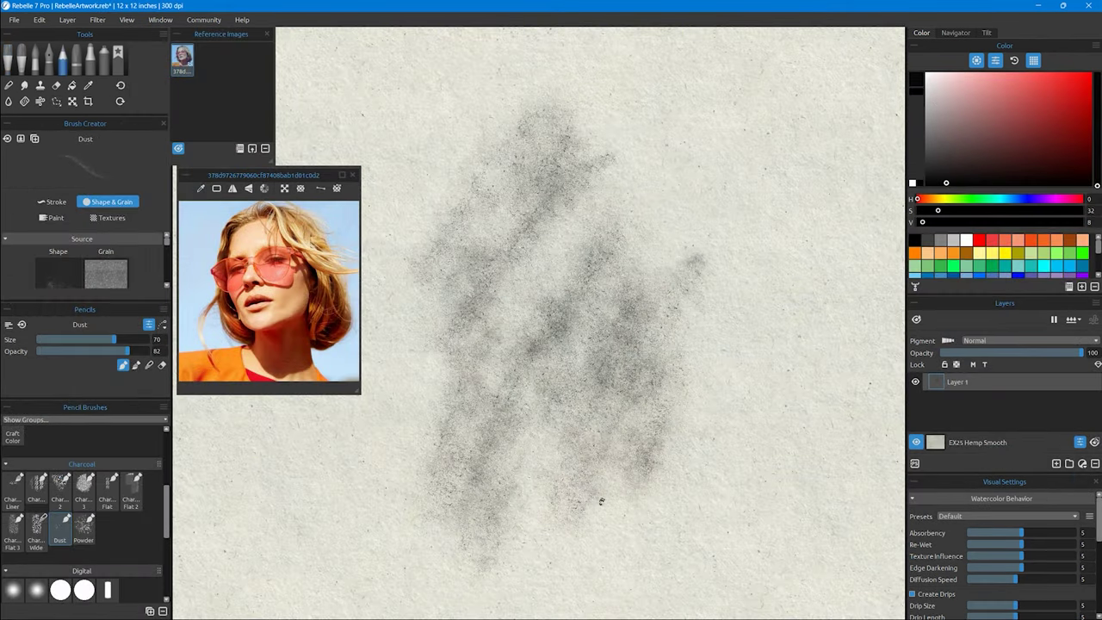
Step: In the portrait artwork, lay down a soft Dust base at size 70 and draw the face's dark side contour with Charcoal Liner
mouse_move(598, 504)
mouse_down()
mouse_move(749, 290)
mouse_move(689, 172)
mouse_up()
click(13, 489)
mouse_move(495, 136)
mouse_down()
mouse_move(484, 217)
mouse_move(510, 348)
mouse_move(482, 258)
mouse_move(504, 353)
mouse_move(542, 434)
mouse_up()
Step: Use Charcoal Flat at size 35 to deepen the face's dark side and neck, and sketch the nose, glasses rim and temple hair
click(106, 492)
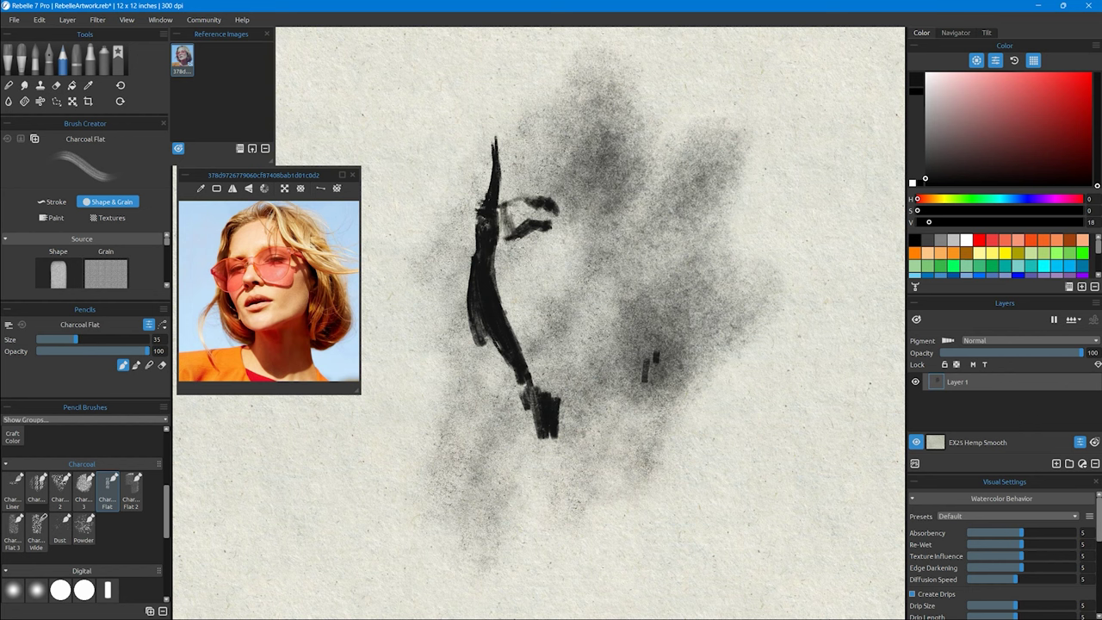
drag(496, 284, 542, 392)
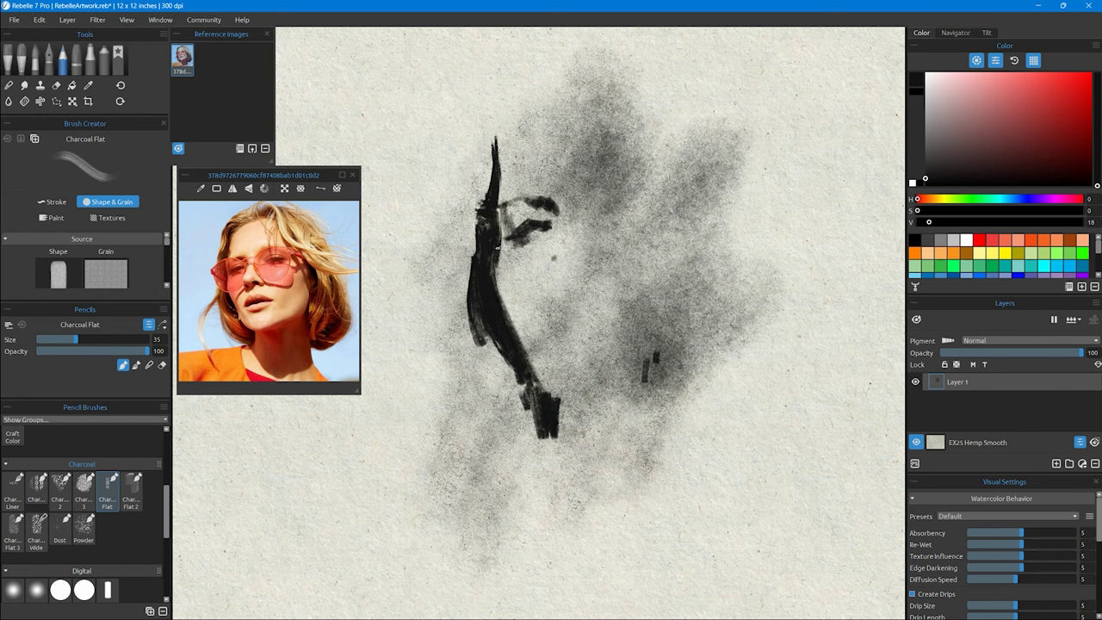
drag(496, 248, 573, 435)
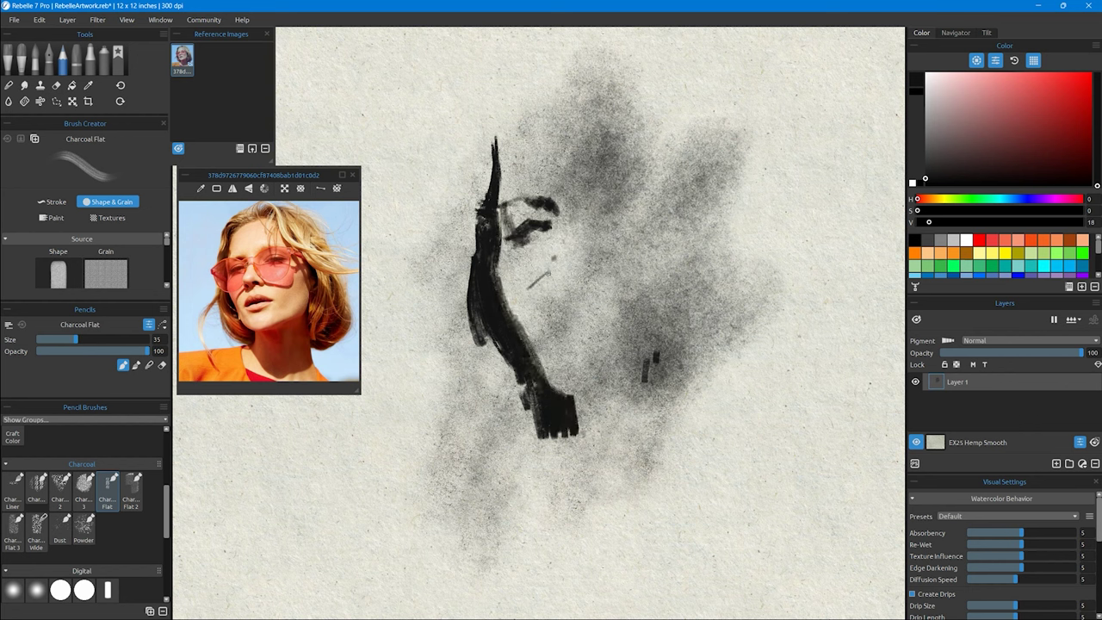
mouse_move(522, 320)
mouse_down()
mouse_move(554, 260)
mouse_move(555, 274)
mouse_move(560, 262)
mouse_move(600, 262)
mouse_move(650, 286)
mouse_up()
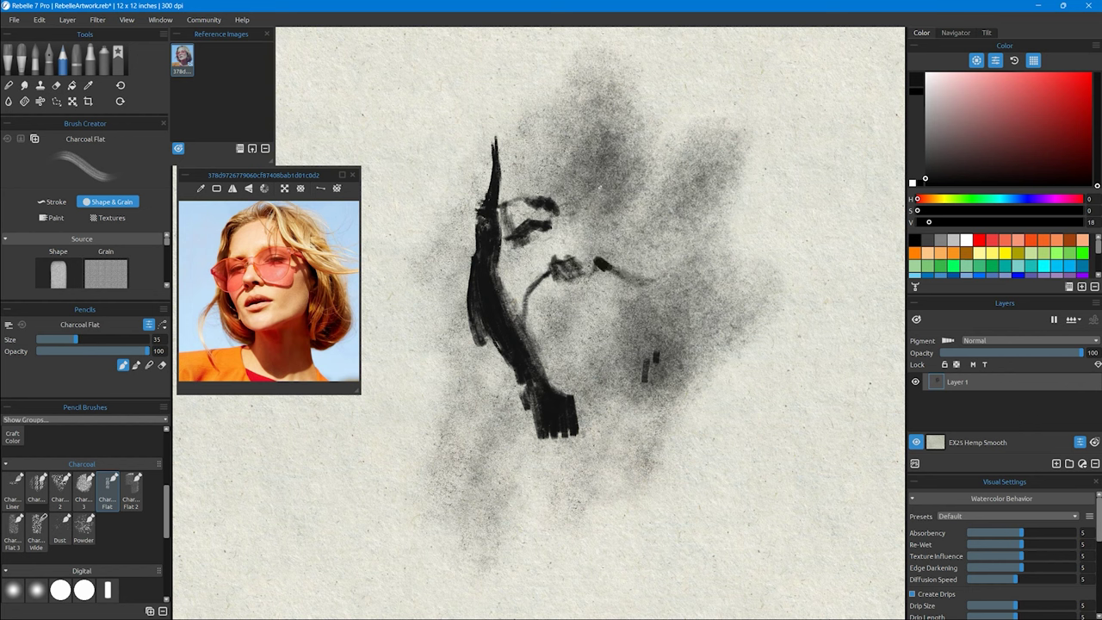
drag(635, 136, 664, 183)
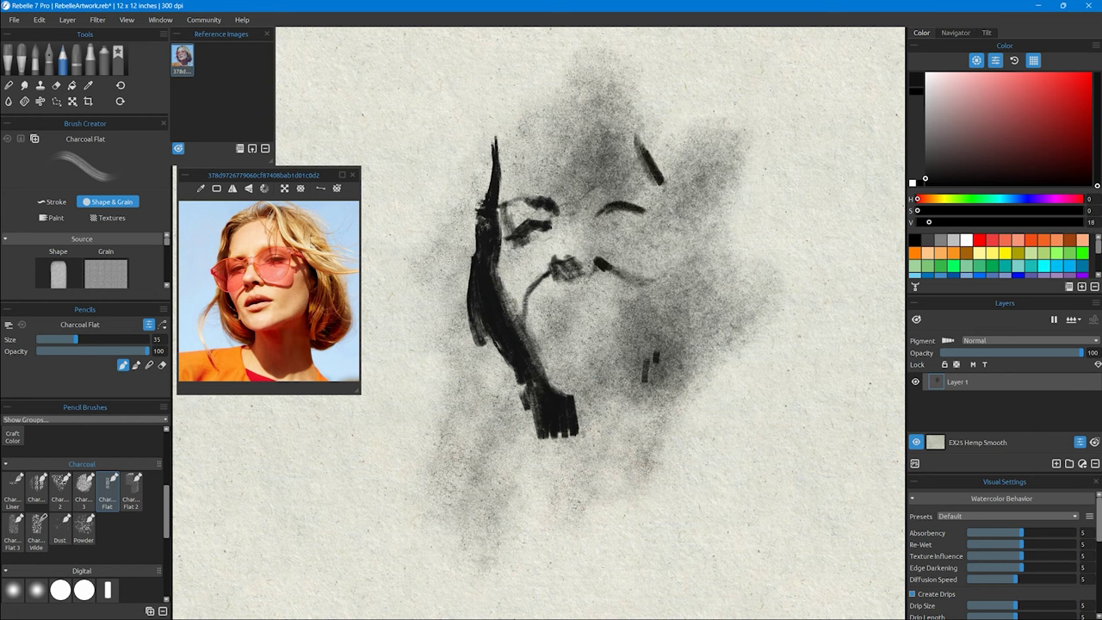
Step: Enlarge Charcoal Flat to size 70 and draw the glasses' outer corner, the side hair and the jawline
key(bracketright)
drag(668, 231, 716, 212)
drag(656, 184, 680, 233)
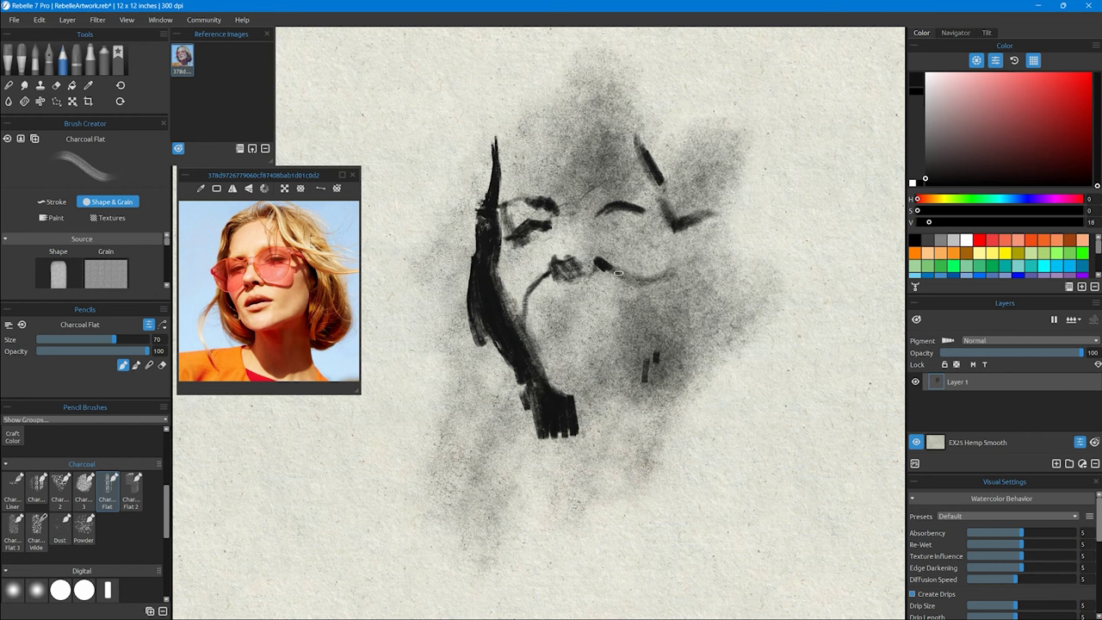
drag(607, 211, 658, 222)
mouse_move(637, 120)
mouse_down()
mouse_move(656, 185)
mouse_move(689, 176)
mouse_move(715, 268)
mouse_move(714, 343)
mouse_up()
drag(559, 391, 699, 337)
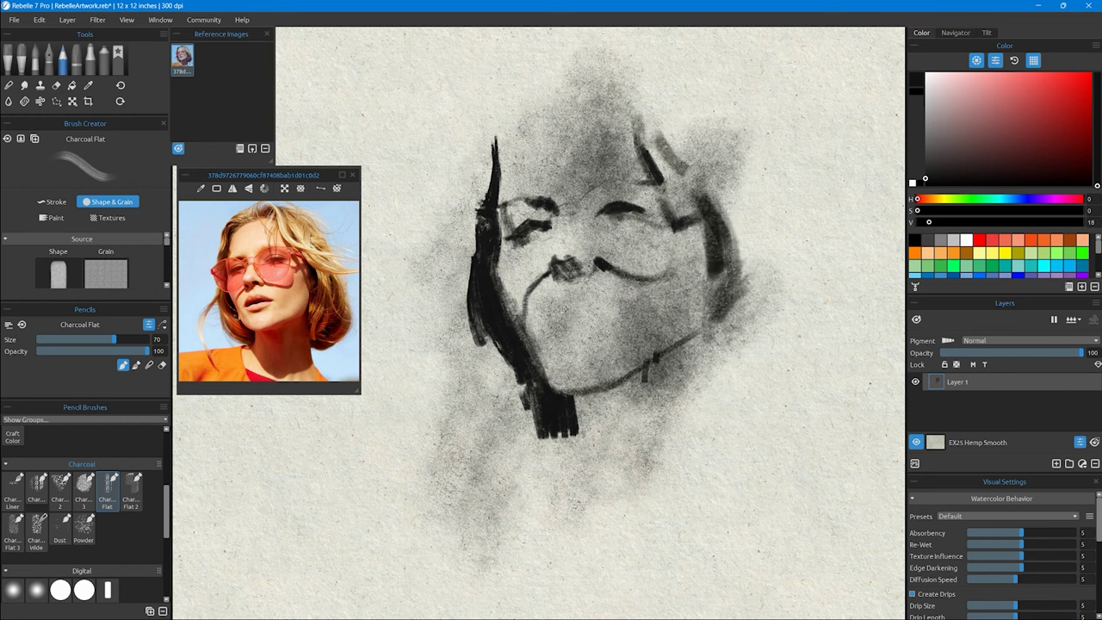
Step: Draw the lips and shade the nose, eye area and cheeks with Charcoal Flat at size 70
mouse_move(561, 310)
mouse_down()
mouse_move(609, 306)
mouse_move(559, 316)
mouse_move(602, 335)
mouse_up()
drag(581, 220, 592, 225)
mouse_move(657, 188)
mouse_down()
mouse_move(663, 249)
mouse_move(591, 253)
mouse_up()
mouse_move(539, 263)
mouse_down()
mouse_move(496, 286)
mouse_move(514, 337)
mouse_move(553, 375)
mouse_up()
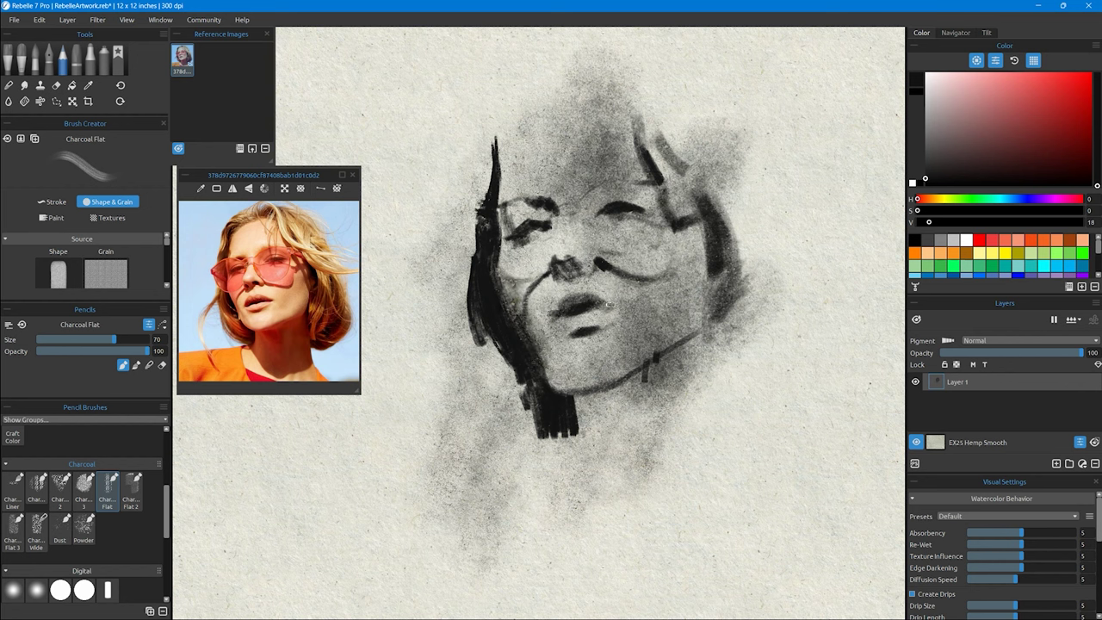
Step: Lighten the forehead and the areas around the glasses with the sampled paper tone, using Charcoal Flat at size 100
alt+click(569, 260)
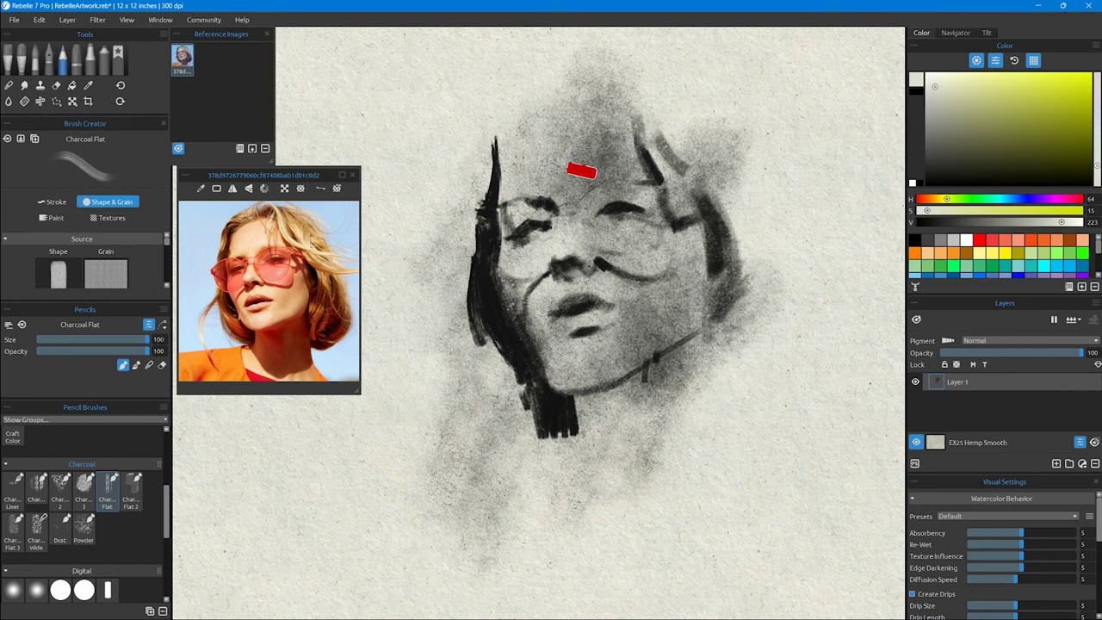
drag(603, 117, 564, 181)
drag(516, 222, 486, 258)
drag(655, 191, 660, 234)
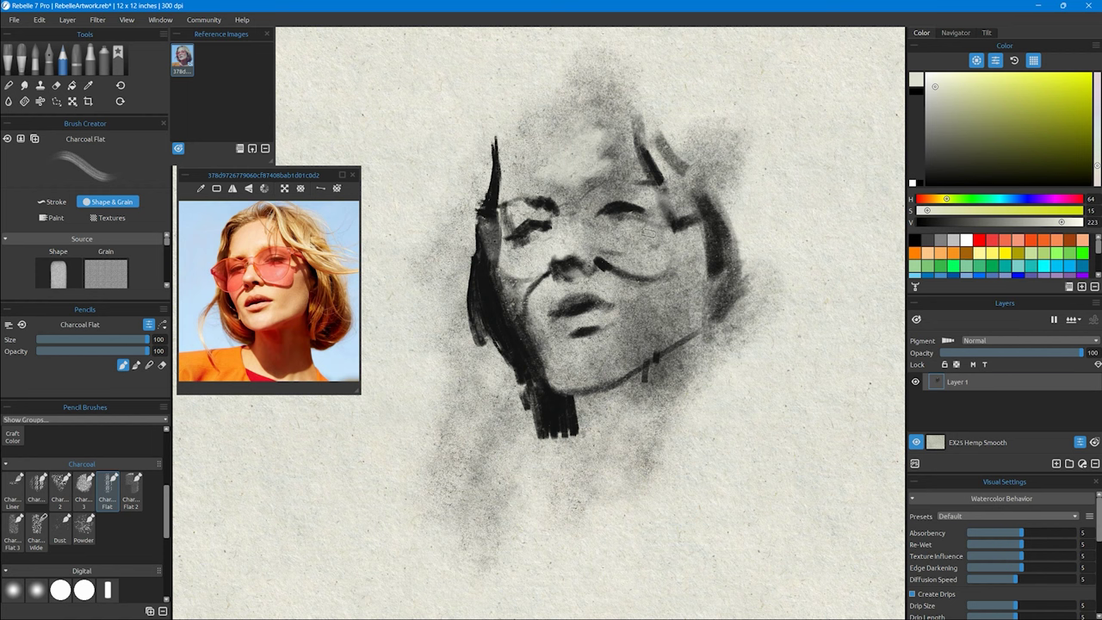
Step: Block in the hair and the shadow under the jaw with a sampled near-black tone, using Charcoal Flat at size 100
alt+click(540, 368)
mouse_move(551, 392)
mouse_down()
mouse_move(705, 323)
mouse_move(682, 382)
mouse_move(623, 421)
mouse_move(577, 413)
mouse_move(713, 217)
mouse_move(705, 317)
mouse_move(672, 217)
mouse_move(705, 278)
mouse_move(706, 387)
mouse_move(739, 287)
mouse_move(734, 366)
mouse_move(739, 263)
mouse_move(772, 399)
mouse_move(741, 250)
mouse_up()
drag(568, 112, 602, 82)
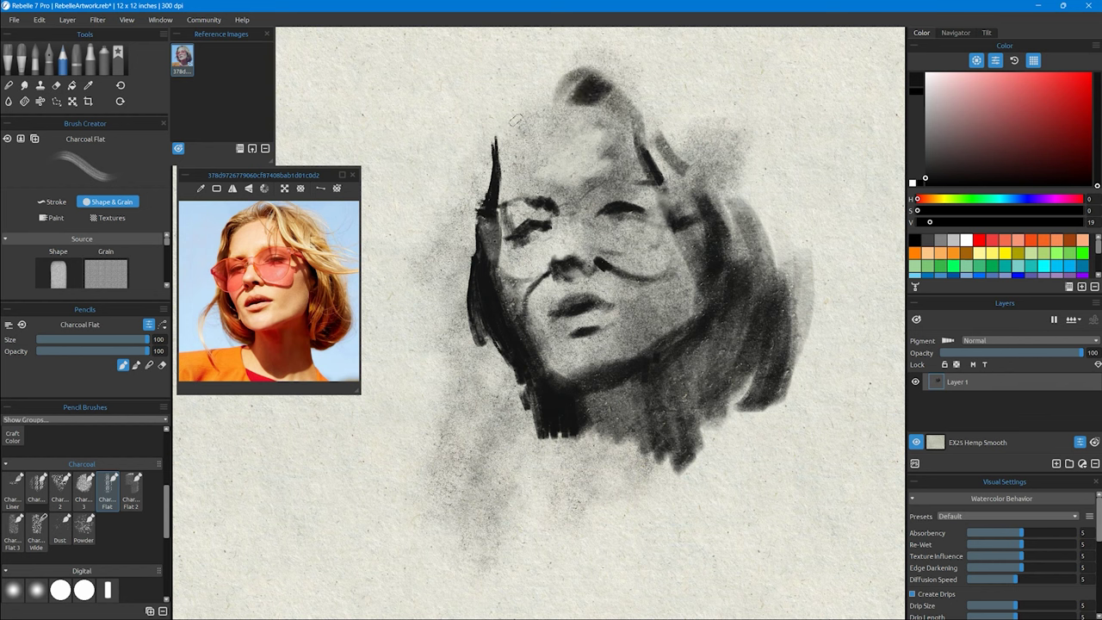
drag(516, 114, 487, 181)
drag(654, 90, 809, 172)
Step: Draw light hair strands over the side hair and jaw with Charcoal Liner in the sampled paper tone, up to size 54
alt+click(393, 453)
click(13, 490)
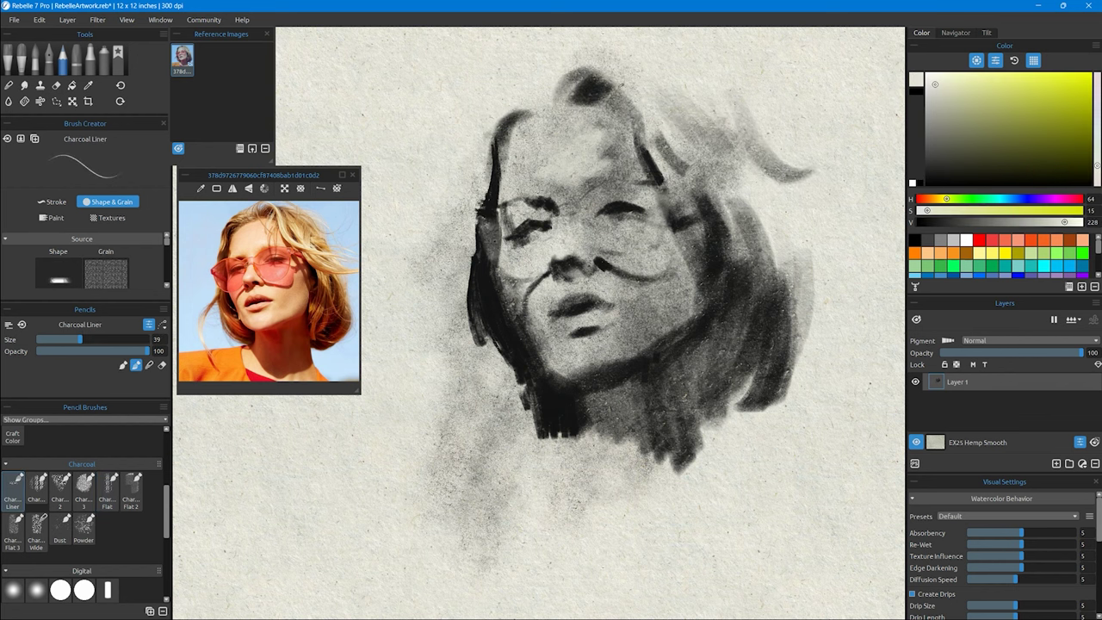
key(bracketright)
drag(652, 105, 757, 164)
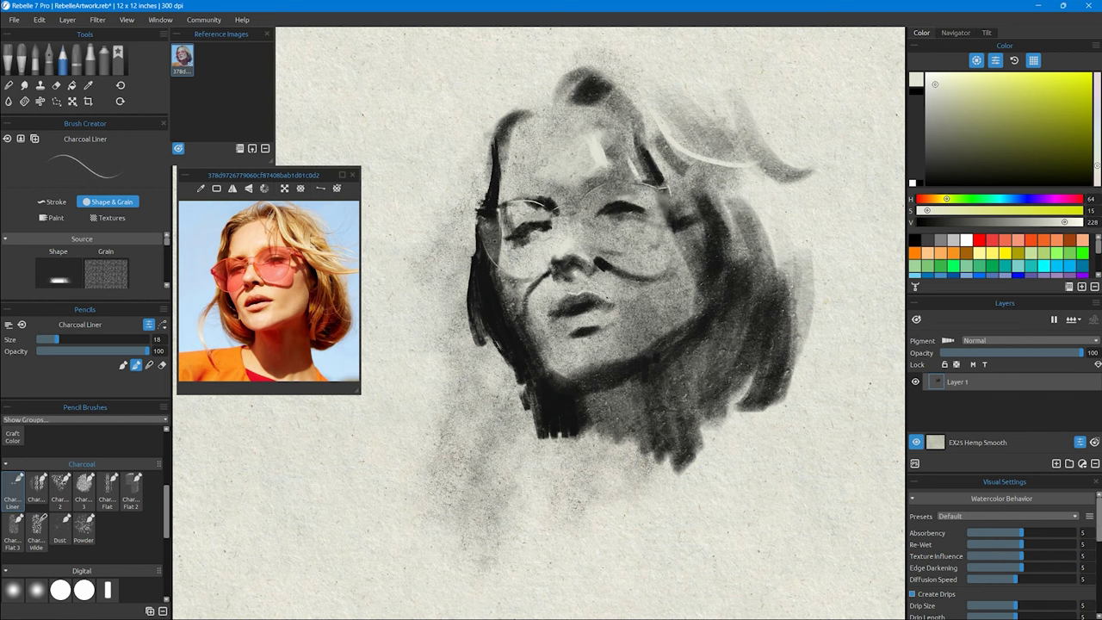
key(bracketright)
key(bracketright)
key(bracketright)
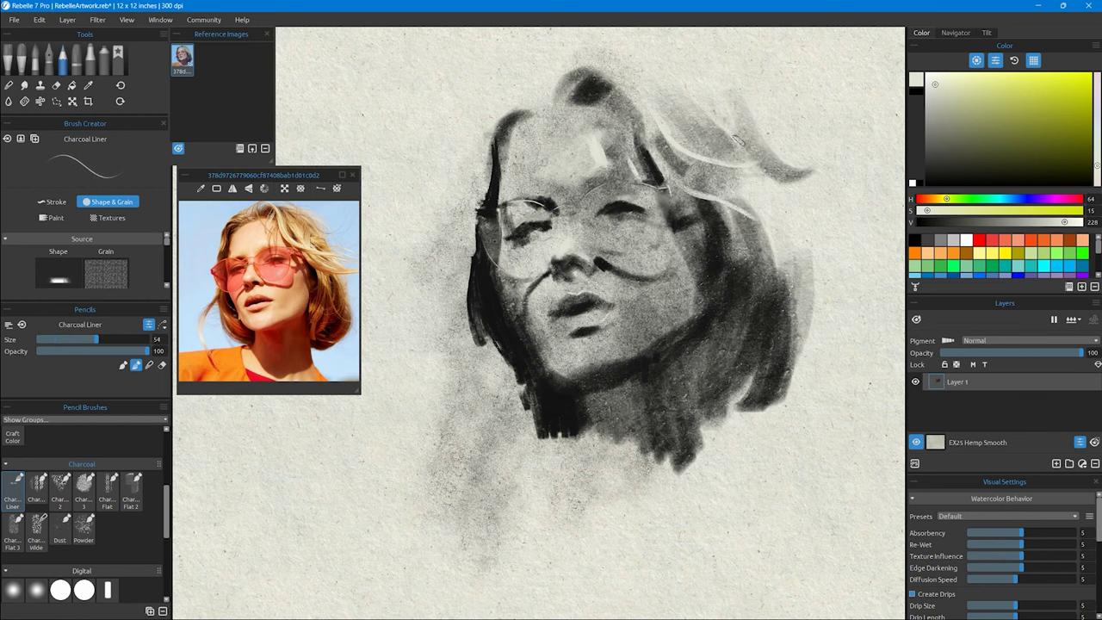
mouse_move(469, 286)
mouse_down()
mouse_move(562, 408)
mouse_move(572, 432)
mouse_up()
Step: Refine the hair highlights and the glasses' rims with sampled light and dark tones, reducing Charcoal Liner to size 25
alt+click(739, 362)
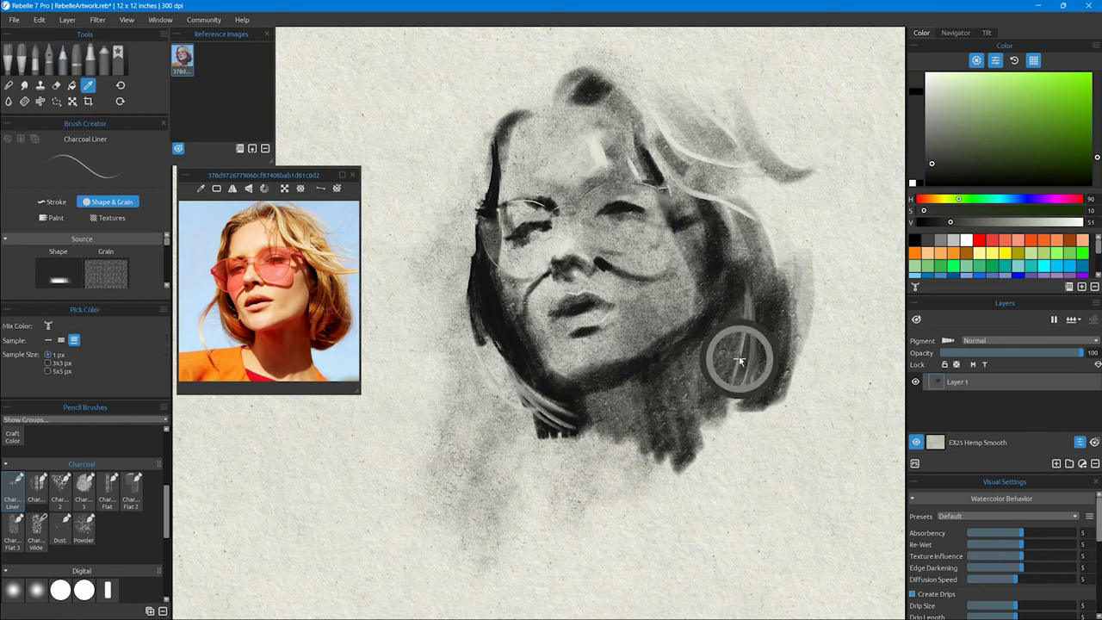
alt+click(654, 345)
alt+click(594, 210)
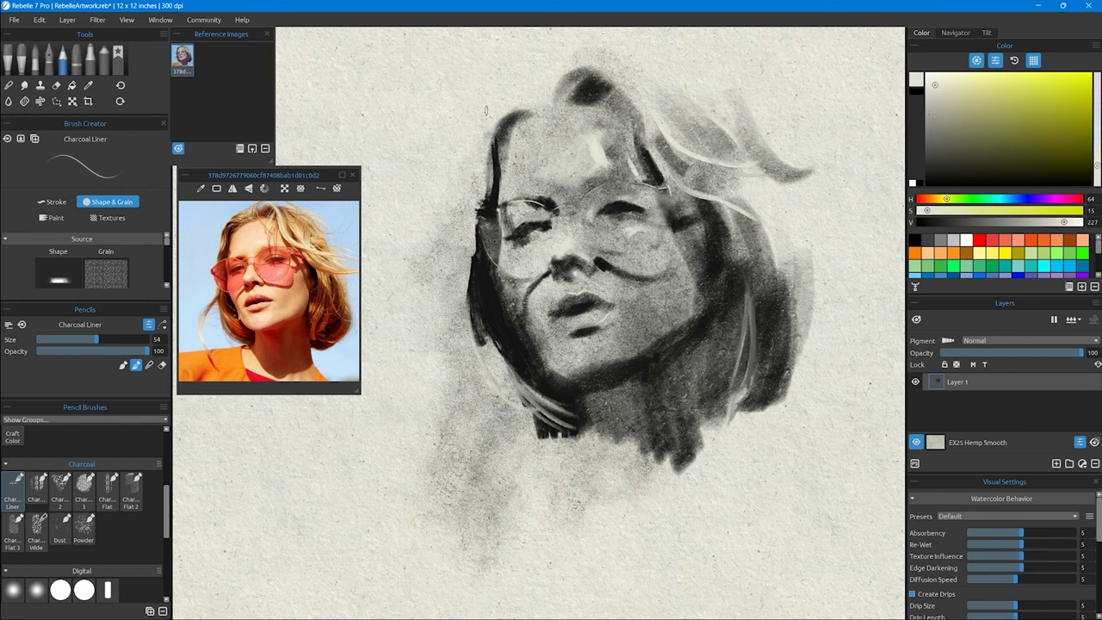
alt+click(665, 209)
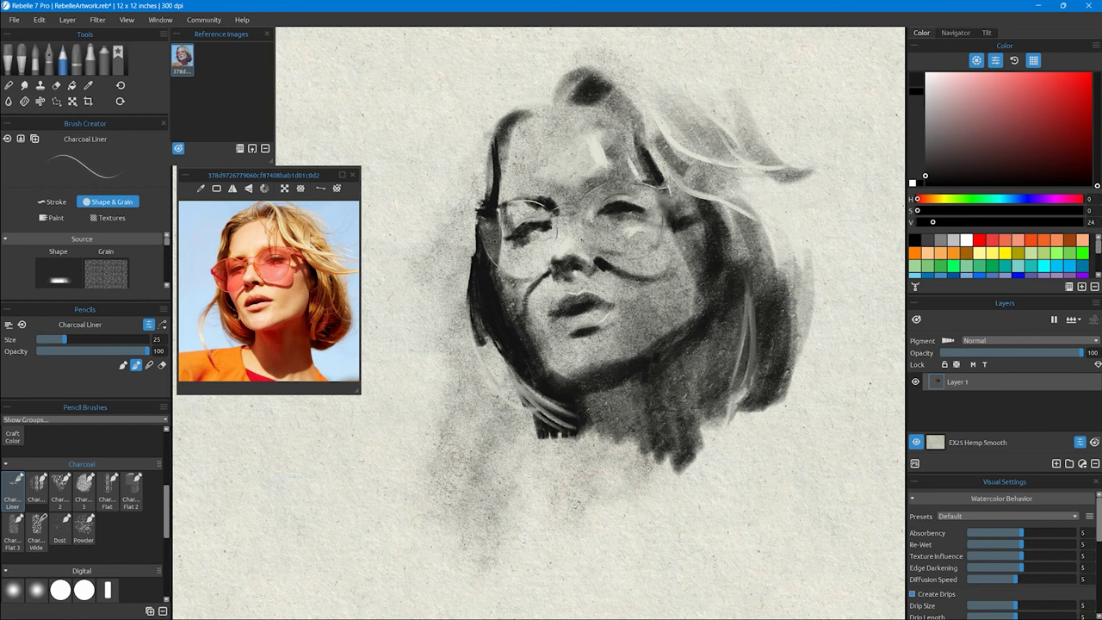
alt+click(669, 190)
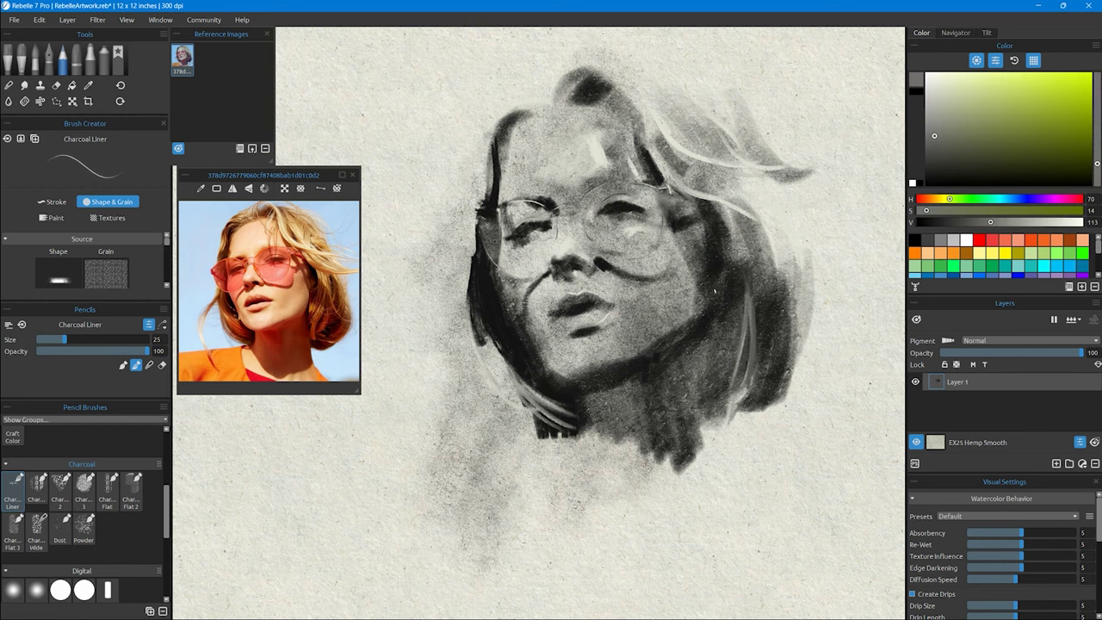
Step: Blend the neck shadow, side hair and cheek shading with Charcoal Flat in blend mode at size 100
click(108, 491)
alt+click(664, 364)
mouse_move(664, 364)
mouse_down()
mouse_move(601, 430)
mouse_move(667, 451)
mouse_move(649, 417)
mouse_move(670, 390)
mouse_up()
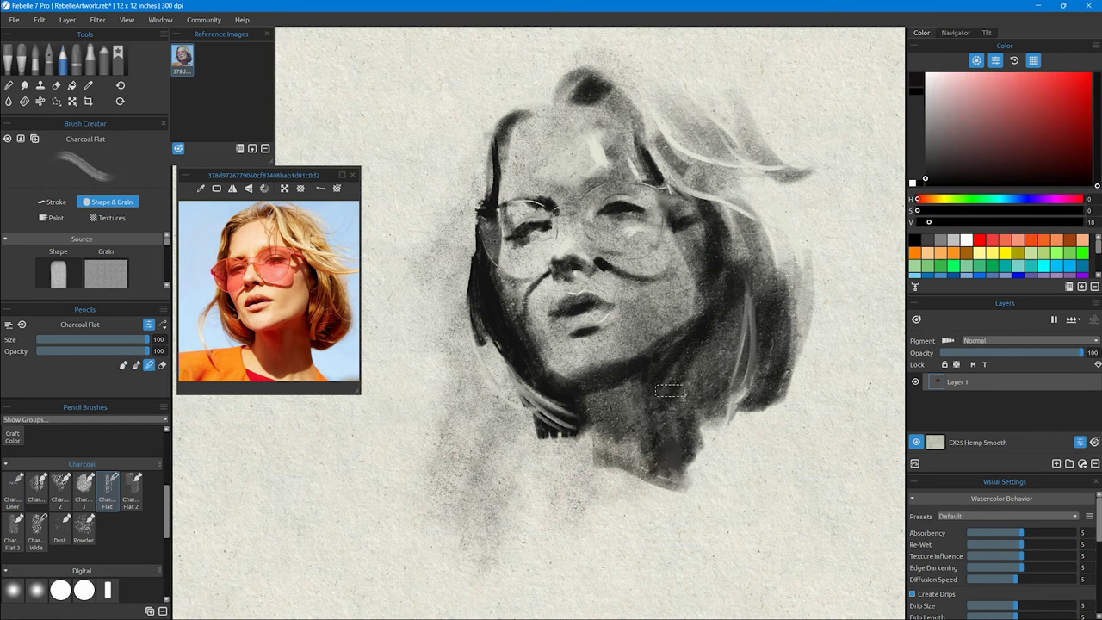
mouse_move(484, 293)
mouse_down()
mouse_move(516, 396)
mouse_move(465, 343)
mouse_up()
drag(742, 255, 733, 153)
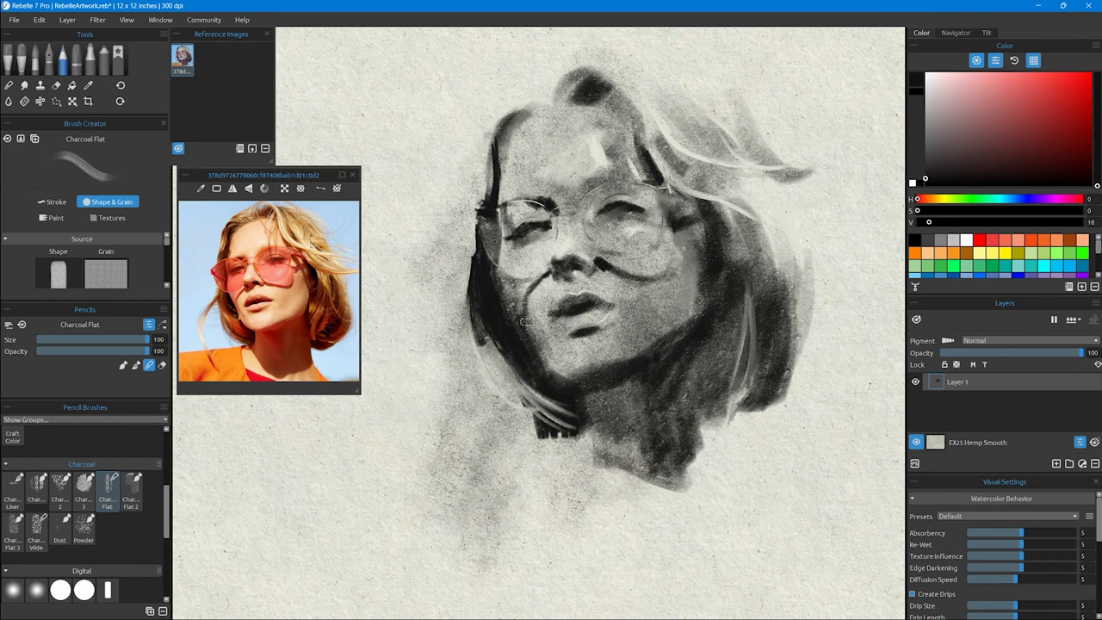
drag(525, 321, 555, 372)
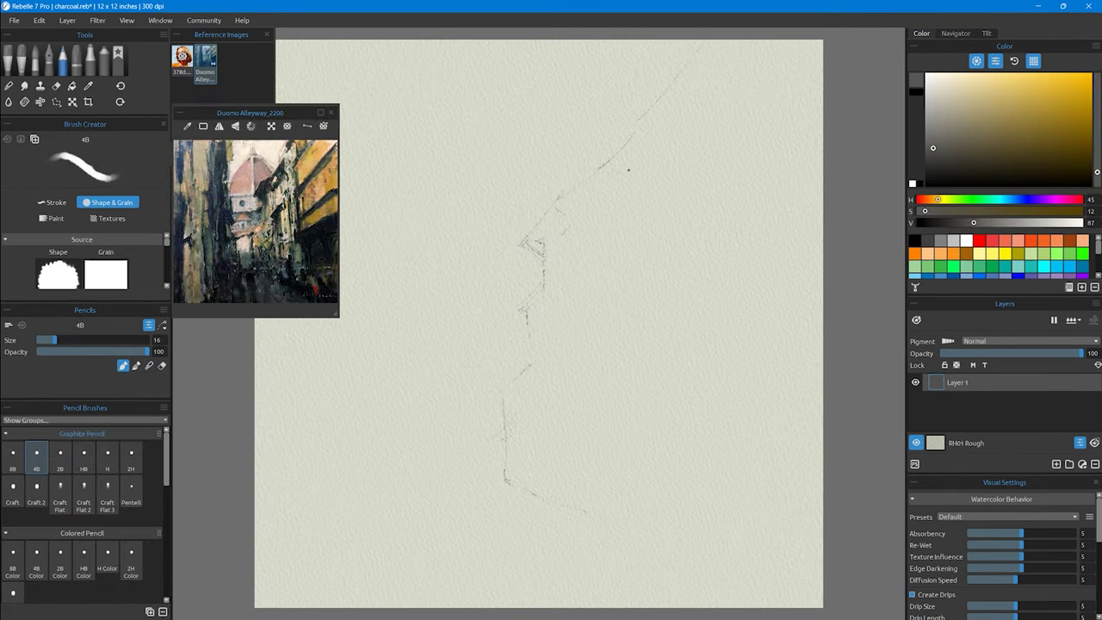
Step: Sketch the right building's roofline and the tall left wall of the Duomo alleyway with the 4B pencil at size 16
drag(823, 240, 719, 295)
drag(823, 275, 700, 332)
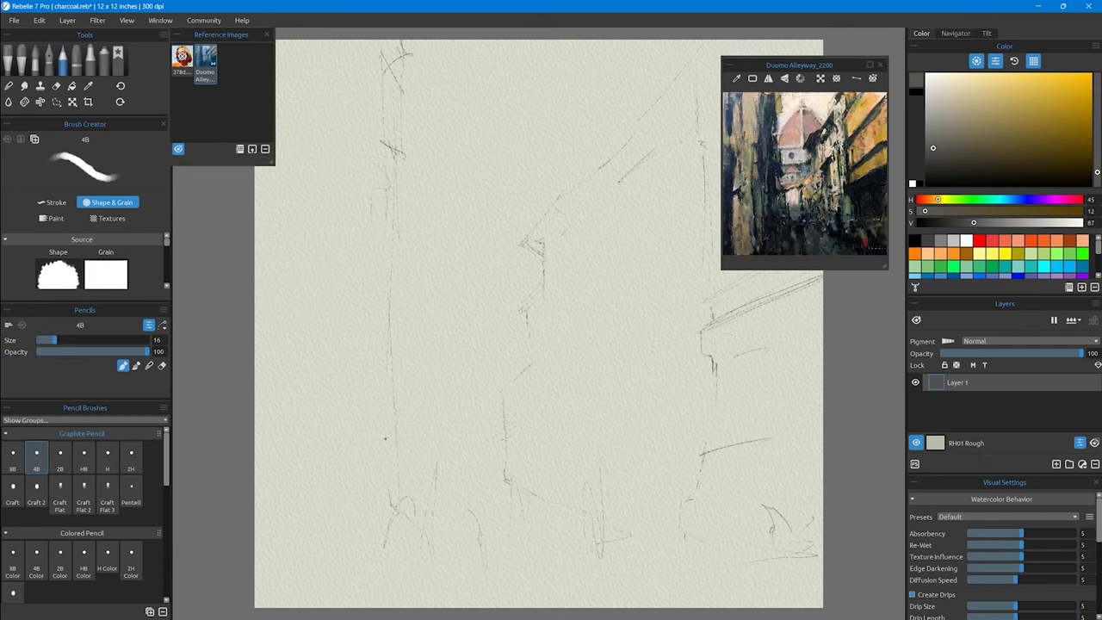
drag(394, 259, 412, 495)
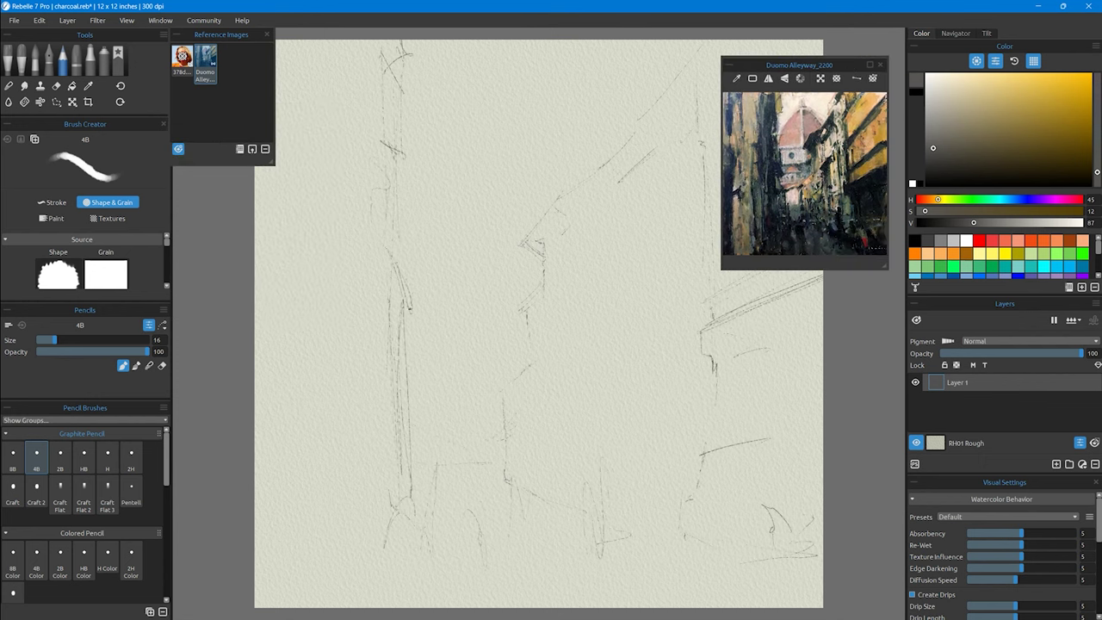
Step: Sketch the cathedral dome with its cornice, drum edges and the lantern on top using the 4B pencil
drag(518, 113, 577, 182)
drag(469, 219, 469, 271)
drag(379, 246, 444, 229)
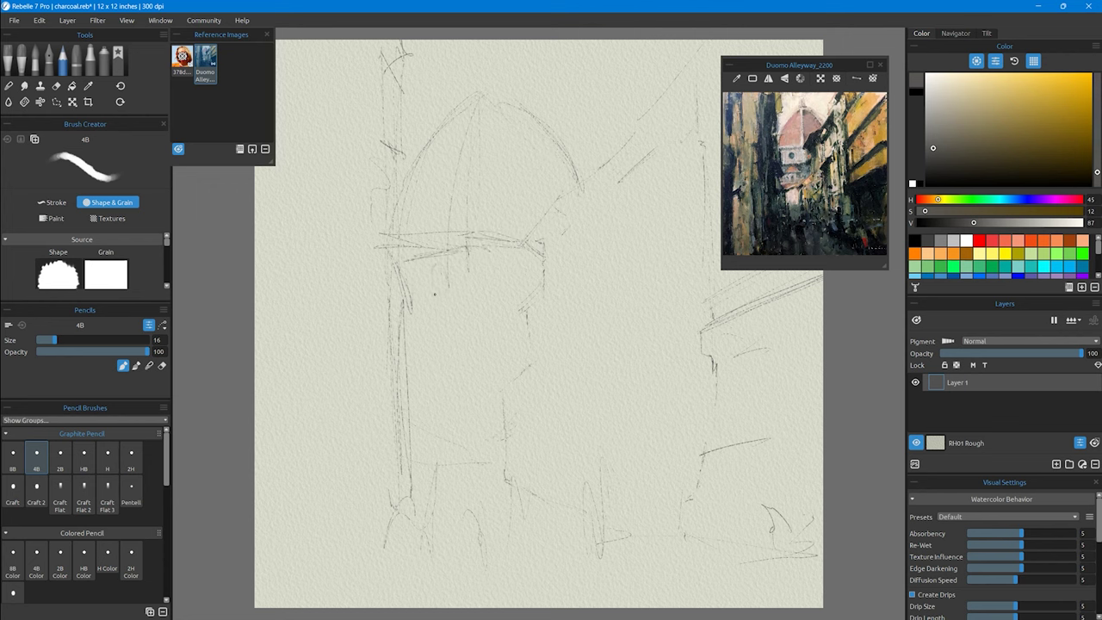
drag(482, 71, 505, 110)
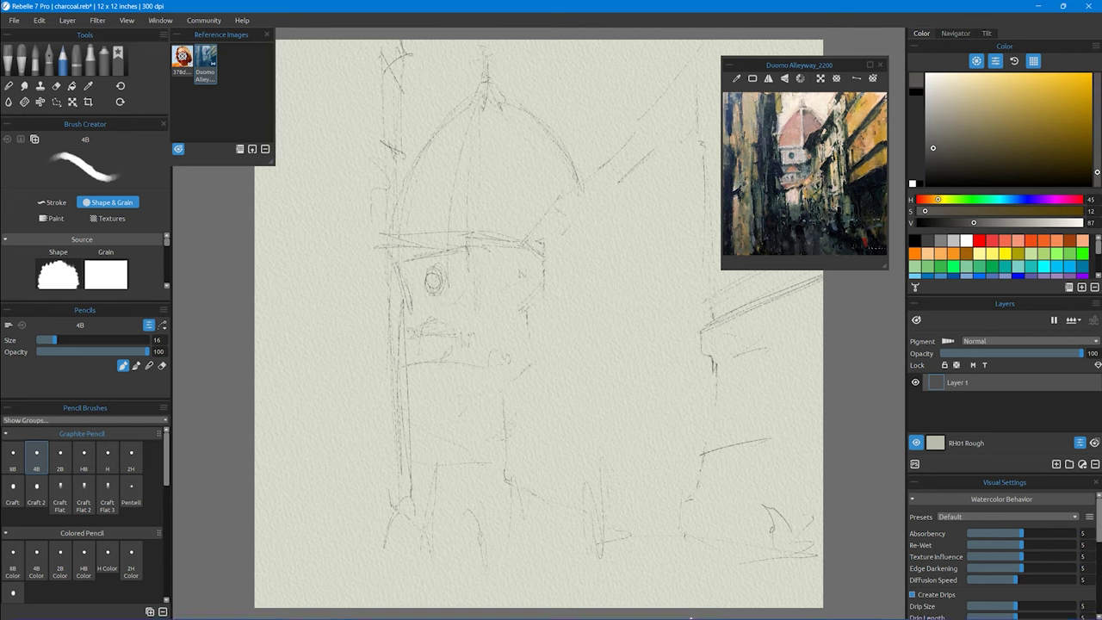
Step: Sketch the far-left facade verticals and the details in the middle of the street with the 4B pencil
drag(284, 216, 291, 542)
drag(277, 331, 303, 301)
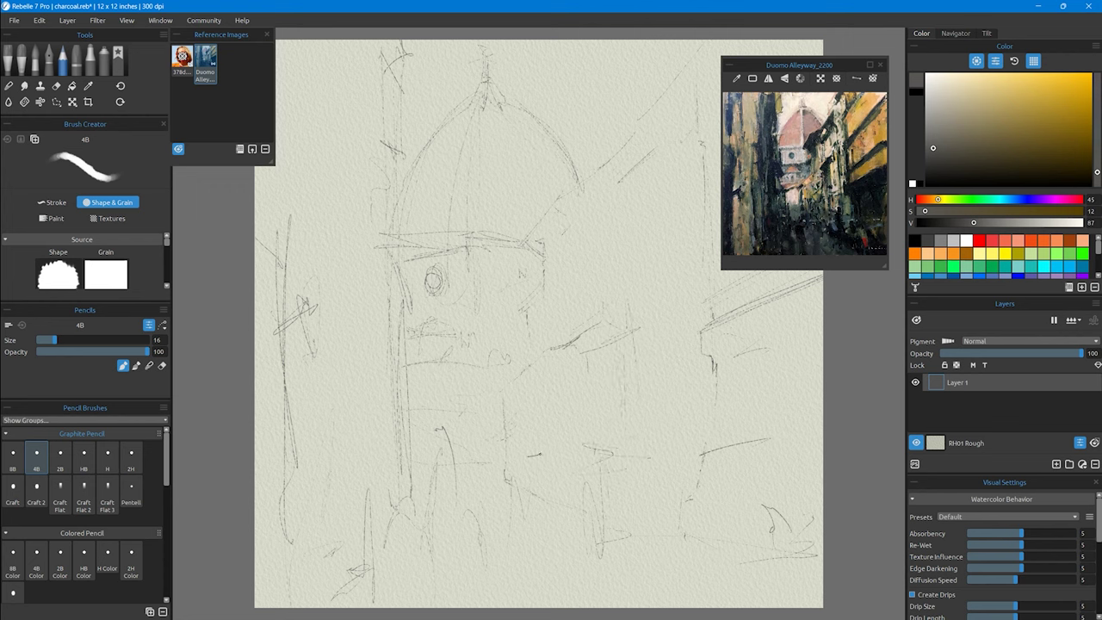
drag(554, 415, 544, 454)
Step: Block in the right building's wall below the eave in near-black with the Sumi-e ribbon watercolour brush at size 39
key(w)
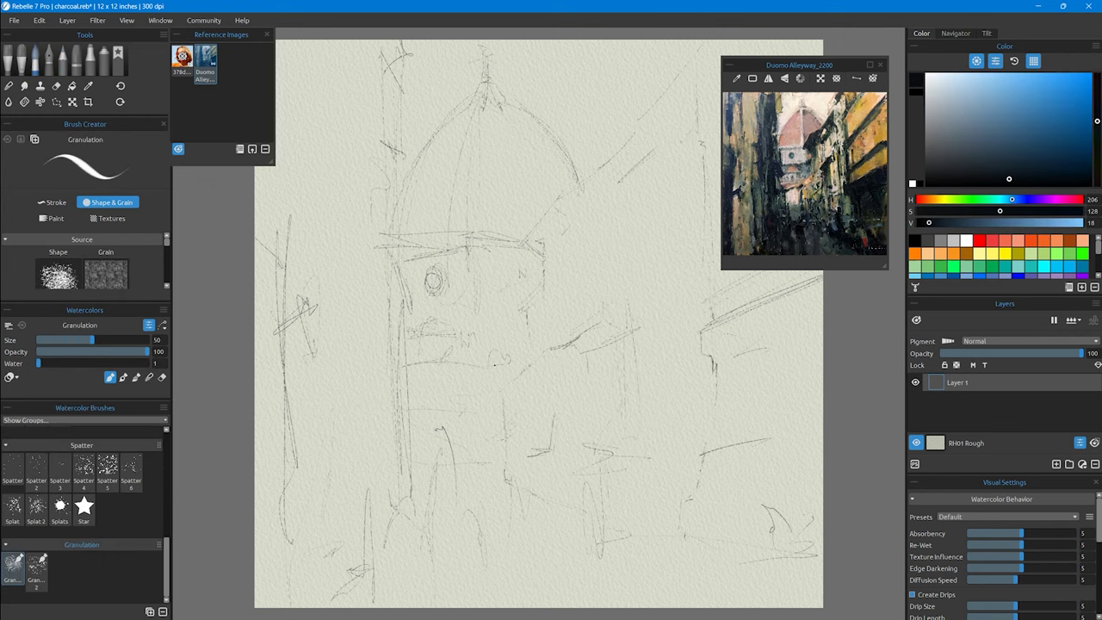
mouse_move(494, 365)
mouse_down()
mouse_move(508, 326)
mouse_move(530, 372)
mouse_up()
scroll(82, 482, up, 2)
click(60, 482)
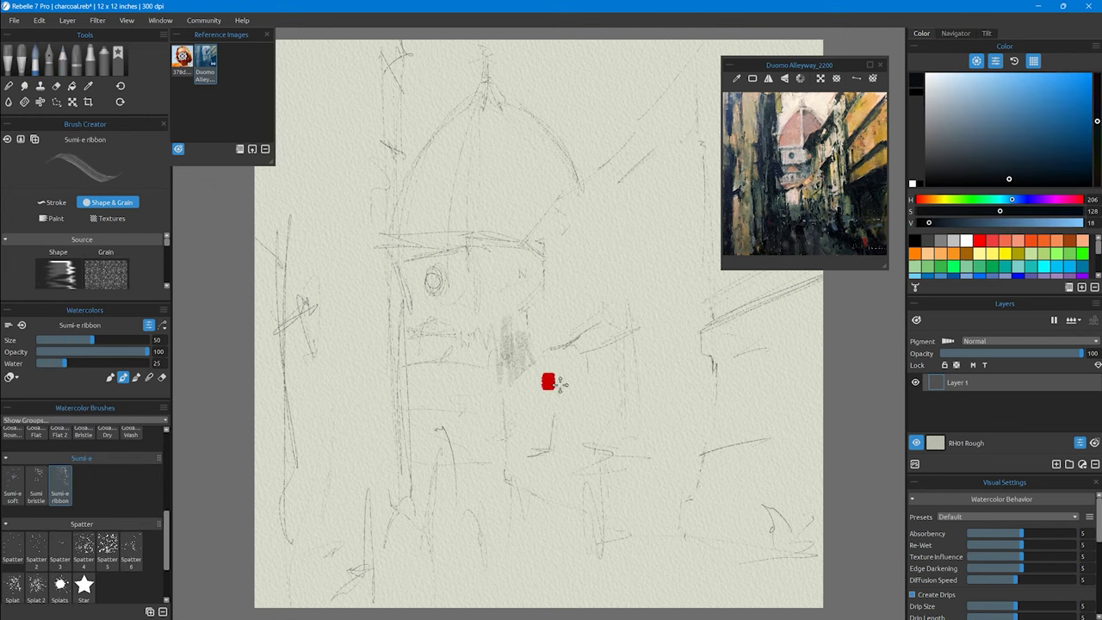
key(bracketleft)
mouse_move(818, 288)
mouse_down()
mouse_move(706, 336)
mouse_move(731, 431)
mouse_up()
drag(749, 327, 809, 422)
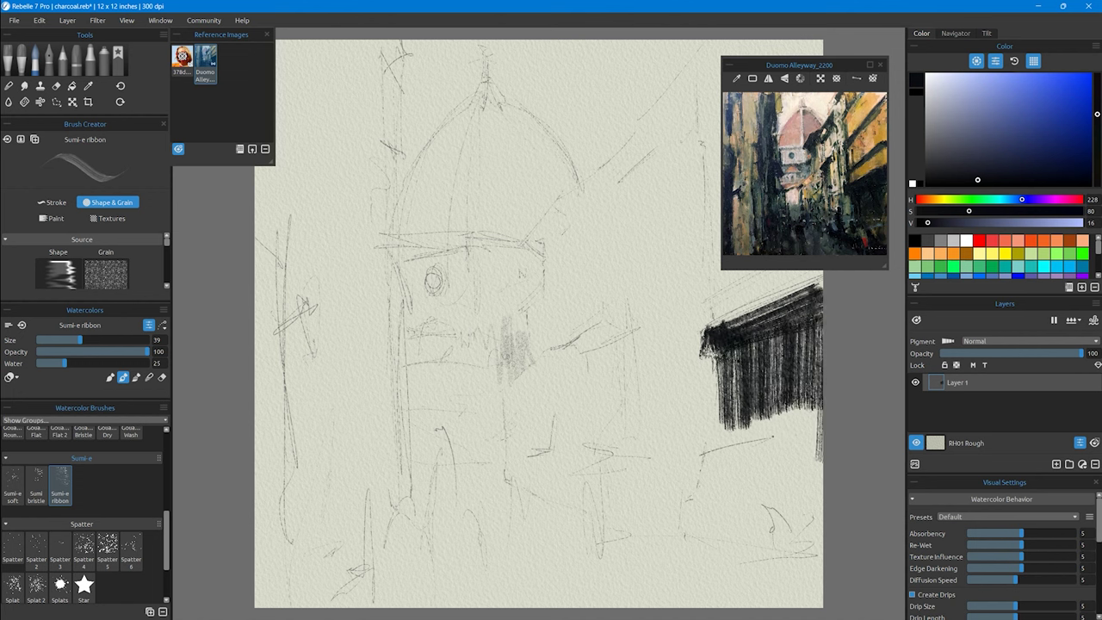
mouse_move(798, 328)
mouse_down()
mouse_move(779, 409)
mouse_move(732, 447)
mouse_move(775, 486)
mouse_up()
drag(818, 404, 804, 465)
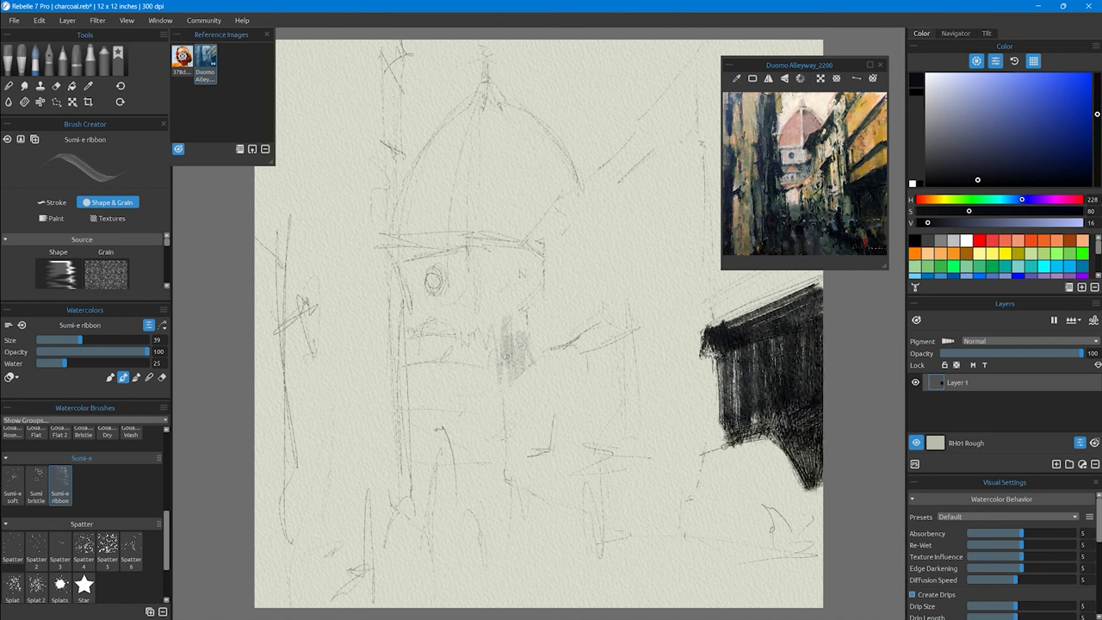
Step: Paint the dark shapes and ground shadow at the lower right and solidify the building wall with Sumi bristle at size 54
drag(669, 455, 684, 486)
click(36, 482)
mouse_move(747, 508)
mouse_down()
mouse_move(766, 551)
mouse_move(758, 559)
mouse_up()
drag(710, 573, 824, 561)
drag(784, 500, 818, 555)
drag(792, 413, 728, 461)
drag(728, 379, 779, 323)
drag(818, 297, 788, 337)
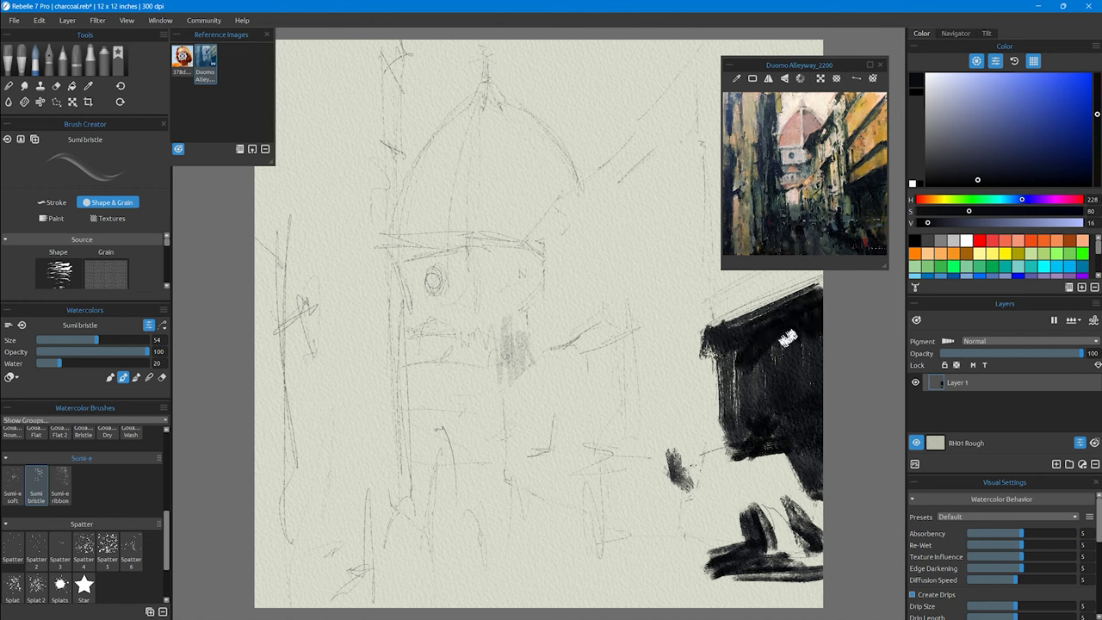
Step: Paint the dark walking figure right of centre with its shadow and the dark patches below the right building
drag(622, 411, 626, 508)
mouse_move(615, 431)
mouse_down()
mouse_move(632, 517)
mouse_move(698, 544)
mouse_up()
drag(620, 413, 607, 491)
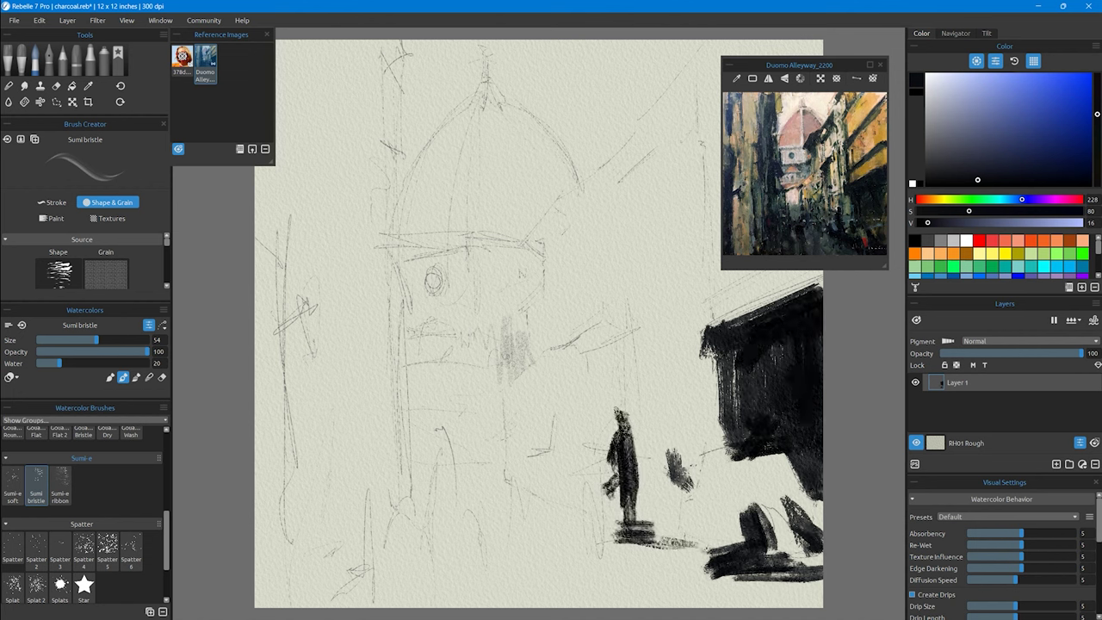
drag(710, 457, 728, 491)
drag(762, 456, 809, 469)
Step: Paint the two standing figures near the street's centre and their cast shadow with Sumi bristle
drag(490, 445, 498, 598)
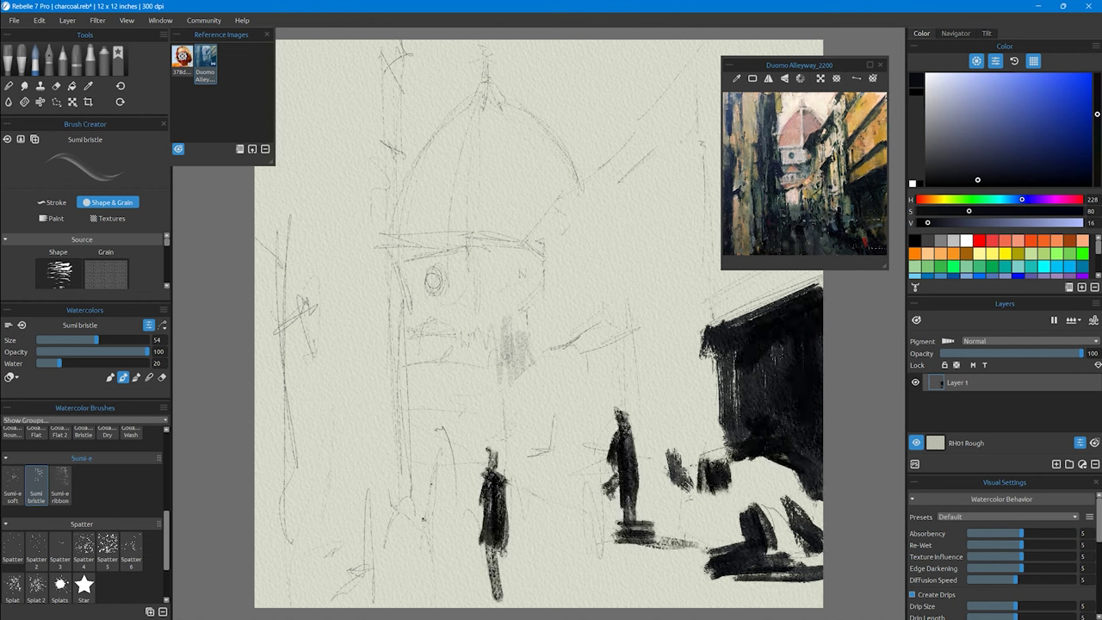
drag(430, 448, 443, 589)
drag(444, 525, 448, 606)
drag(487, 572, 569, 602)
Step: Fill the lower-left street area with a dark mass and run a dark vertical up the far-left facade
drag(383, 495, 379, 577)
drag(349, 447, 352, 603)
drag(326, 495, 332, 599)
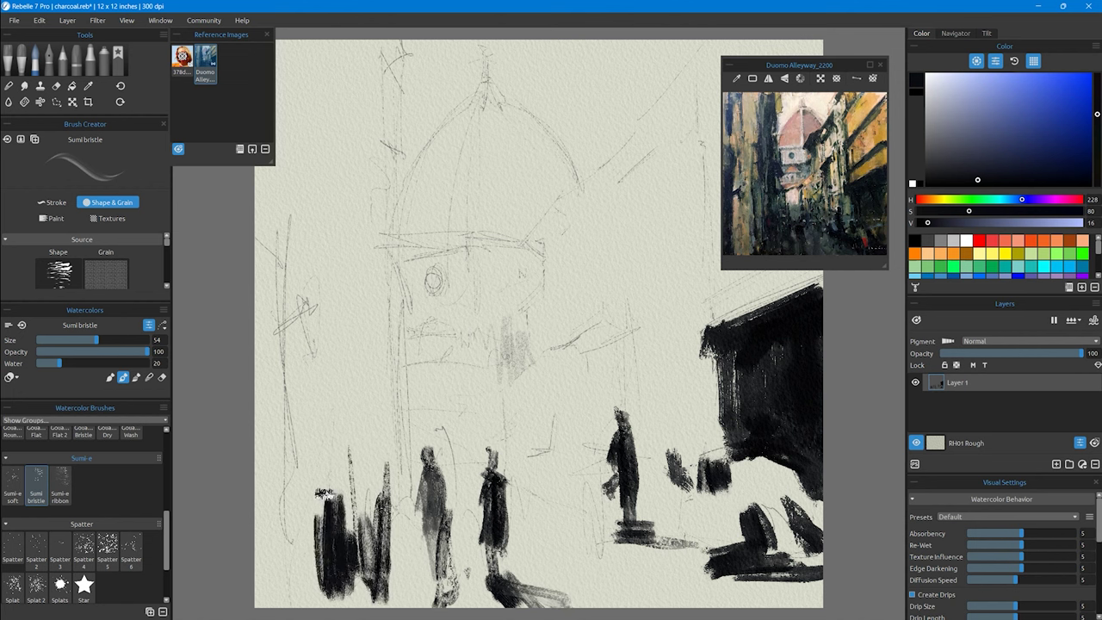
drag(332, 465, 322, 602)
drag(302, 482, 297, 603)
drag(280, 314, 284, 530)
drag(293, 573, 306, 607)
drag(281, 267, 285, 559)
drag(525, 602, 568, 589)
Step: Paint the dark eaves beside the dome, the upper-right roof corner and the lower awning in the middle
mouse_move(527, 246)
mouse_down()
mouse_move(572, 196)
mouse_move(529, 246)
mouse_up()
mouse_move(575, 207)
mouse_down()
mouse_move(525, 254)
mouse_move(637, 142)
mouse_up()
drag(698, 60, 661, 105)
drag(695, 86, 698, 138)
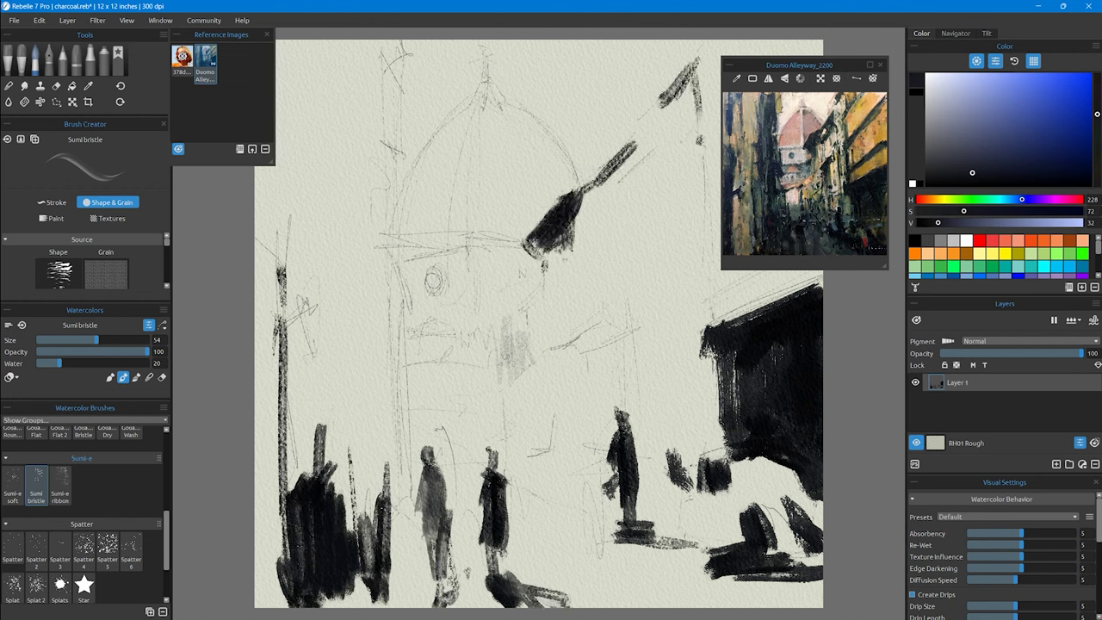
mouse_move(573, 349)
mouse_down()
mouse_move(628, 317)
mouse_move(630, 332)
mouse_move(627, 311)
mouse_up()
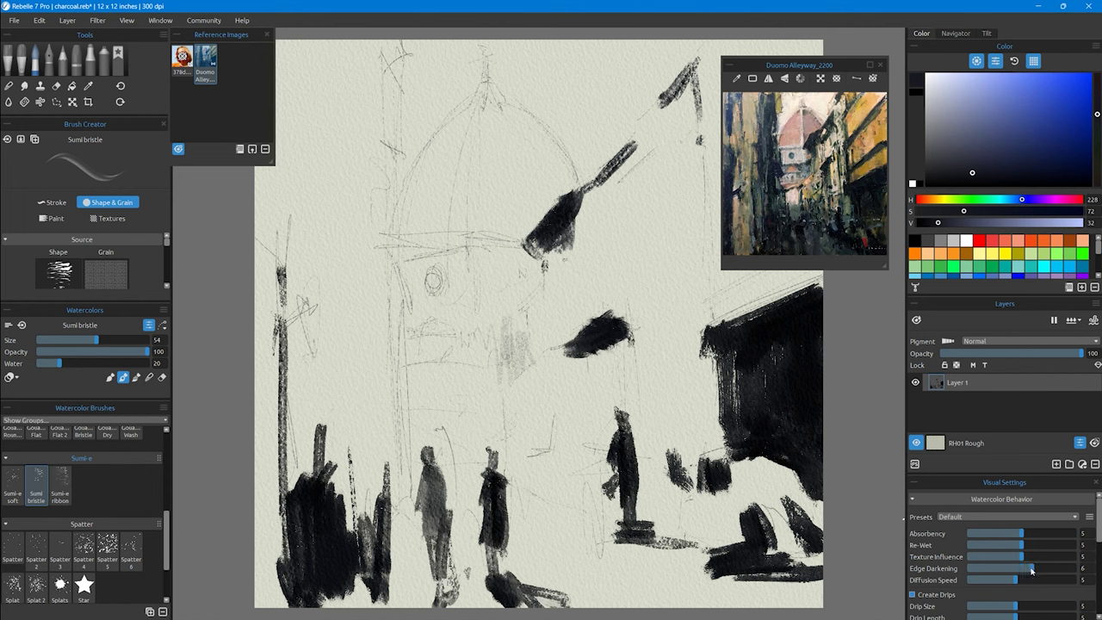
Step: Paint the tall dark wall left of the dome from roof to street, plus the thinner vertical beside it
drag(336, 306, 353, 334)
drag(379, 73, 370, 284)
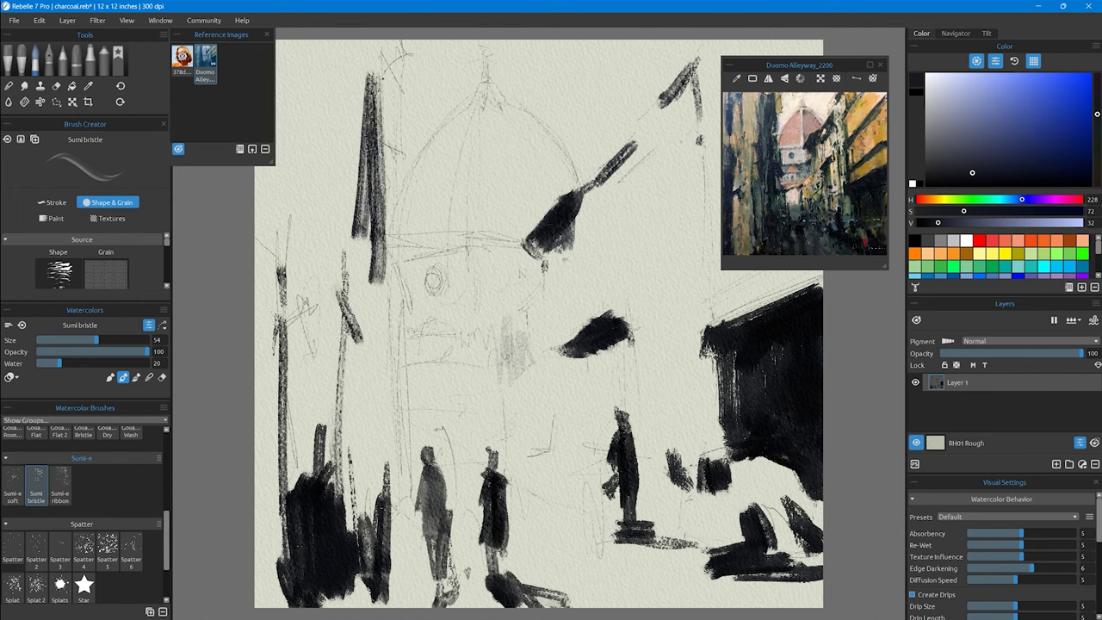
drag(374, 47, 388, 159)
drag(366, 220, 361, 345)
drag(377, 166, 372, 421)
drag(387, 274, 391, 578)
drag(405, 465, 401, 520)
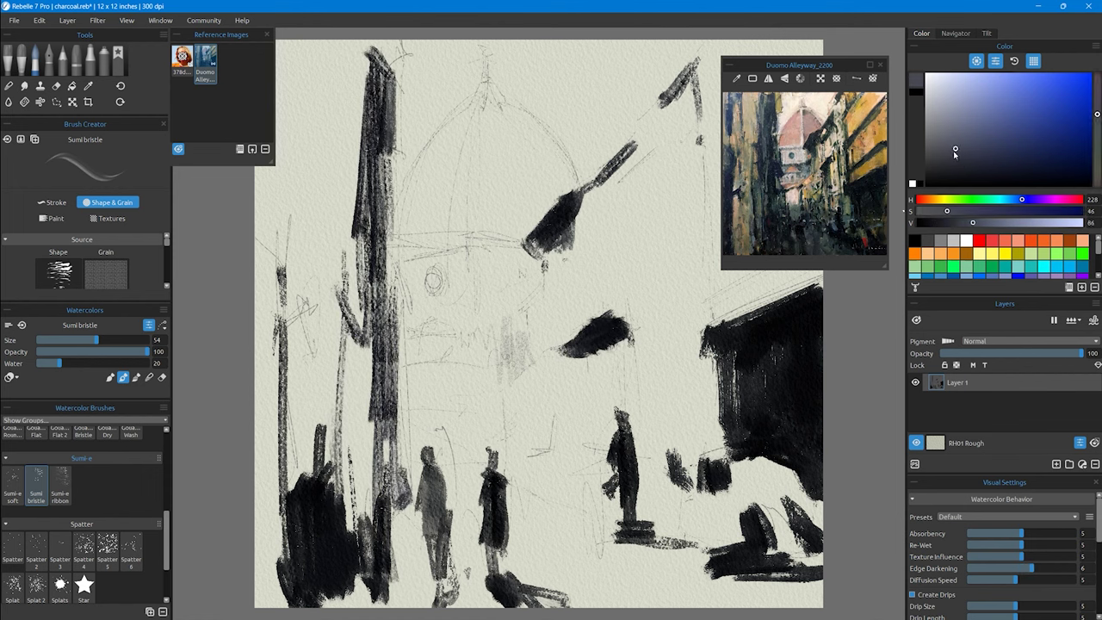
Step: Fill the area around the two central figures with a lighter violet-grey using Sumi bristle
drag(385, 358, 420, 353)
click(945, 144)
drag(481, 481, 452, 547)
drag(414, 494, 419, 538)
mouse_move(443, 485)
mouse_down()
mouse_move(478, 518)
mouse_move(487, 559)
mouse_up()
Step: Paint the cathedral's lower facade and the shadows beside its arch in blue-grey tones with hue 196
click(1007, 198)
click(954, 136)
mouse_move(448, 408)
mouse_down()
mouse_move(444, 464)
mouse_move(430, 470)
mouse_up()
mouse_move(456, 410)
mouse_down()
mouse_move(475, 469)
mouse_move(495, 469)
mouse_up()
click(952, 125)
mouse_move(458, 315)
mouse_down()
mouse_move(469, 356)
mouse_move(501, 361)
mouse_up()
drag(413, 315, 426, 363)
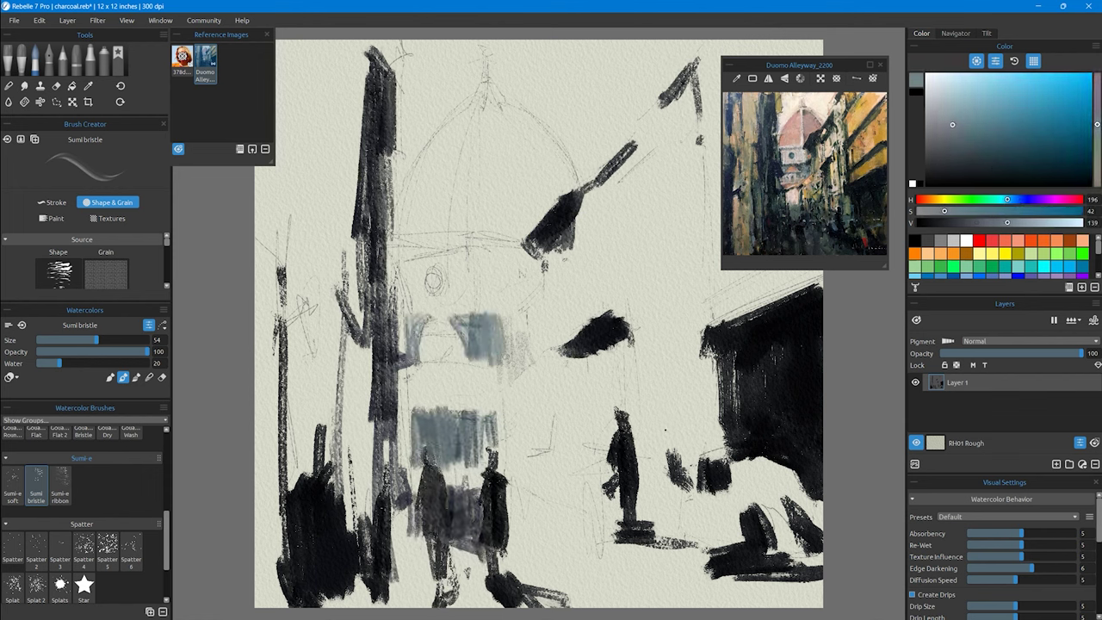
Step: Paint the round window in a darker blue-grey and shade the cornice below the dome with a softer watercolour brush
click(954, 146)
drag(433, 270, 437, 287)
click(107, 460)
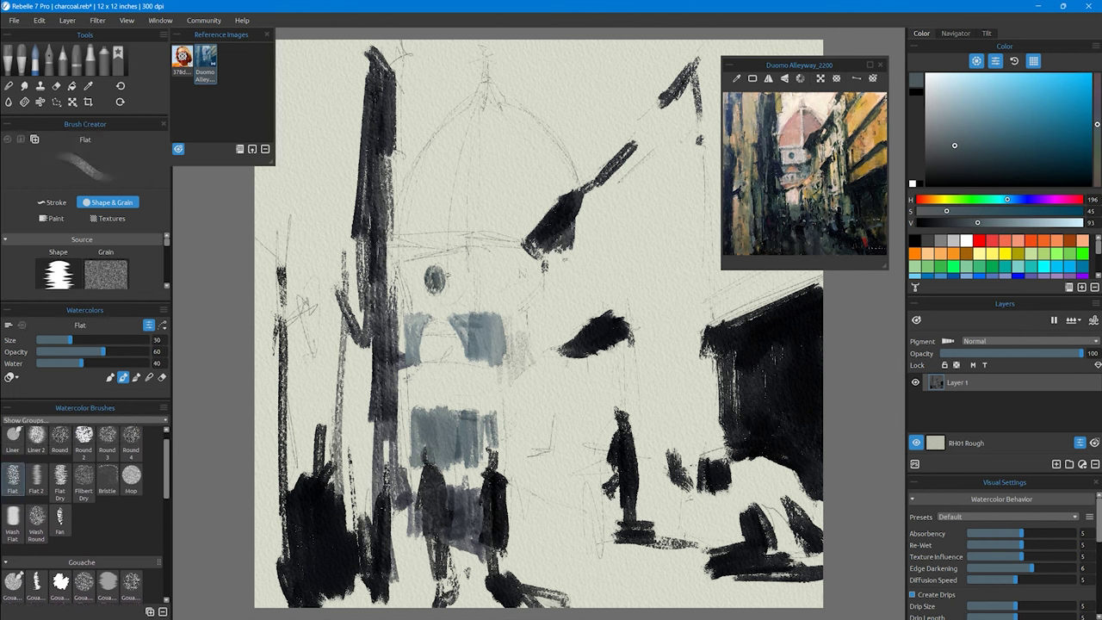
drag(394, 246, 493, 246)
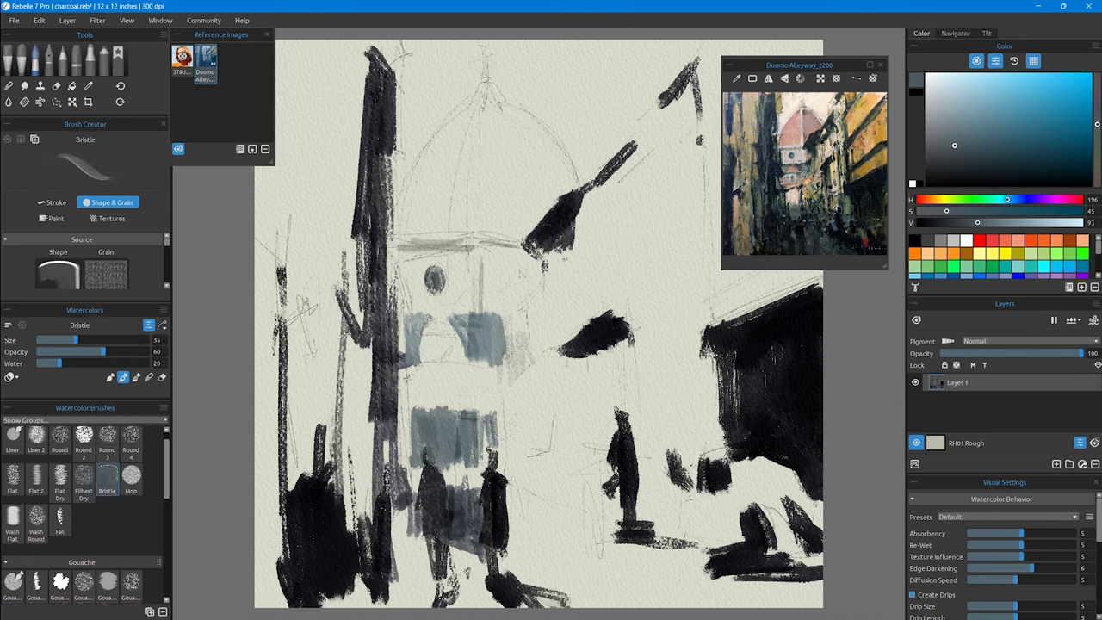
Step: Shade the walls under the eave, below the awning and beside the right building in green-grey with Bristle at size 67
ctrl+click(570, 273)
drag(569, 260, 571, 296)
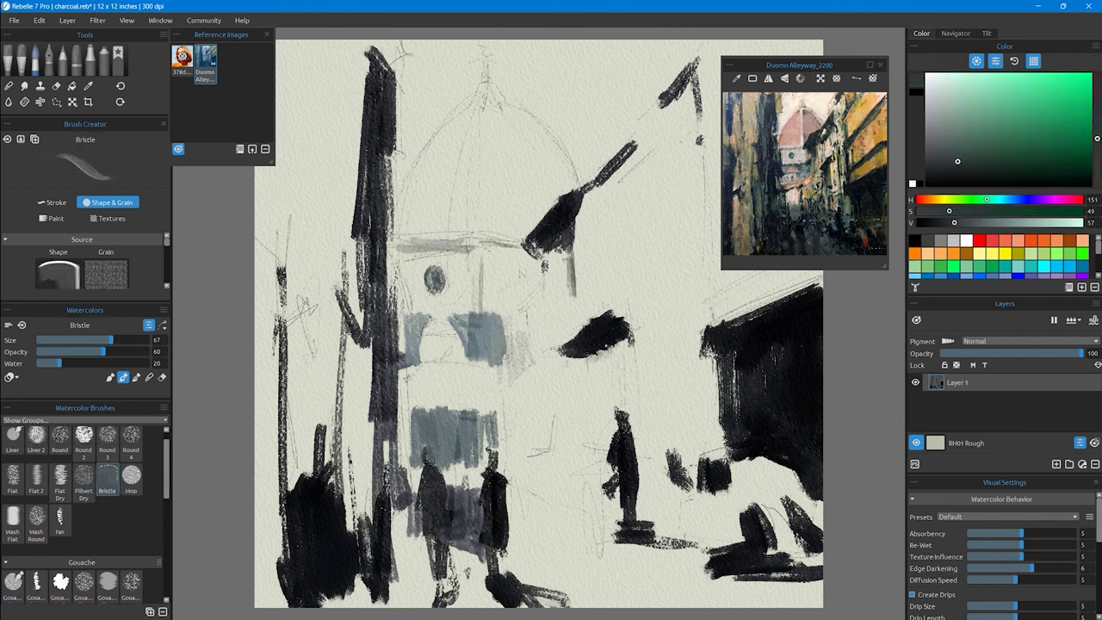
drag(595, 349, 597, 431)
drag(713, 353, 712, 465)
drag(711, 329, 711, 279)
Step: Wash the ground behind and beside the central figures with muted green-grey tones using Bristle at size 67
ctrl+click(460, 532)
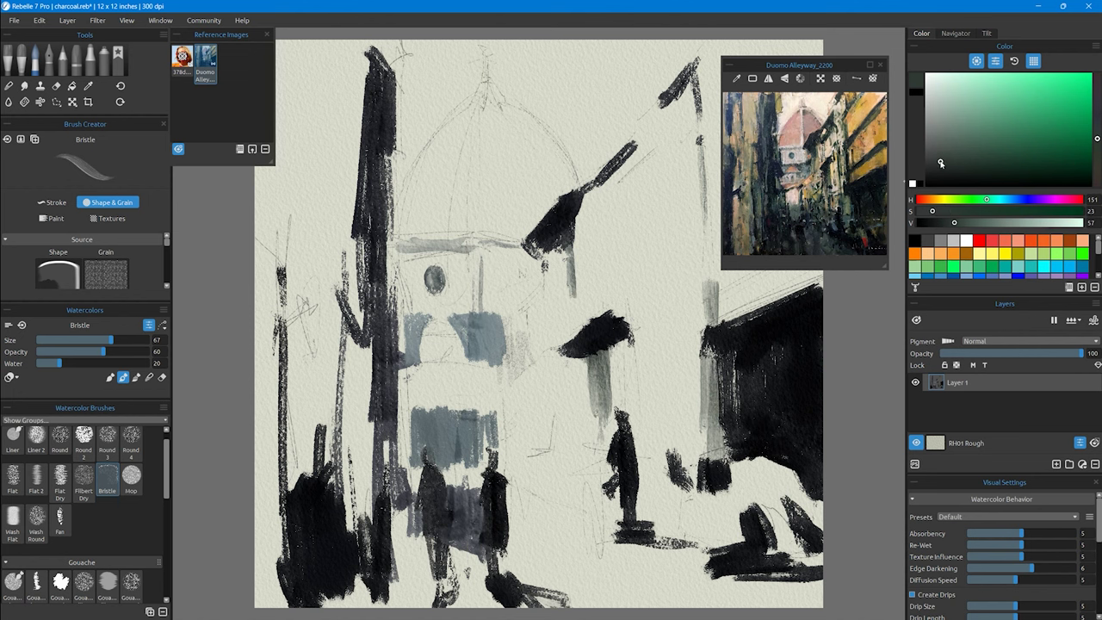
drag(460, 530, 469, 603)
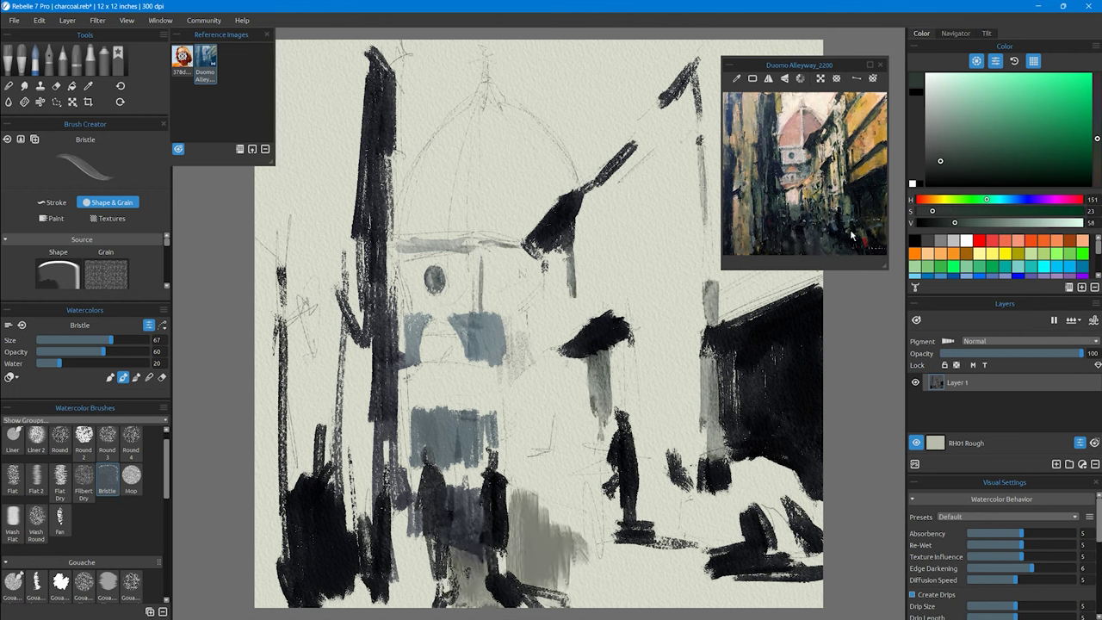
click(951, 156)
drag(517, 491, 577, 585)
drag(654, 551, 436, 607)
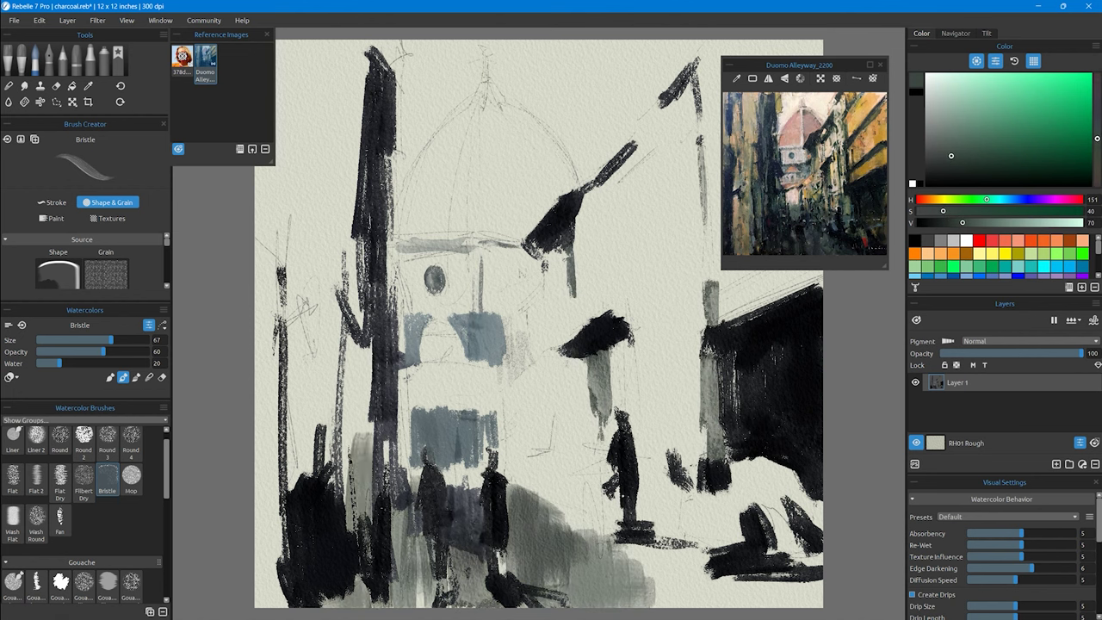
Step: Darken the ground, the shadow under the awning and the right building's base with deeper green-grey tones at hue 165
click(953, 167)
click(967, 168)
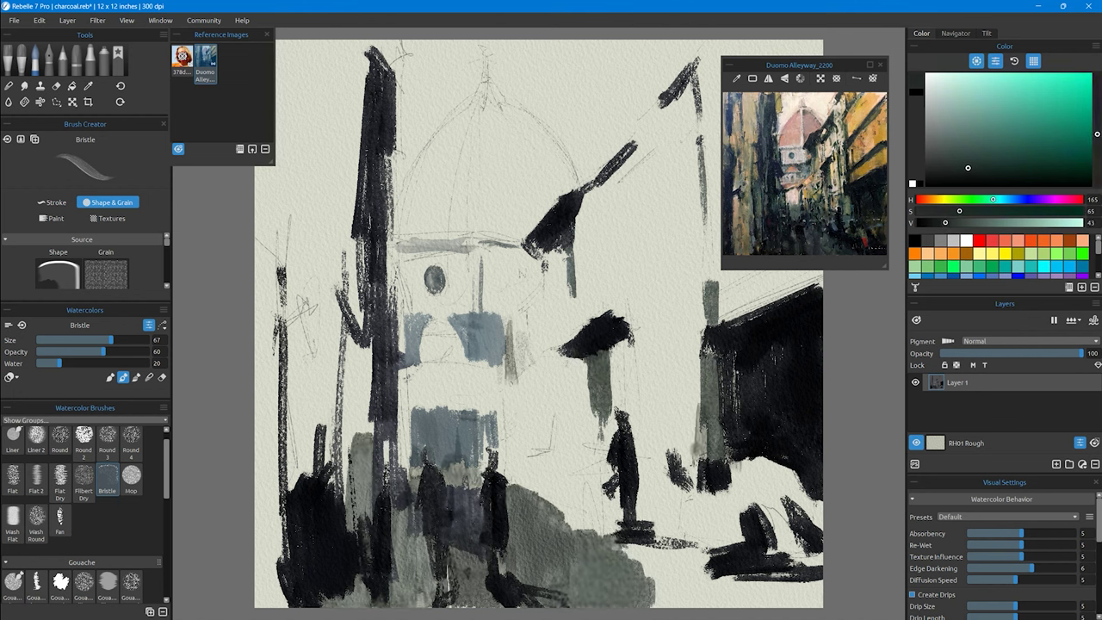
click(962, 179)
click(946, 183)
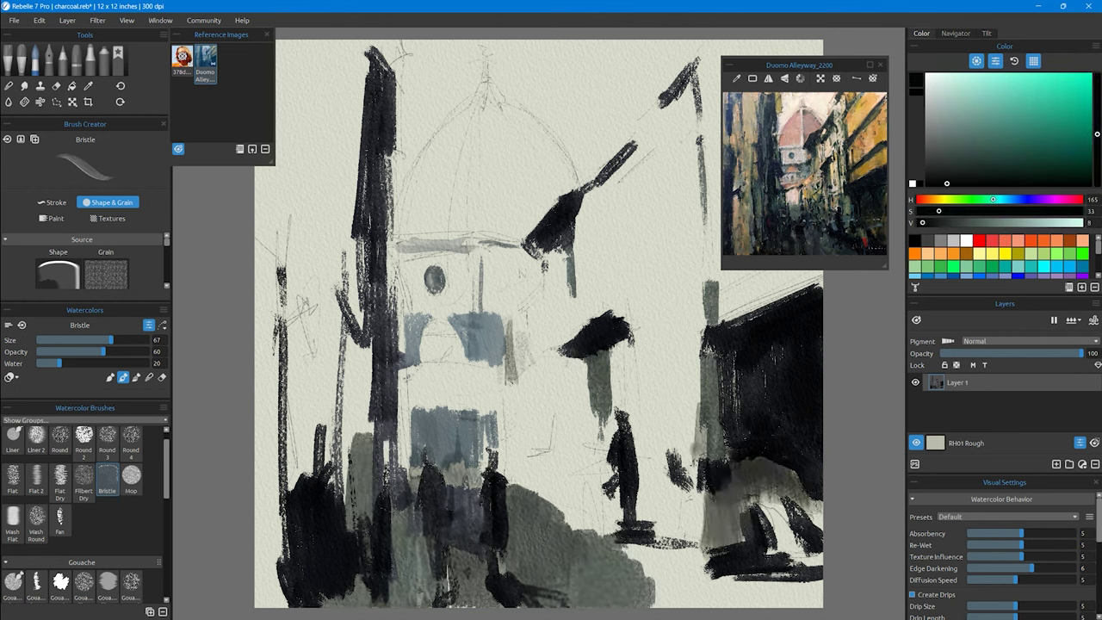
Step: Sample ochre from the reference and paint the right building's upper wall and the sunlit strips beside the building and cathedral
click(869, 155)
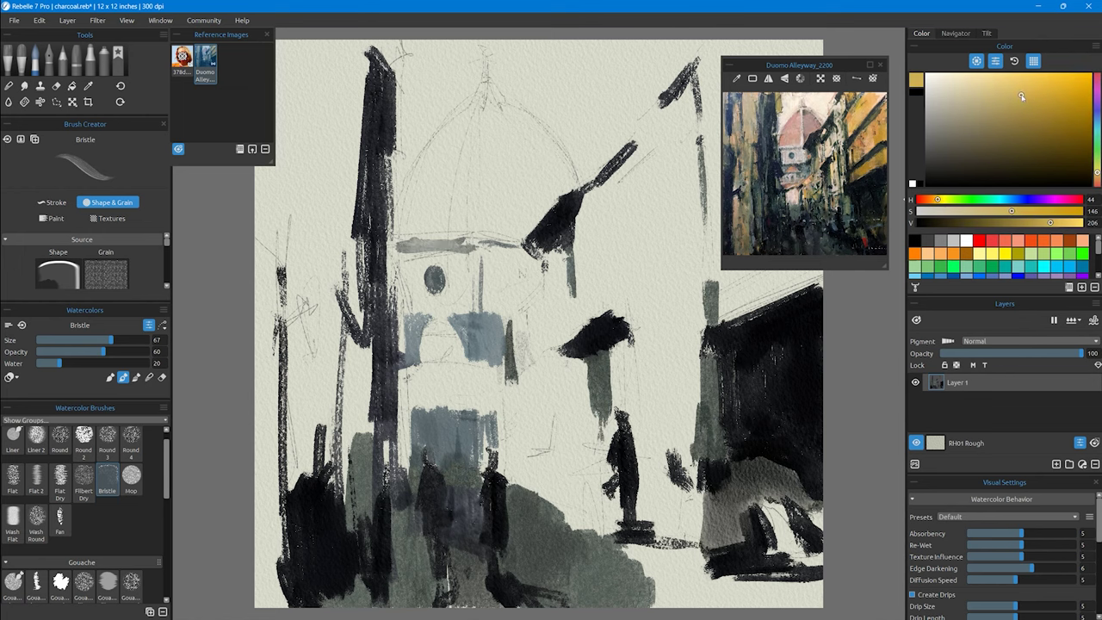
drag(801, 65, 496, 132)
mouse_move(818, 282)
mouse_down()
mouse_move(745, 297)
mouse_move(714, 323)
mouse_move(809, 185)
mouse_up()
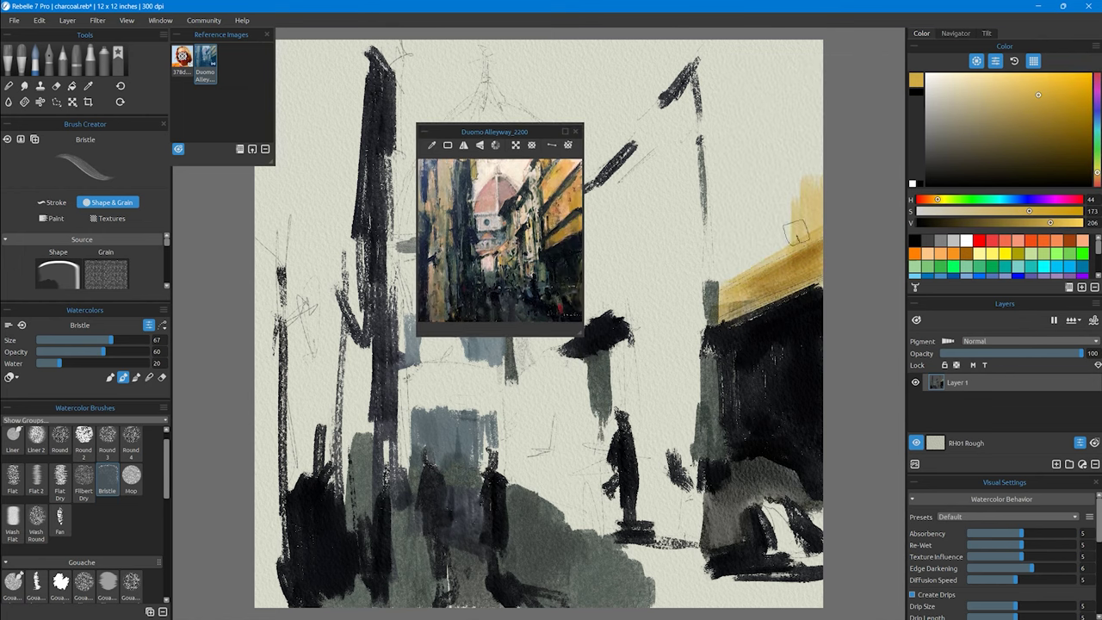
drag(693, 289, 693, 430)
drag(516, 379, 521, 422)
Step: Paint vertical strokes of ochre and beige on the left building's lower wall
click(1032, 86)
drag(332, 340, 314, 491)
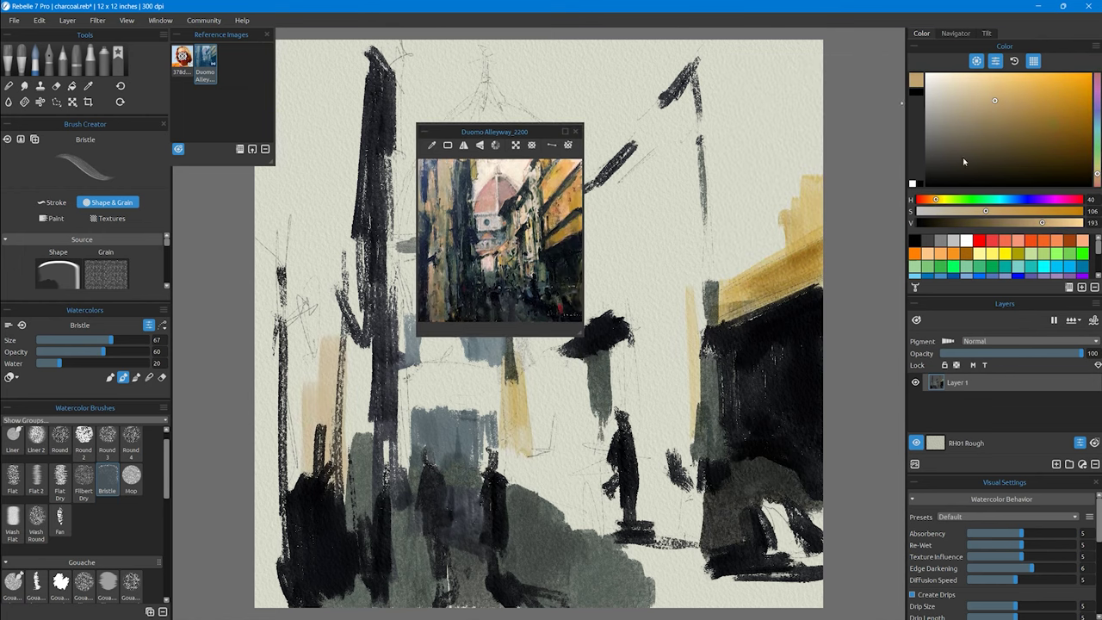
drag(293, 262, 297, 486)
Step: Paint the dome's left half in terracotta at hue 18 and its right half in a darker red at hue 10
drag(936, 199, 926, 199)
click(992, 102)
drag(516, 132, 756, 109)
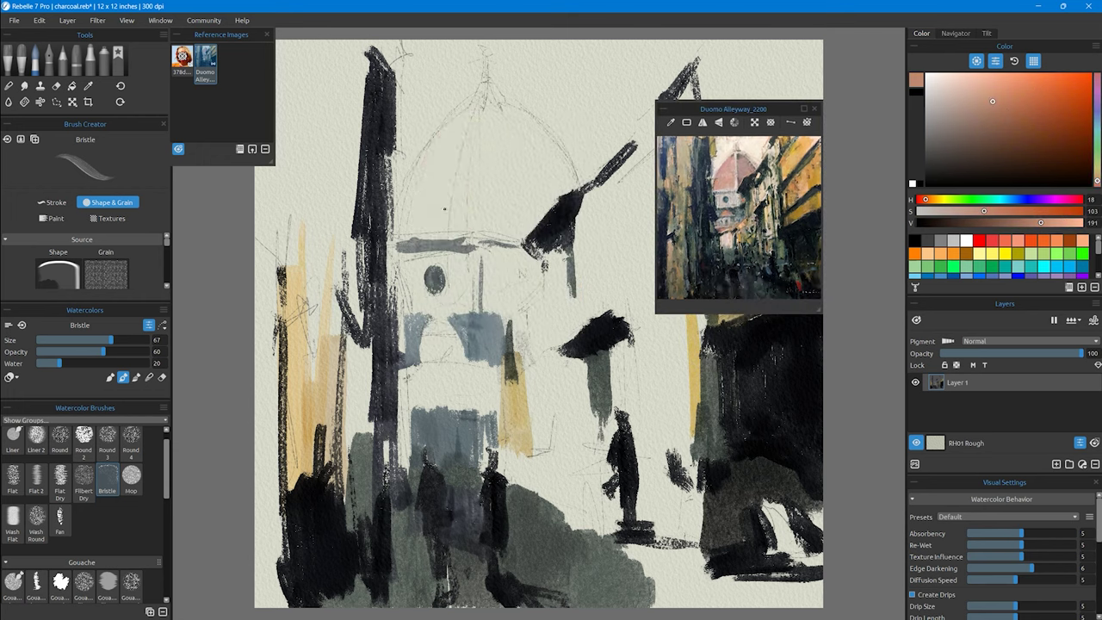
drag(478, 116, 463, 198)
drag(925, 199, 921, 200)
click(985, 117)
drag(489, 112, 495, 189)
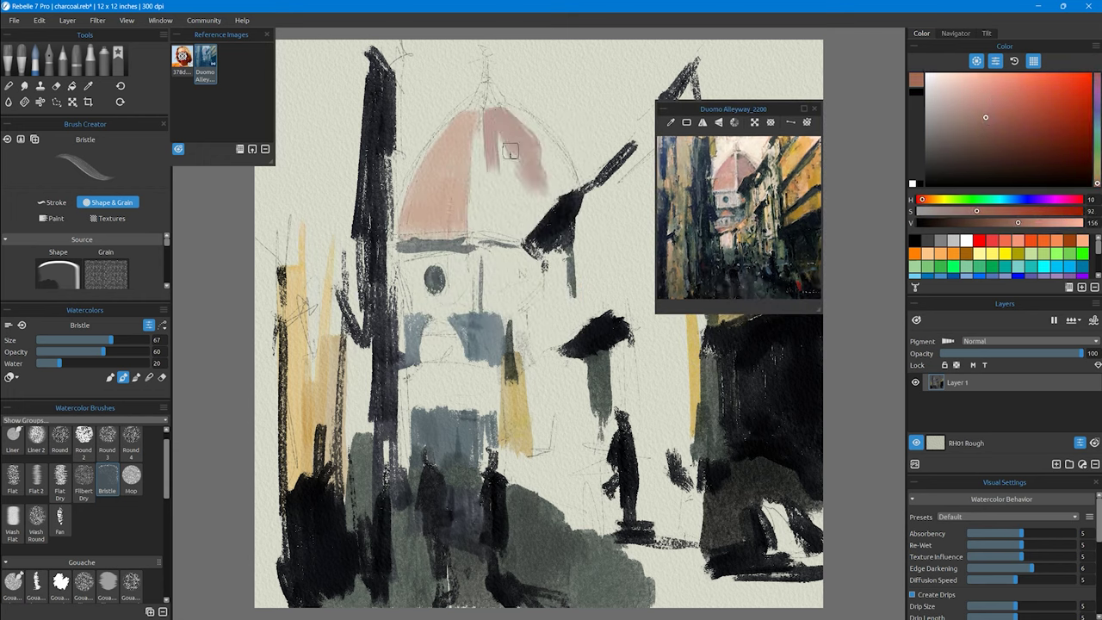
mouse_move(508, 129)
mouse_down()
mouse_move(484, 214)
mouse_move(538, 159)
mouse_move(516, 233)
mouse_up()
drag(551, 155, 505, 187)
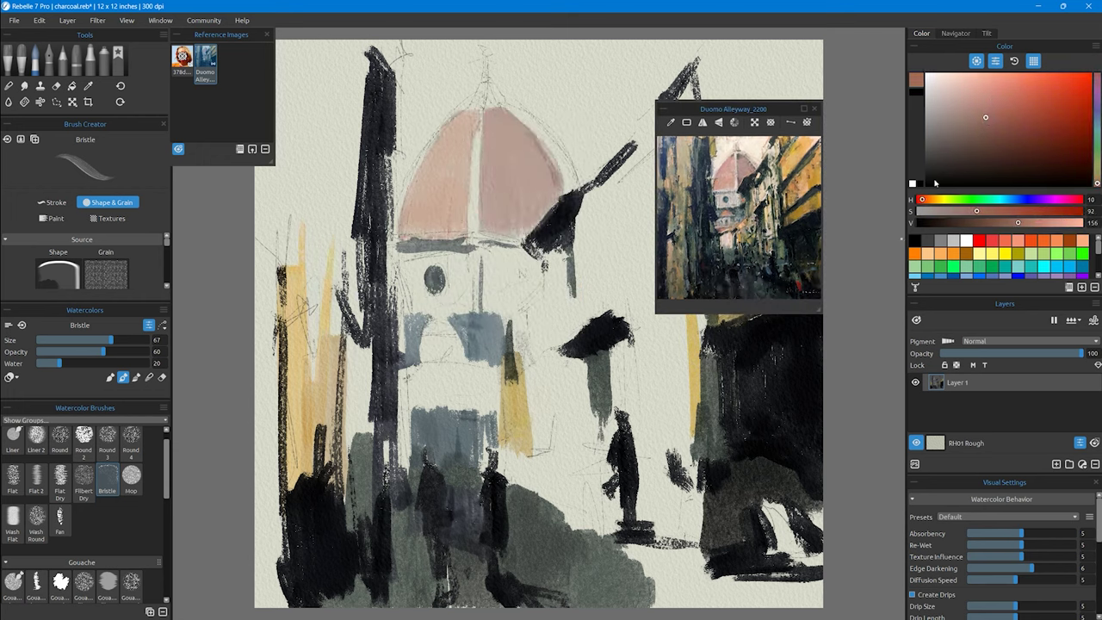
Step: Tint the facade around the round window pale pink and shade the lantern and cornice in grey at hue 168
click(966, 146)
click(936, 89)
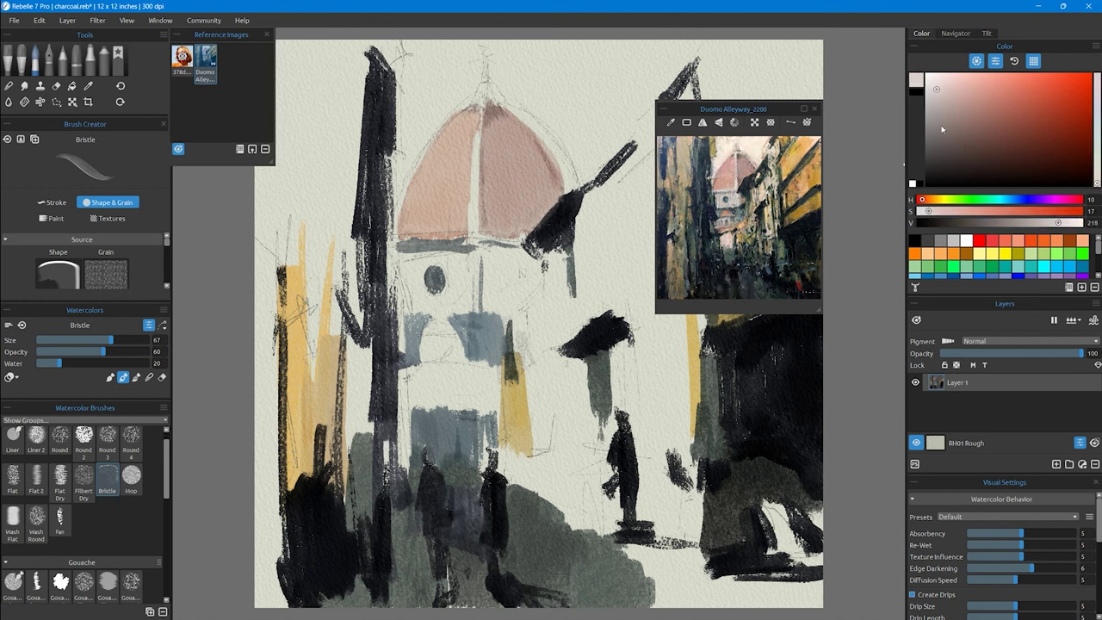
click(994, 199)
click(930, 155)
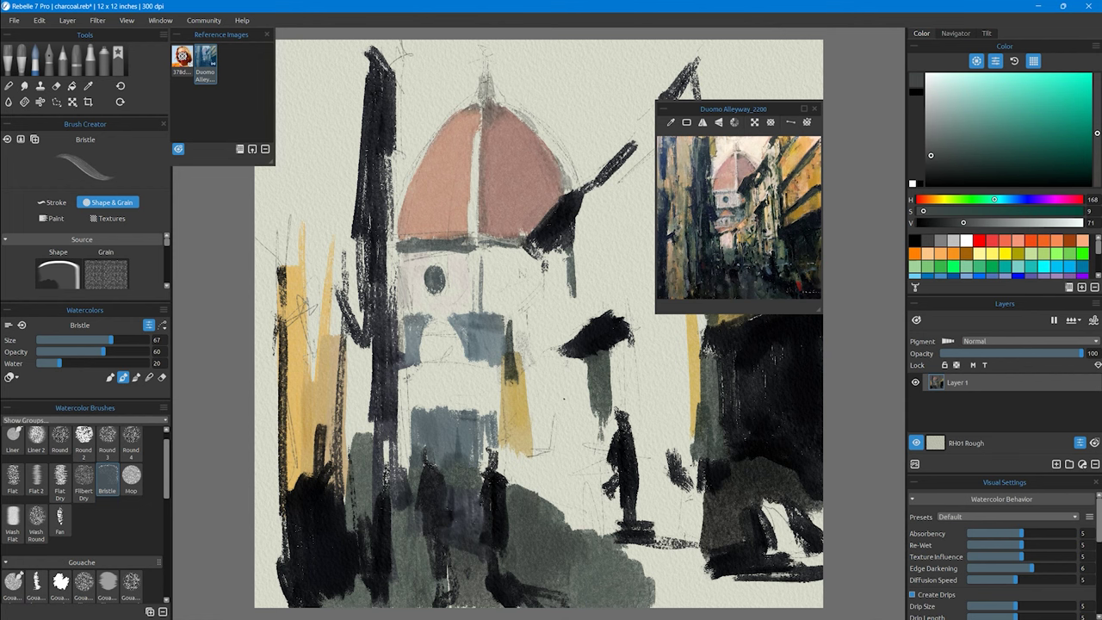
Step: Wash the left building in beige and darker ochre with Round at size 100, and shade the right building's yellow edge in olive
click(60, 439)
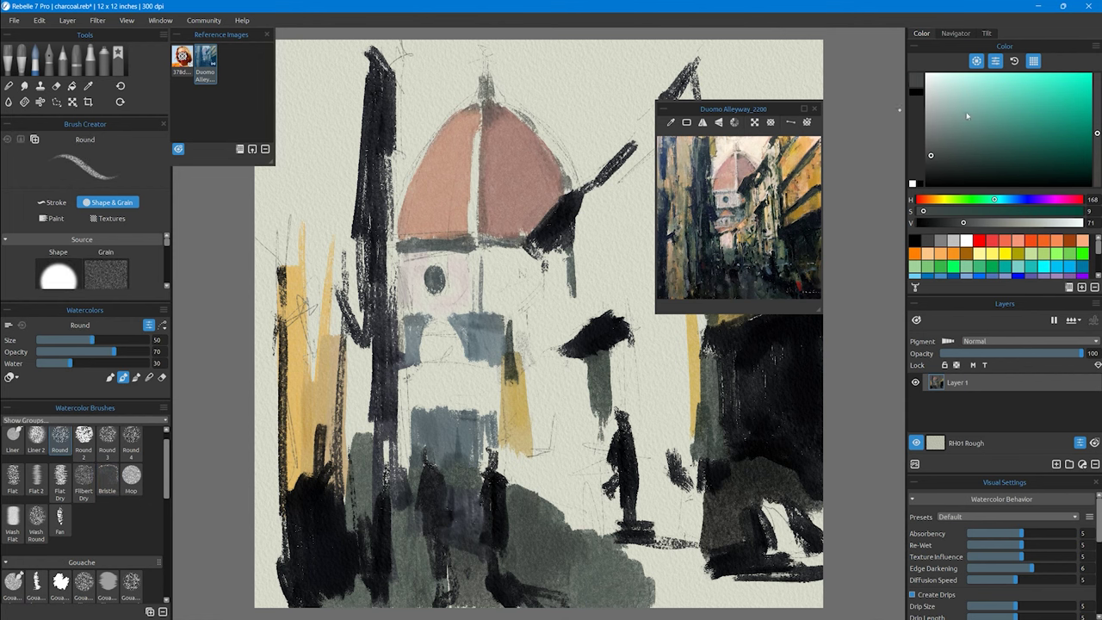
click(969, 96)
drag(362, 165, 331, 319)
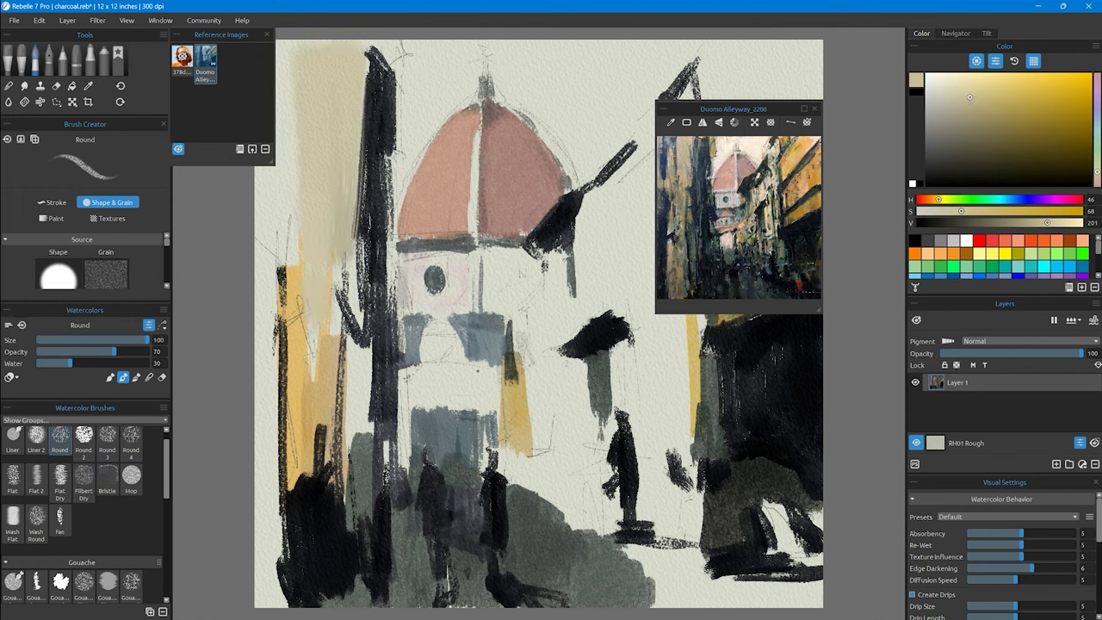
click(1001, 116)
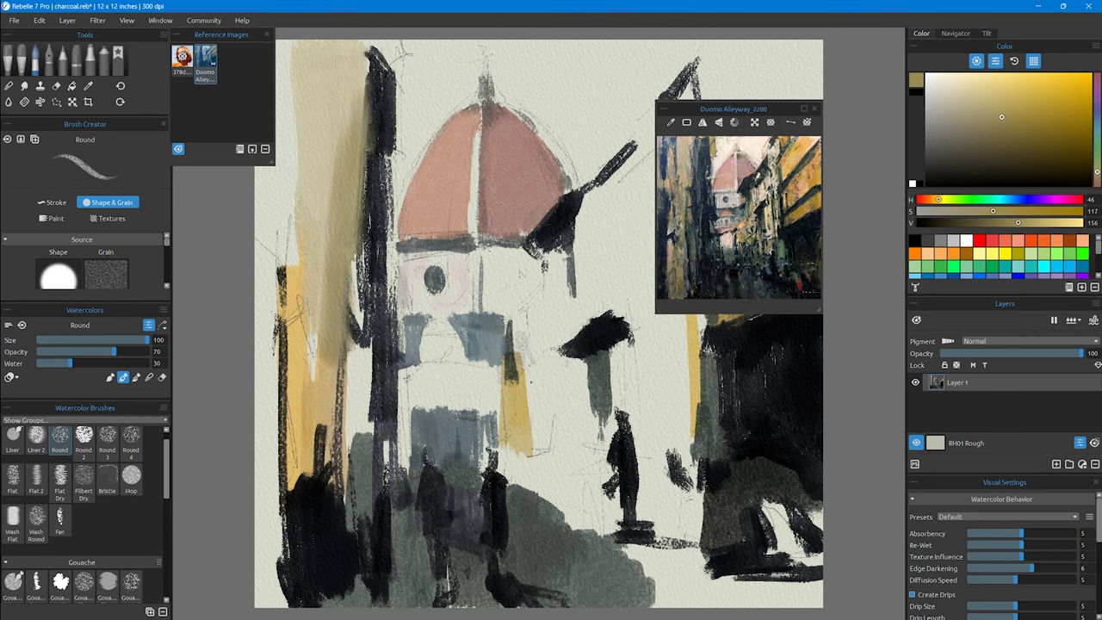
drag(691, 401, 689, 460)
alt+click(687, 380)
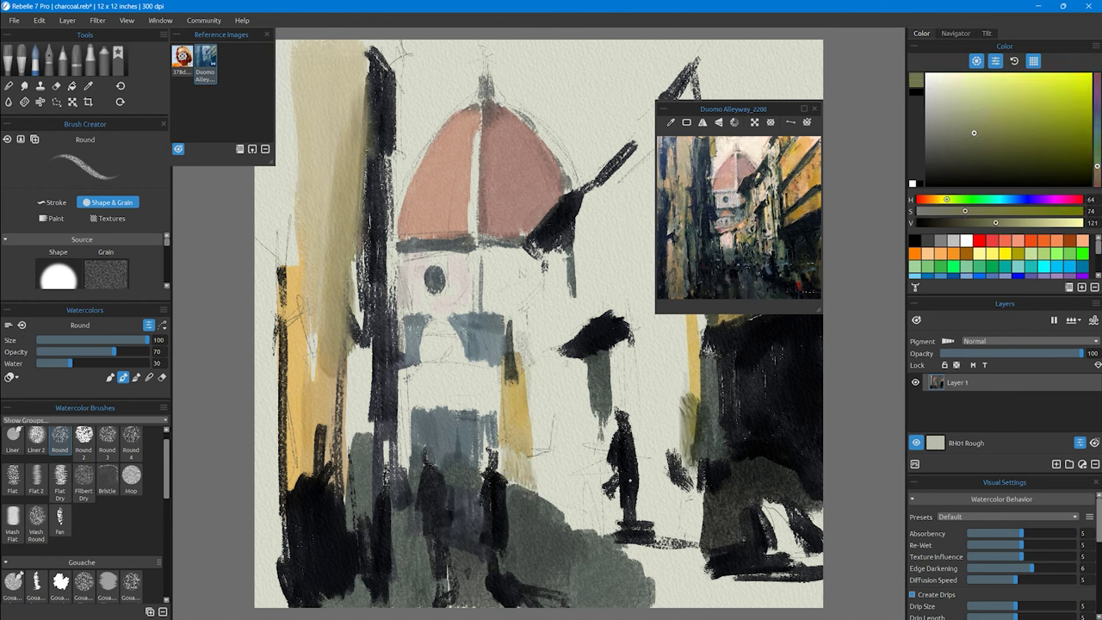
Step: Add dark details to the cathedral's small arched structure and the awning with Filbert Dry and Gouache Flat 2
click(83, 482)
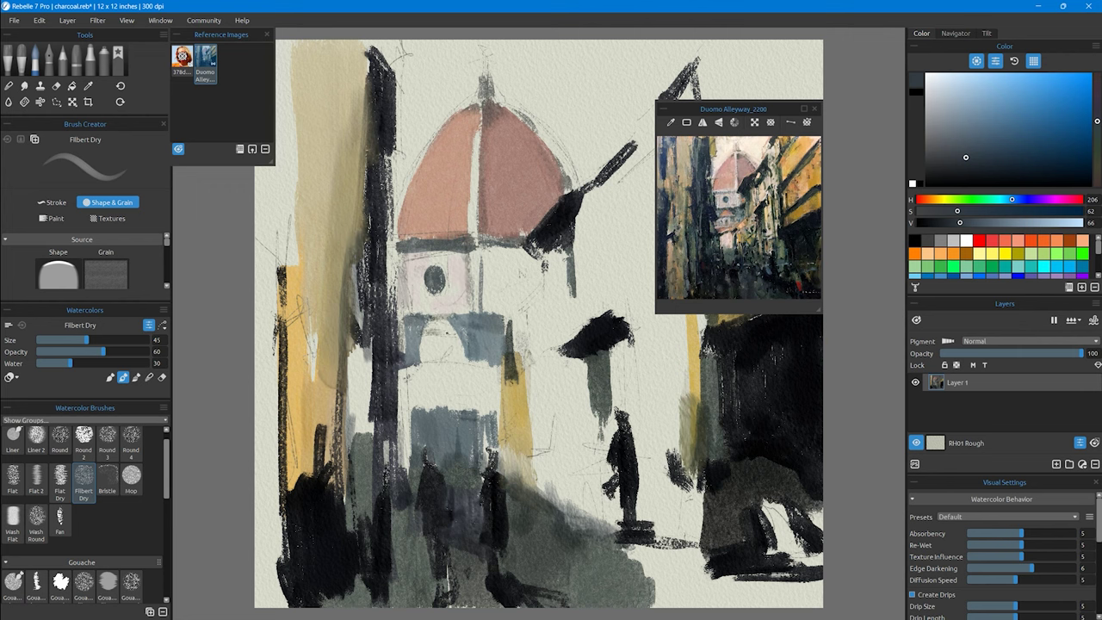
click(929, 172)
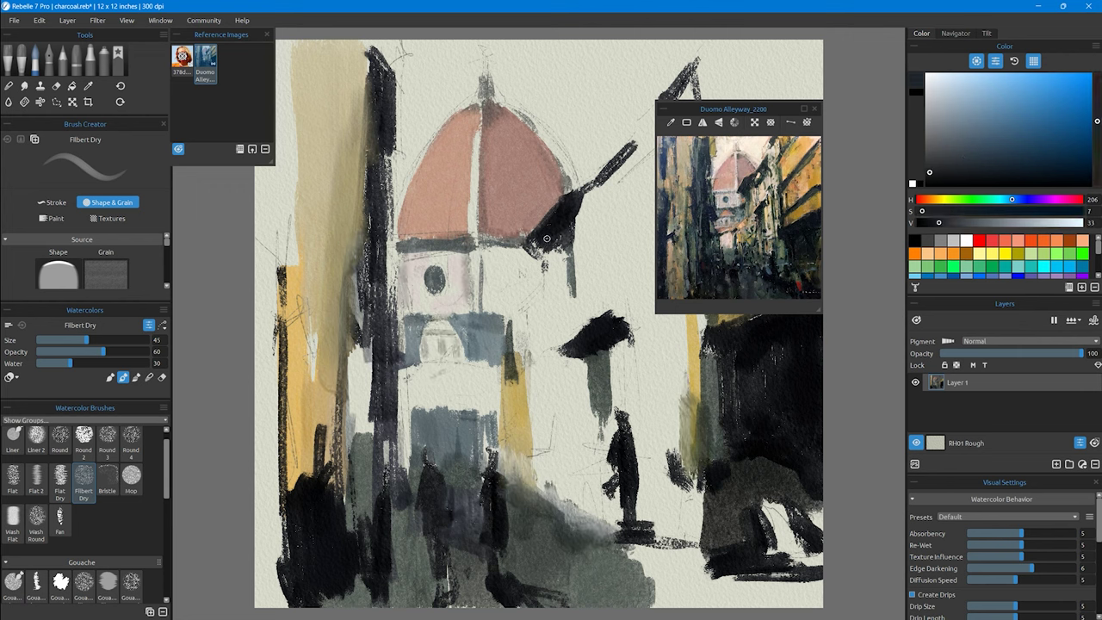
scroll(81, 482, down, 4)
click(36, 469)
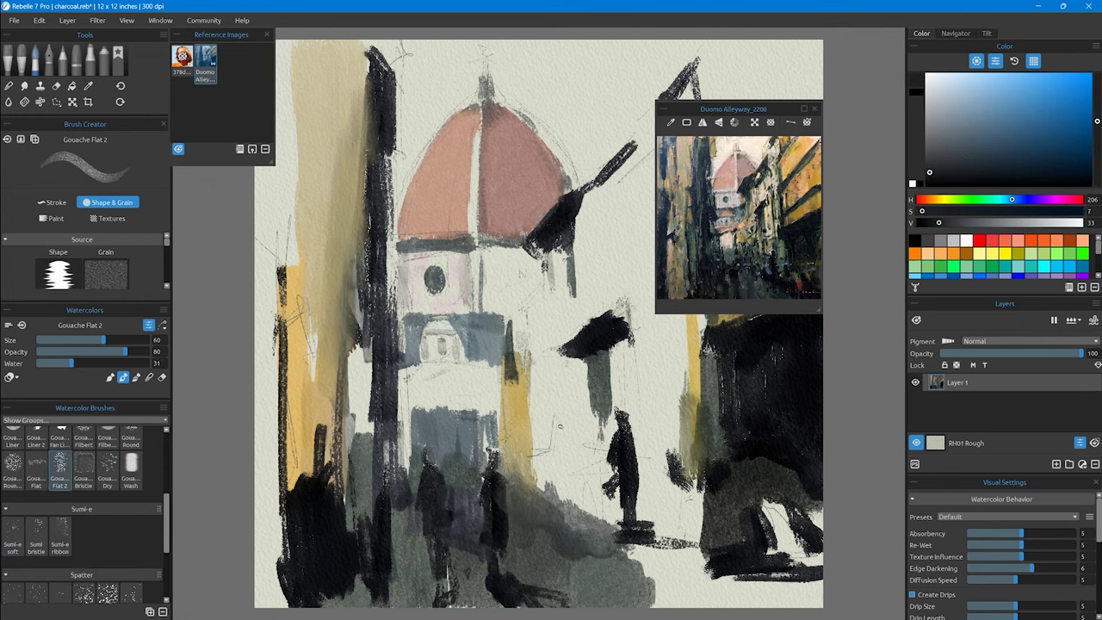
Step: Draw thin dark building edges and extend the diagonal roofline using Sumi-e ribbon at size 39 with a colour sampled from the reference
scroll(82, 500, down, 2)
click(60, 459)
click(757, 258)
drag(732, 109, 420, 143)
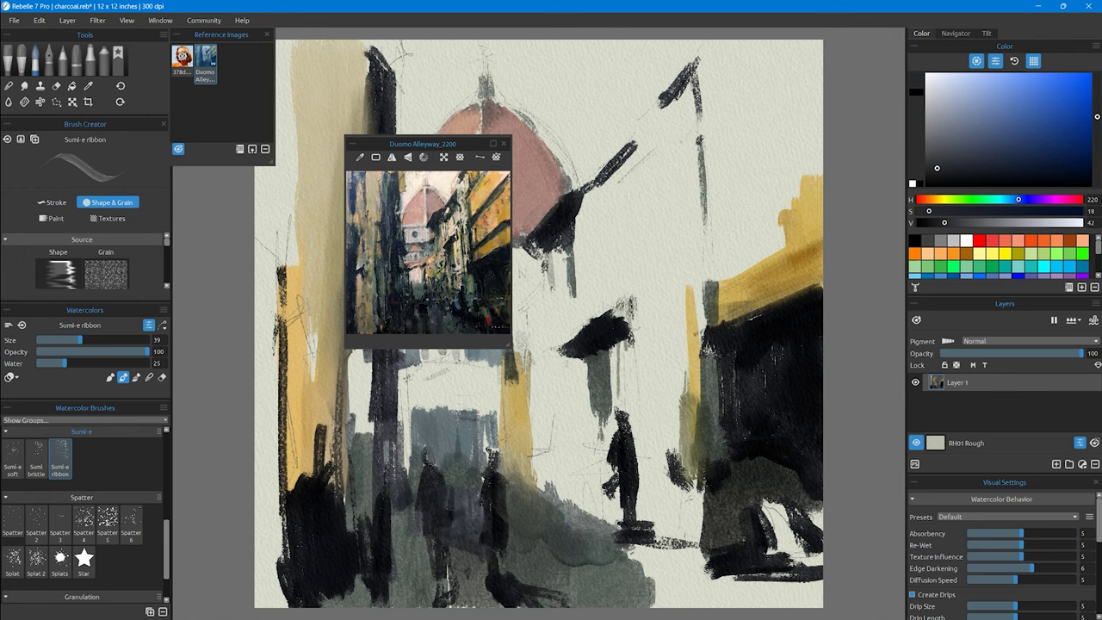
click(987, 33)
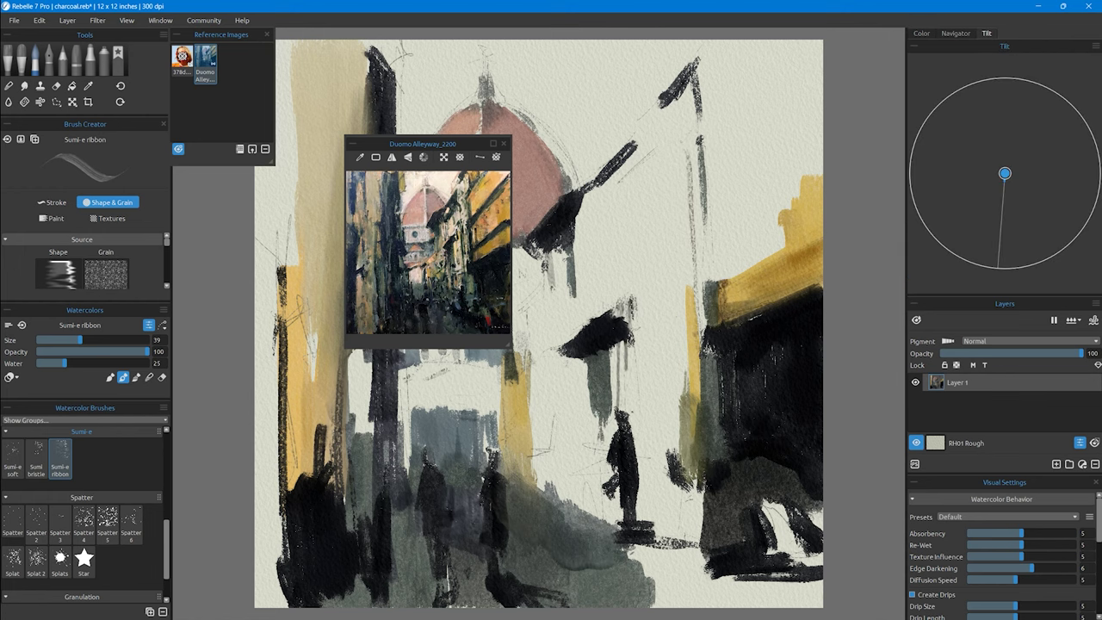
drag(721, 42, 631, 165)
Step: Paint a pinkish-white patch of sky beside the dome using a colour sampled from the reference
click(440, 186)
drag(544, 176, 618, 98)
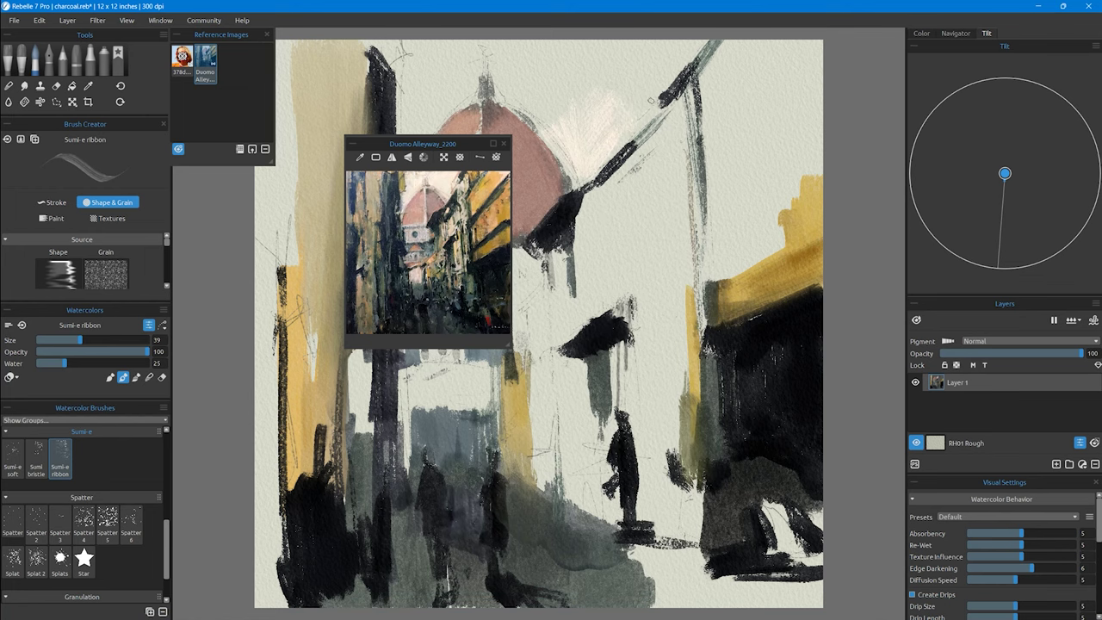
drag(422, 143, 769, 78)
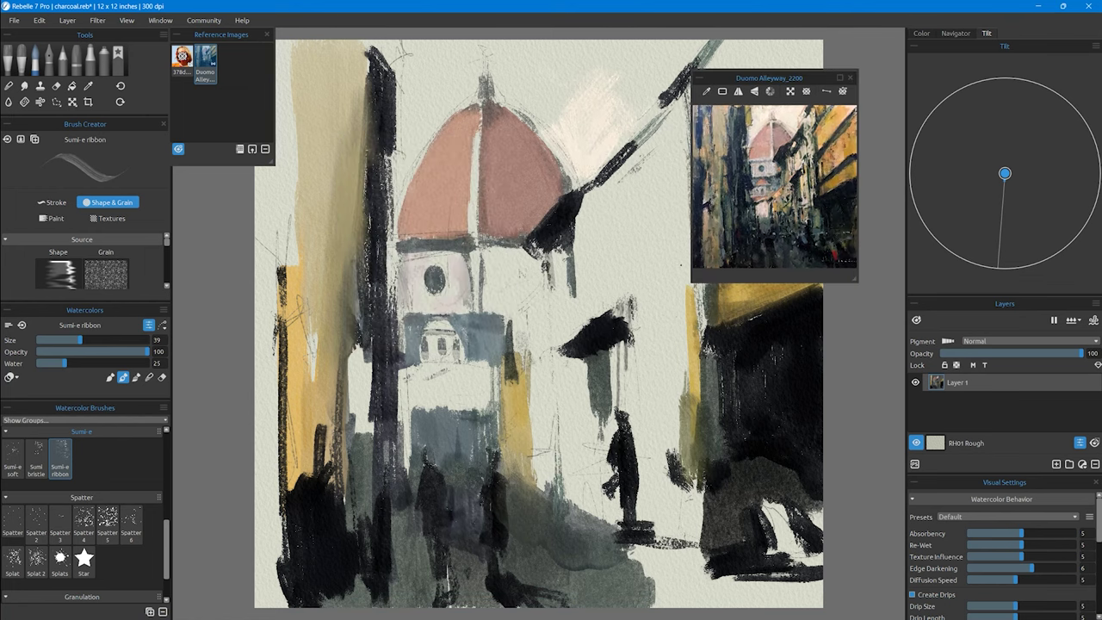
Step: Save the painting as a new file named charcoal2
key(ctrl+shift+s)
text(charcoal2)
key(Return)
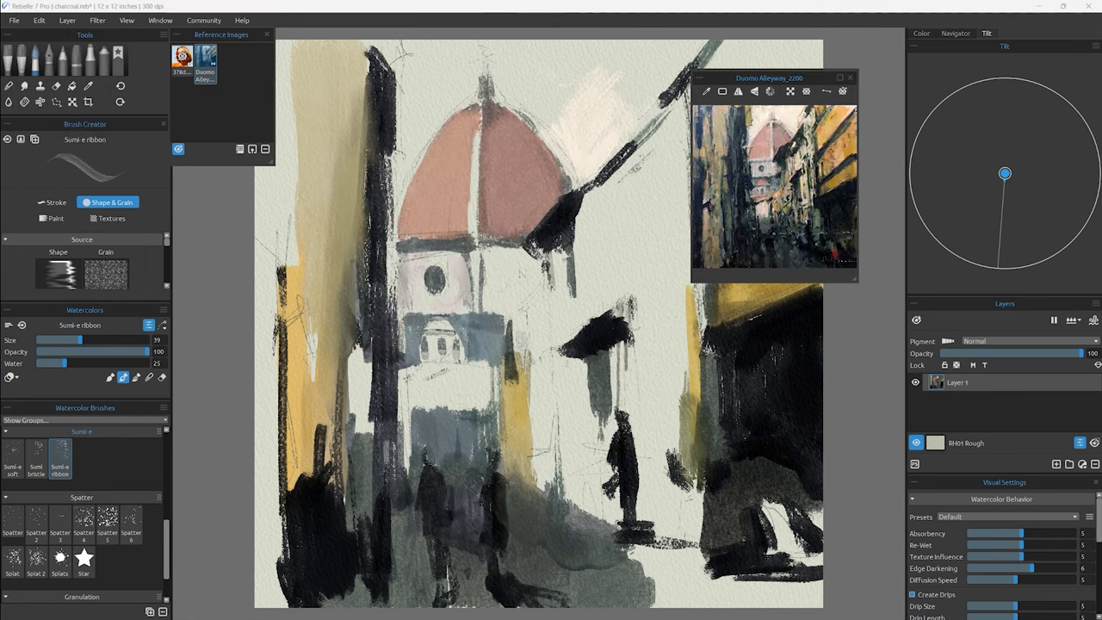
Step: Close the Duomo Alleyway reference and clear the painting from Layer 1
click(850, 78)
click(67, 20)
click(168, 170)
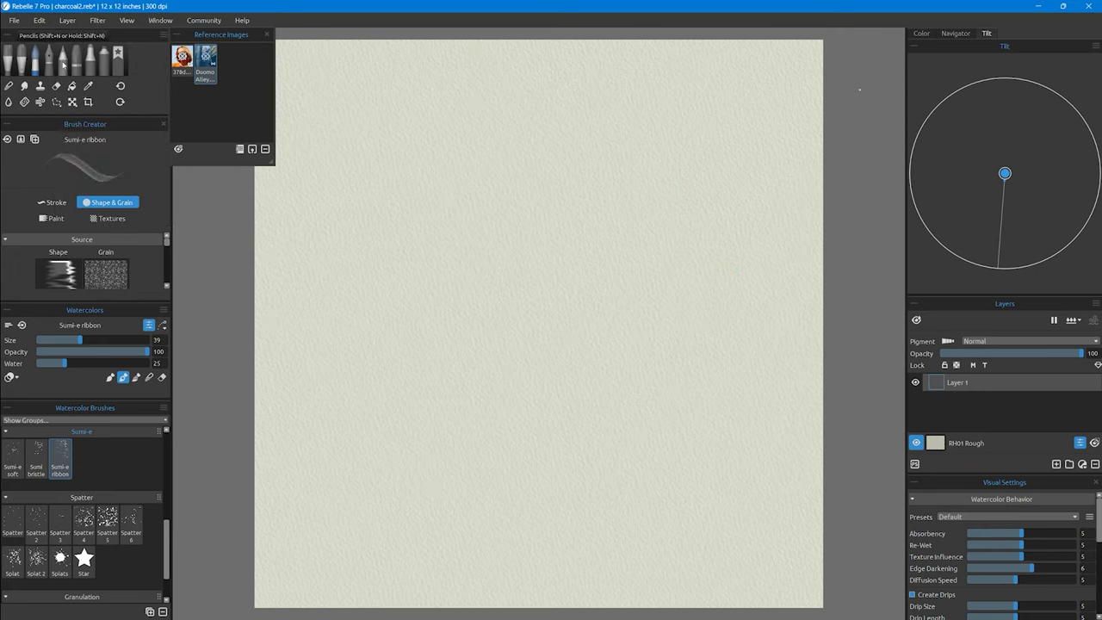
Step: Choose the Oval 2 pastel brush and turn on pigment colour mixing for Layer 1
click(77, 60)
click(108, 440)
drag(491, 258, 528, 214)
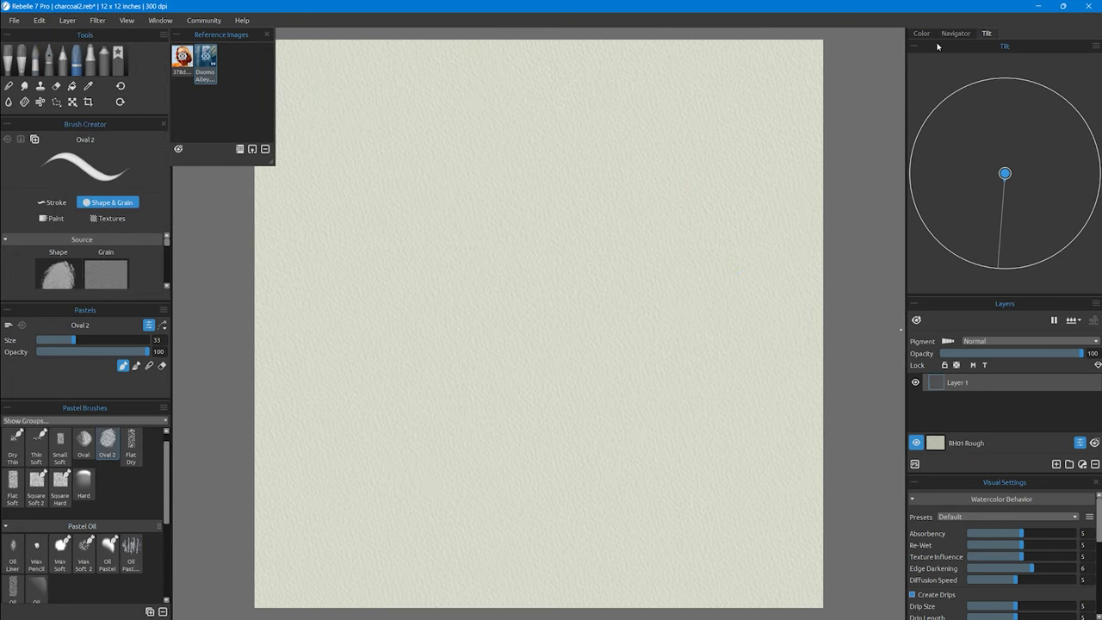
click(921, 33)
click(948, 341)
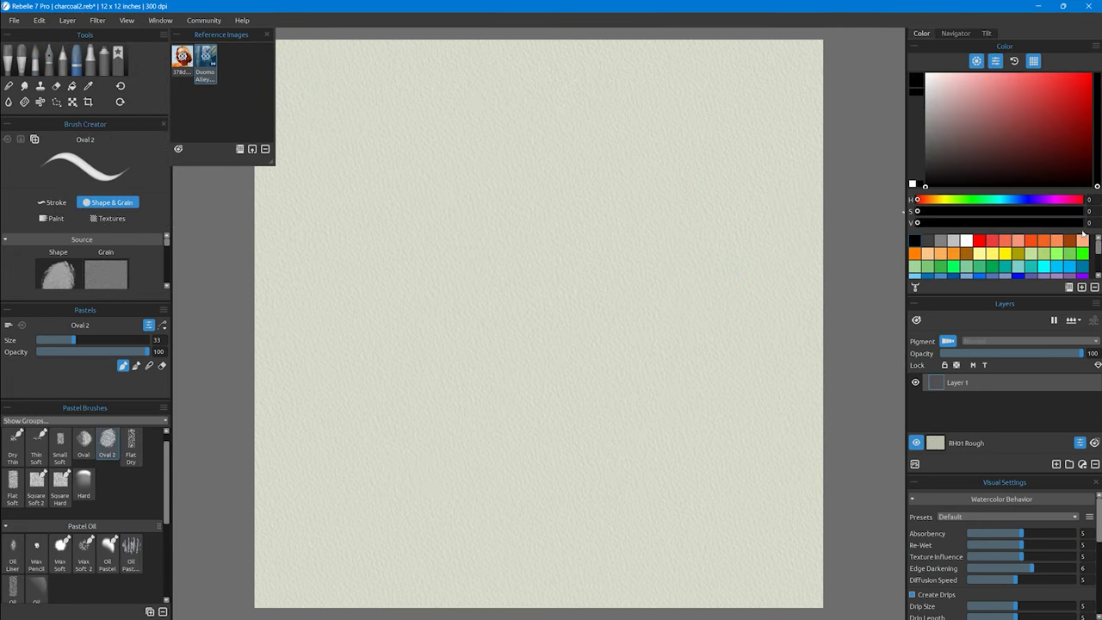
Step: Change the canvas texture to EX36 Gesso Medium and look through the pigment sets in the Color Set Library
click(935, 443)
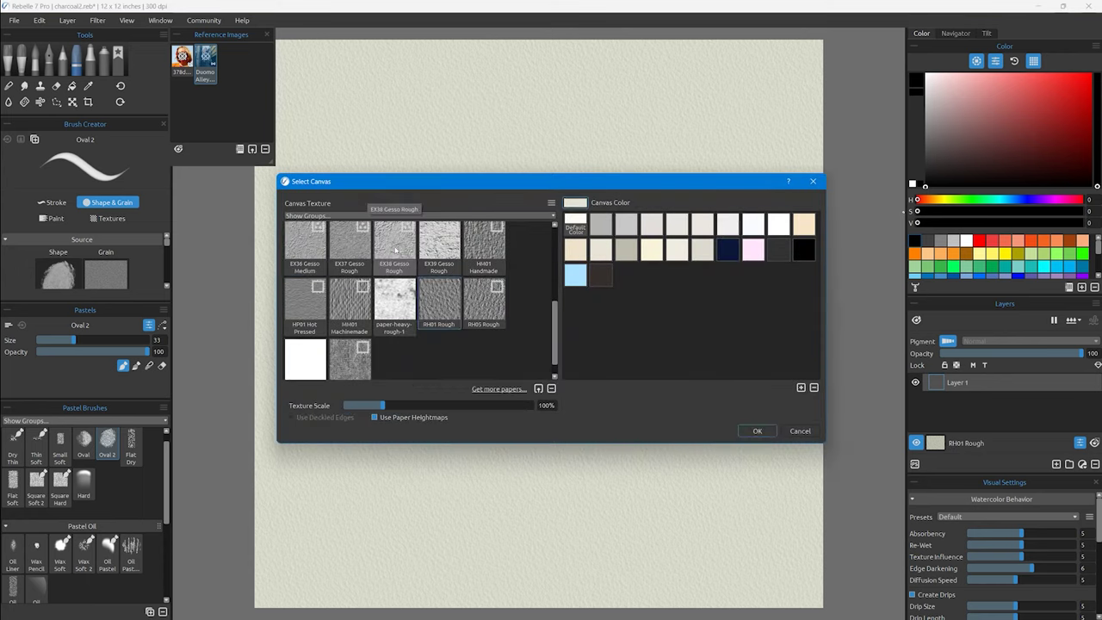
click(757, 432)
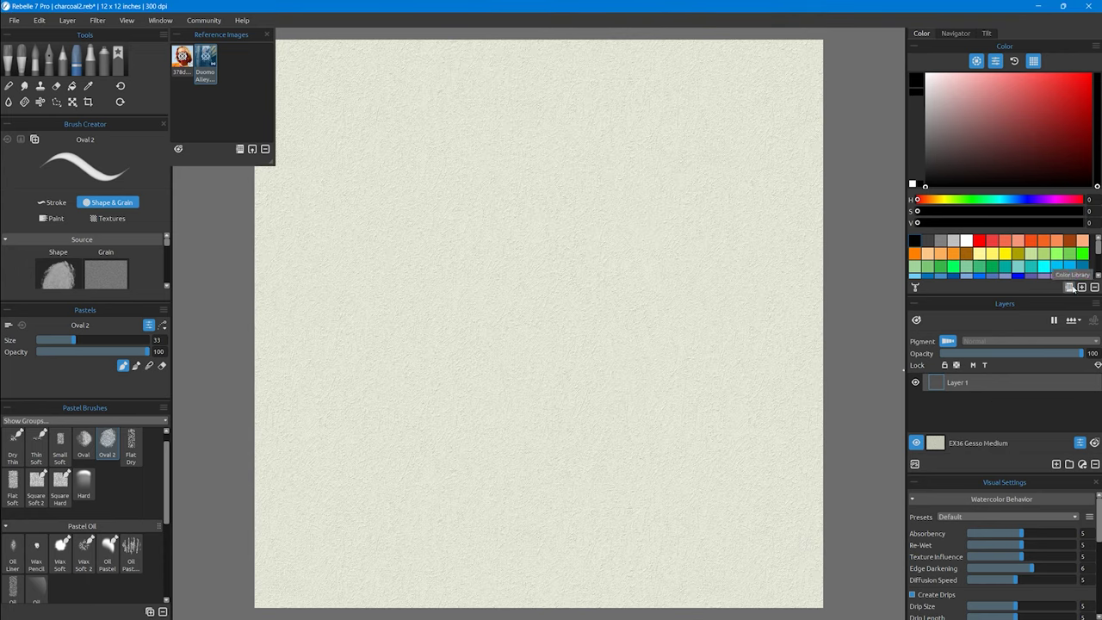
click(1069, 286)
click(828, 142)
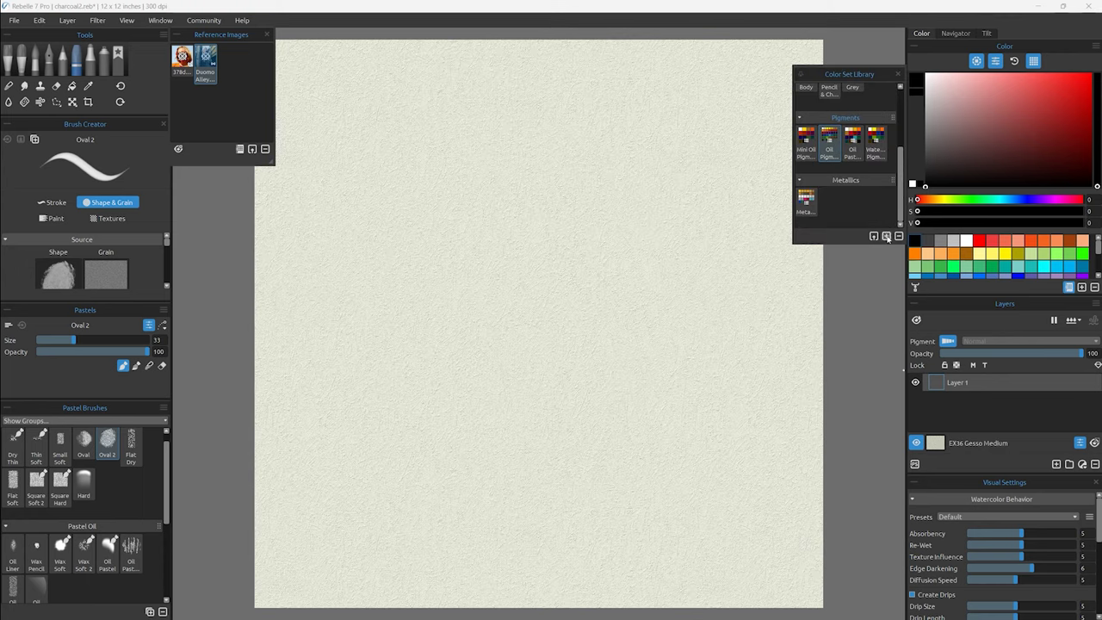
click(1069, 286)
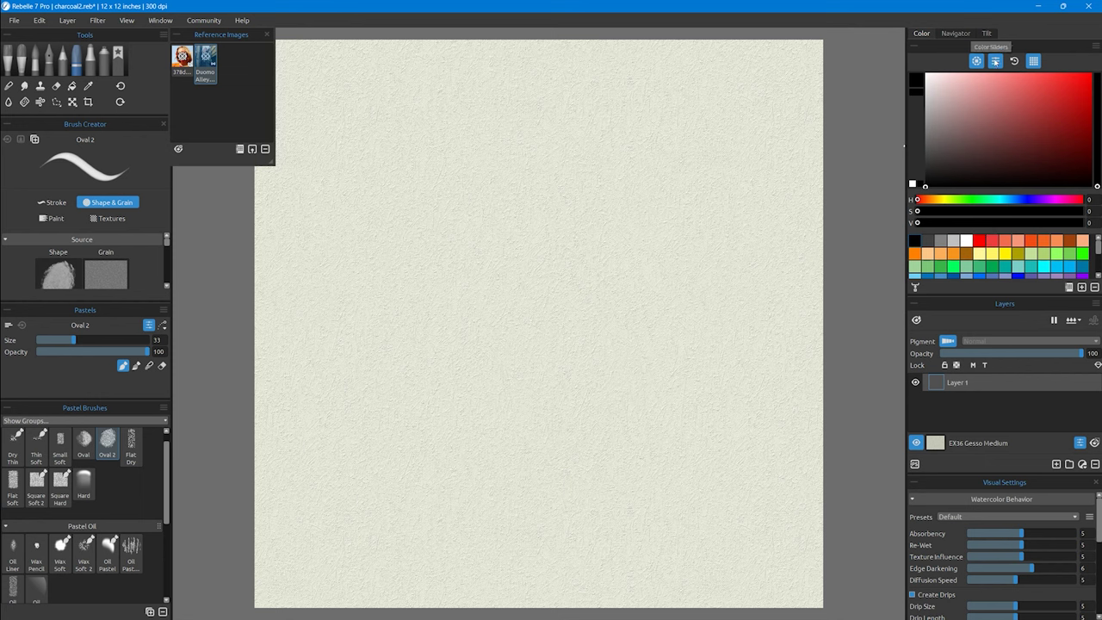
Step: Scribble red and black test strokes with the Oval 2 pastel and blend them together at size 100
mouse_move(560, 250)
mouse_down()
mouse_move(585, 181)
mouse_move(598, 276)
mouse_up()
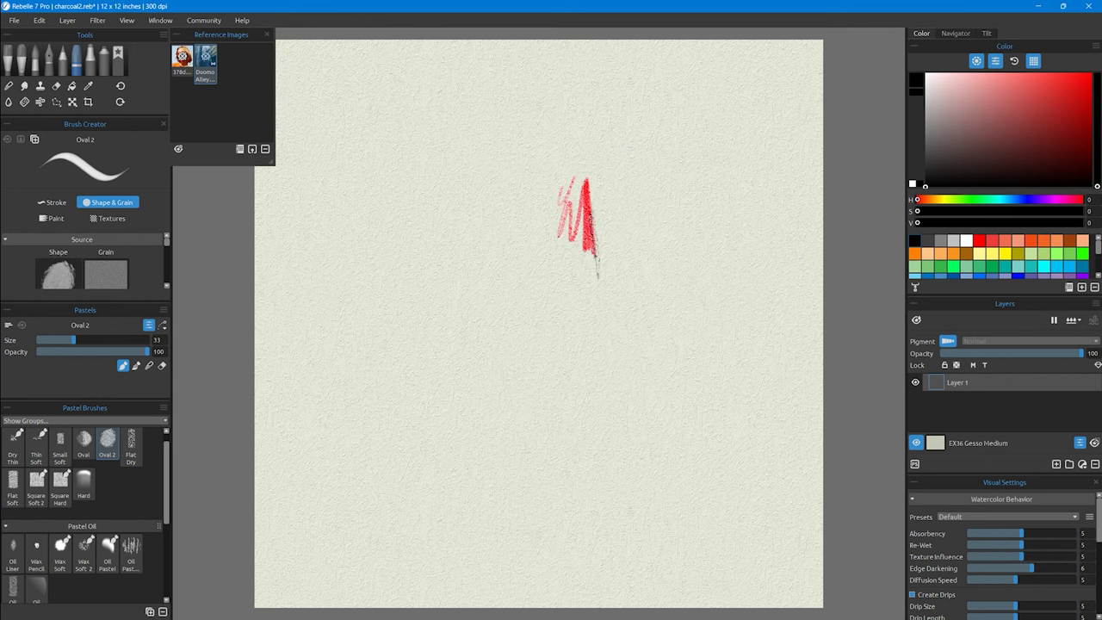
drag(587, 186, 610, 211)
drag(538, 288, 632, 220)
key(m)
mouse_move(548, 260)
mouse_down()
mouse_move(564, 297)
mouse_move(594, 310)
mouse_up()
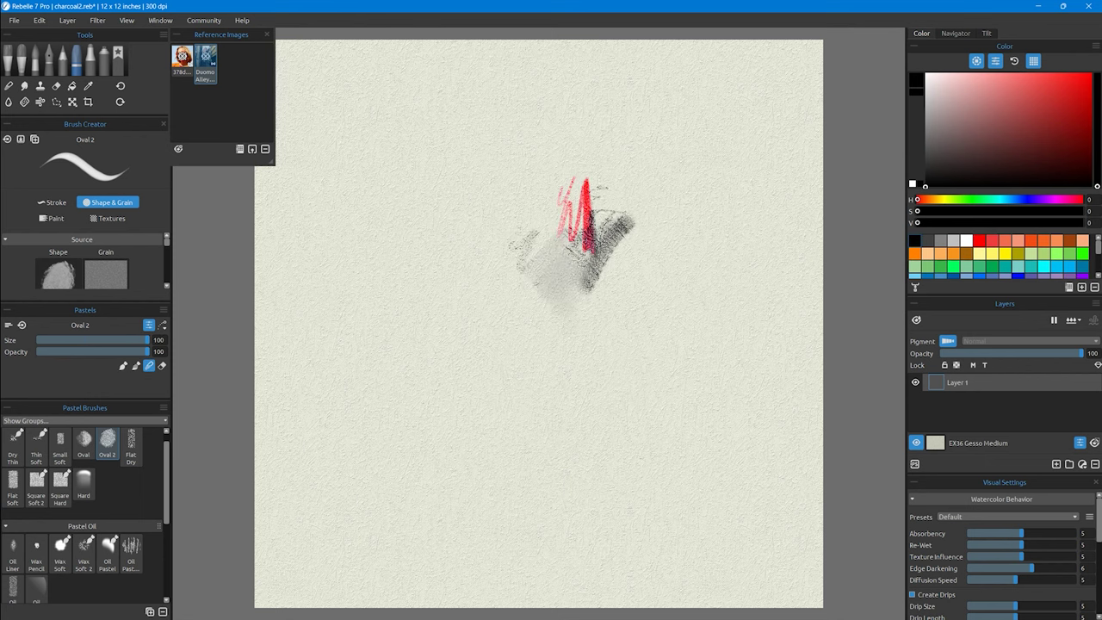
drag(594, 177, 607, 284)
Step: Paint overlapping yellow and blue pastel test patches with Oval 2 at size 100 and blend them together
click(717, 606)
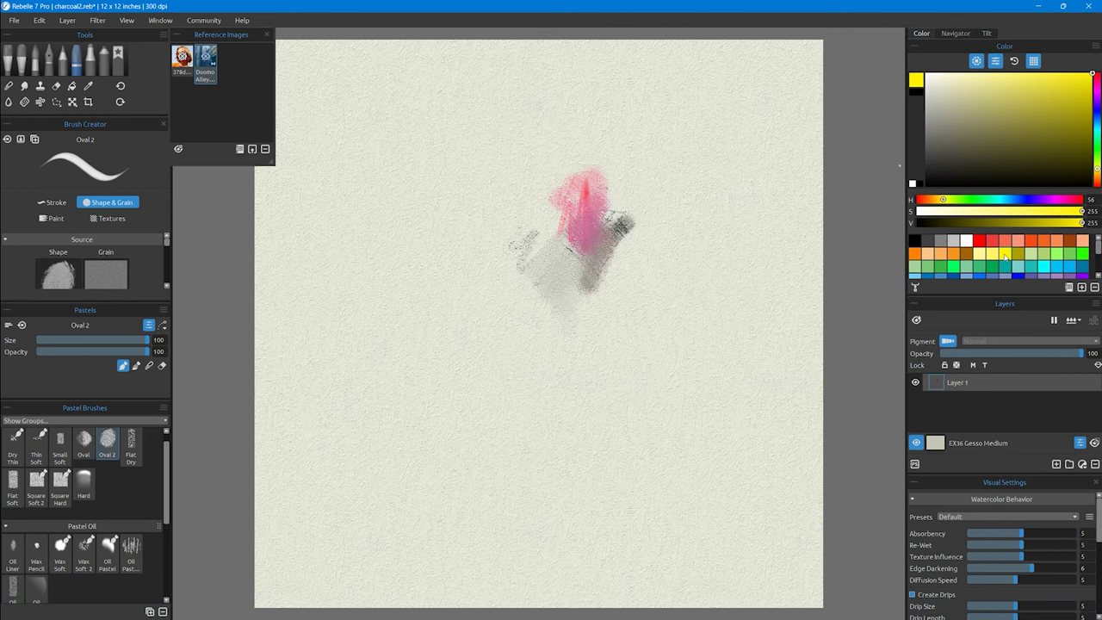
drag(602, 189, 504, 271)
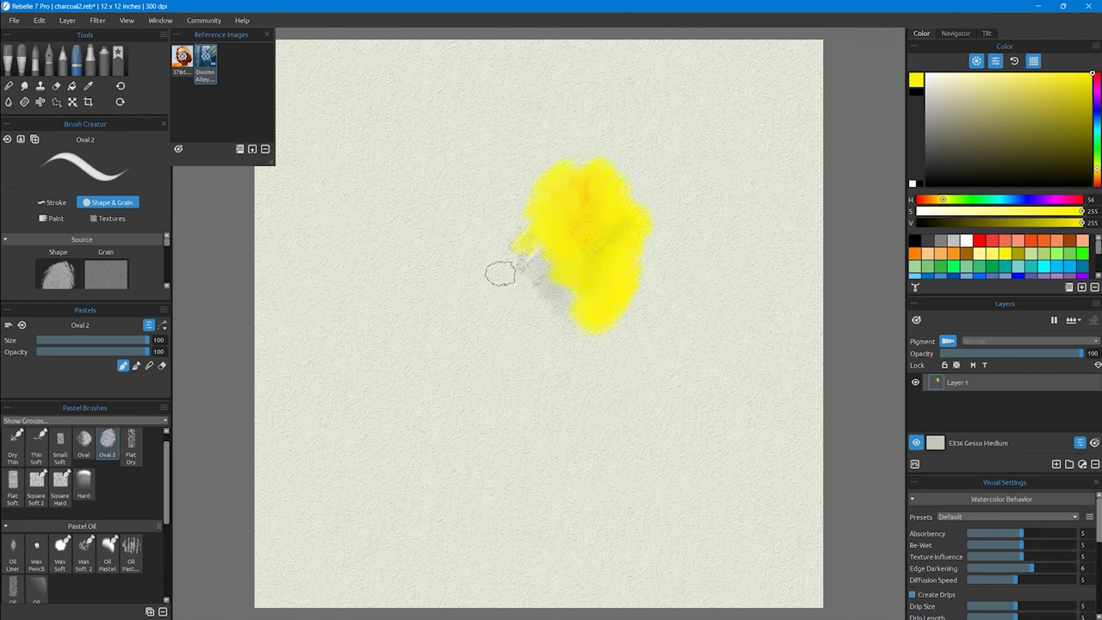
mouse_move(619, 185)
mouse_down()
mouse_move(551, 278)
mouse_move(603, 295)
mouse_move(570, 349)
mouse_up()
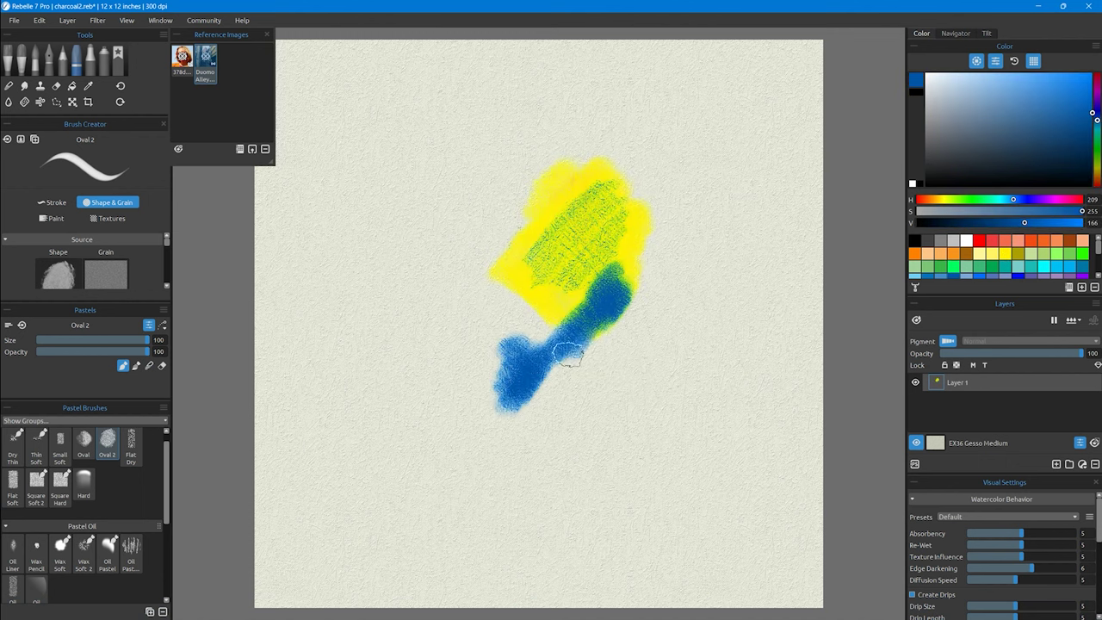
key(m)
mouse_move(595, 210)
mouse_down()
mouse_move(618, 263)
mouse_move(482, 340)
mouse_up()
drag(602, 233, 667, 142)
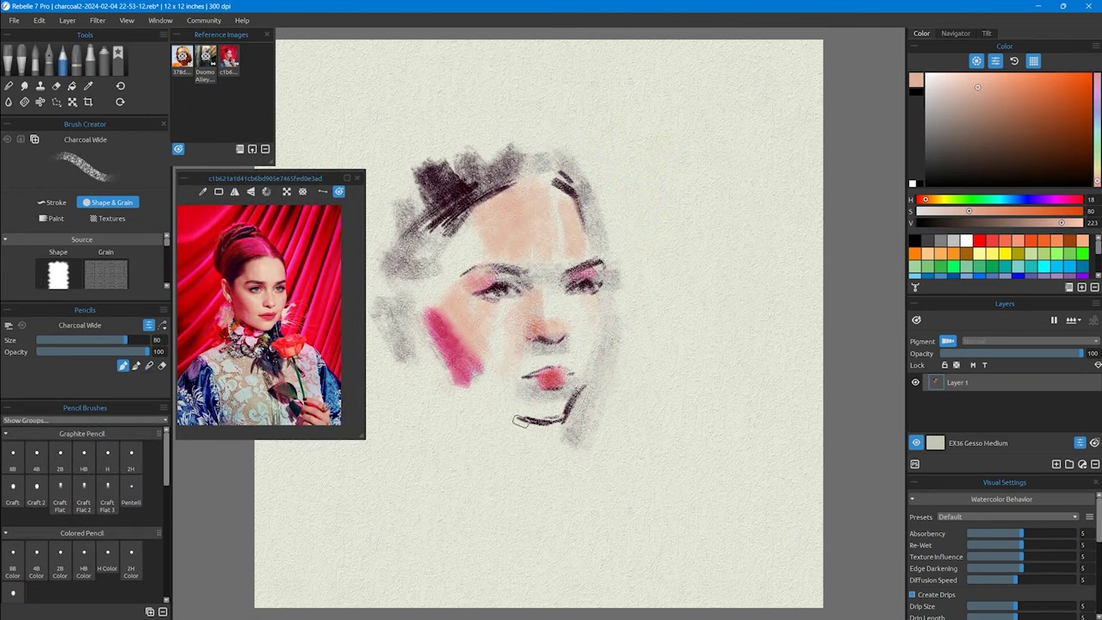
Step: Shade the hair, lips, under-eye area, cheek and forehead with the Flat Dry pastel, using dark and skin tones from the portrait
click(131, 456)
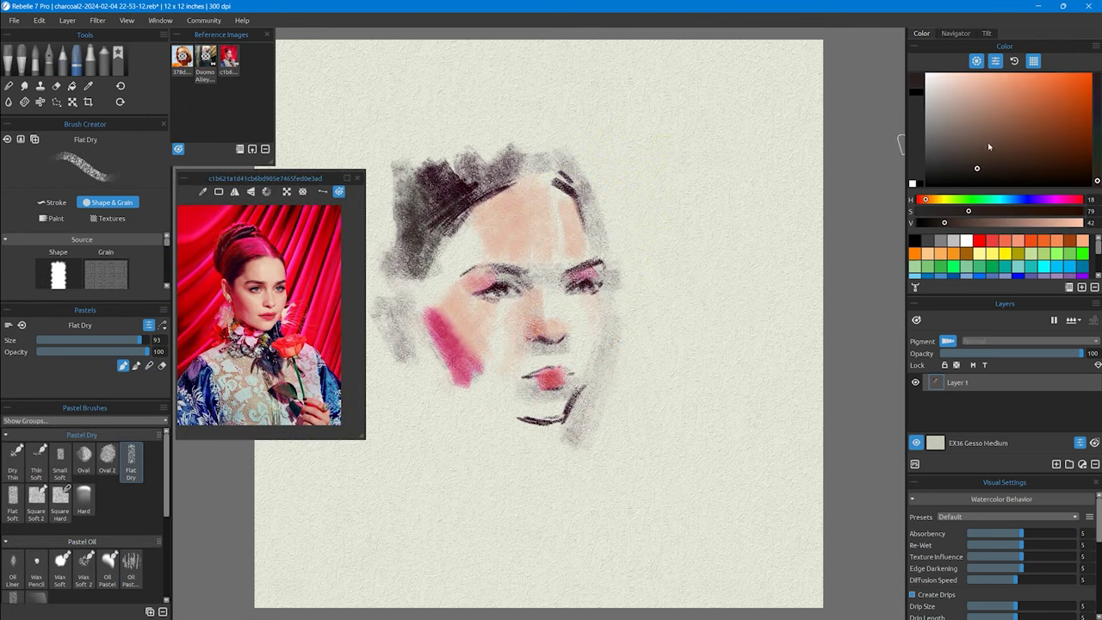
click(1039, 150)
alt+click(561, 286)
alt+click(542, 387)
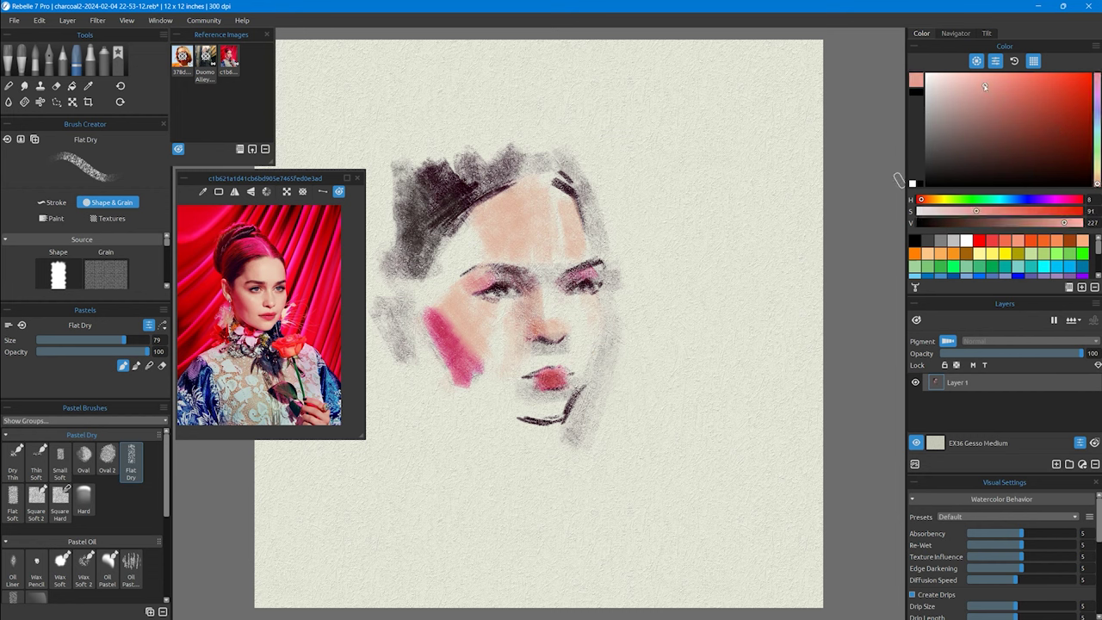
click(980, 90)
alt+click(579, 297)
key(bracketleft)
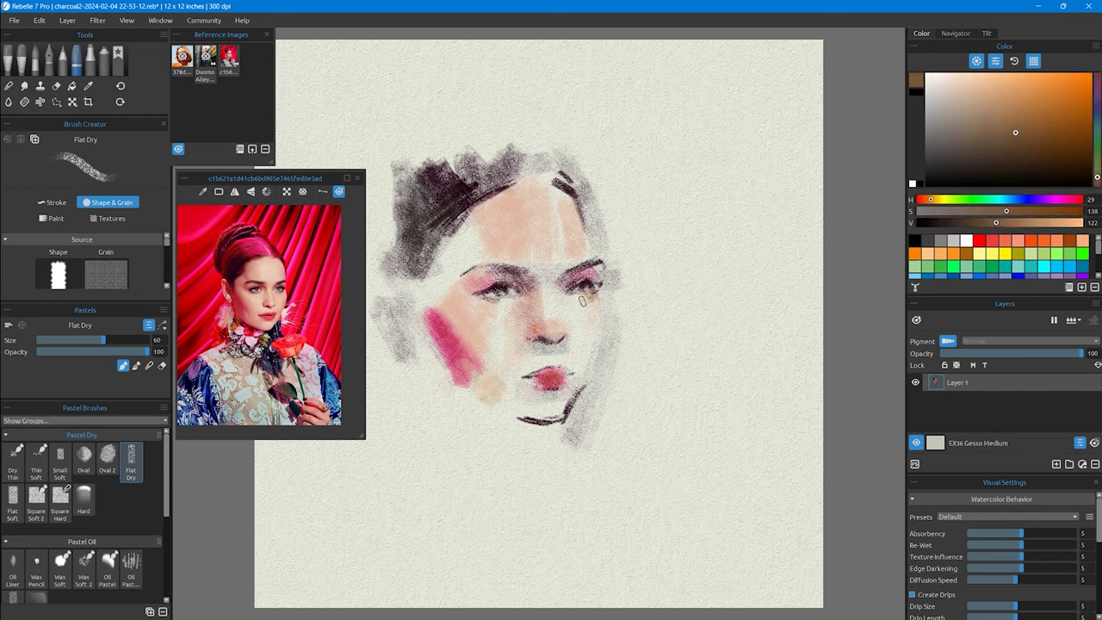
alt+click(470, 342)
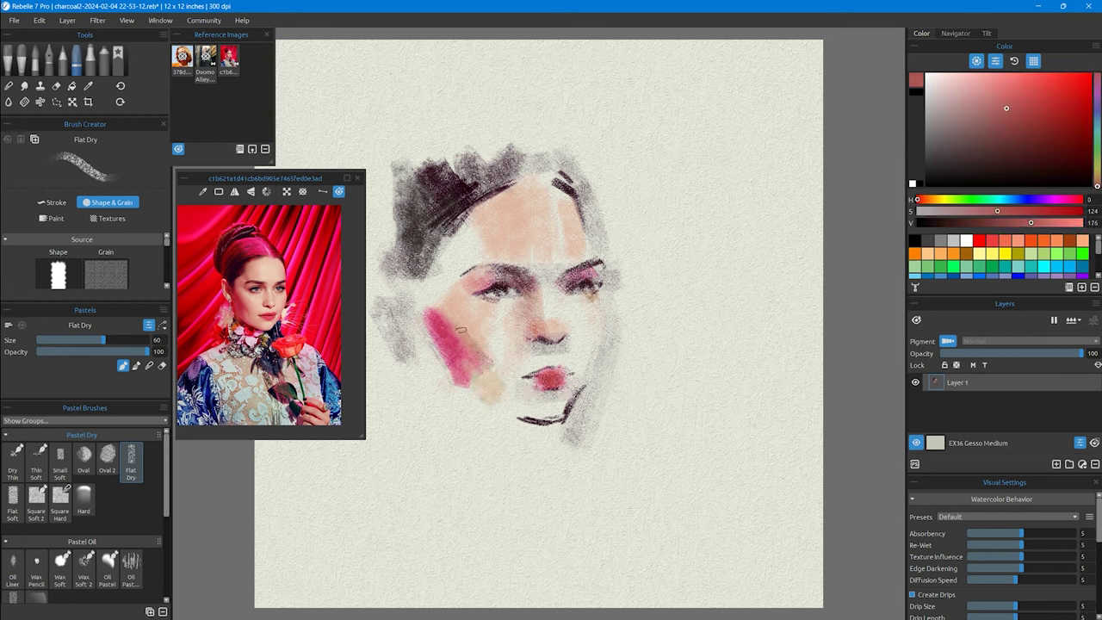
alt+click(465, 240)
Step: Refine the temple, eyebrows and eyes with the Flat Soft pastel, using brown, dark and teal tones and colours sampled from the portrait
click(12, 499)
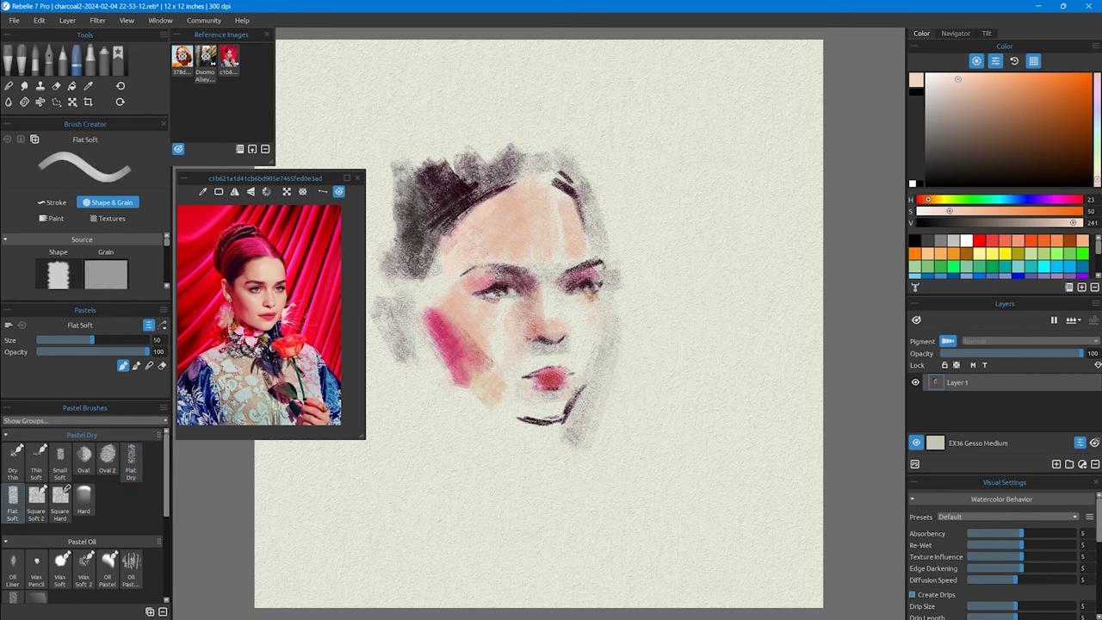
alt+click(463, 237)
alt+click(465, 233)
drag(441, 208, 492, 283)
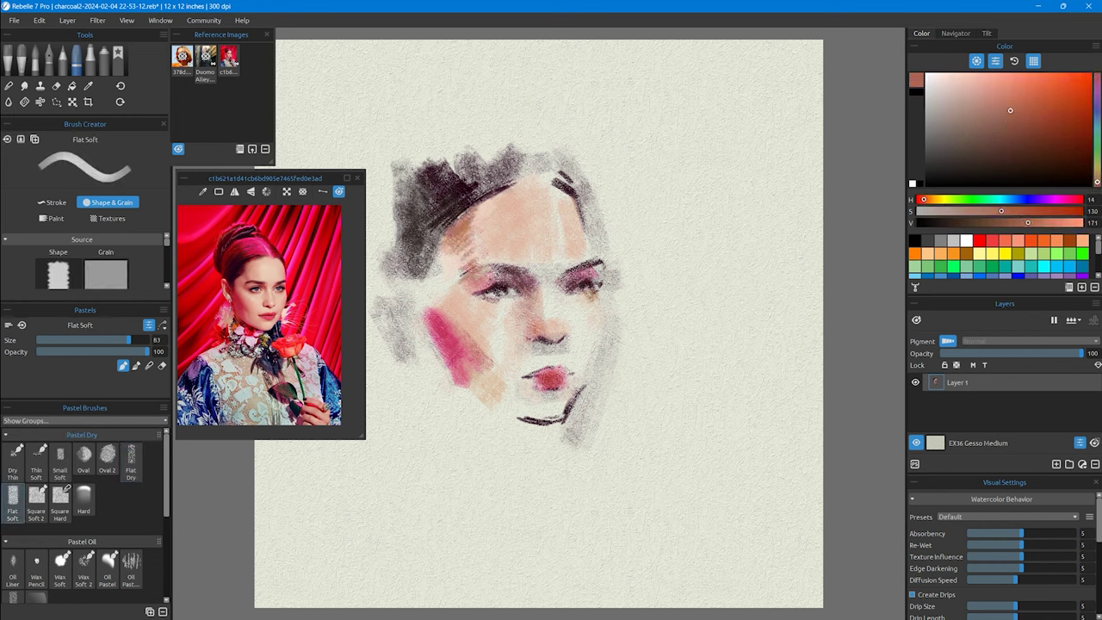
alt+click(501, 294)
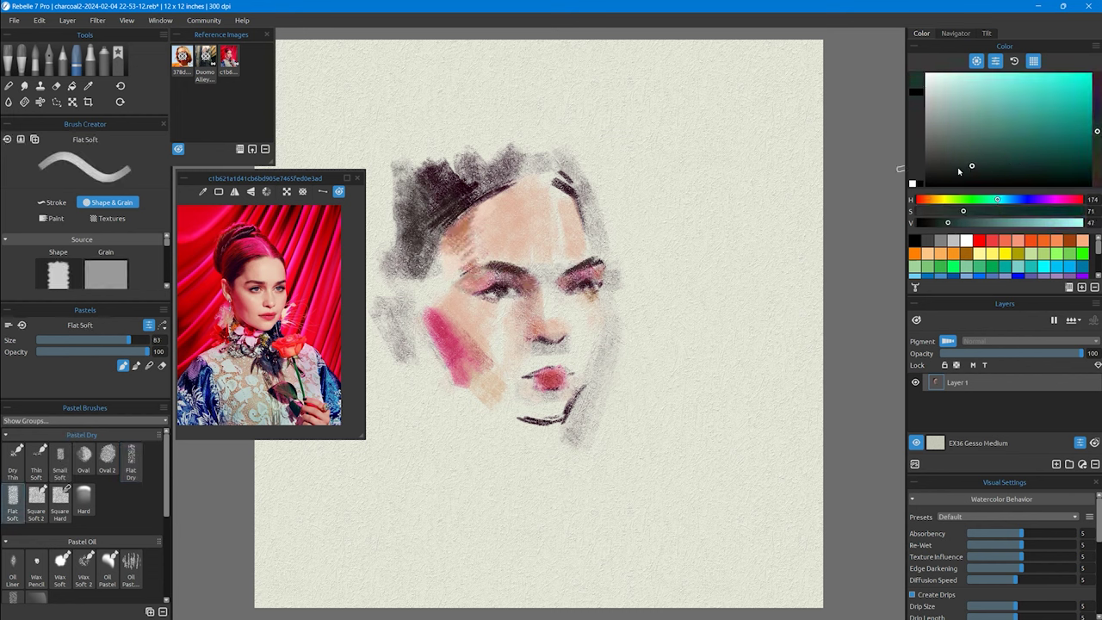
alt+click(569, 340)
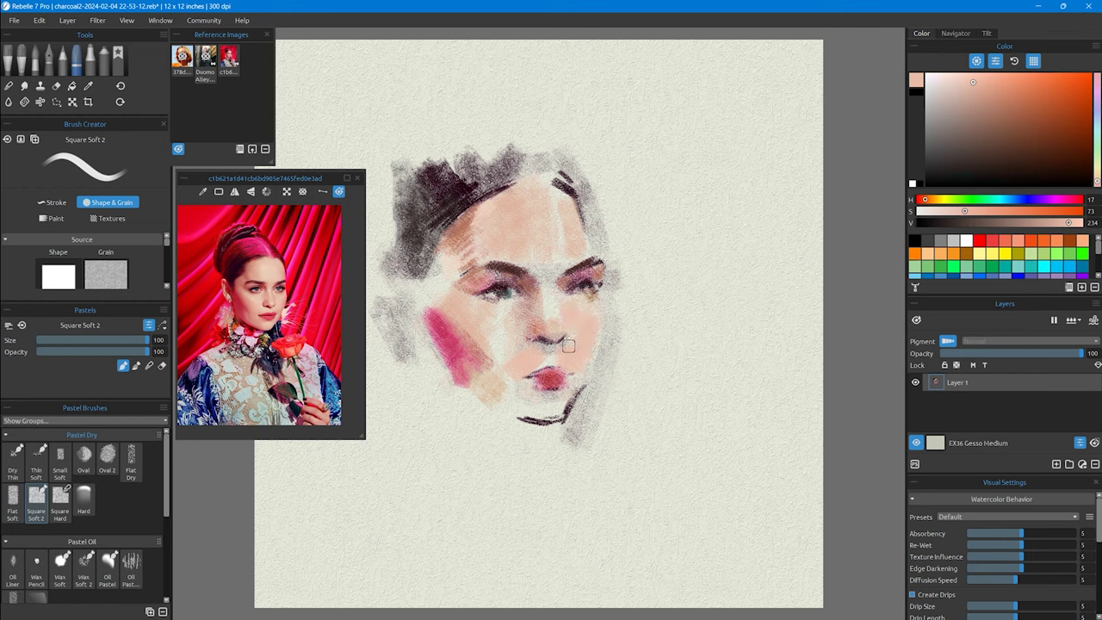
Step: Blend the forehead and hairline with the Square Hard pastel at size 85
click(60, 499)
drag(465, 215, 568, 200)
alt+click(524, 238)
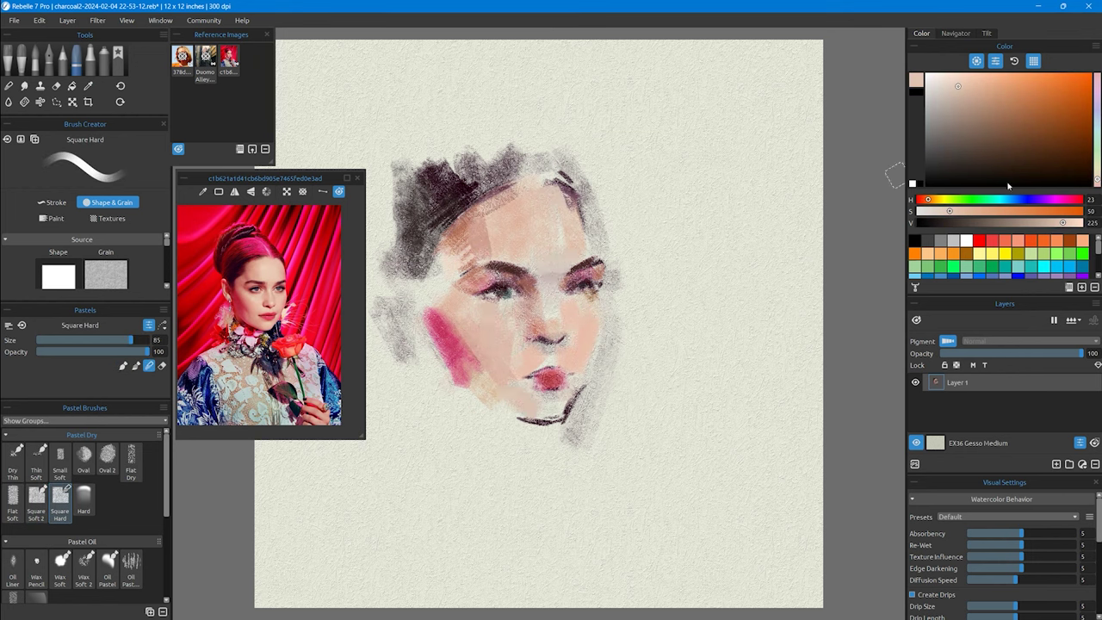
Step: Paint a dark blue neck and collar under the chin with Square Soft 2 at size 100, sampling the blue from the reference
alt+click(187, 400)
click(36, 499)
drag(571, 398, 575, 478)
drag(573, 426, 551, 516)
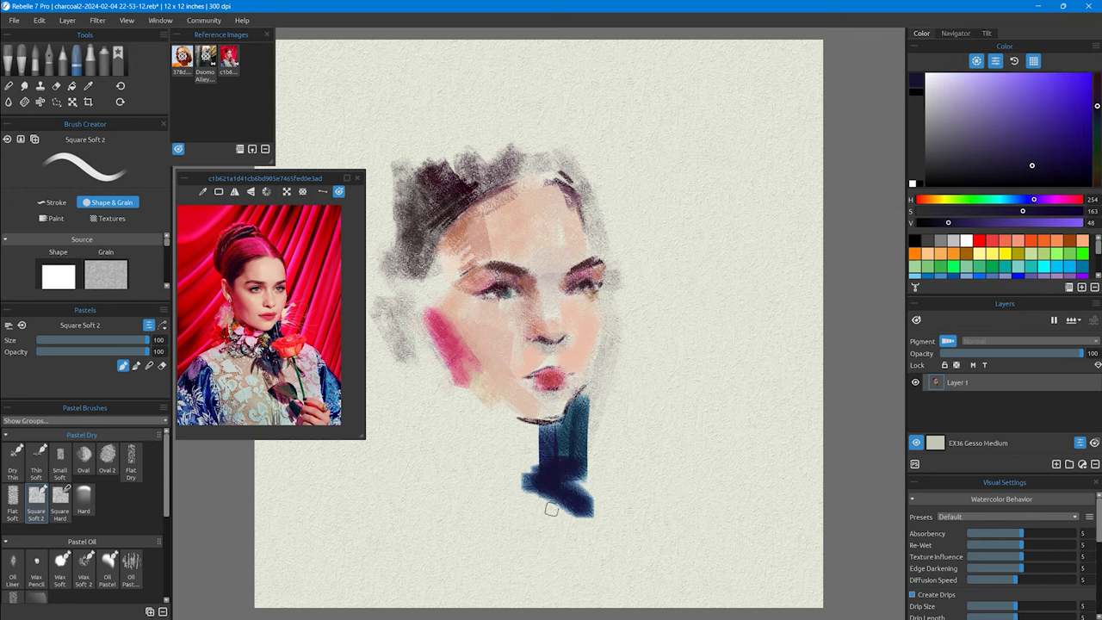
drag(521, 465, 551, 538)
Step: Extend the blue collar and darken the jawline with the Oval pastel at size 100
click(82, 456)
drag(504, 447, 543, 486)
alt+click(542, 380)
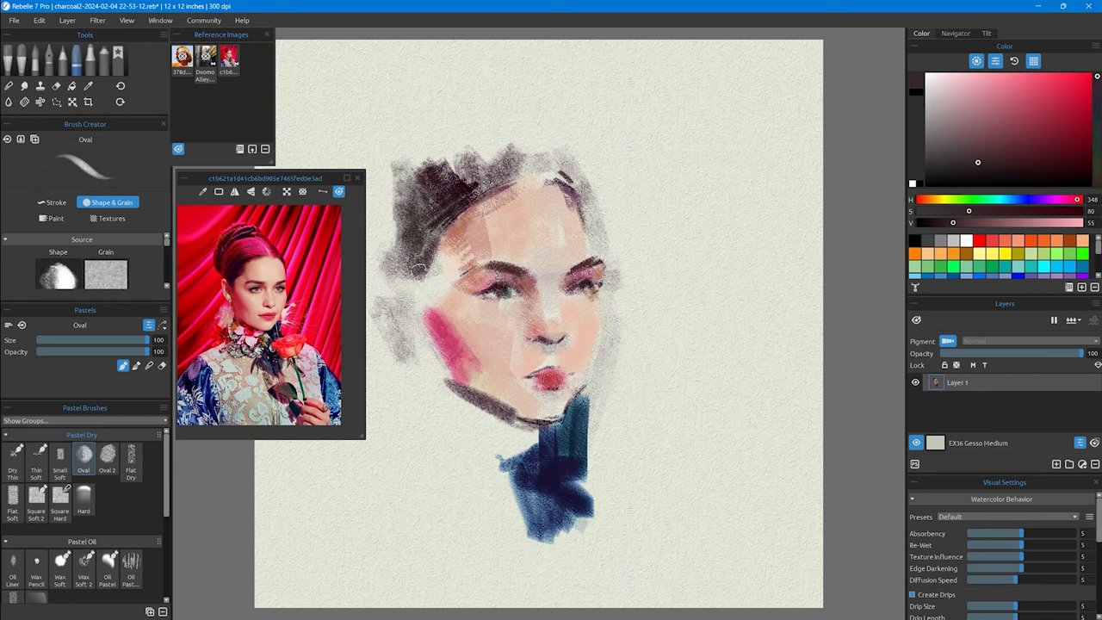
Step: Sketch the red-haired woman's hair outline, face framing and torso contours with the Fat bristle 2 oil brush at size 44
mouse_move(492, 290)
mouse_down()
mouse_move(652, 152)
mouse_move(723, 317)
mouse_up()
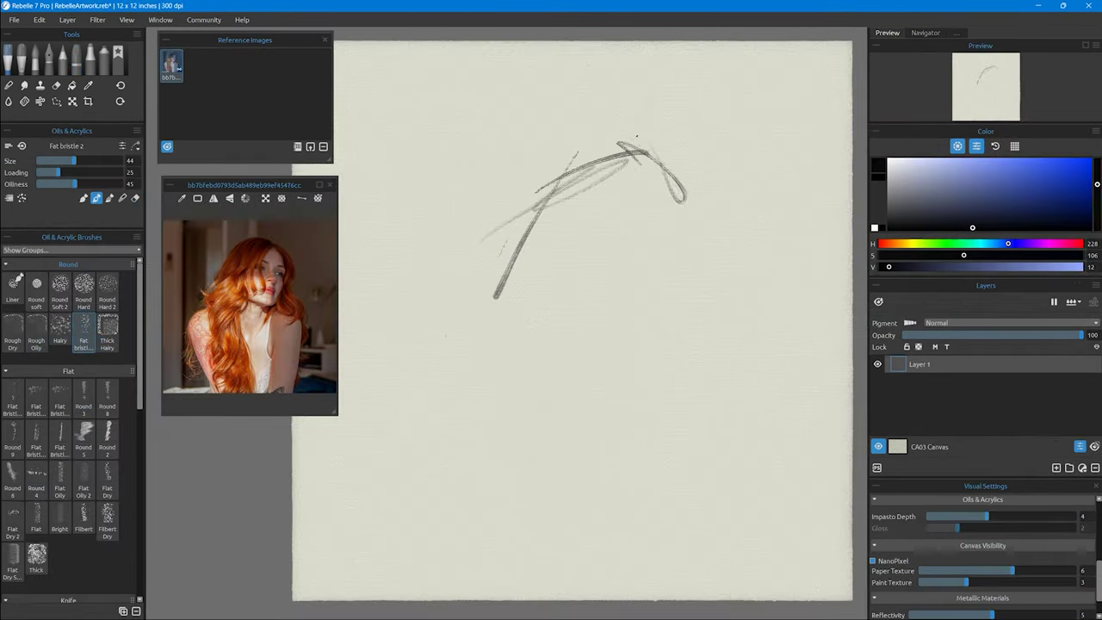
drag(635, 165, 594, 340)
drag(727, 284, 685, 327)
mouse_move(546, 185)
mouse_down()
mouse_move(495, 297)
mouse_move(438, 371)
mouse_up()
drag(568, 225, 560, 312)
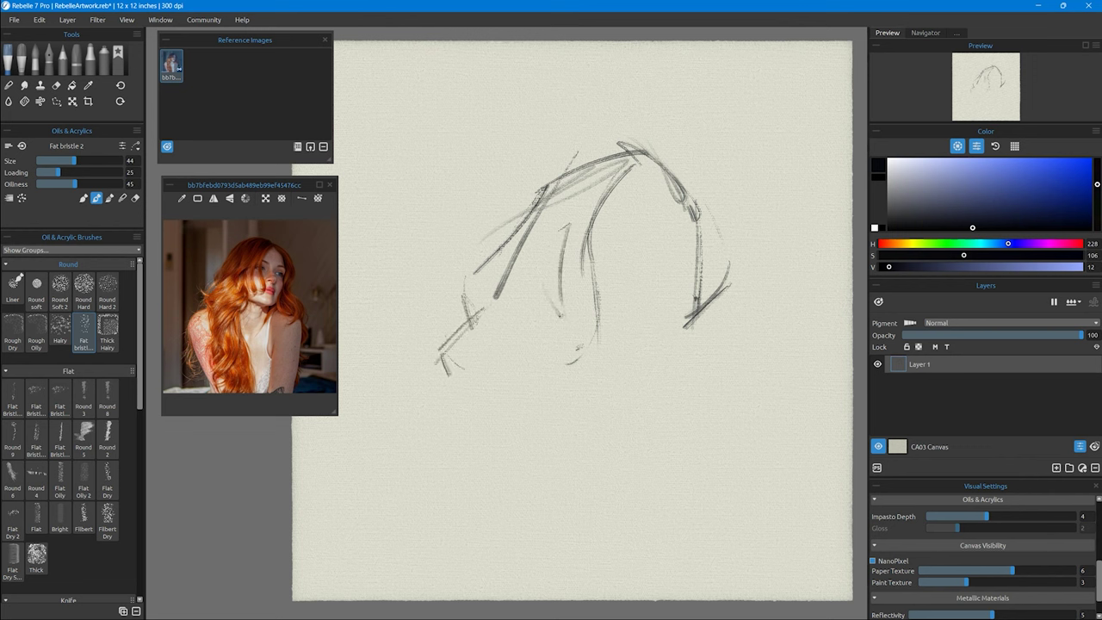
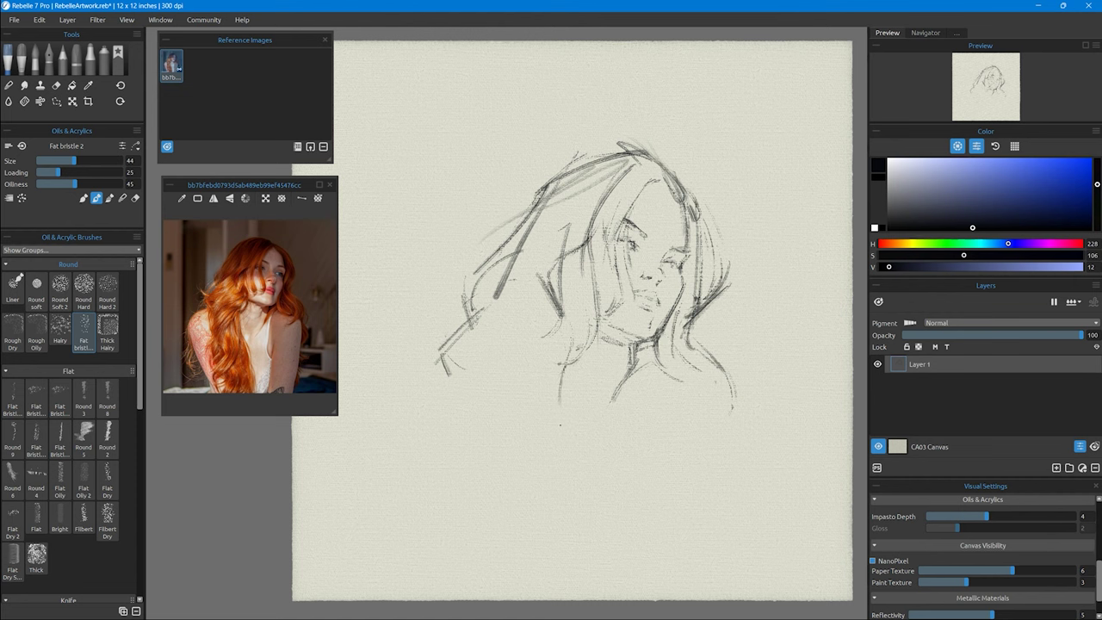
mouse_move(631, 369)
mouse_down()
mouse_move(629, 458)
mouse_move(652, 494)
mouse_up()
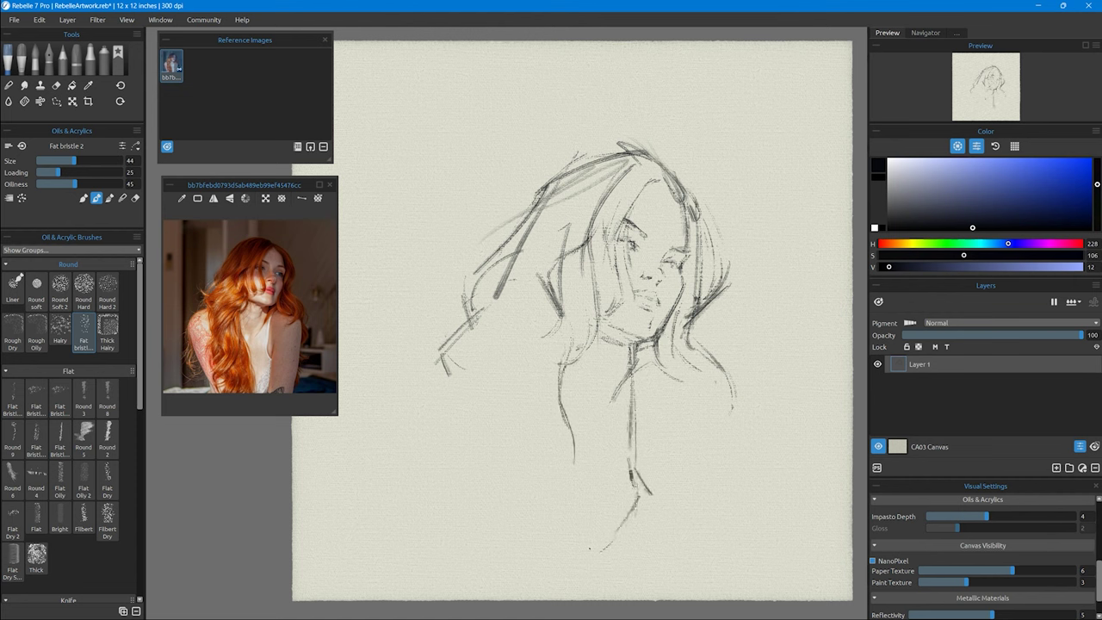
drag(570, 478, 586, 562)
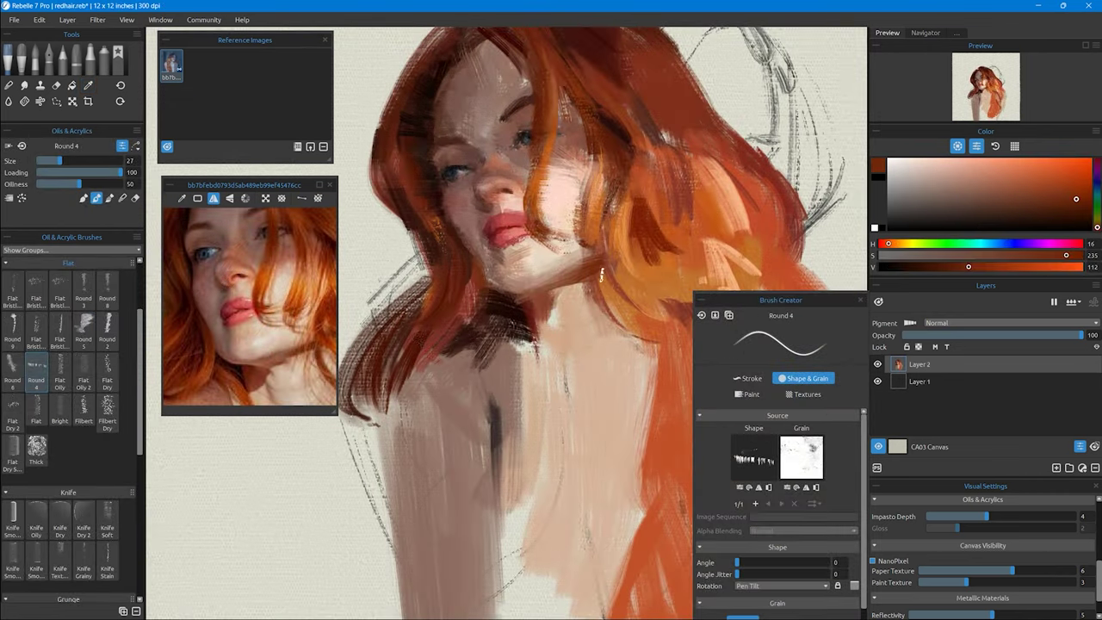
Step: Paint the shadowed edge of the neck with the Round 4 oil brush at size 27, sampling brown tones from the painting
click(283, 367)
key(b)
alt+click(575, 321)
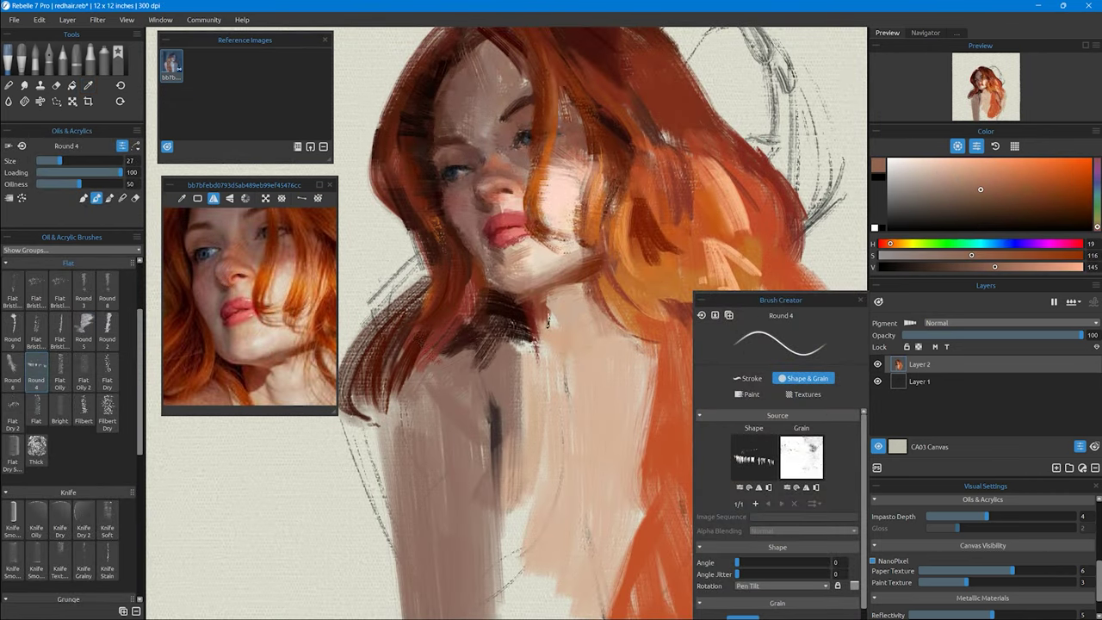
mouse_move(557, 306)
mouse_down()
mouse_move(564, 392)
mouse_move(527, 320)
mouse_up()
alt+click(562, 389)
alt+click(543, 319)
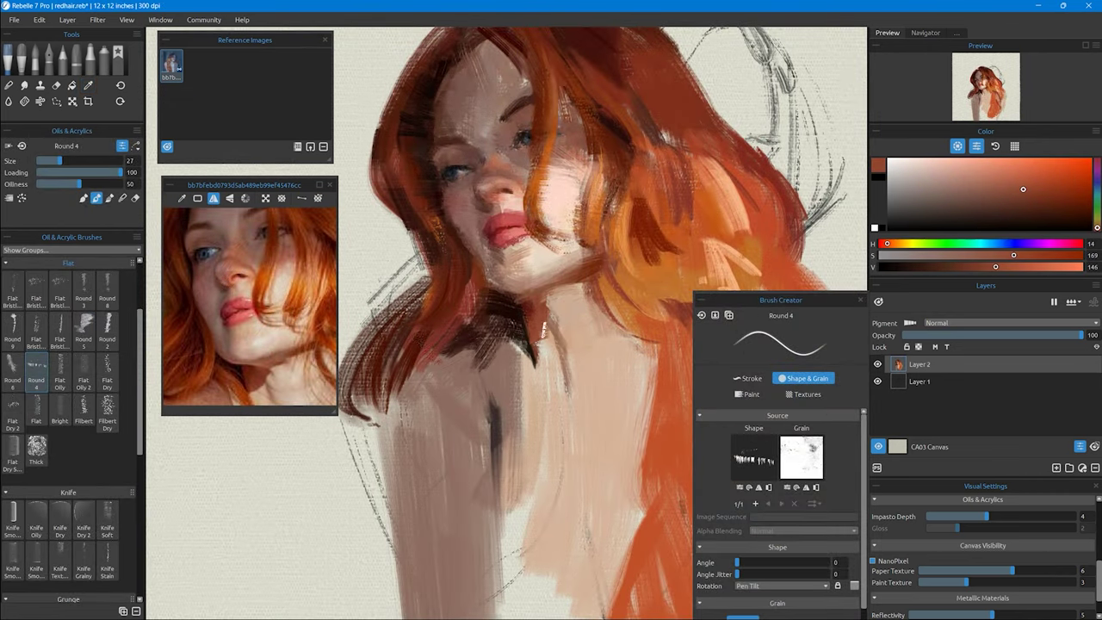
Step: Paint a red-brown hair strand falling from the neck onto the shoulder and work skin tones into the shoulder below it
alt+click(603, 277)
drag(602, 277, 607, 294)
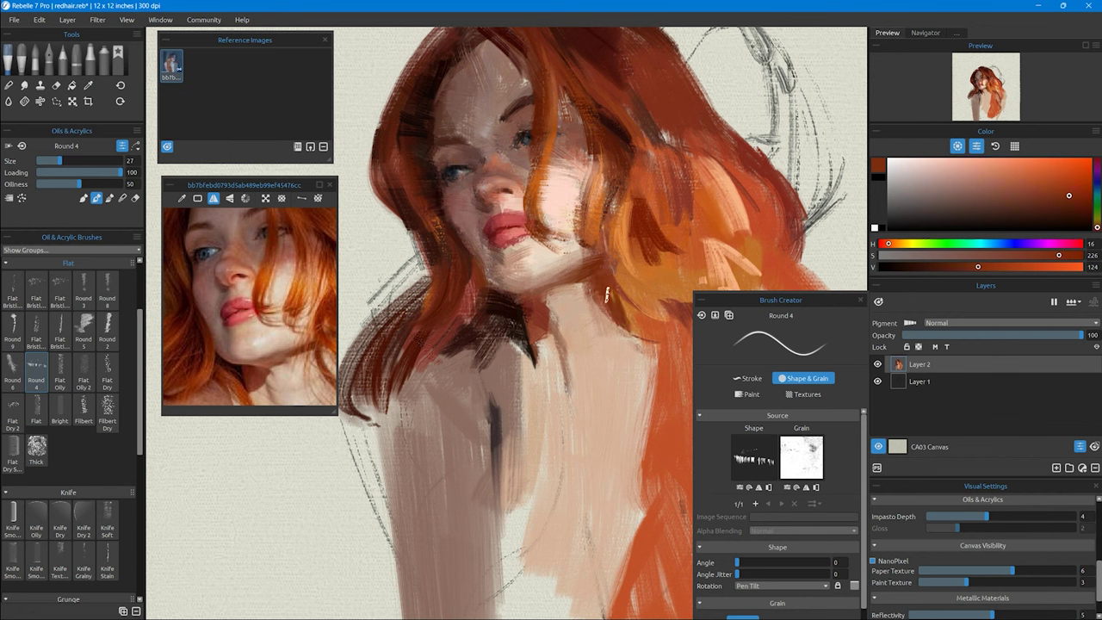
alt+click(622, 318)
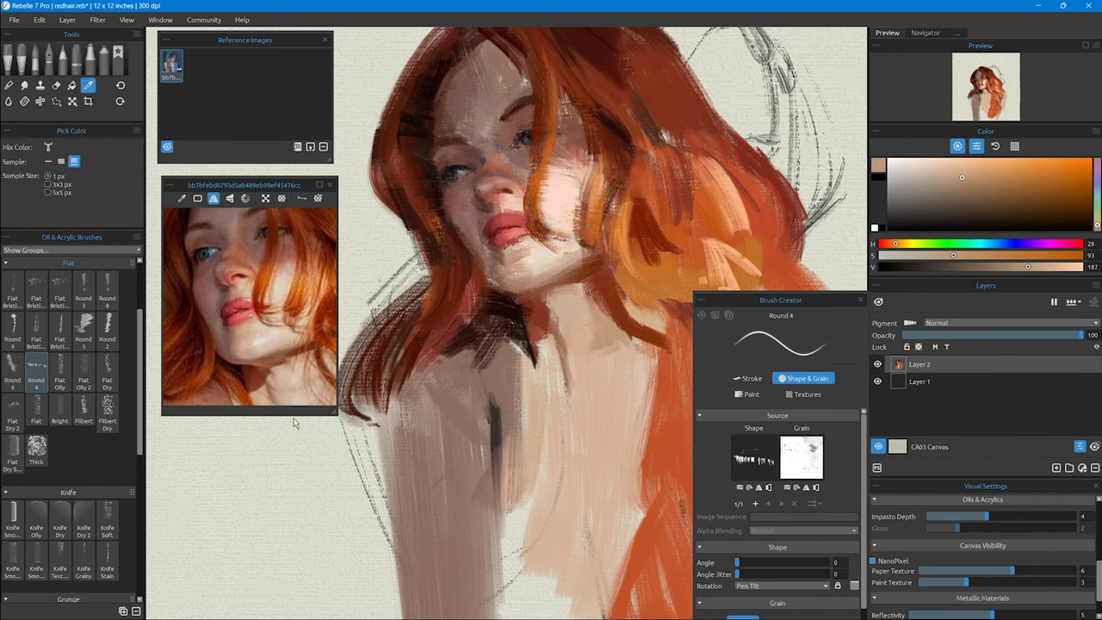
mouse_move(642, 331)
mouse_down()
mouse_move(633, 392)
mouse_move(607, 418)
mouse_up()
alt+click(629, 361)
alt+click(603, 345)
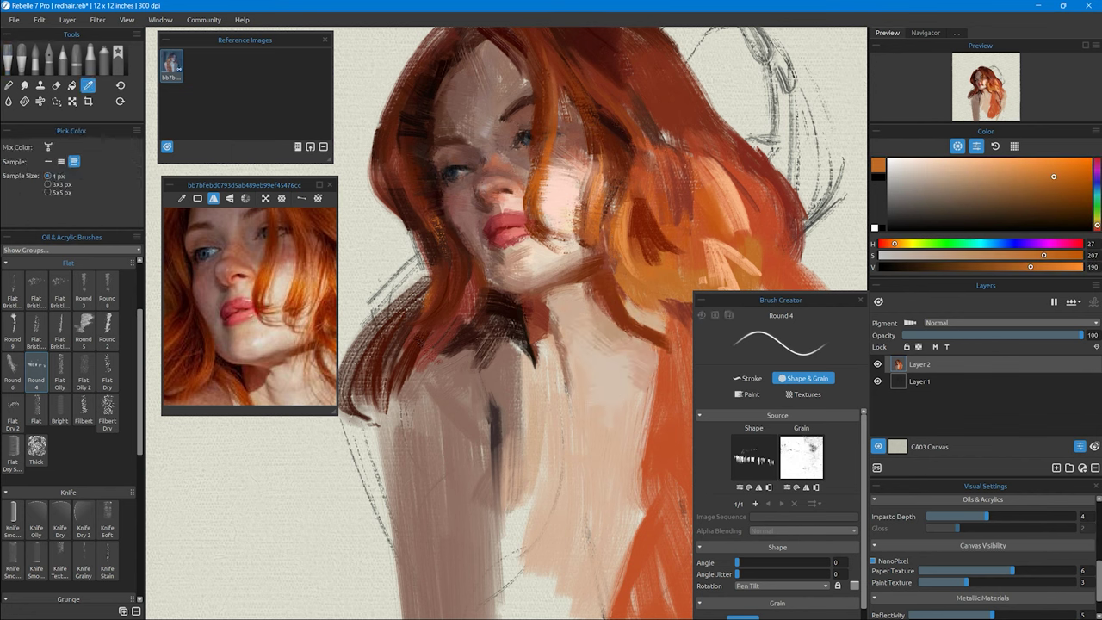
Step: Add red-brown strands over the forehead with Round 4 at size 31 and touch up the skin around the nose and eye
alt+click(551, 138)
mouse_move(555, 86)
mouse_down()
mouse_move(560, 155)
mouse_move(577, 112)
mouse_up()
alt+click(551, 142)
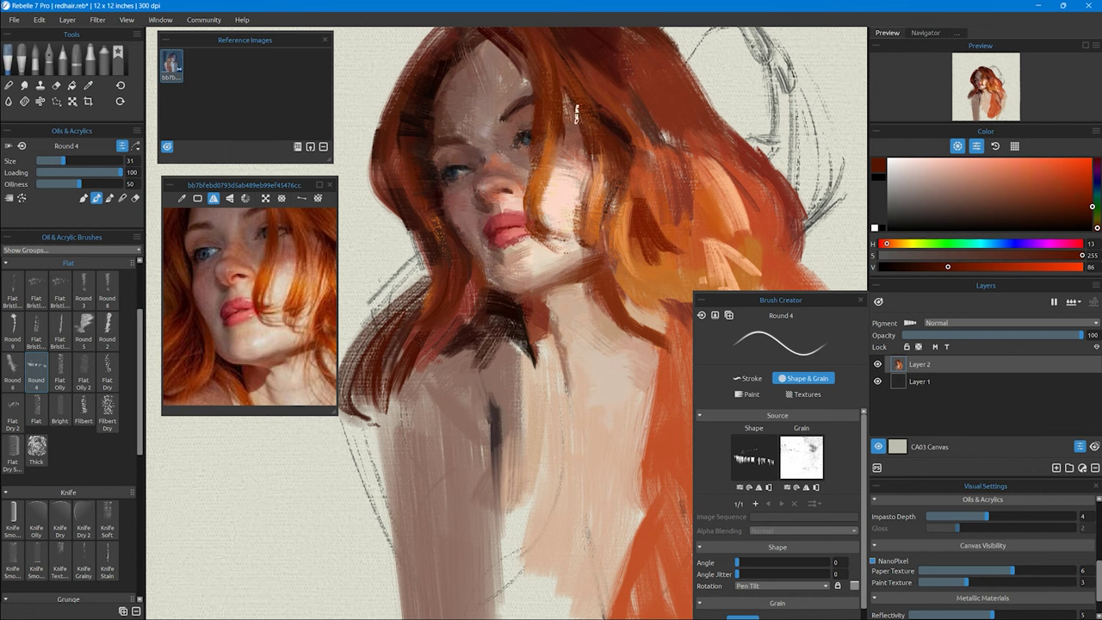
alt+click(224, 242)
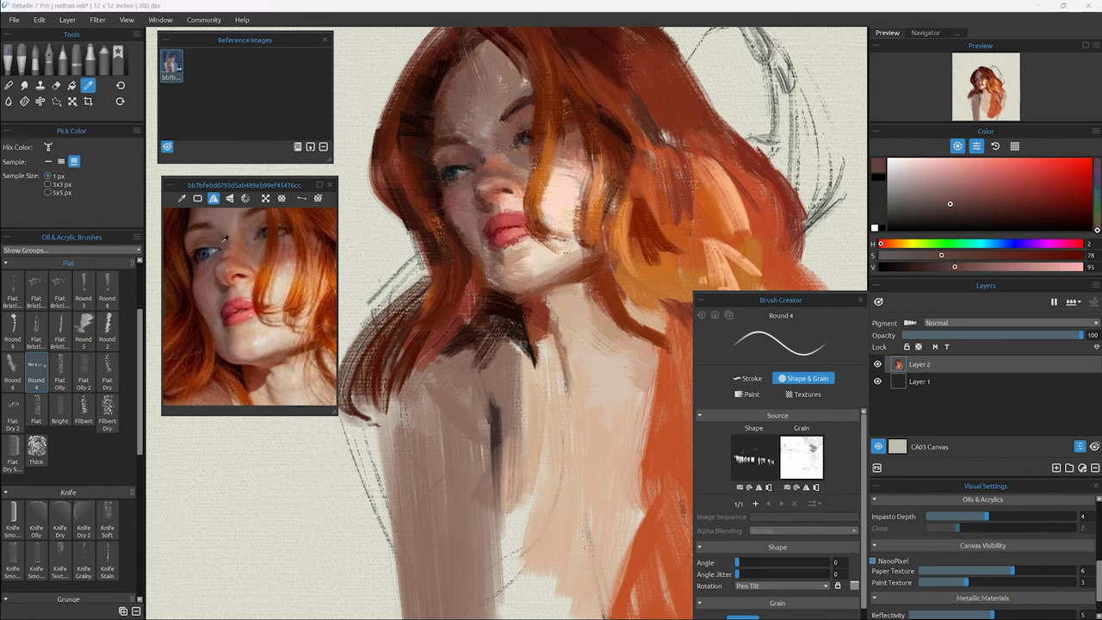
drag(527, 170, 528, 186)
alt+click(577, 155)
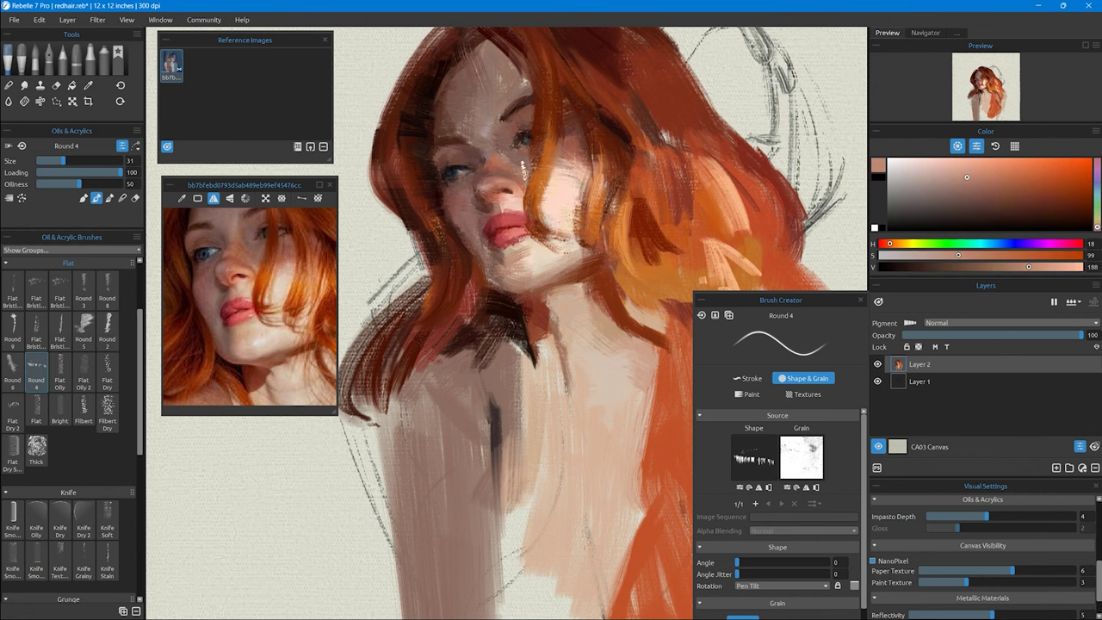
Step: Paint long red and orange locks over the darker shoulder with Round 4 at size 31, sampling hair colours from the reference
alt+click(473, 286)
drag(473, 286, 452, 344)
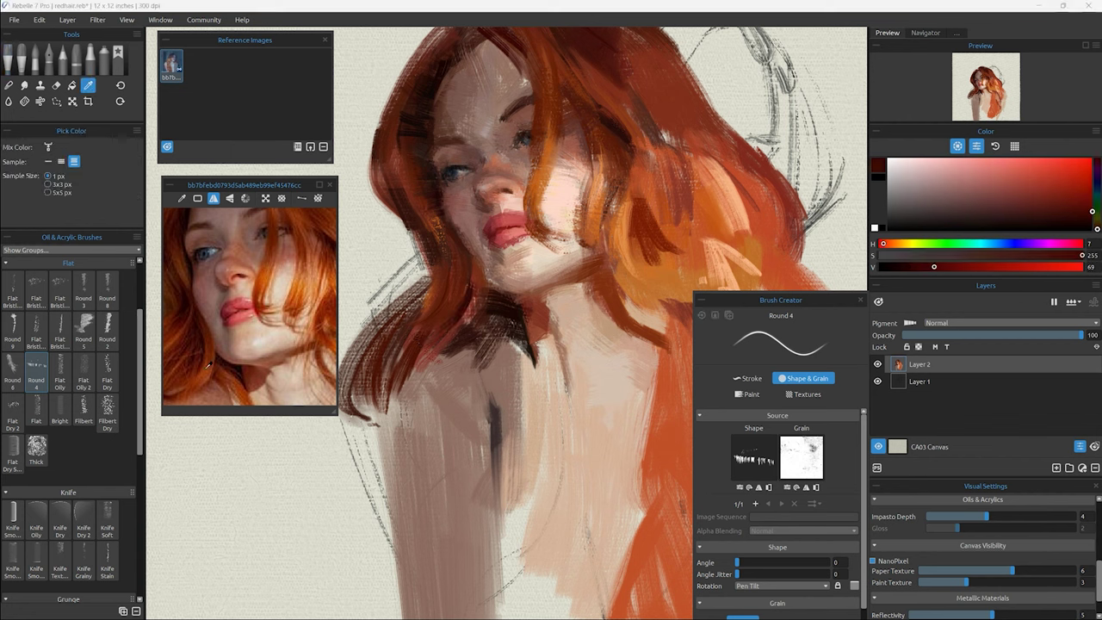
alt+click(447, 315)
drag(465, 305, 374, 366)
mouse_move(448, 277)
mouse_down()
mouse_move(391, 327)
mouse_move(370, 418)
mouse_up()
alt+click(405, 327)
click(286, 362)
drag(396, 346, 374, 471)
scroll(270, 319, down, 4)
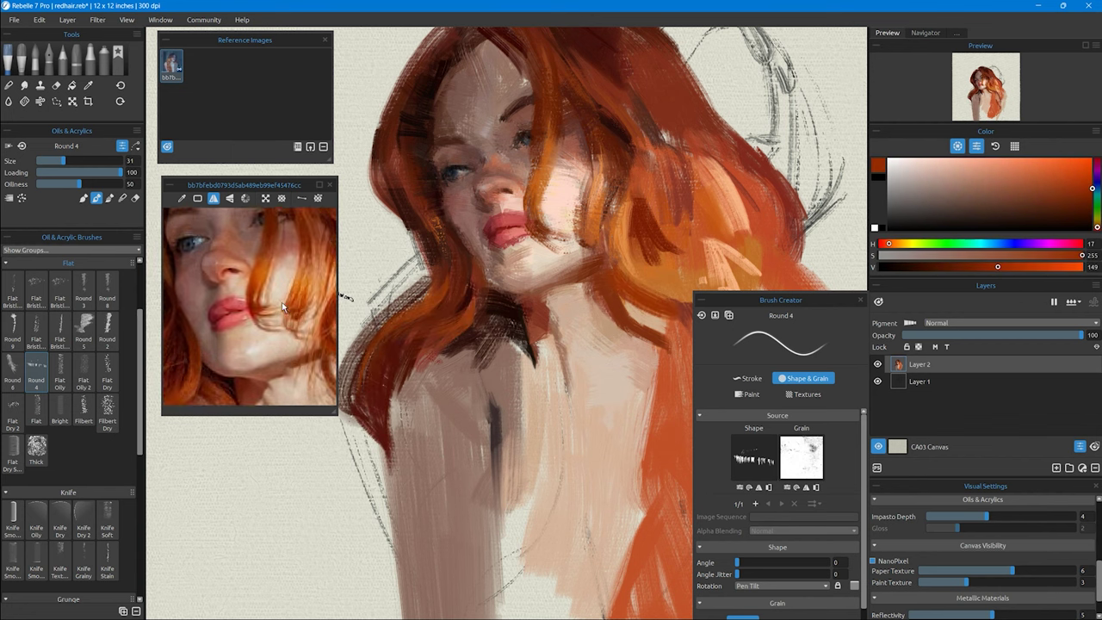
drag(780, 299, 843, 302)
click(316, 291)
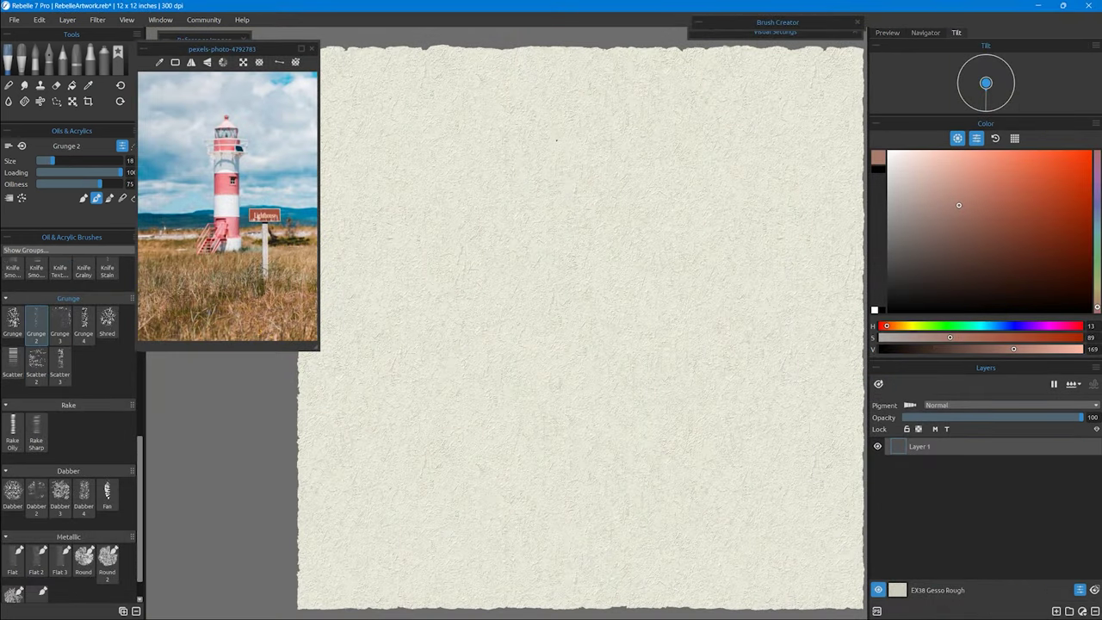
Step: Sketch the lighthouse's roof, lantern room and railed gallery with the Grunge 2 brush at size 18
drag(566, 112, 610, 146)
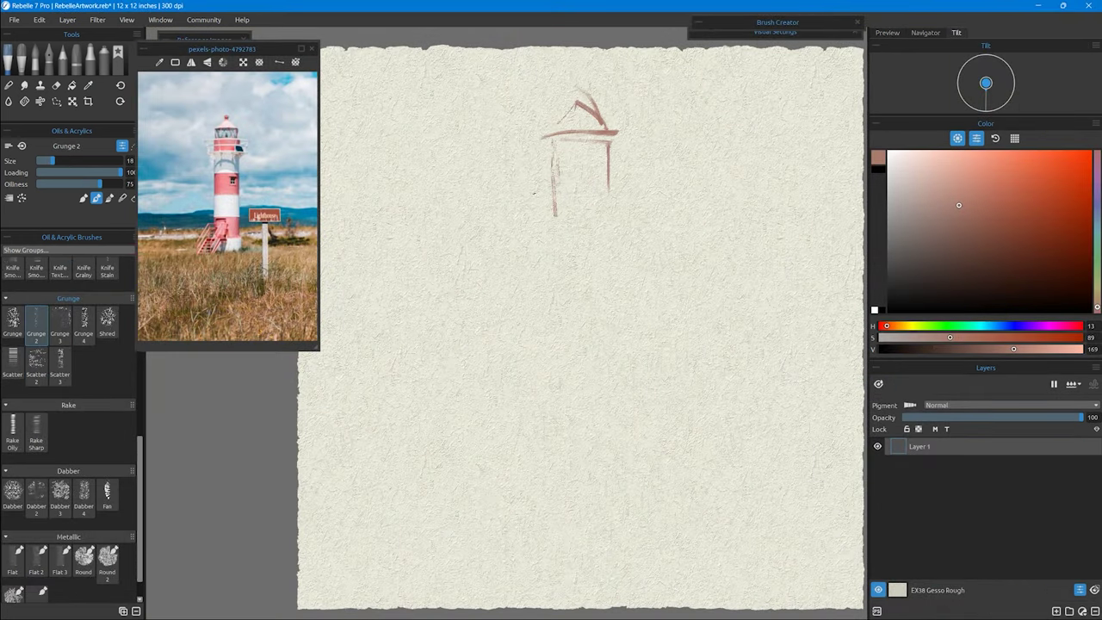
drag(527, 180, 551, 228)
drag(524, 177, 643, 180)
drag(556, 208, 594, 207)
drag(599, 223, 618, 221)
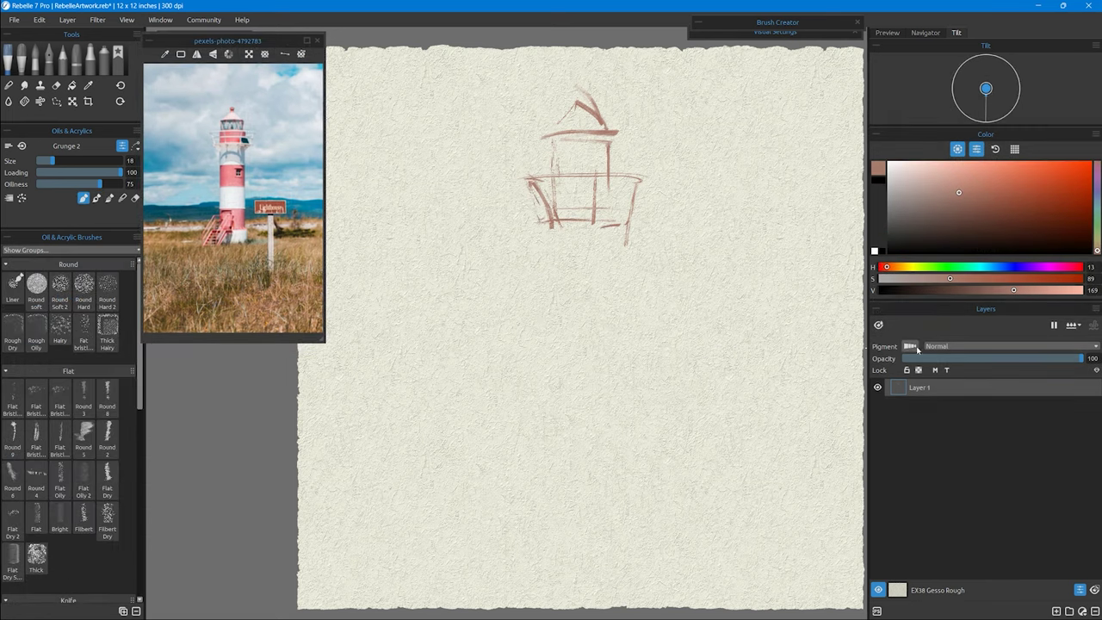
Step: Show the canvas preview and sketch the lighthouse tower with its bands, door, stairs and rounded roof brim
click(888, 34)
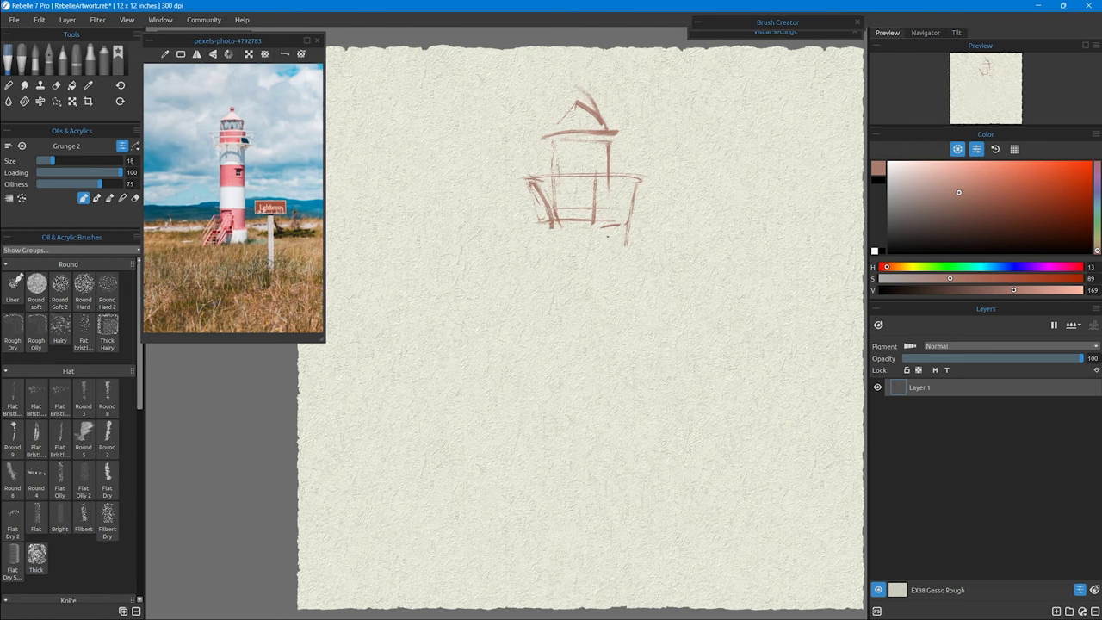
drag(564, 325, 554, 503)
drag(551, 277, 553, 523)
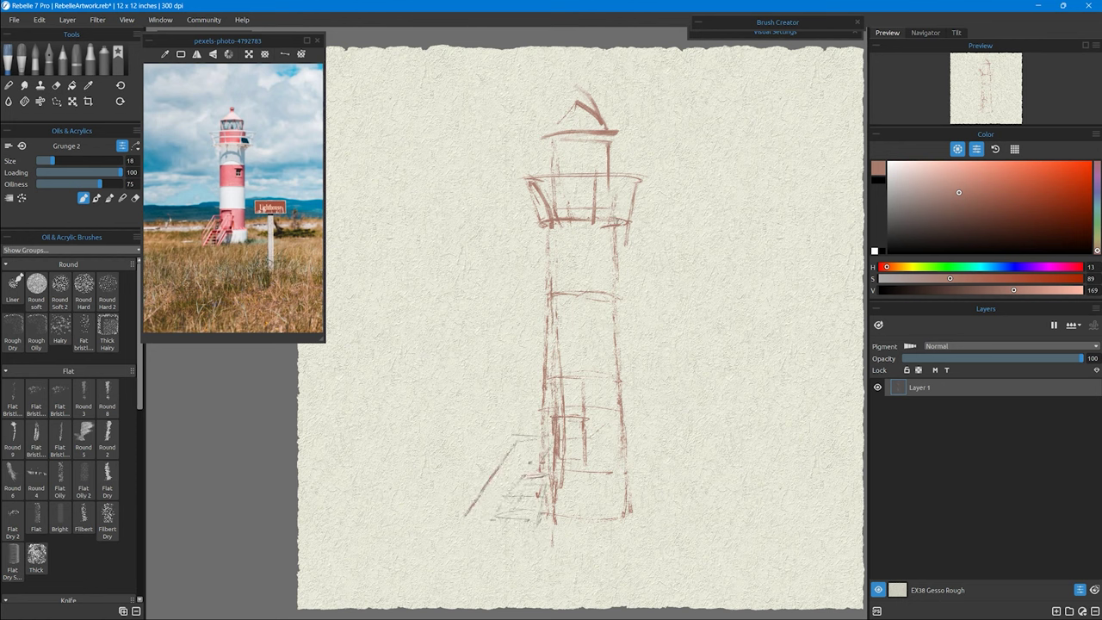
drag(603, 131, 612, 141)
Step: Sketch the horizon beside the tower and the signpost with its board and grass tufts at the base
drag(623, 370, 758, 362)
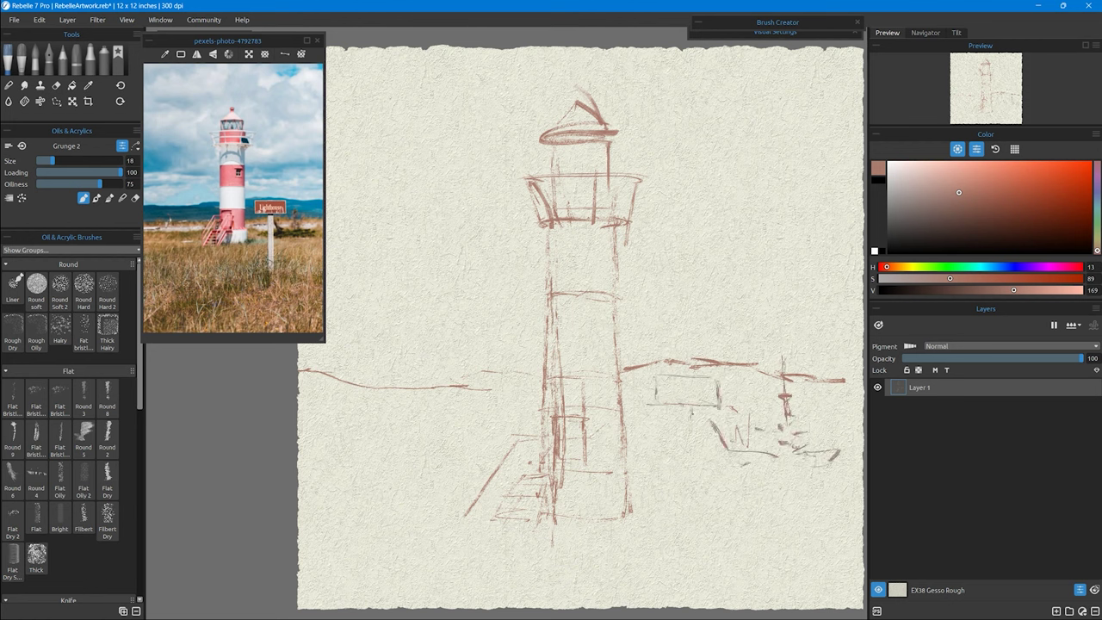
drag(692, 432, 694, 543)
drag(687, 405, 690, 544)
drag(680, 492, 682, 516)
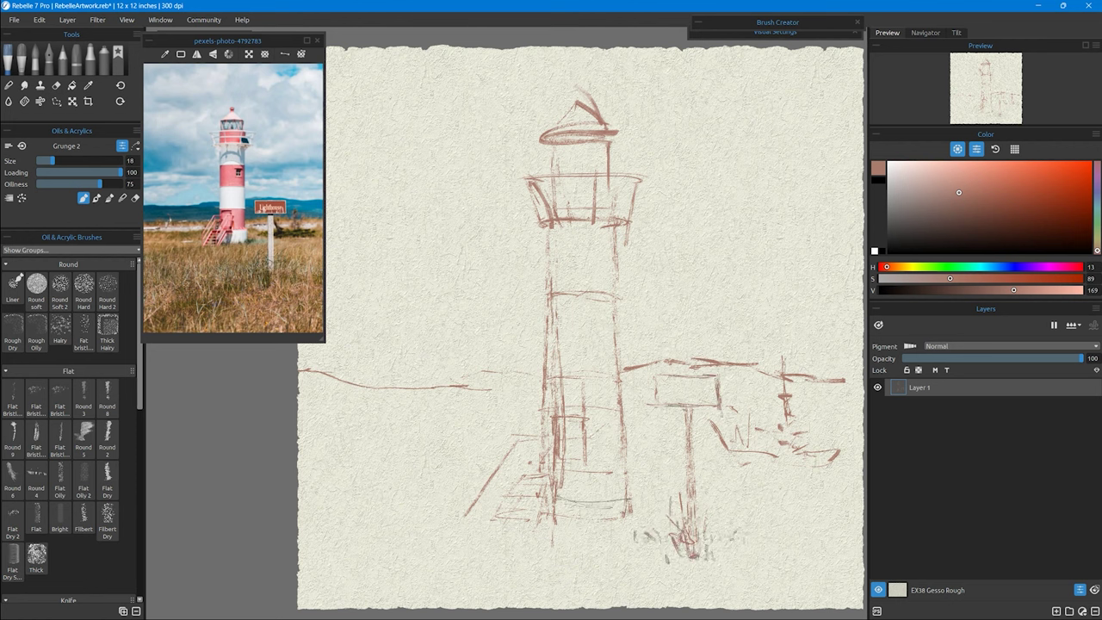
Step: Sketch the distant line behind the tower and the cloud outlines across the sky
drag(647, 292, 845, 284)
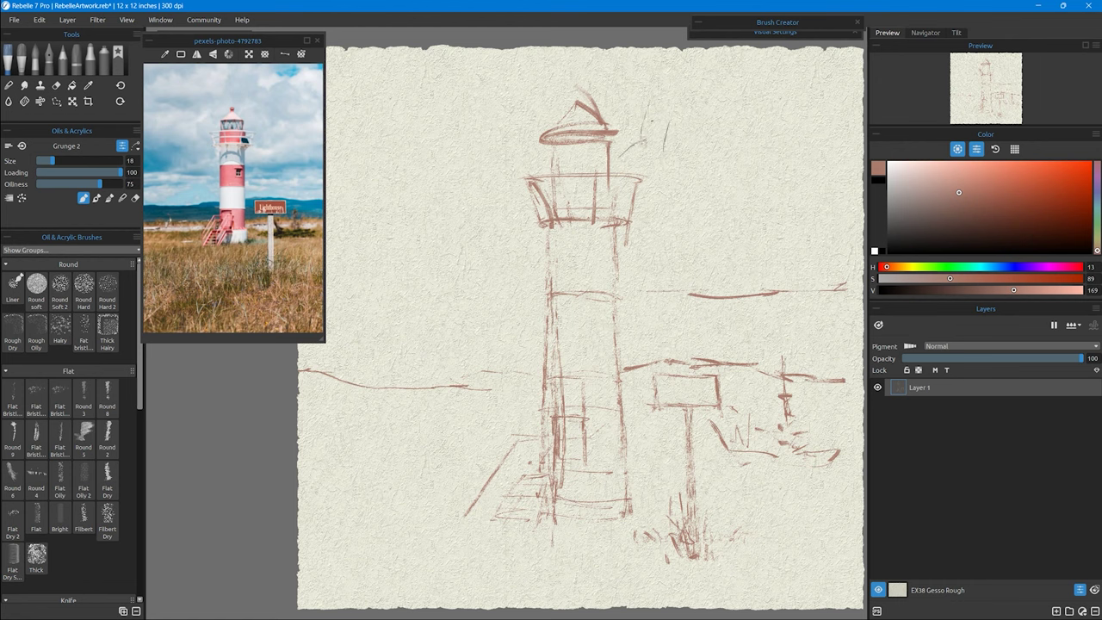
drag(671, 111, 754, 82)
drag(794, 110, 853, 122)
drag(431, 111, 516, 172)
drag(495, 178, 549, 168)
drag(381, 138, 382, 220)
drag(327, 142, 387, 180)
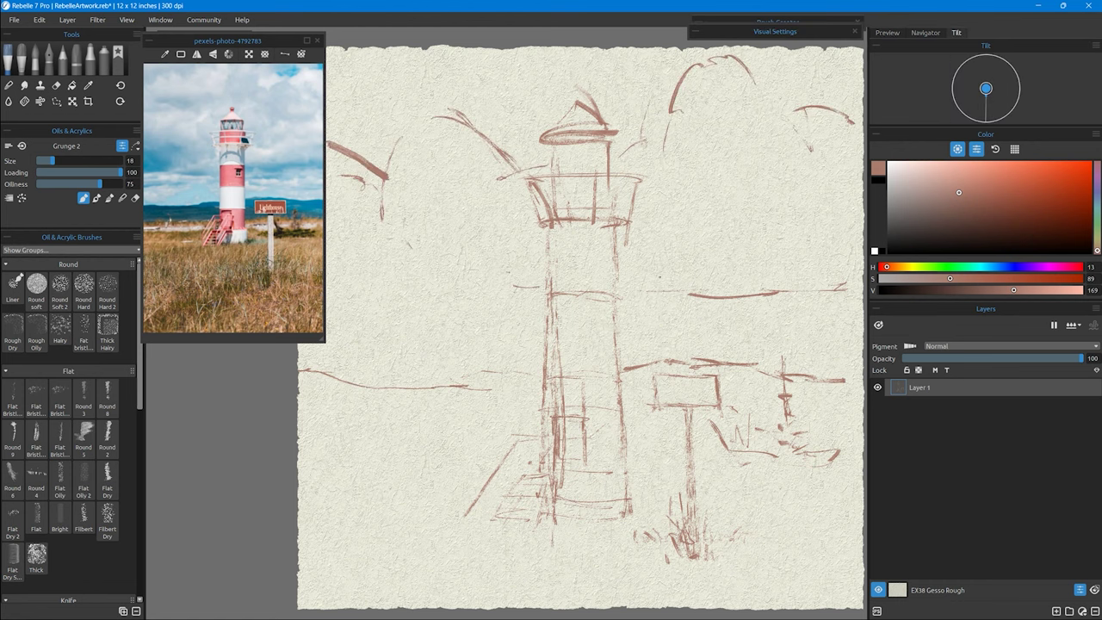
Step: Paint the small tree behind the signpost in near-black green with the Grunge 2 brush at size 53
drag(886, 267, 926, 267)
click(979, 248)
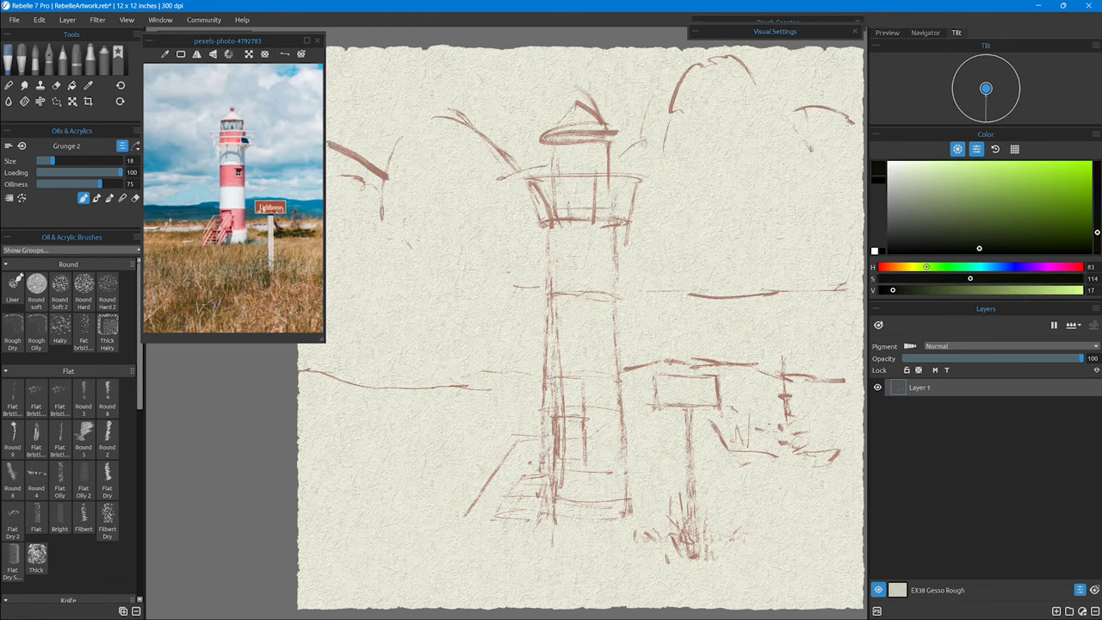
key(bracketright)
key(bracketright)
mouse_move(774, 440)
mouse_down()
mouse_move(802, 435)
mouse_move(779, 406)
mouse_up()
mouse_move(780, 407)
mouse_down()
mouse_move(783, 359)
mouse_move(777, 405)
mouse_up()
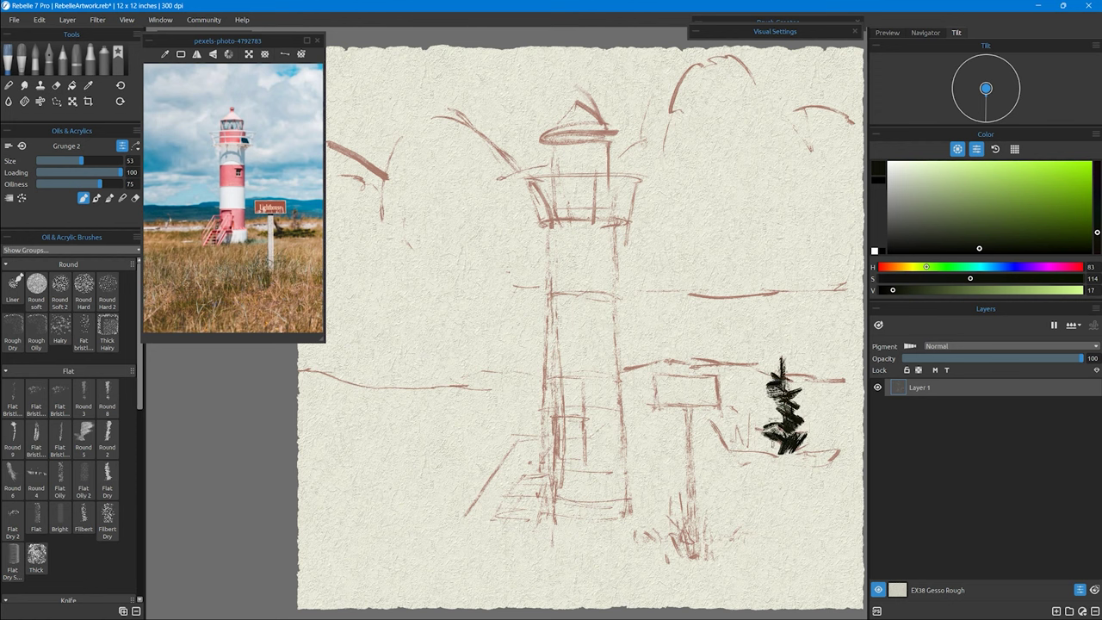
Step: Paint the dark bushes under the tree and the grass tuft at the signpost's base in near-black green
drag(735, 456, 837, 451)
mouse_move(711, 413)
mouse_down()
mouse_move(738, 453)
mouse_move(761, 444)
mouse_up()
mouse_move(680, 546)
mouse_down()
mouse_move(702, 504)
mouse_move(697, 488)
mouse_up()
drag(701, 549, 706, 484)
Step: Block in the distant land strip on the tower's left side with dark teal, about H 187, S 115, V 62
click(979, 267)
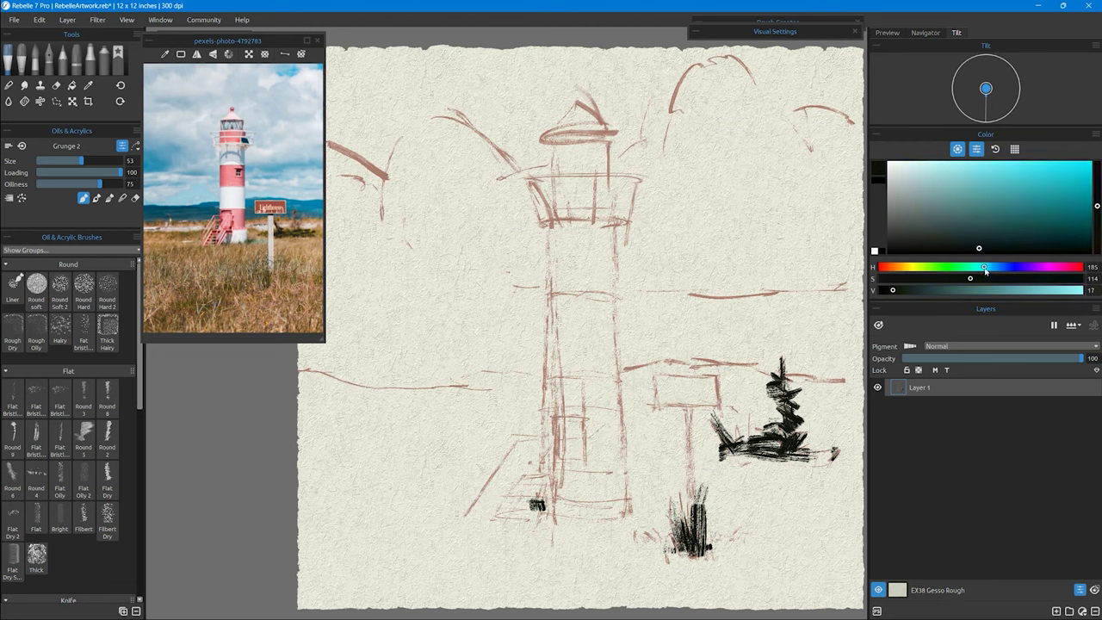
mouse_move(465, 336)
mouse_down()
mouse_move(472, 362)
mouse_move(418, 360)
mouse_move(486, 342)
mouse_move(542, 352)
mouse_move(424, 333)
mouse_up()
click(984, 227)
click(979, 232)
drag(473, 362, 525, 363)
drag(487, 332, 339, 362)
drag(379, 331, 300, 353)
drag(405, 360, 520, 368)
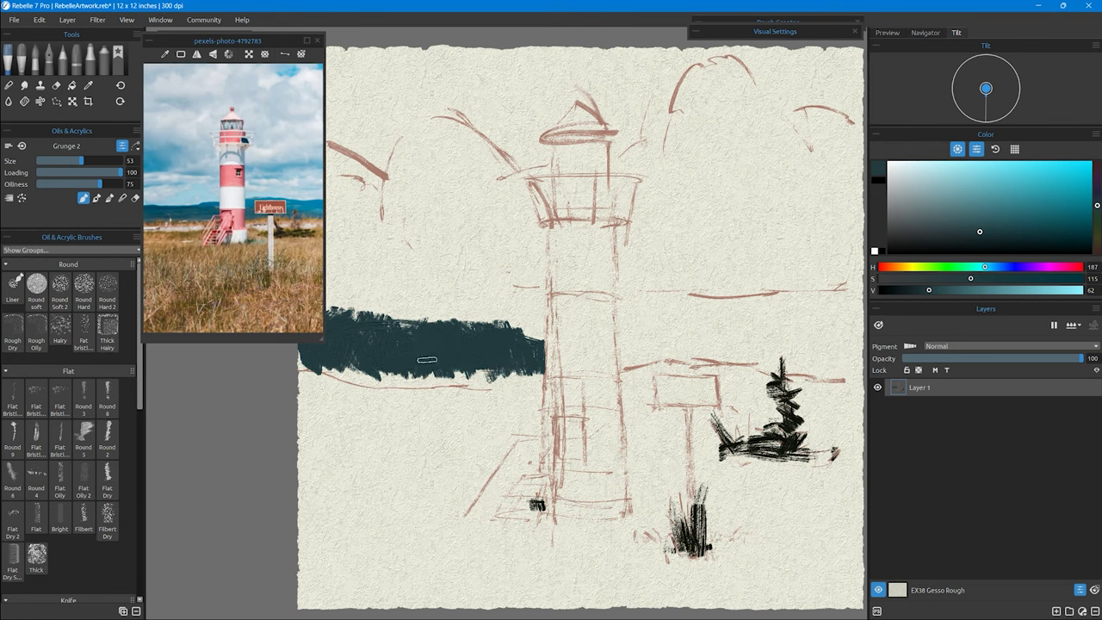
Step: Paint the dark strip on the tower's right side and the far hills on both sides in muted blue, V 105
click(978, 268)
drag(621, 360, 769, 358)
mouse_move(976, 268)
mouse_down()
mouse_move(990, 268)
mouse_move(962, 290)
mouse_up()
mouse_move(654, 310)
mouse_down()
mouse_move(620, 318)
mouse_move(667, 299)
mouse_move(745, 297)
mouse_move(736, 331)
mouse_move(796, 327)
mouse_move(861, 314)
mouse_up()
drag(546, 310, 431, 319)
mouse_move(637, 332)
mouse_down()
mouse_move(661, 306)
mouse_move(741, 348)
mouse_move(861, 376)
mouse_up()
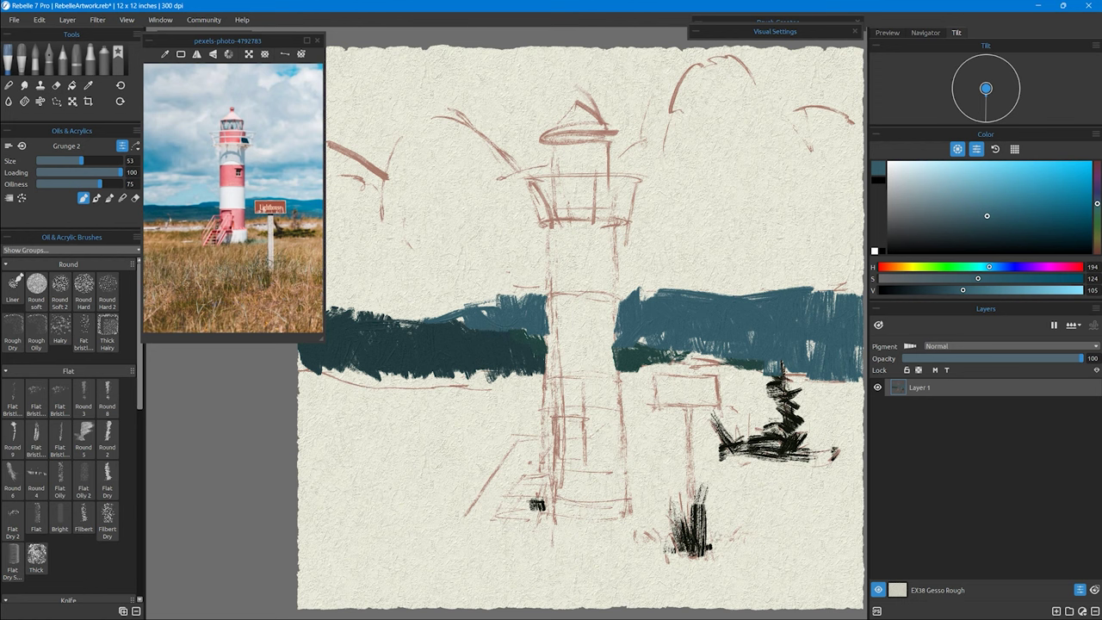
drag(621, 289, 645, 339)
Step: Move the reference photo aside and paint the lower sky band on both sides of the tower in mid blue, H 200, S 132, V 191
mouse_move(995, 196)
mouse_down()
mouse_move(990, 205)
mouse_move(995, 191)
mouse_up()
mouse_move(379, 258)
mouse_down()
mouse_move(487, 237)
mouse_move(335, 254)
mouse_up()
drag(232, 41, 219, 41)
drag(314, 259, 336, 216)
drag(465, 258, 520, 220)
click(995, 186)
mouse_move(663, 202)
mouse_down()
mouse_move(689, 250)
mouse_move(616, 263)
mouse_up()
click(992, 184)
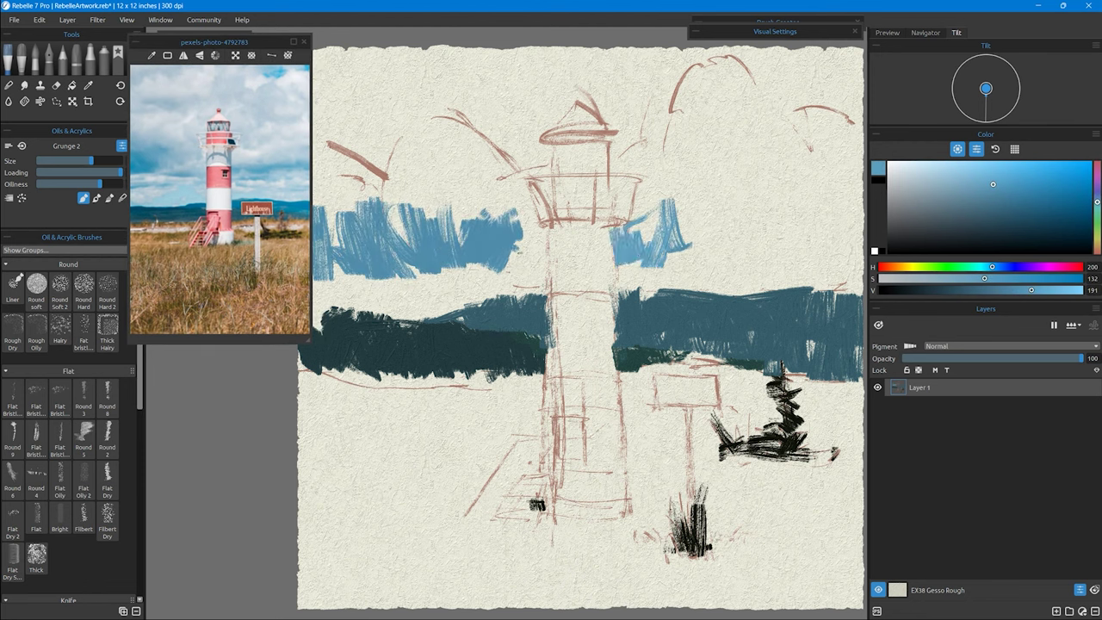
drag(500, 275, 546, 246)
drag(628, 271, 861, 206)
Step: Fill the open sky patches between the cloud outlines along the canvas's upper edge with light cyan-blue
drag(992, 269, 987, 267)
click(990, 173)
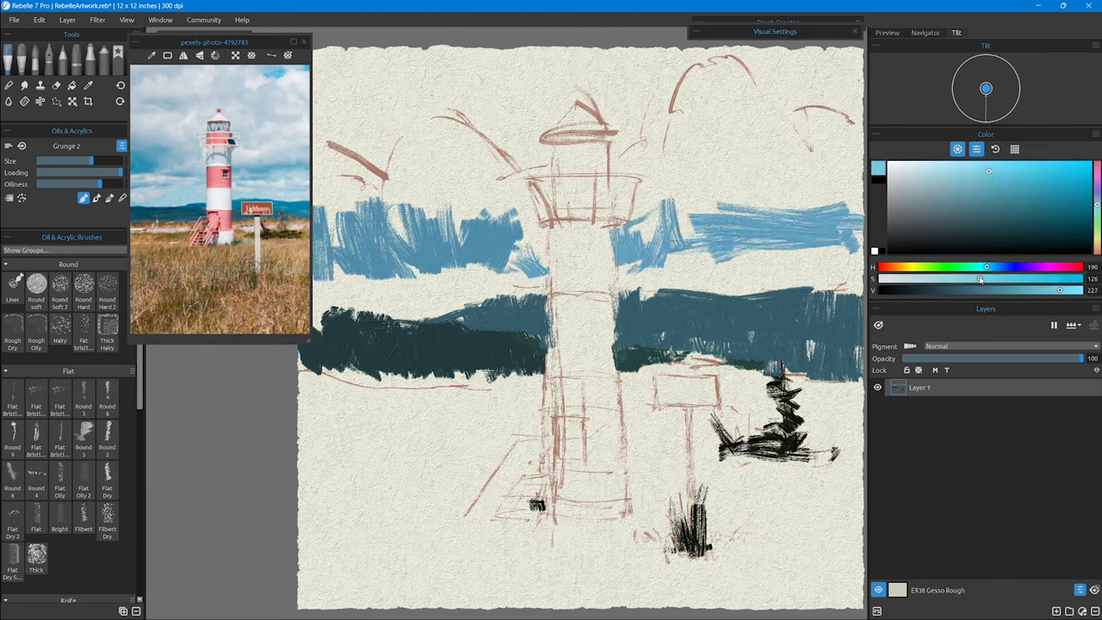
drag(680, 52, 654, 116)
click(973, 174)
drag(646, 48, 603, 99)
drag(594, 52, 654, 112)
drag(741, 56, 814, 134)
mouse_move(331, 155)
mouse_down()
mouse_move(317, 73)
mouse_move(370, 159)
mouse_up()
drag(366, 112, 430, 60)
Step: Block in the middle field on both sides of the tower with ochre, H 36, S 129, V 161
click(902, 267)
click(900, 267)
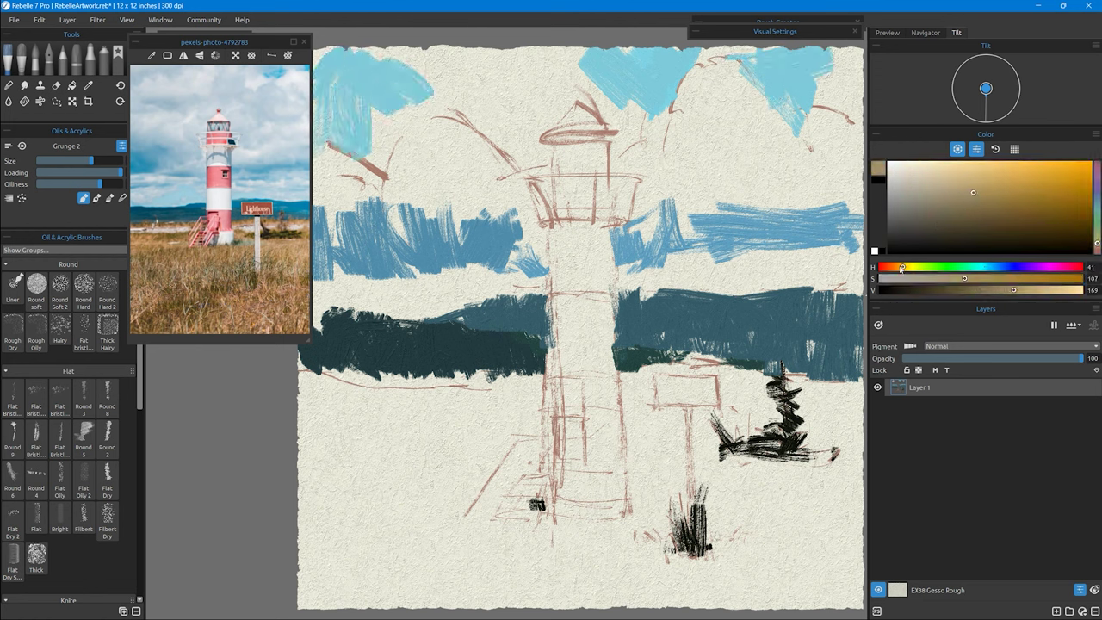
click(990, 196)
mouse_move(491, 400)
mouse_down()
mouse_move(538, 405)
mouse_move(482, 426)
mouse_up()
drag(340, 391, 508, 430)
drag(301, 404, 486, 422)
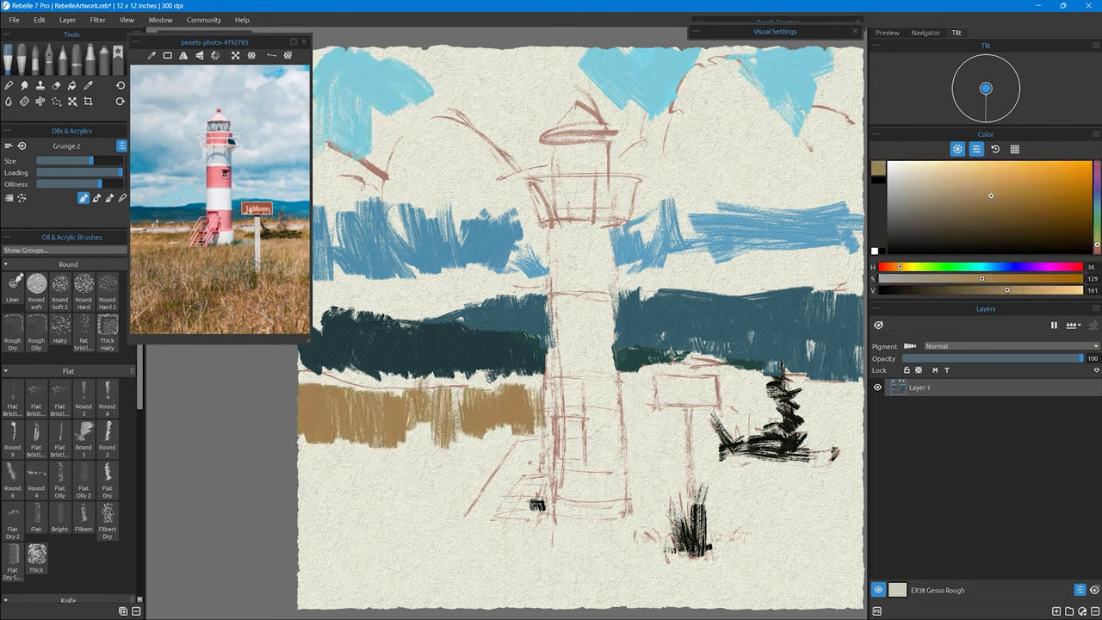
mouse_move(622, 396)
mouse_down()
mouse_move(646, 417)
mouse_move(828, 424)
mouse_move(861, 430)
mouse_up()
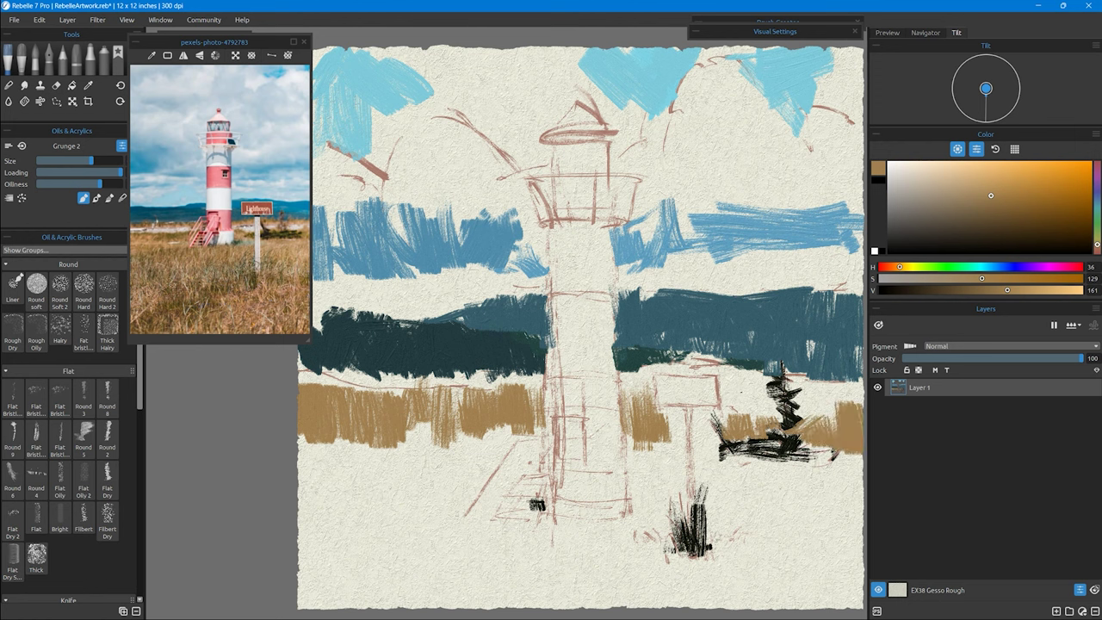
Step: Paint the foreground grass in the lower right of the canvas with brown, H 28, S 125, V 144
click(896, 266)
click(988, 201)
mouse_move(861, 530)
mouse_down()
mouse_move(796, 603)
mouse_move(762, 594)
mouse_up()
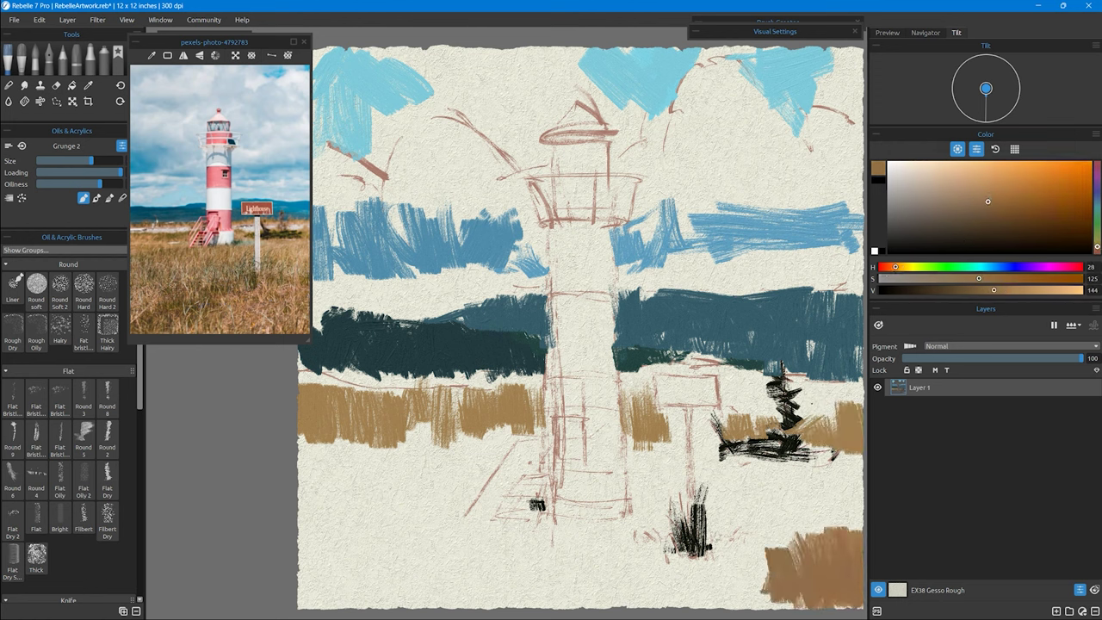
drag(762, 517, 741, 607)
drag(732, 495, 637, 603)
drag(680, 516, 599, 603)
mouse_move(620, 538)
mouse_down()
mouse_move(612, 581)
mouse_move(573, 603)
mouse_up()
Step: Add lighter reddish-tan grass strokes over the middle field on both sides of the tower, using H 27, S 116, V 183
click(981, 196)
click(829, 411)
click(979, 187)
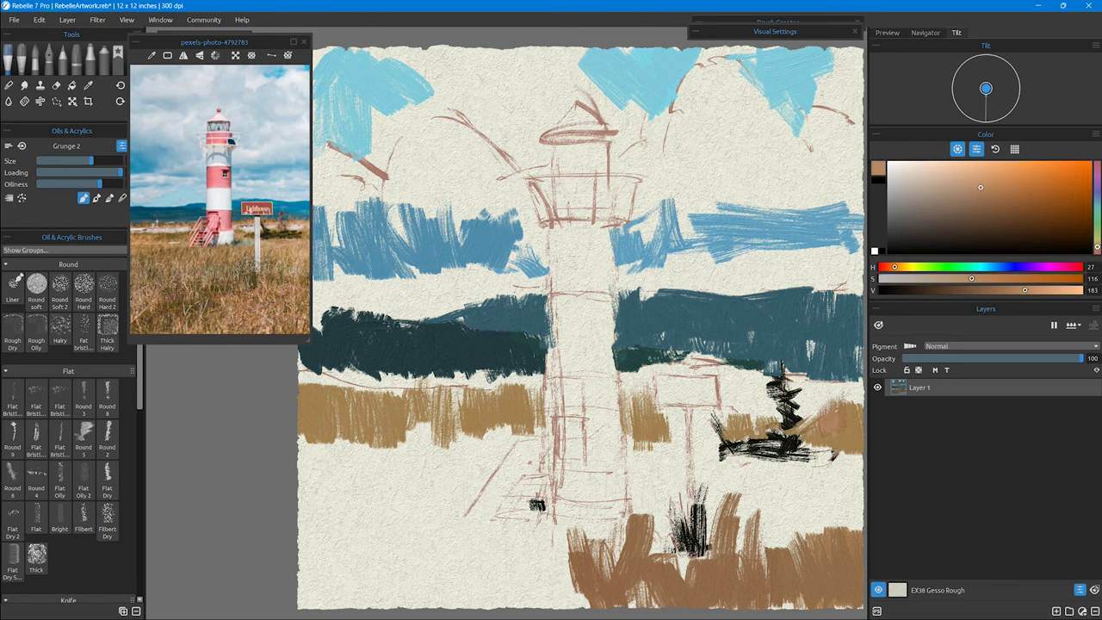
drag(850, 413, 792, 417)
drag(301, 423, 370, 465)
drag(392, 404, 469, 452)
drag(469, 414, 521, 456)
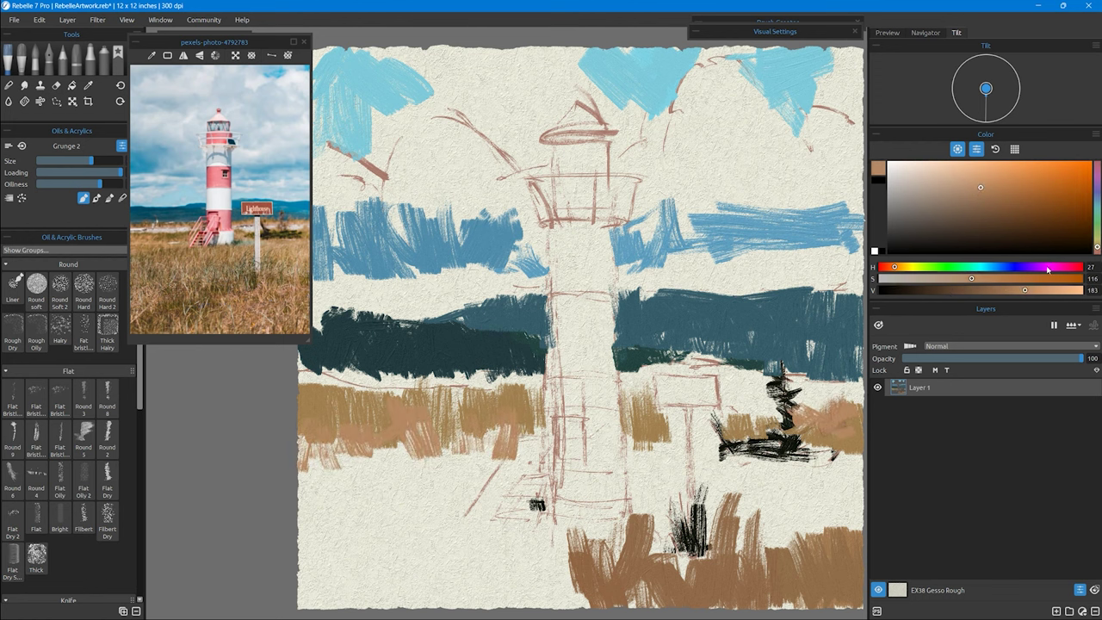
Step: Paint the lighthouse's gallery section pink and its conical roof paler pink, H 0, S 39, V 248
drag(1048, 267, 1083, 267)
click(940, 166)
mouse_move(551, 179)
mouse_down()
mouse_move(608, 207)
mouse_move(608, 189)
mouse_up()
click(919, 163)
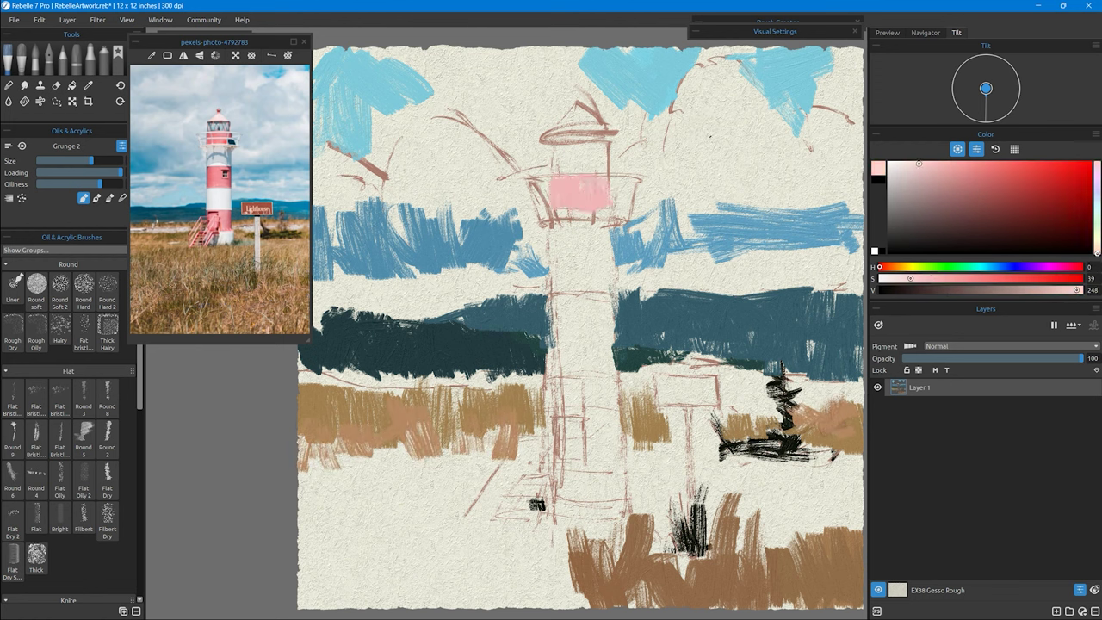
drag(559, 131, 594, 107)
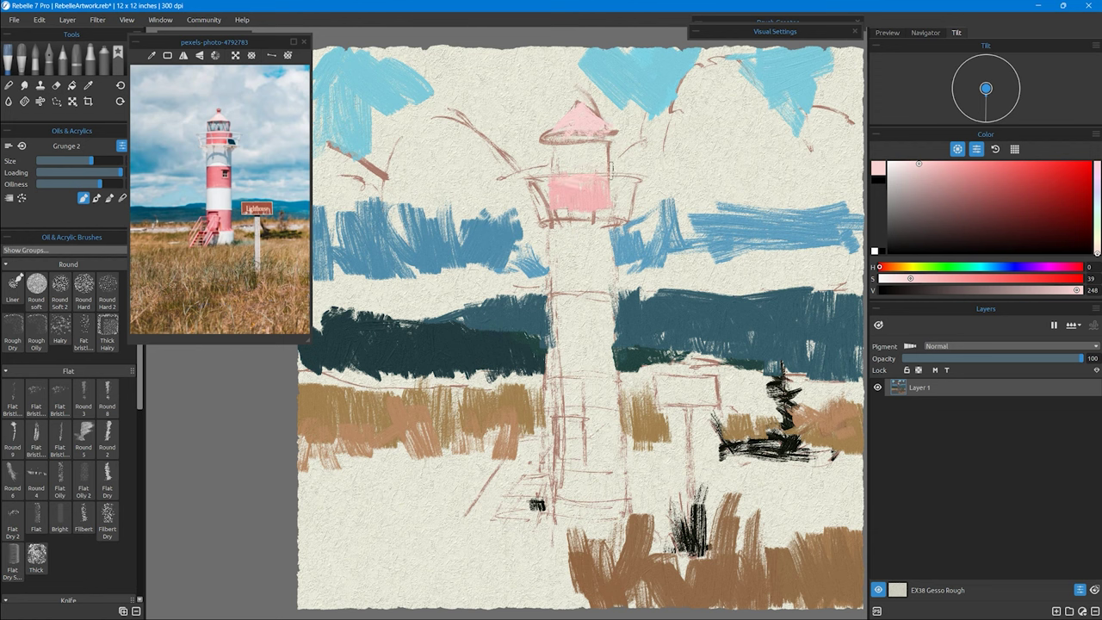
Step: Paint the tower's middle and lower coloured bands and the side stairs in stronger pink
click(944, 171)
click(952, 170)
mouse_move(555, 274)
mouse_down()
mouse_move(613, 293)
mouse_move(603, 336)
mouse_up()
click(958, 168)
mouse_move(555, 301)
mouse_down()
mouse_move(616, 345)
mouse_move(551, 349)
mouse_move(616, 301)
mouse_up()
mouse_move(555, 417)
mouse_down()
mouse_move(607, 465)
mouse_move(620, 430)
mouse_move(564, 482)
mouse_move(556, 417)
mouse_up()
mouse_move(551, 469)
mouse_down()
mouse_move(495, 517)
mouse_move(529, 525)
mouse_up()
drag(603, 413, 629, 444)
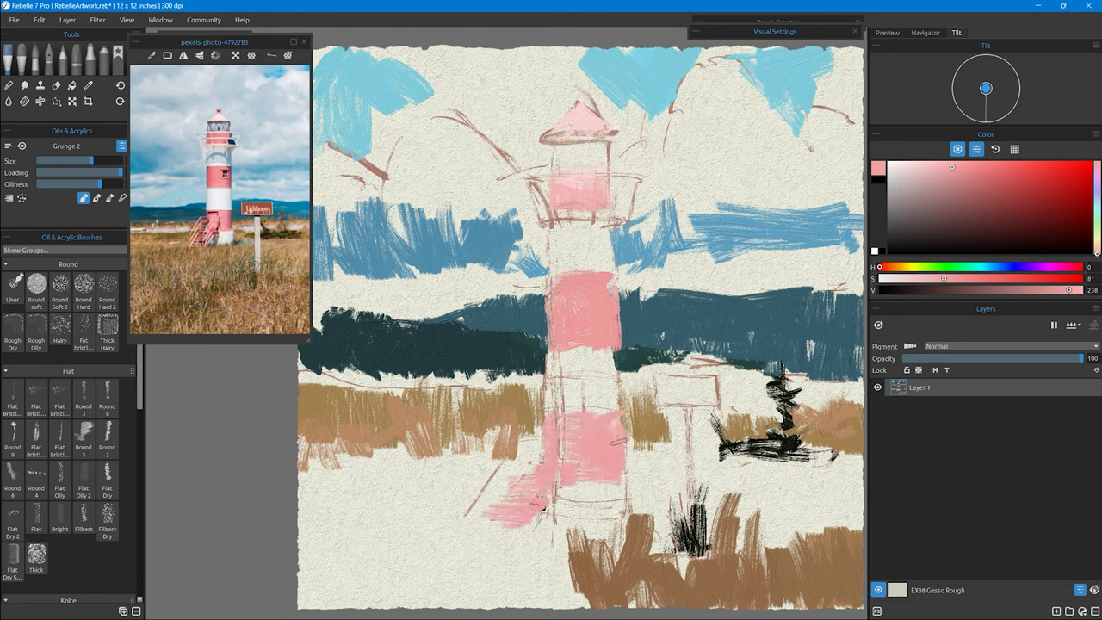
Step: Paint the tower's white bands with a cool off-white, H 202, S 5, V 242
click(219, 138)
drag(555, 230, 575, 272)
mouse_move(562, 356)
mouse_down()
mouse_move(599, 409)
mouse_move(618, 353)
mouse_up()
click(878, 168)
drag(558, 480, 566, 513)
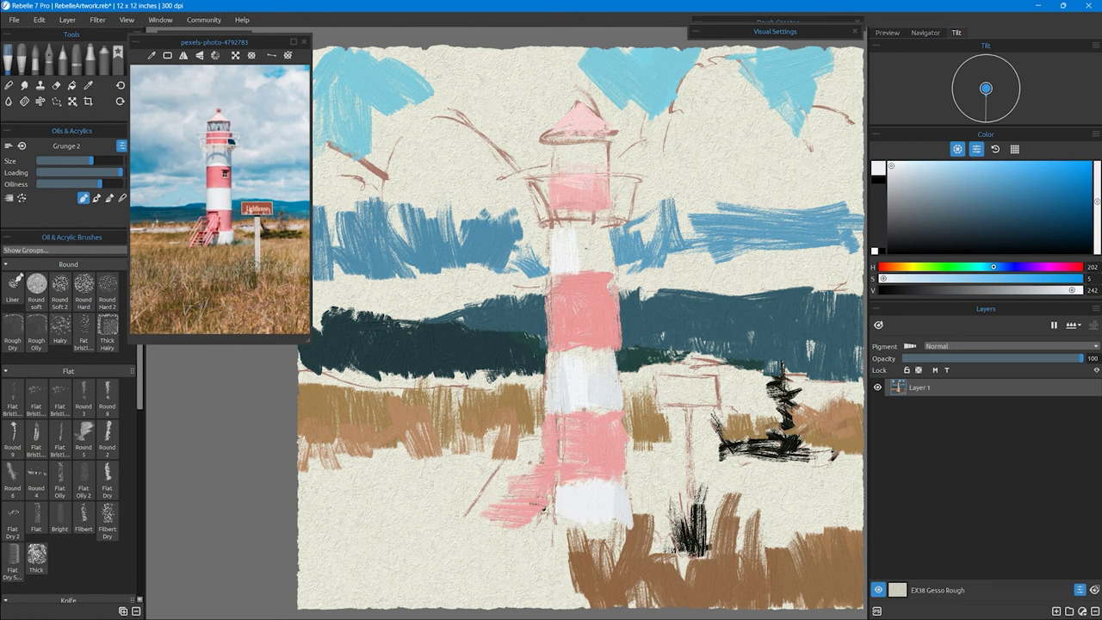
Step: Tint the white band beneath the gallery with pale blue shading
click(932, 170)
mouse_move(555, 258)
mouse_down()
mouse_move(616, 237)
mouse_move(569, 269)
mouse_move(585, 223)
mouse_up()
drag(598, 260, 611, 276)
Step: Shade the far right edges of the tower's pink bands with darker red tones
alt+click(578, 310)
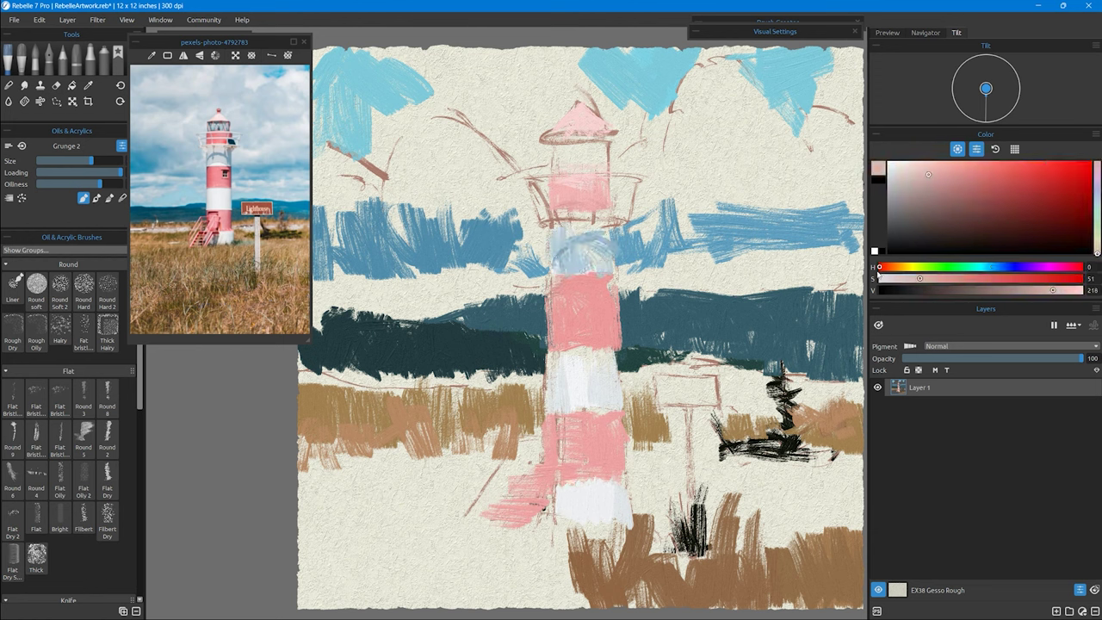
alt+click(613, 309)
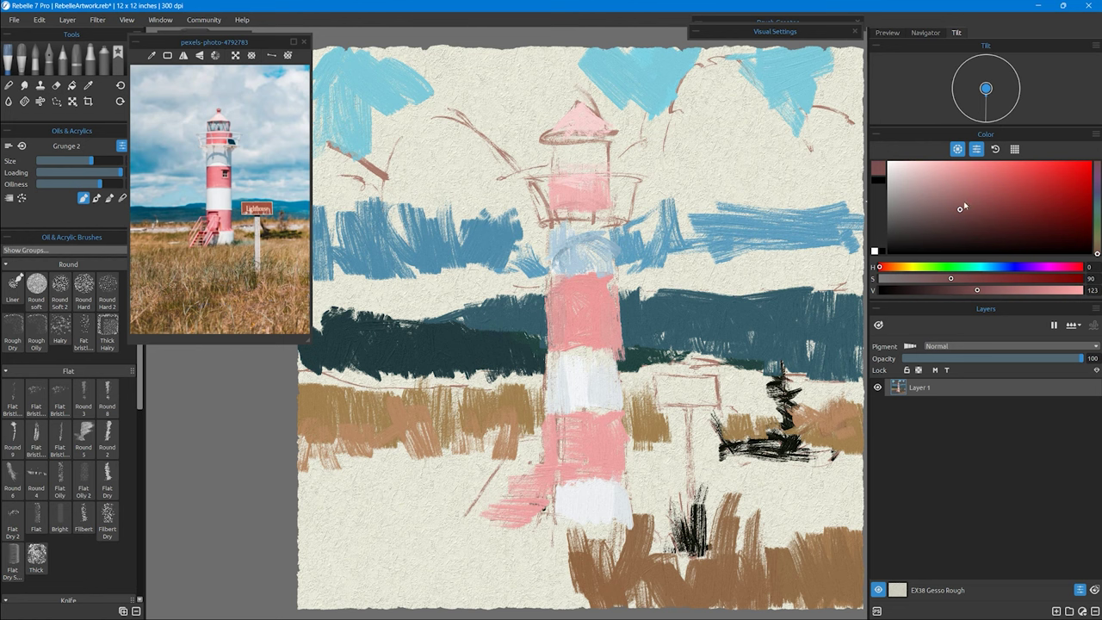
drag(617, 298, 617, 346)
drag(621, 412, 621, 468)
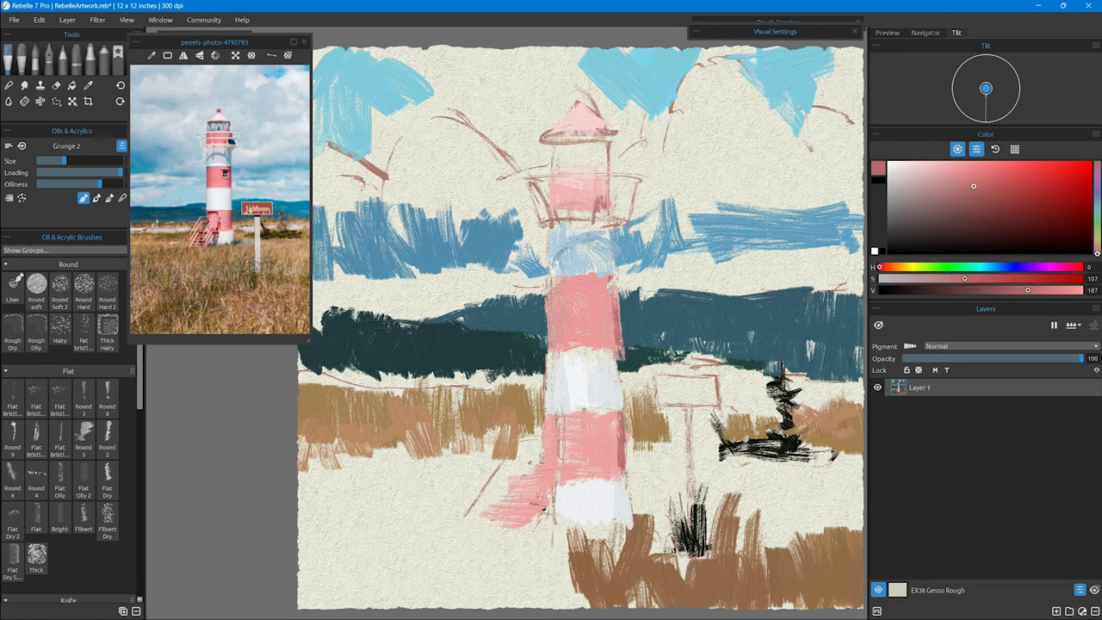
Step: Paint the black window on the middle pink band and refine its bars and the surrounding details with pink tones
click(922, 251)
drag(592, 297, 613, 297)
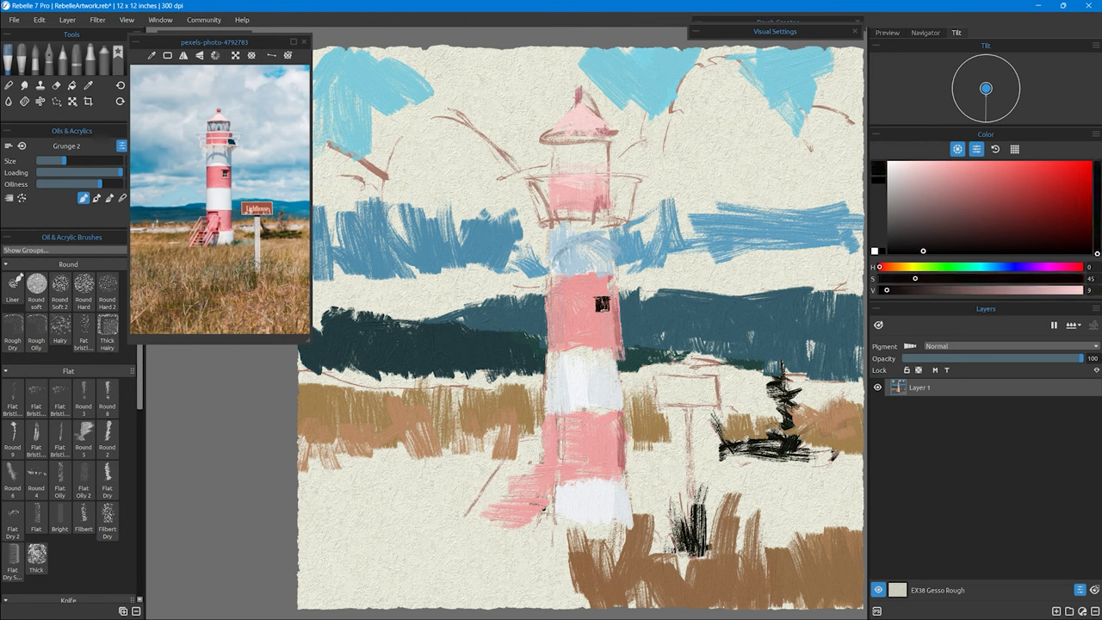
alt+click(542, 509)
click(939, 180)
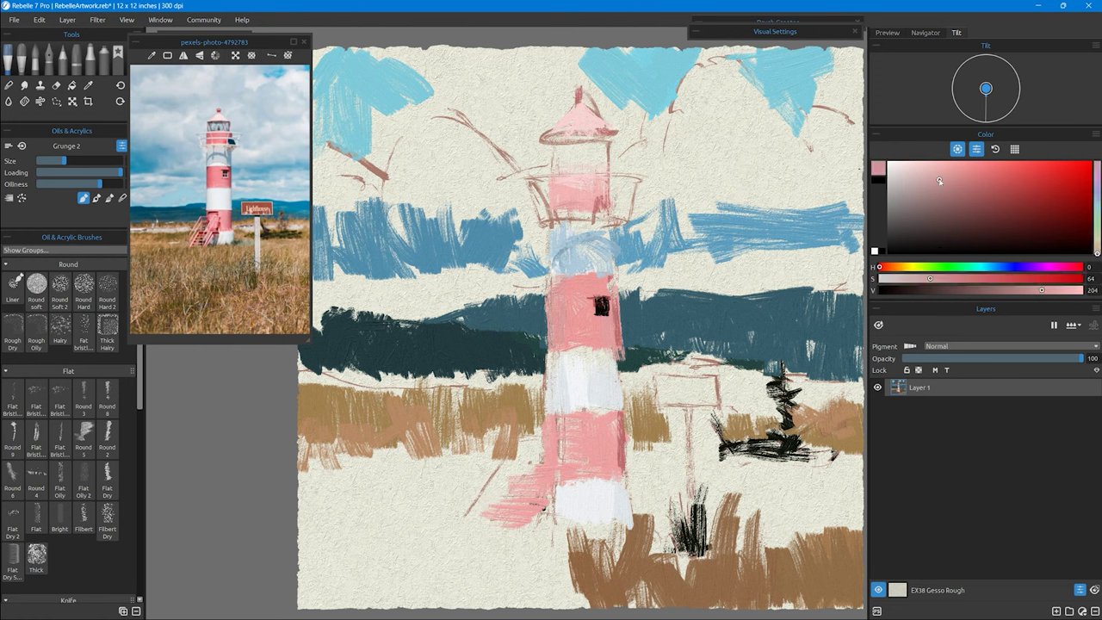
click(934, 165)
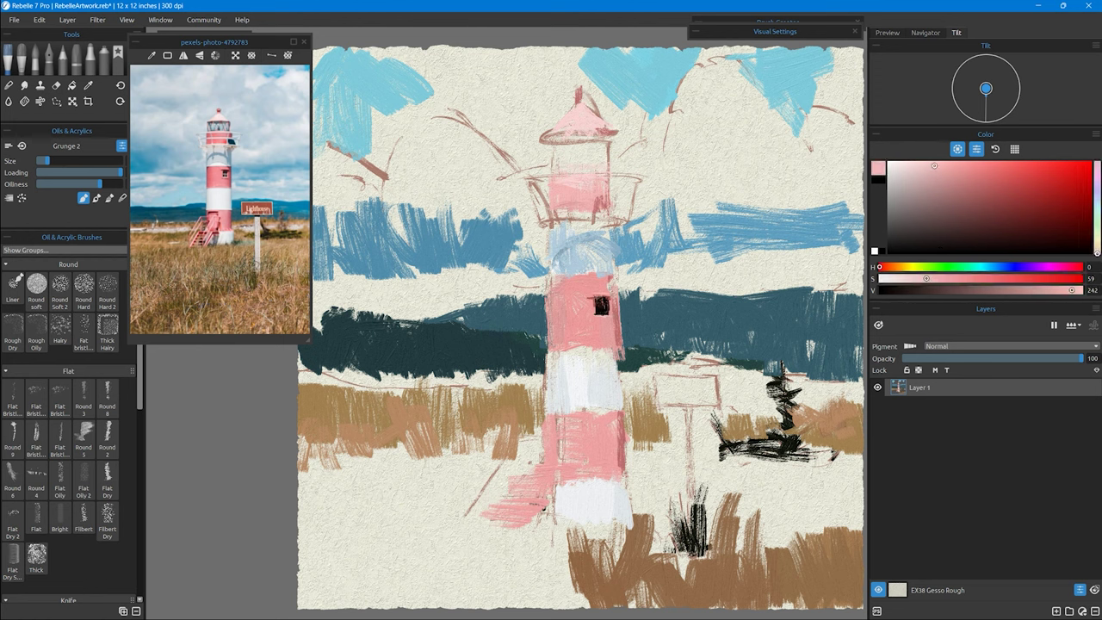
alt+click(617, 324)
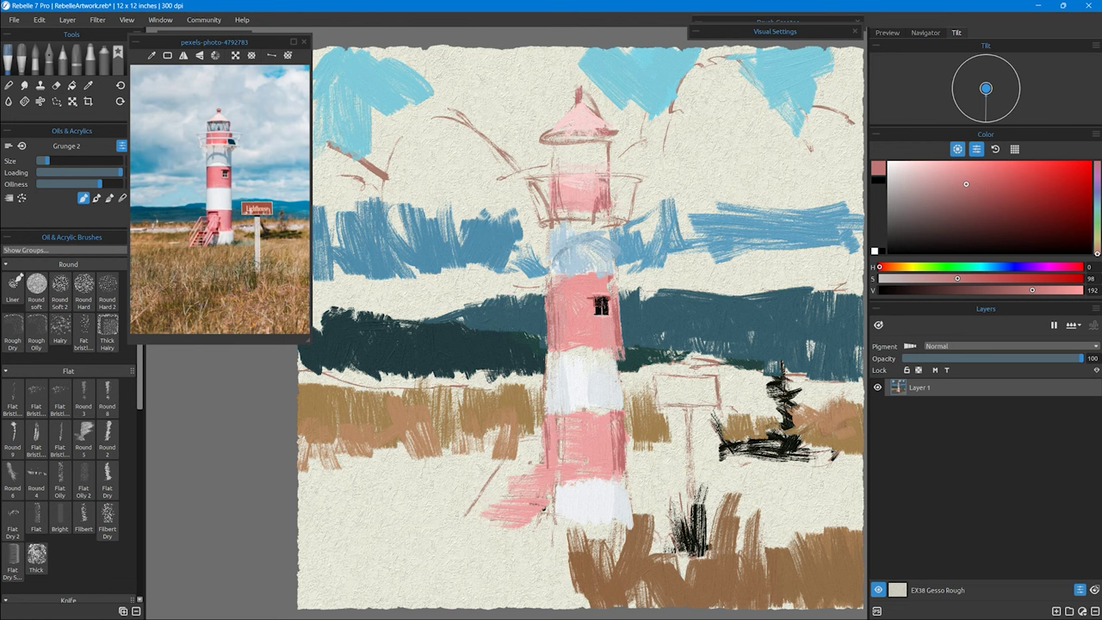
Step: Add a dark red accent atop the middle pink band and pale blue touches on the upper white band's right edge
alt+click(613, 280)
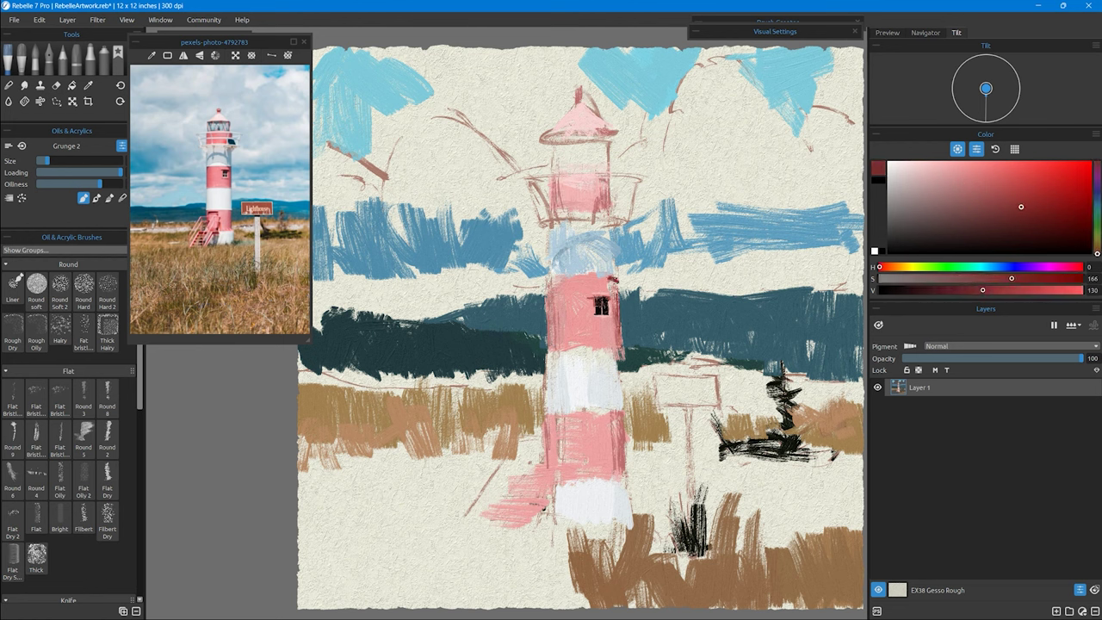
click(899, 166)
click(901, 172)
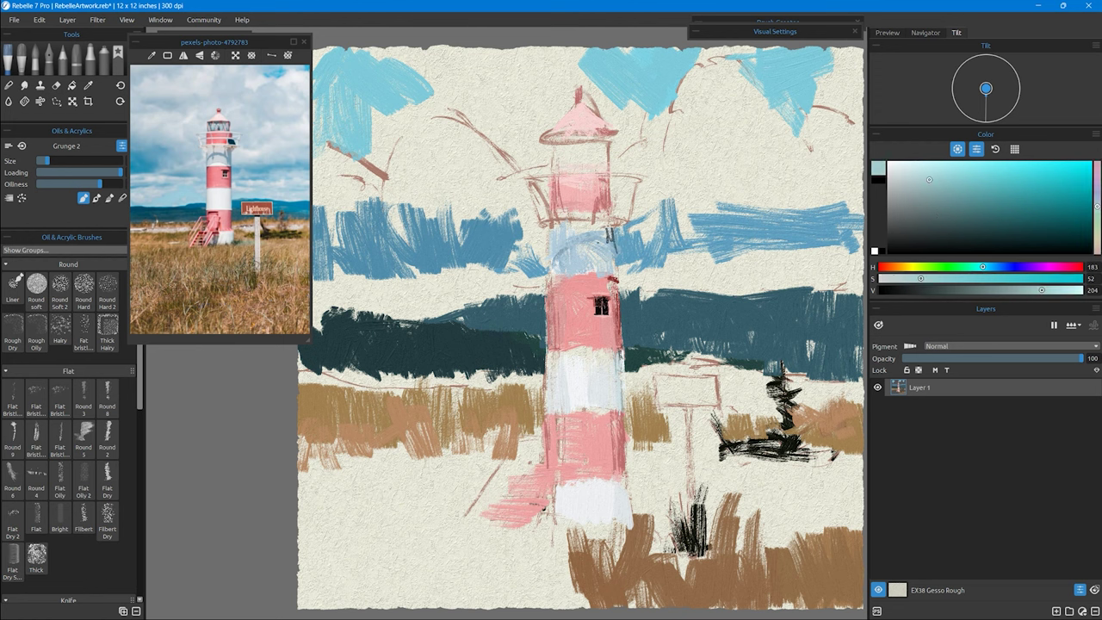
alt+click(611, 238)
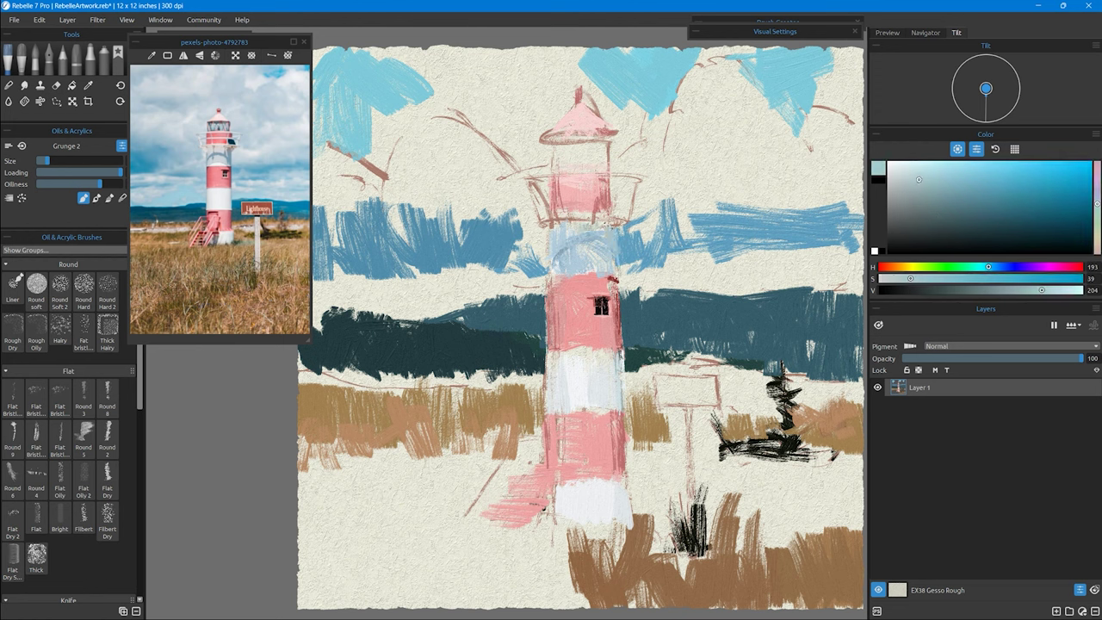
Step: Paint a light tan strip of field along the shoreline on both sides of the tower with a larger brush
alt+click(482, 405)
mouse_move(627, 375)
mouse_down()
mouse_move(740, 387)
mouse_move(779, 409)
mouse_up()
alt+click(542, 379)
drag(543, 379, 303, 379)
drag(852, 388, 684, 372)
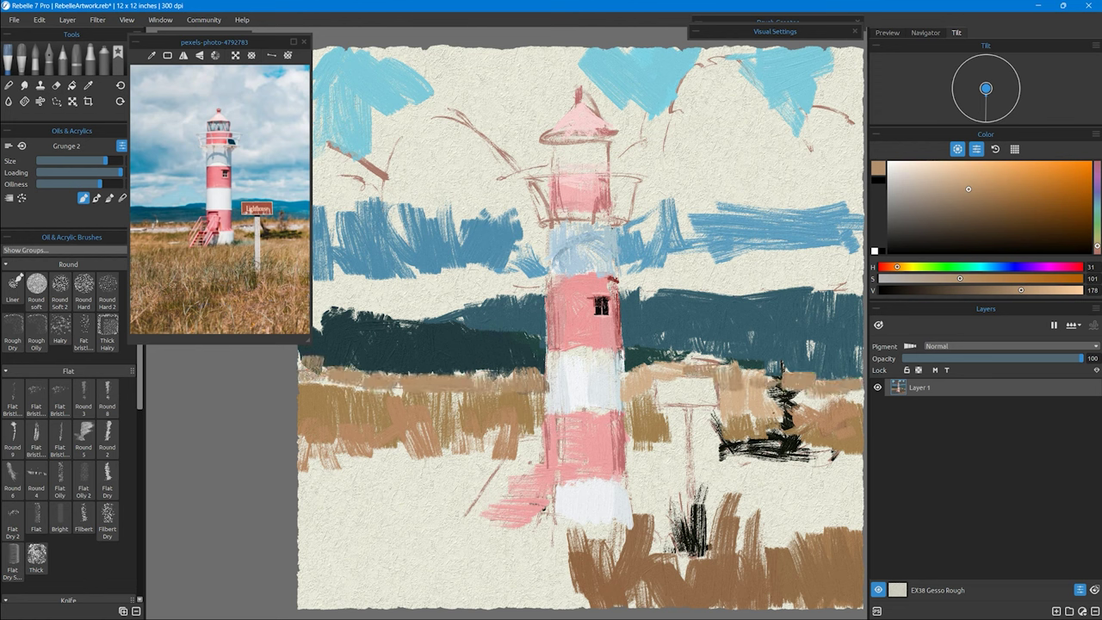
Step: Extend the foreground grass toward the left and deepen it with darker brown, H 31, S 131, V 130
alt+click(684, 372)
drag(589, 551, 484, 602)
drag(517, 542, 409, 568)
drag(627, 594, 739, 607)
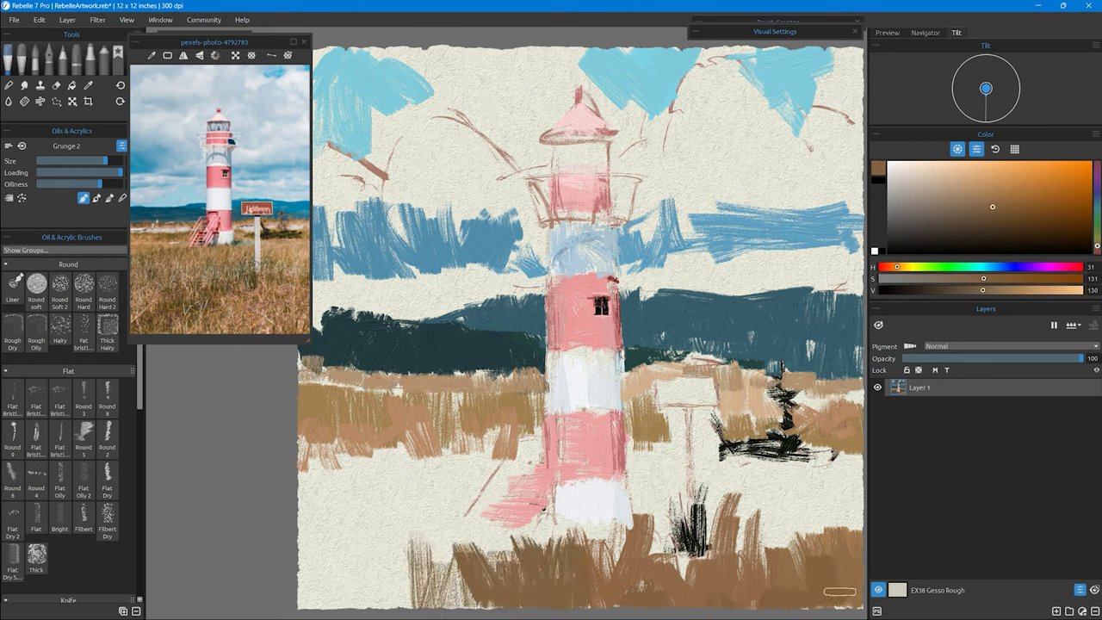
drag(759, 559, 861, 602)
Step: Paint grey-green shadows on the tower's lowest white band and on the ground beside its base
alt+click(639, 512)
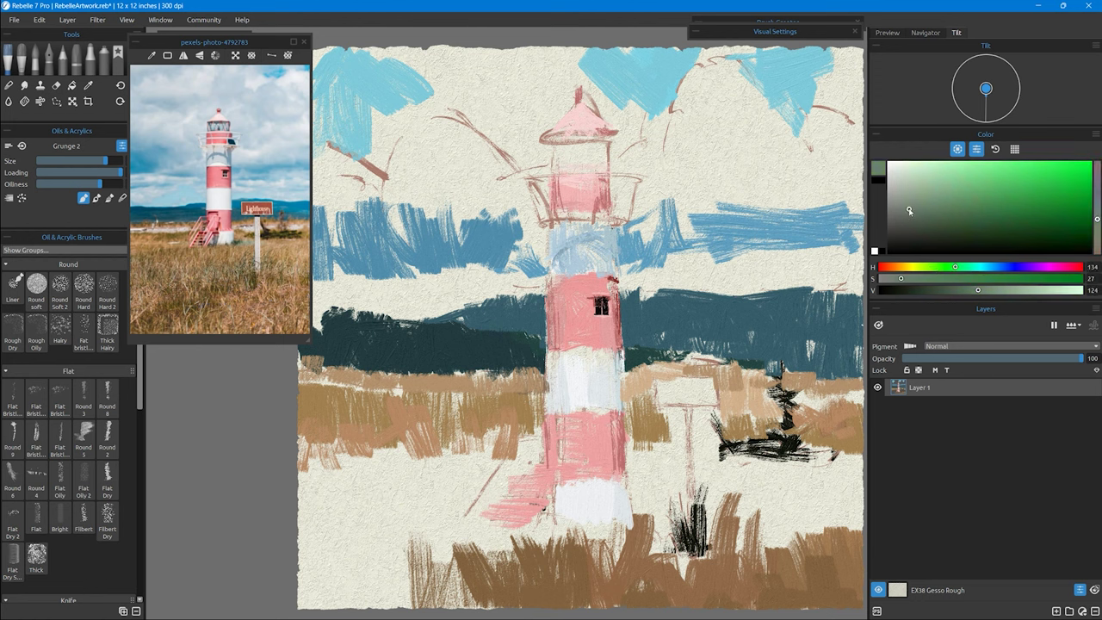
drag(637, 503, 640, 525)
mouse_move(574, 487)
mouse_down()
mouse_move(575, 521)
mouse_move(563, 520)
mouse_up()
Step: Shade the right edges of the tower's three white bands with blue-grey, H 217, S 16, V 182
alt+click(594, 388)
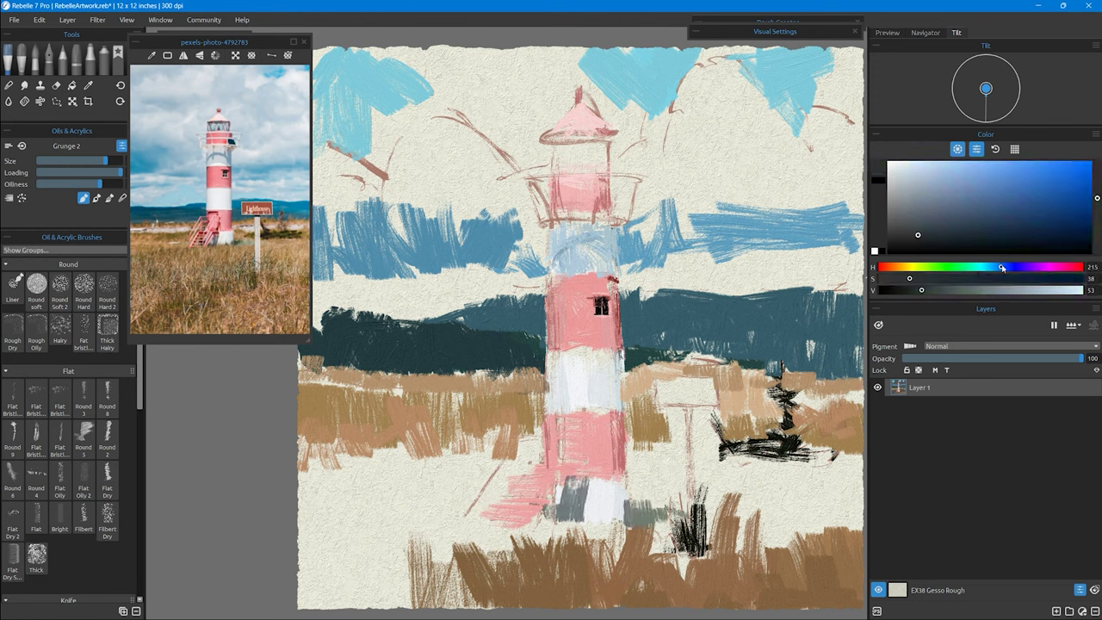
drag(621, 469, 625, 524)
drag(618, 348, 621, 415)
drag(612, 228, 616, 287)
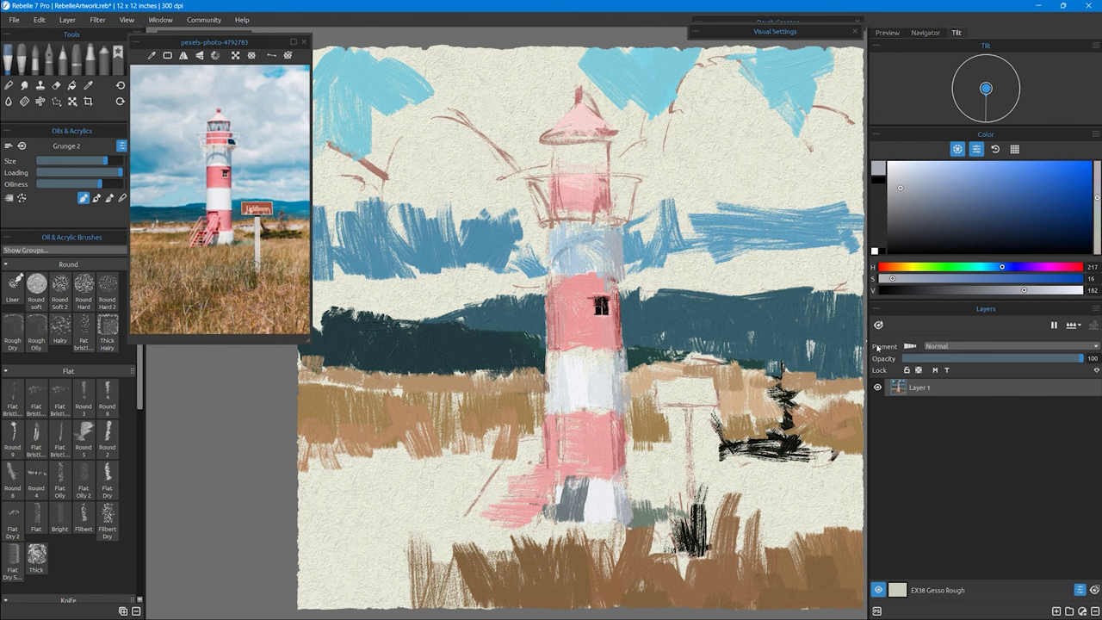
Step: Paint the red signboard using the reference's colour, and paint its post with a smaller brush
alt+click(256, 209)
mouse_move(647, 334)
mouse_down()
mouse_move(716, 334)
mouse_move(685, 378)
mouse_up()
alt+click(684, 392)
key(bracketleft)
key(bracketleft)
key(bracketleft)
drag(686, 404, 689, 469)
Step: Add a dark accent beneath the signboard and cover the old board outline and the area around the post with tan field tones
alt+click(779, 396)
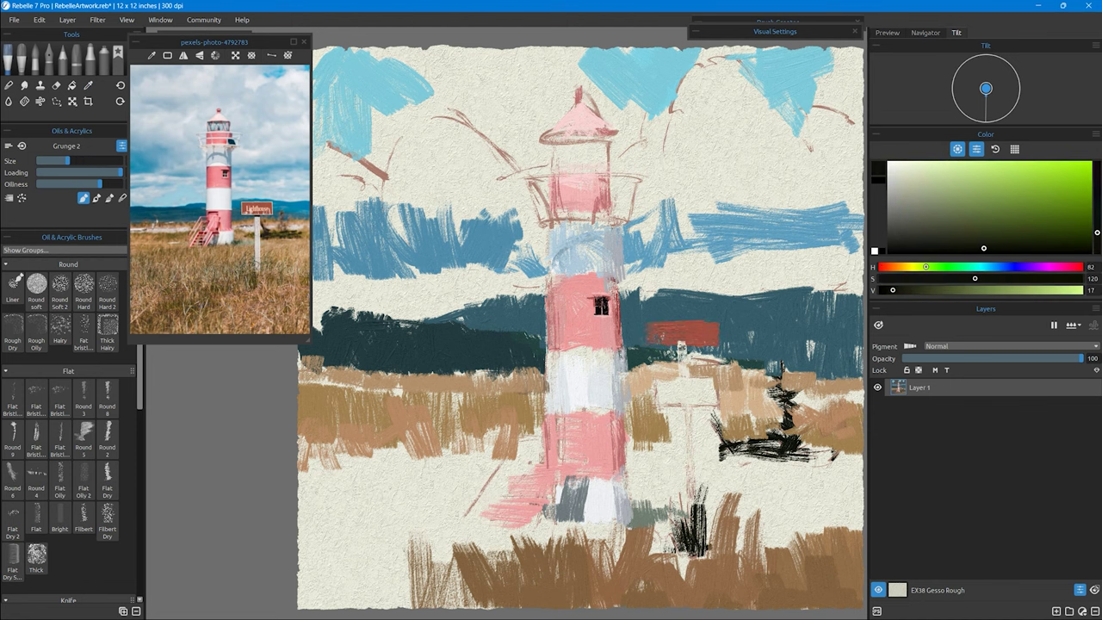
drag(683, 343, 684, 379)
drag(686, 405, 688, 469)
alt+click(708, 339)
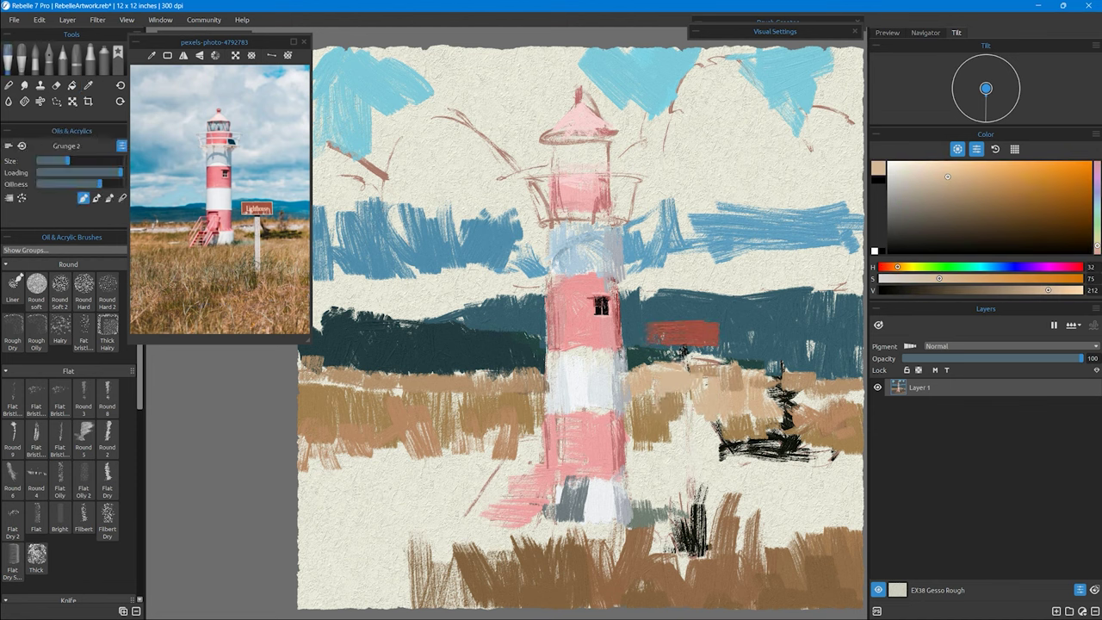
alt+click(688, 409)
alt+click(714, 442)
alt+click(660, 394)
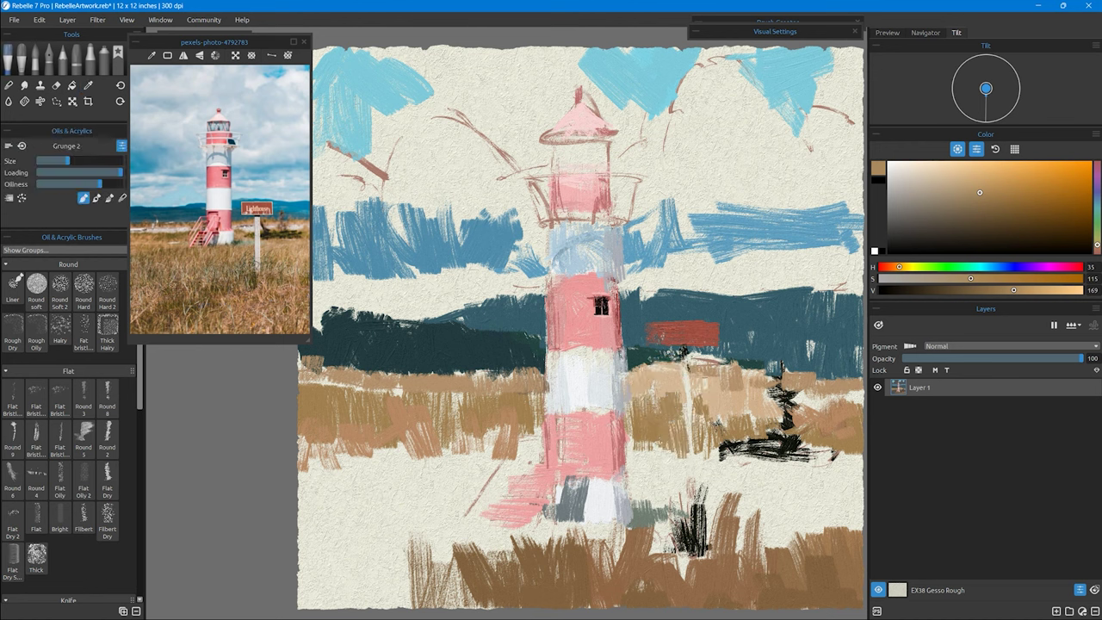
Step: Paint upright dark brown grass strokes in the foreground beside the tower's base and along both edges of the field
alt+click(482, 555)
drag(465, 513, 454, 456)
drag(494, 506, 487, 470)
drag(518, 549, 543, 518)
drag(496, 556, 492, 515)
drag(825, 526, 859, 439)
drag(319, 525, 345, 465)
Step: Block in broad cloud shapes on both sides of the tower with an enlarged brush in pale blue-grey, H 202, S 24, V 226
alt+click(594, 250)
key(])
key(])
key(])
drag(689, 190, 749, 103)
drag(775, 194, 805, 117)
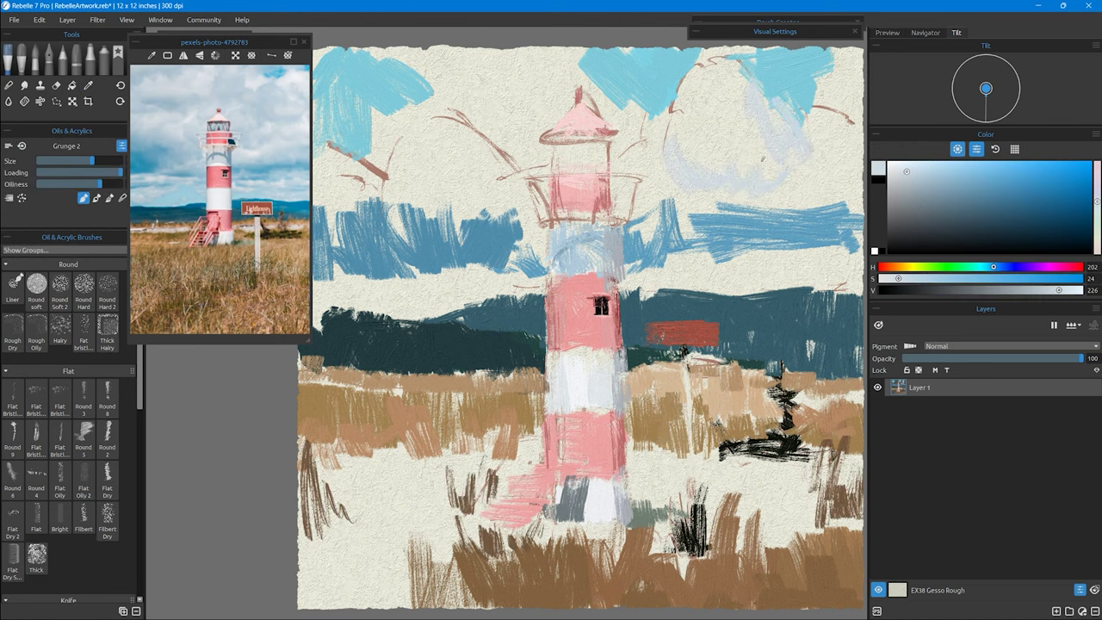
drag(762, 211, 830, 164)
drag(784, 219, 861, 168)
drag(390, 235, 448, 178)
drag(456, 229, 524, 171)
drag(517, 245, 539, 210)
mouse_move(623, 215)
mouse_down()
mouse_move(668, 134)
mouse_move(675, 153)
mouse_move(767, 69)
mouse_up()
Step: Paint off-white clouds, H 205, S 8, V 238, around the tower's roof and fill the lantern room with pale blue-grey
alt+click(677, 191)
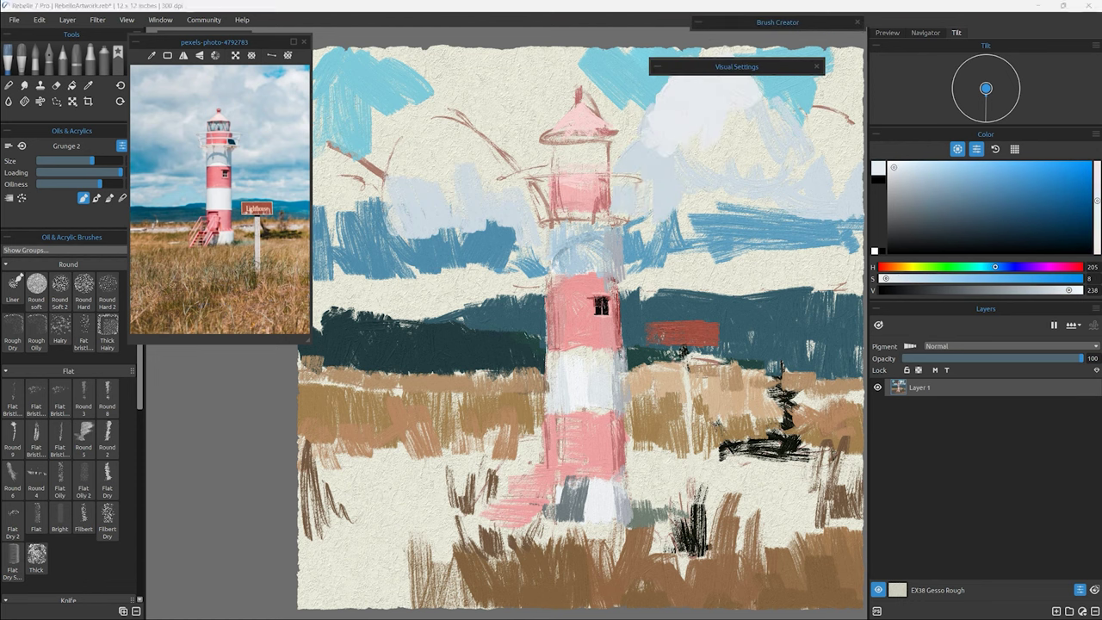
drag(501, 72, 520, 50)
mouse_move(536, 77)
mouse_down()
mouse_move(620, 110)
mouse_move(642, 138)
mouse_up()
drag(543, 124, 490, 57)
mouse_move(465, 97)
mouse_down()
mouse_move(525, 157)
mouse_move(572, 168)
mouse_up()
alt+click(584, 156)
Step: Cover the sky band above the hills with pale blue, H 199, S 25, V 225, and add pale cyan, H 183, S 44, V 243, near its left end
alt+click(774, 279)
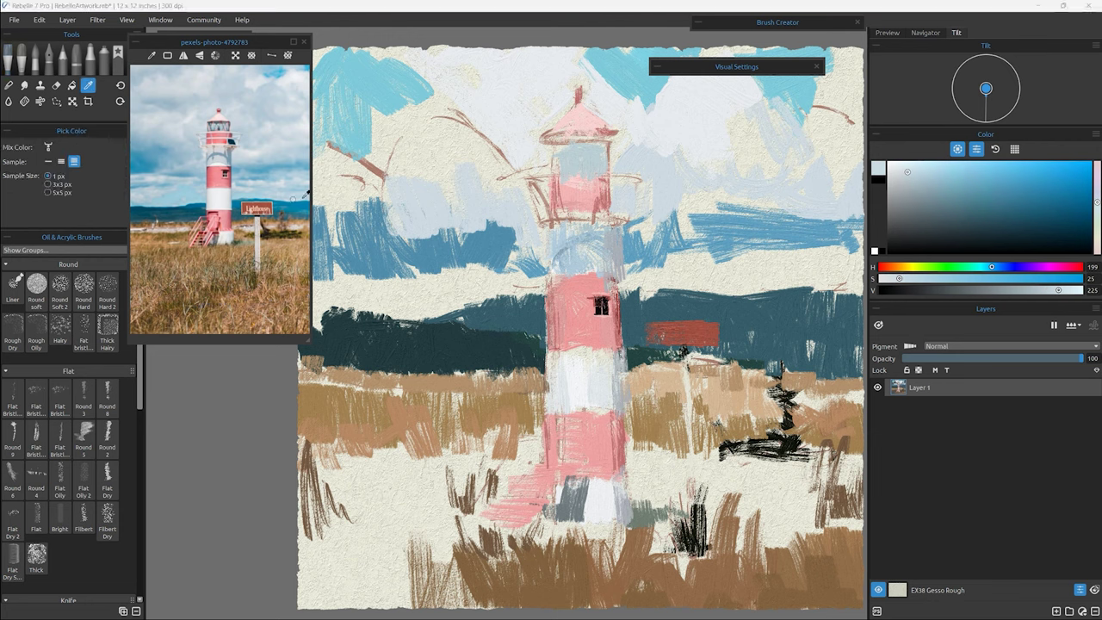
drag(814, 267, 740, 293)
drag(861, 254, 736, 276)
mouse_move(728, 271)
mouse_down()
mouse_move(667, 288)
mouse_move(619, 280)
mouse_up()
drag(671, 241, 705, 254)
mouse_move(491, 271)
mouse_down()
mouse_move(533, 287)
mouse_move(422, 267)
mouse_up()
drag(517, 297, 362, 267)
alt+click(320, 287)
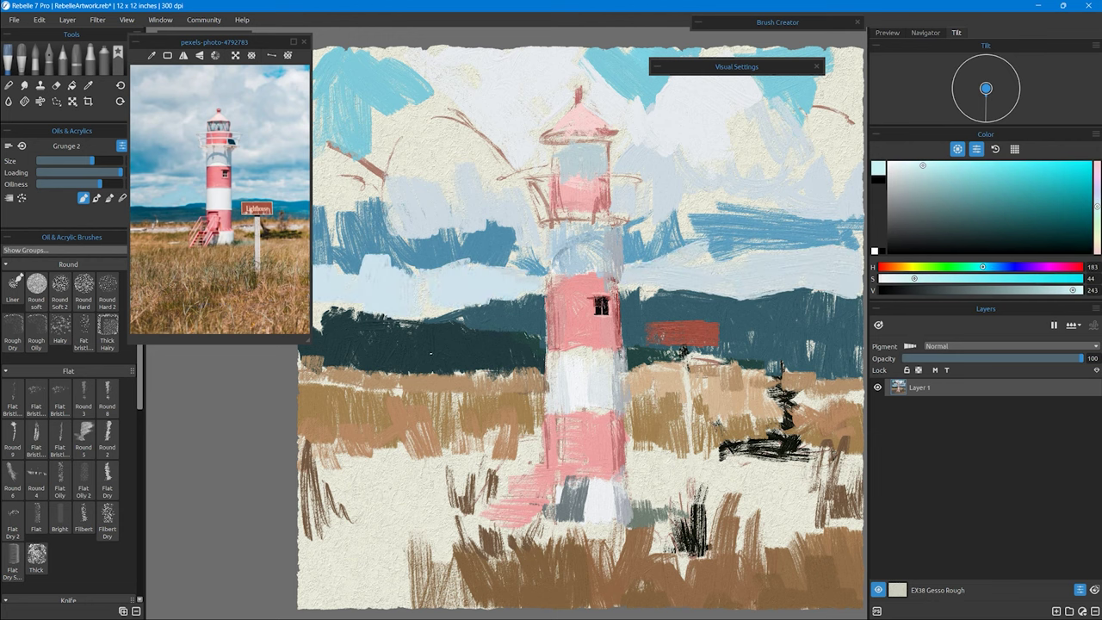
drag(456, 271, 418, 272)
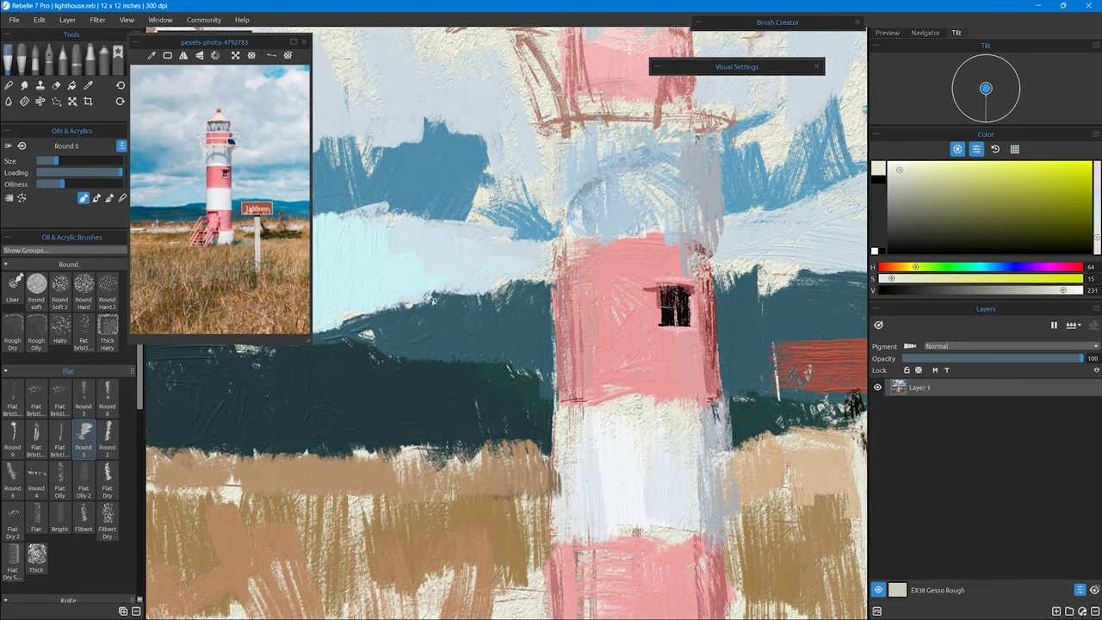
Step: Paint light blue strokes, H 196, S 58, V 221, in the sky just left of the tower with the Flat Bristle 6 brush
click(291, 162)
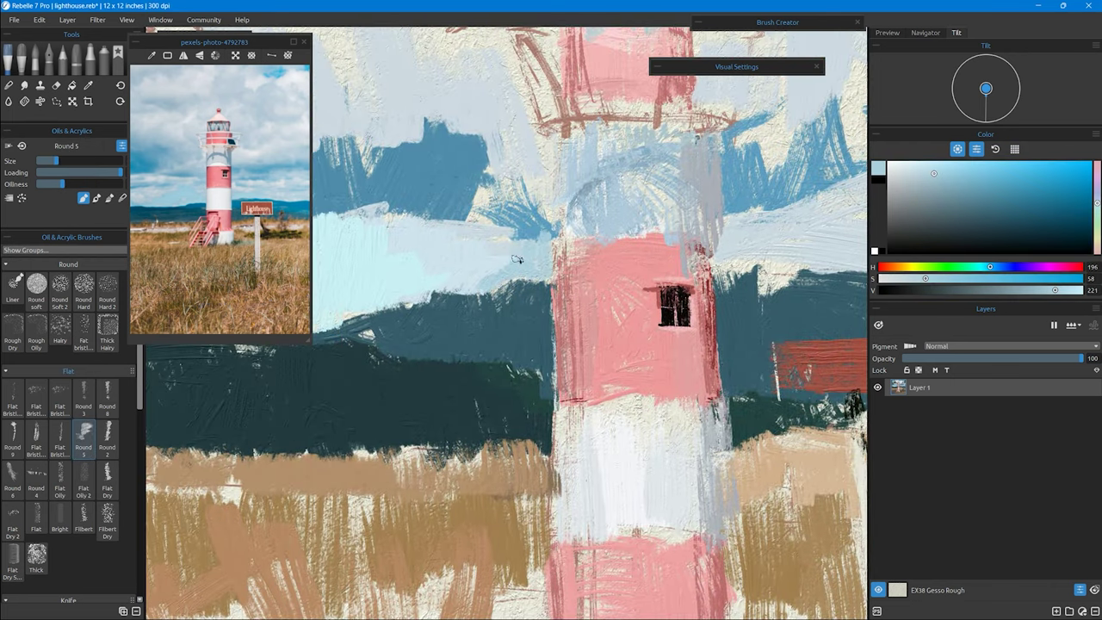
click(36, 437)
drag(538, 193, 469, 278)
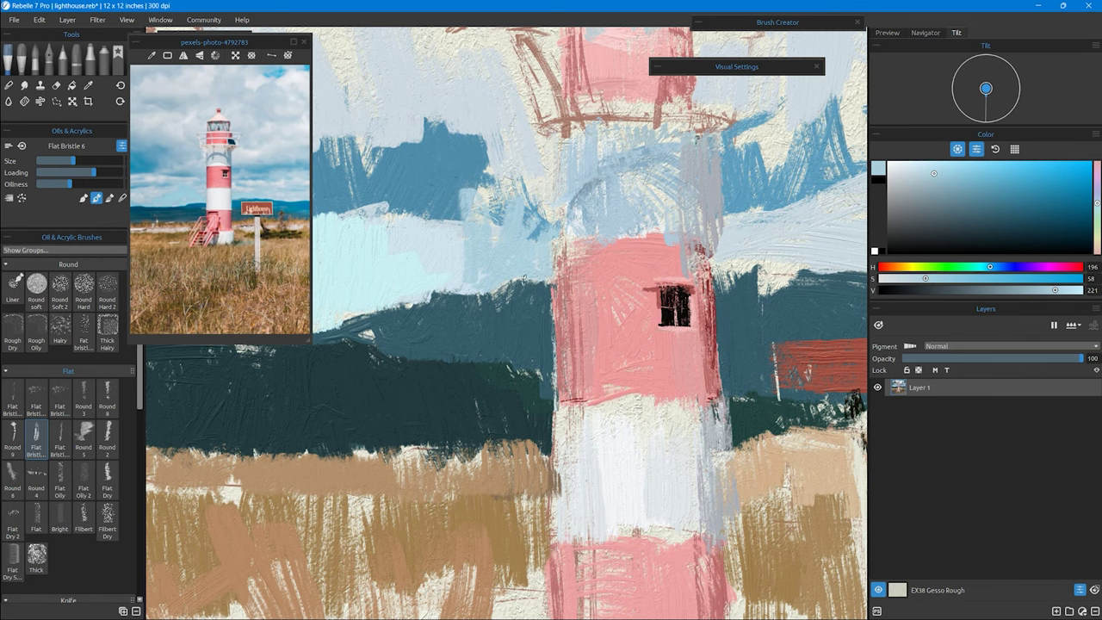
Step: Blend the hills' upper edge into the sky beside the tower using dark blue, H 194, S 124, V 105
alt+click(431, 305)
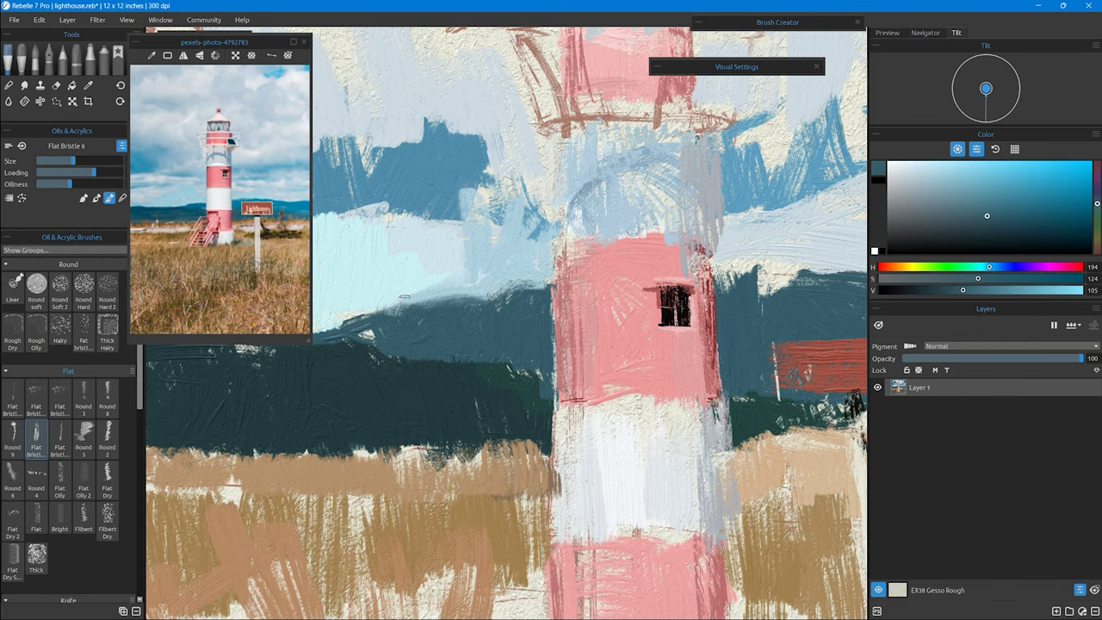
drag(757, 274, 805, 310)
drag(758, 251, 830, 273)
alt+click(792, 246)
mouse_move(731, 271)
mouse_down()
mouse_move(856, 284)
mouse_move(789, 309)
mouse_move(624, 299)
mouse_move(573, 285)
mouse_up()
alt+click(574, 285)
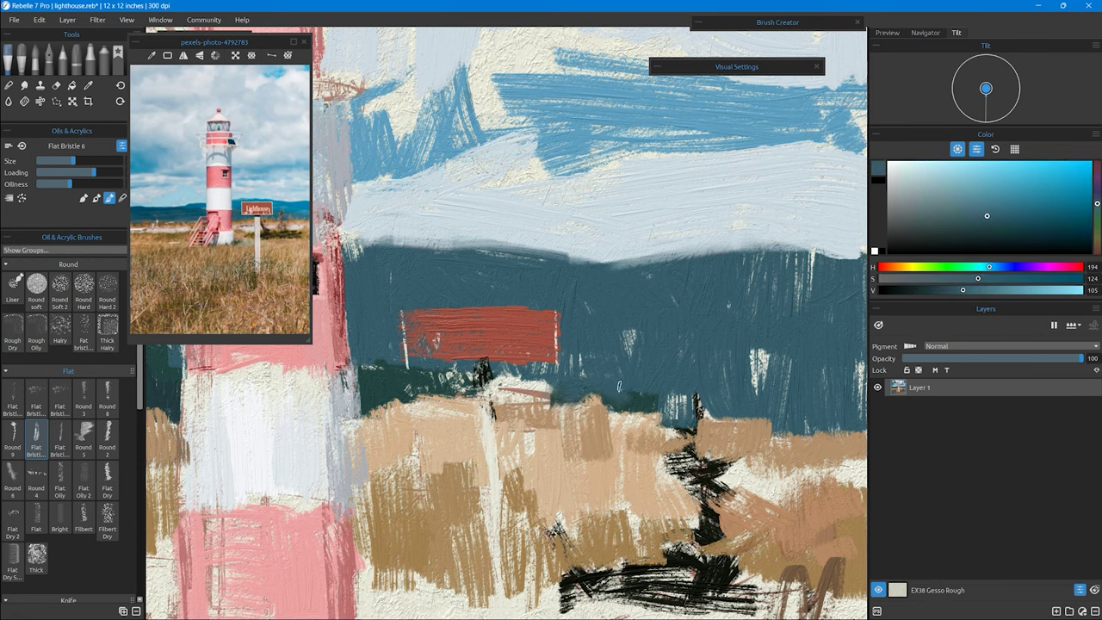
Step: Blend the tower's upper pink band and smooth the white band below it with sampled off-white and white, H 204, S 5, V 247
drag(336, 501, 630, 557)
alt+click(616, 415)
alt+click(606, 286)
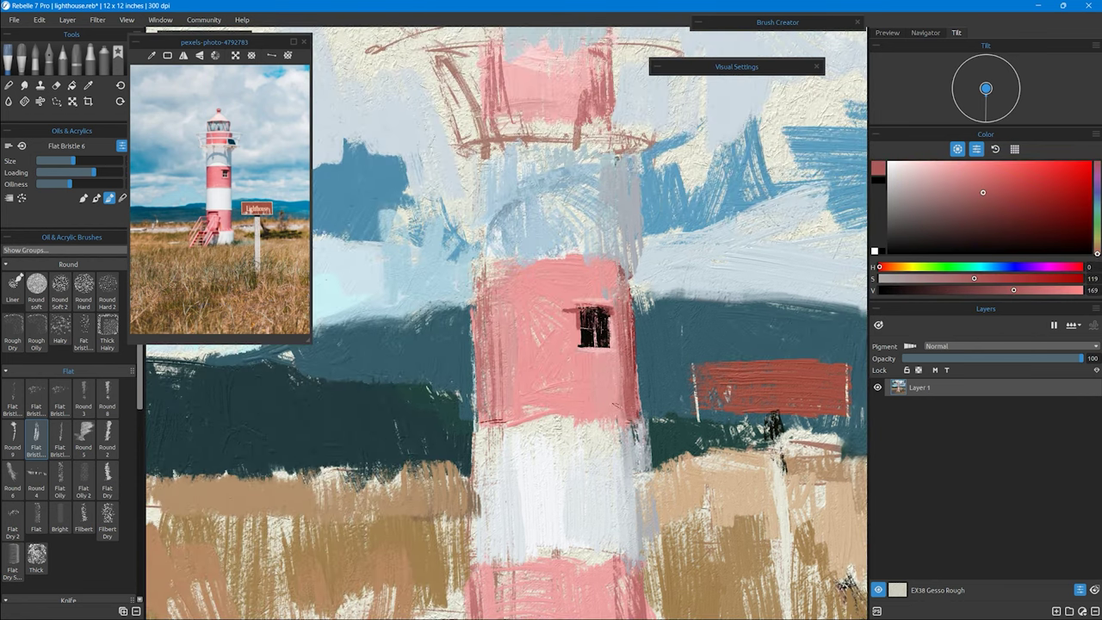
alt+click(589, 430)
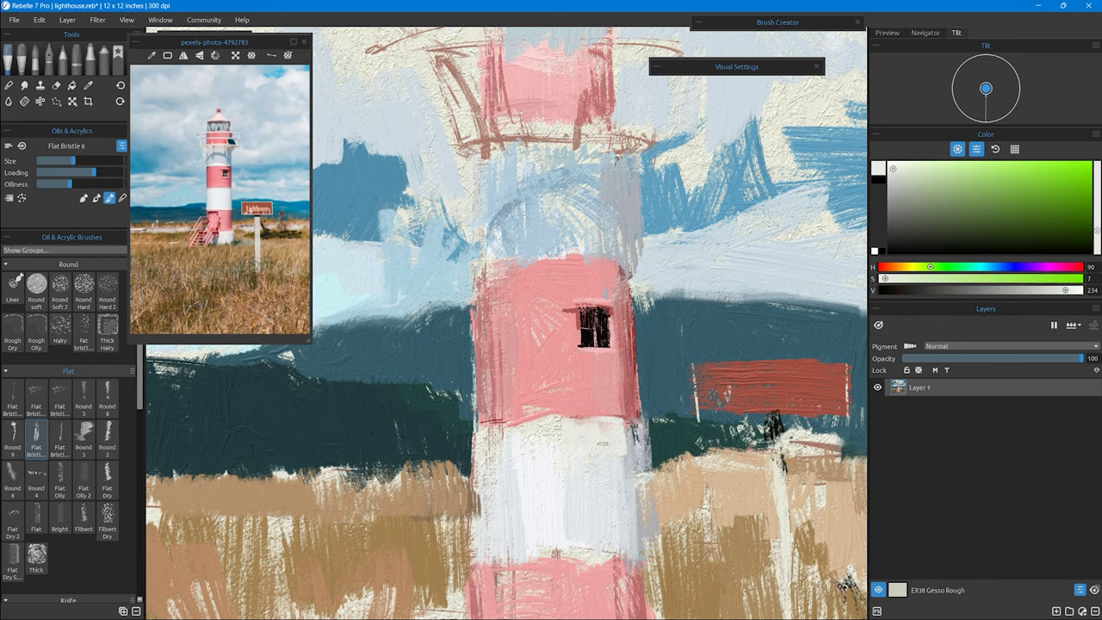
alt+click(559, 430)
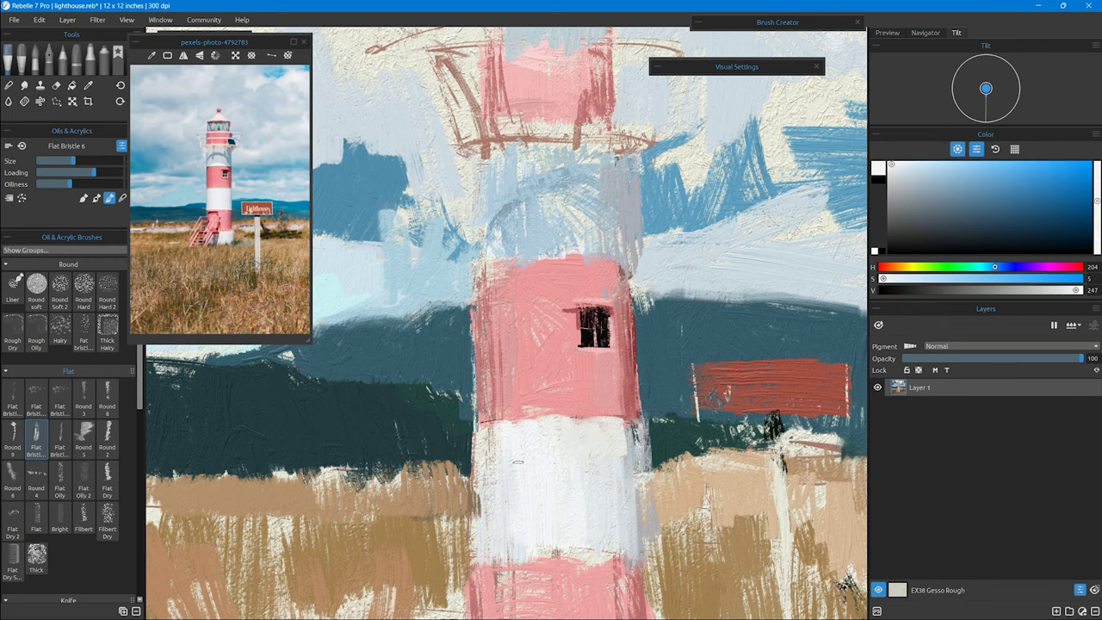
alt+click(560, 320)
drag(592, 585, 645, 444)
alt+click(599, 396)
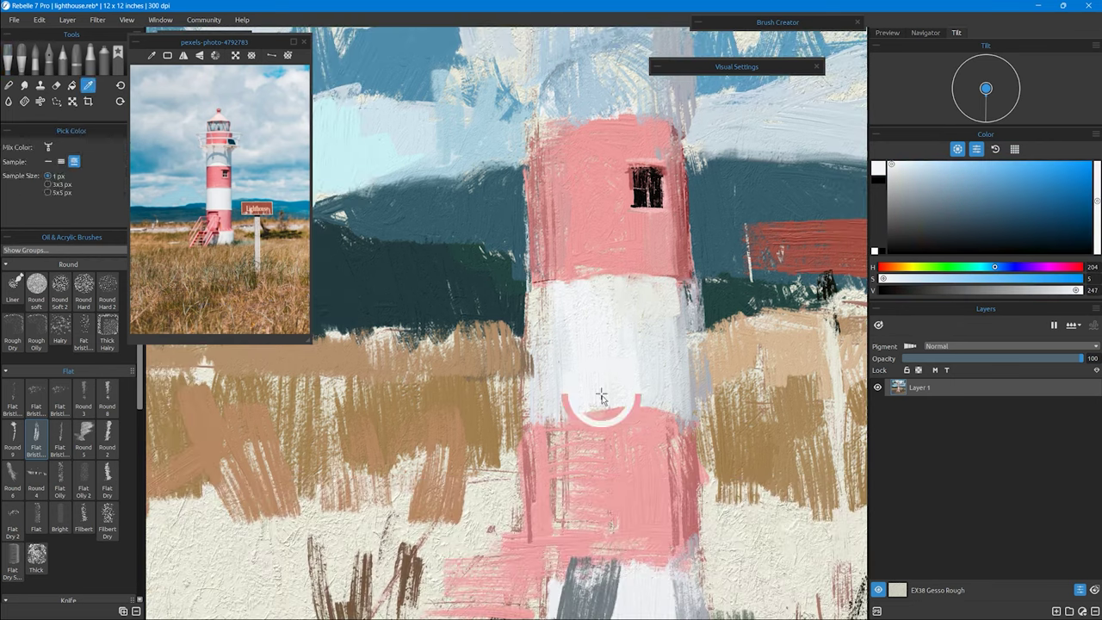
Step: Paint a white rim above the tower's upper pink band and a blue arch with vertical blue shading beneath the gallery
scroll(606, 414, up, 5)
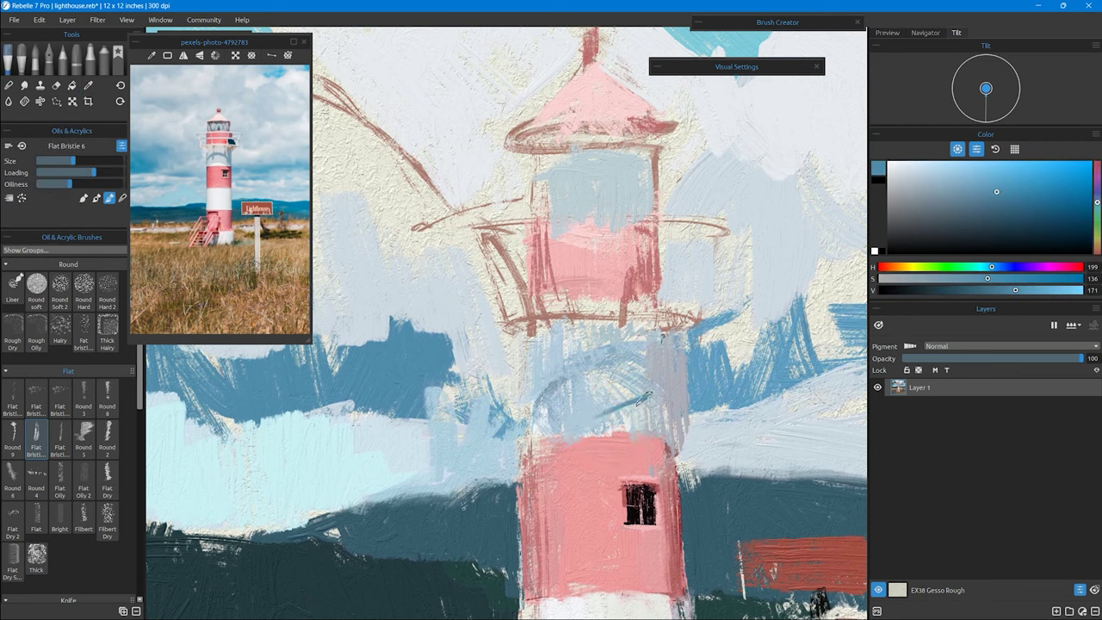
drag(656, 398, 578, 431)
alt+click(598, 425)
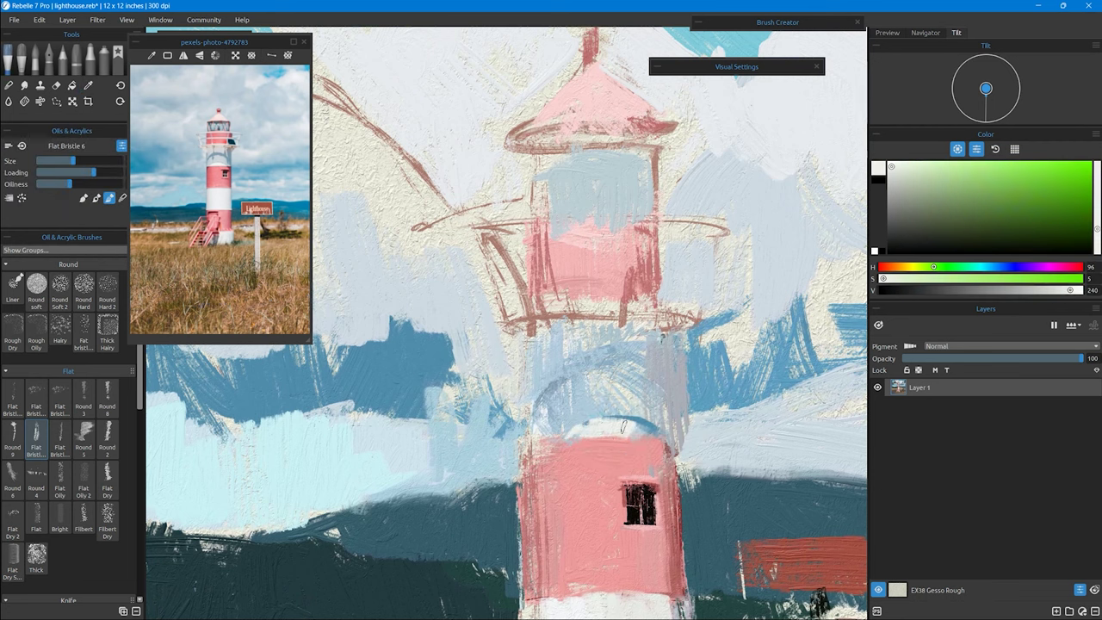
alt+click(620, 440)
alt+click(645, 423)
mouse_move(556, 379)
mouse_down()
mouse_move(584, 376)
mouse_move(668, 412)
mouse_up()
drag(573, 324, 575, 365)
drag(637, 324, 639, 374)
drag(670, 336, 673, 441)
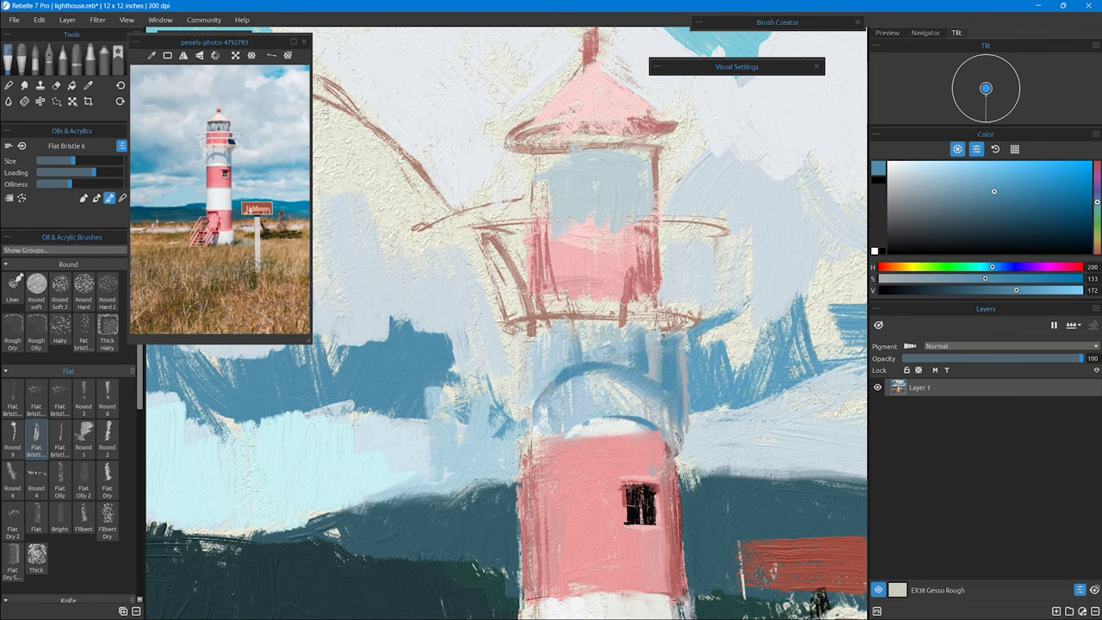
alt+click(698, 366)
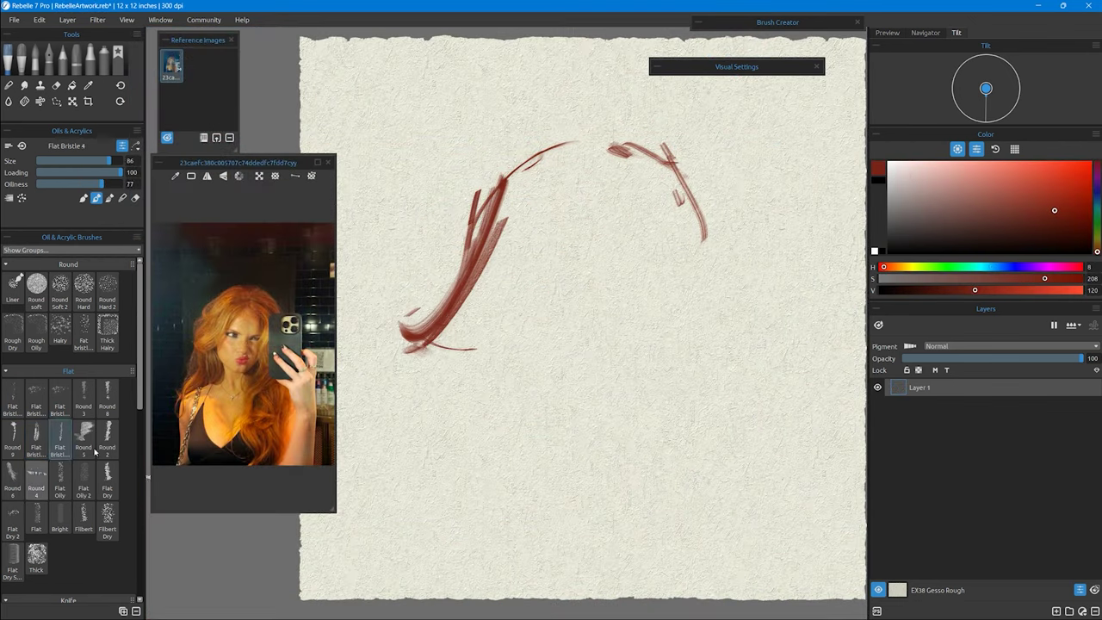
Step: On the red-haired woman canvas, sketch the face's right contour, the phone and the raised arm in dark red with the Round 4 brush
click(36, 475)
mouse_move(427, 353)
mouse_down()
mouse_move(511, 332)
mouse_move(603, 215)
mouse_move(749, 198)
mouse_up()
drag(687, 258, 696, 486)
drag(659, 450, 780, 444)
mouse_move(786, 338)
mouse_down()
mouse_move(814, 393)
mouse_move(803, 528)
mouse_up()
drag(825, 484, 810, 593)
drag(713, 382, 777, 484)
drag(699, 441, 772, 575)
drag(670, 287, 615, 460)
drag(615, 465, 621, 517)
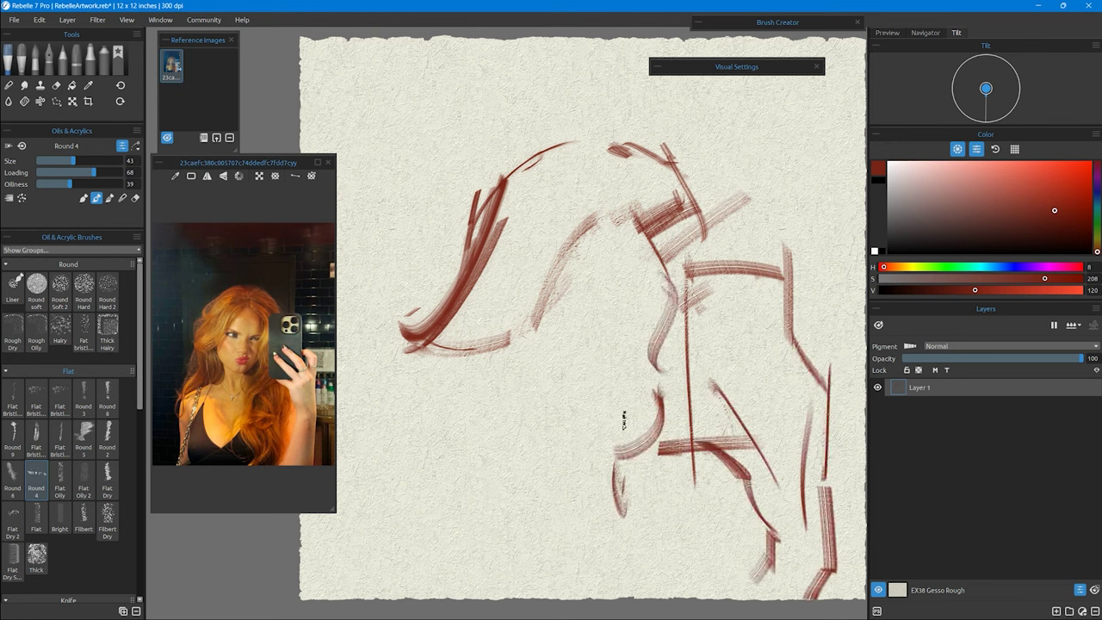
Step: Sketch the woman's jaw, side hair, shoulder, hairline, eyes, nose and lips in dark red strokes
mouse_move(525, 336)
mouse_down()
mouse_move(586, 435)
mouse_move(632, 439)
mouse_up()
drag(658, 392, 607, 443)
mouse_move(525, 400)
mouse_down()
mouse_move(501, 456)
mouse_move(504, 444)
mouse_up()
drag(405, 361, 411, 452)
drag(548, 301, 590, 307)
drag(545, 317, 589, 320)
drag(632, 310, 665, 312)
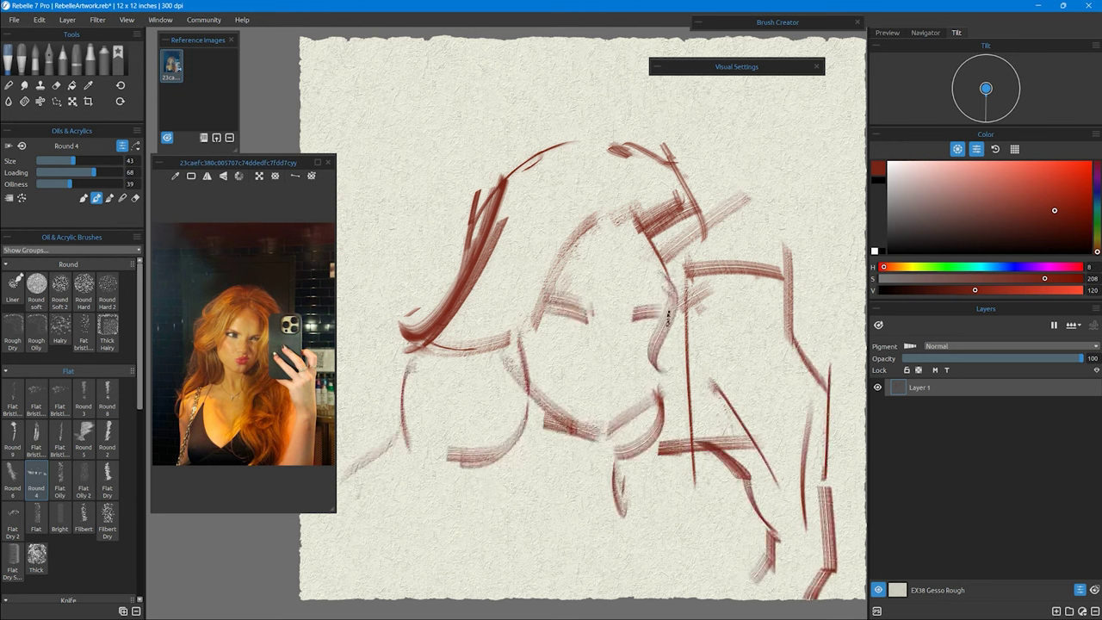
drag(600, 366, 628, 370)
drag(590, 386, 628, 400)
mouse_move(571, 429)
mouse_down()
mouse_move(575, 448)
mouse_move(613, 446)
mouse_up()
drag(525, 310, 616, 212)
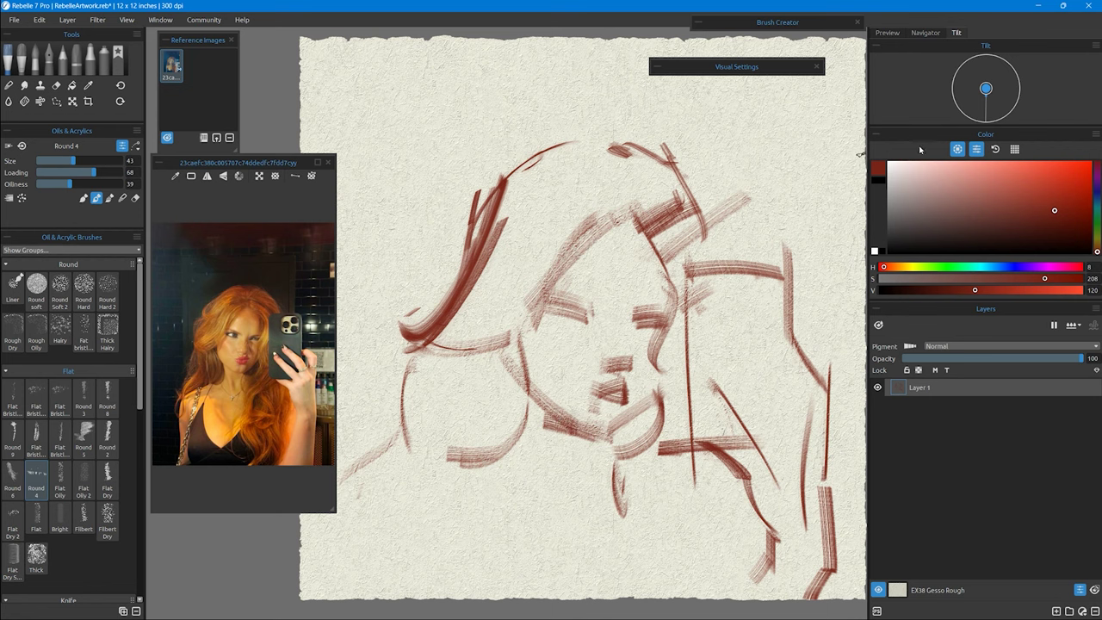
Step: Paint dark brown shadows, H 26, S 208, V 71, in the hair by the left cheek and beneath the jaw with Flat Bristle 6
drag(974, 290, 936, 290)
click(894, 267)
mouse_move(516, 335)
mouse_down()
mouse_move(493, 358)
mouse_move(527, 376)
mouse_up()
click(36, 435)
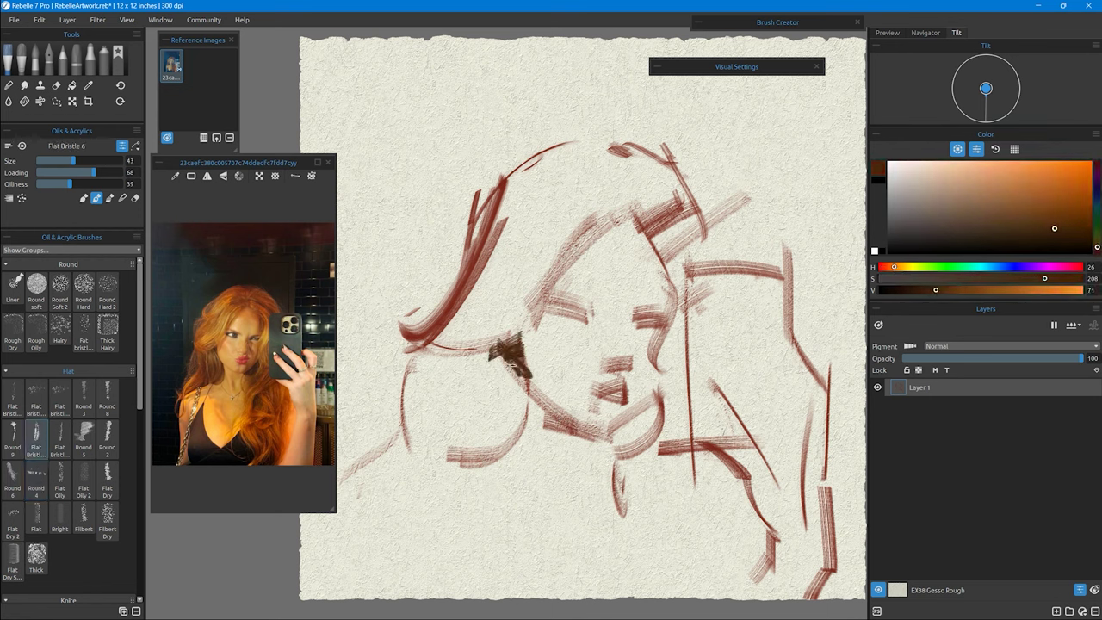
key(bracketright)
drag(663, 398, 637, 445)
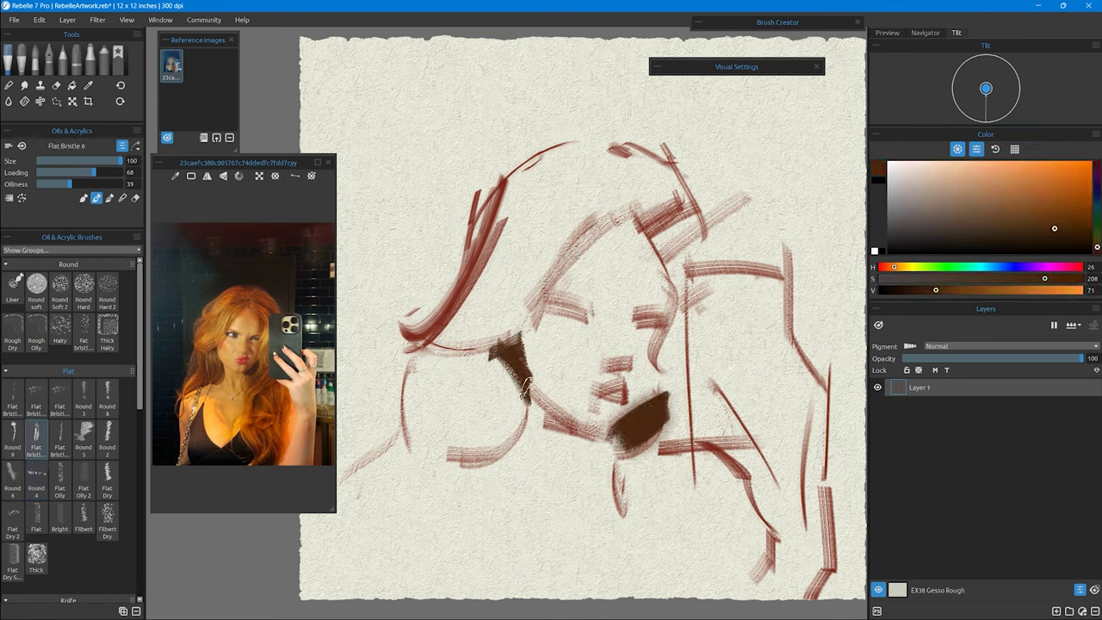
Step: Trace the inner and outer edges of the woman's hair with dark brown shadow strokes on both sides of the face
drag(520, 345, 472, 475)
drag(411, 369, 353, 516)
drag(560, 262, 491, 353)
drag(662, 241, 684, 314)
Step: With the Round 2 brush, shade the face's right side and fill the hair left of the face in brown, H 26, S 212, V 96
click(107, 435)
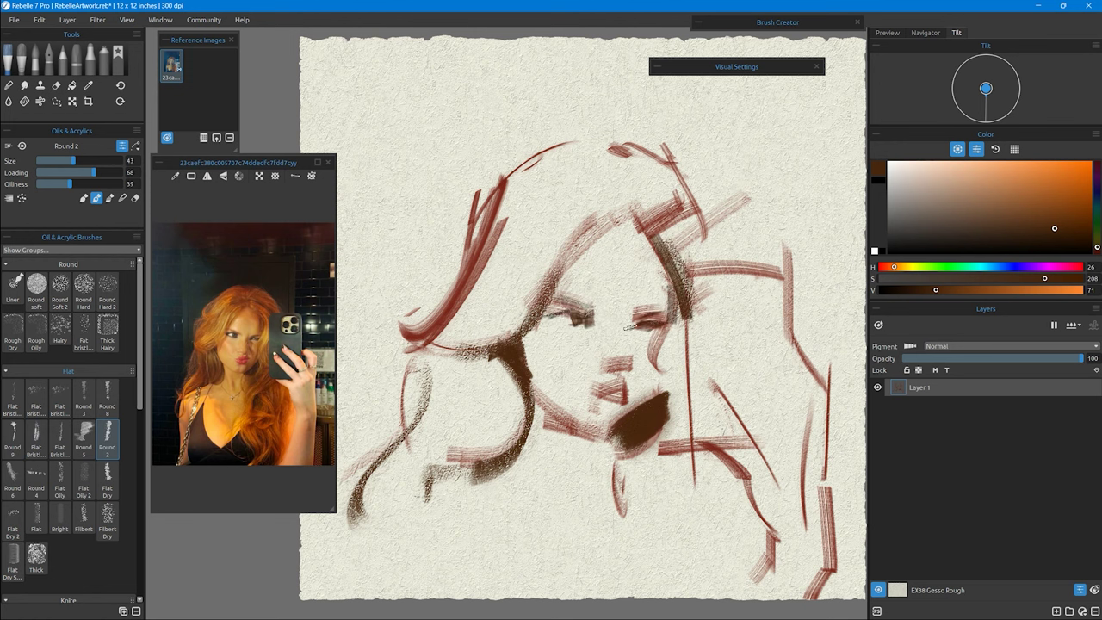
click(1055, 220)
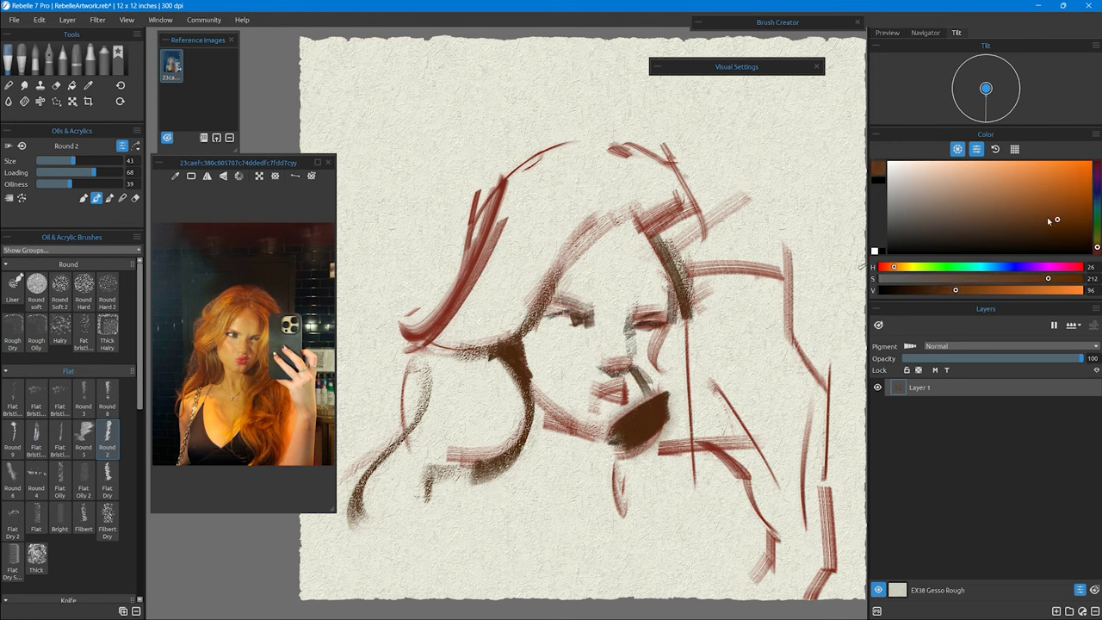
drag(633, 349, 664, 418)
drag(676, 366, 684, 422)
drag(534, 343, 515, 400)
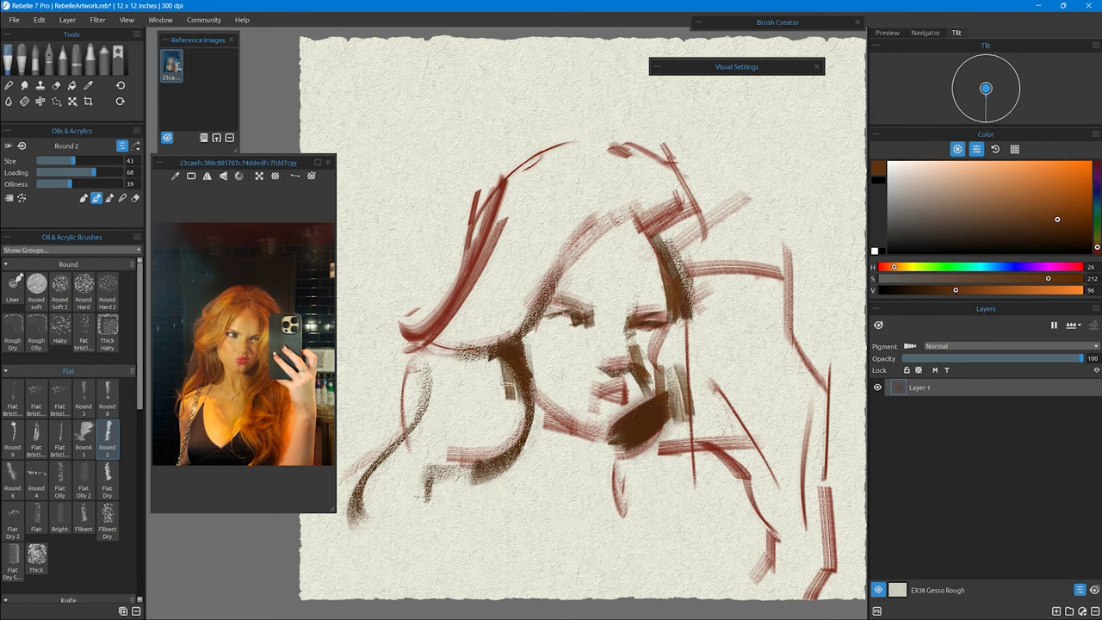
drag(504, 360, 495, 482)
drag(439, 351, 437, 465)
mouse_move(470, 348)
mouse_down()
mouse_move(488, 441)
mouse_move(361, 517)
mouse_up()
Step: Paint orange hair strokes, H 21, S 203, V 218 and H 29, S 185, V 237, and a darker orange-brown lock down the face's right side
click(1057, 185)
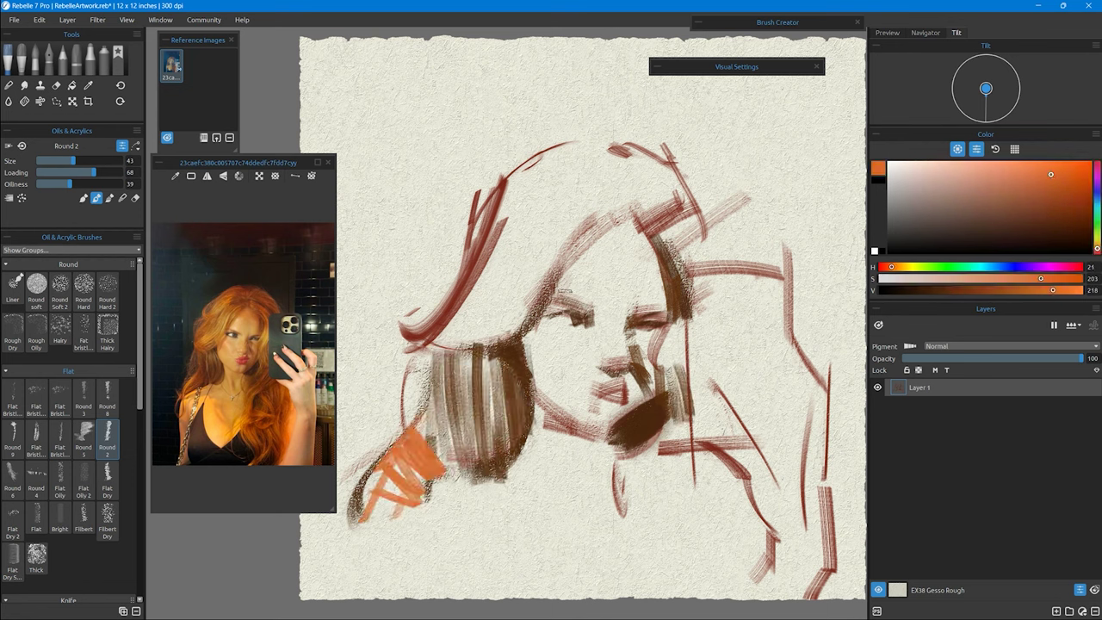
click(1036, 167)
drag(482, 344, 427, 297)
drag(521, 225, 498, 265)
drag(542, 202, 465, 318)
drag(663, 231, 680, 349)
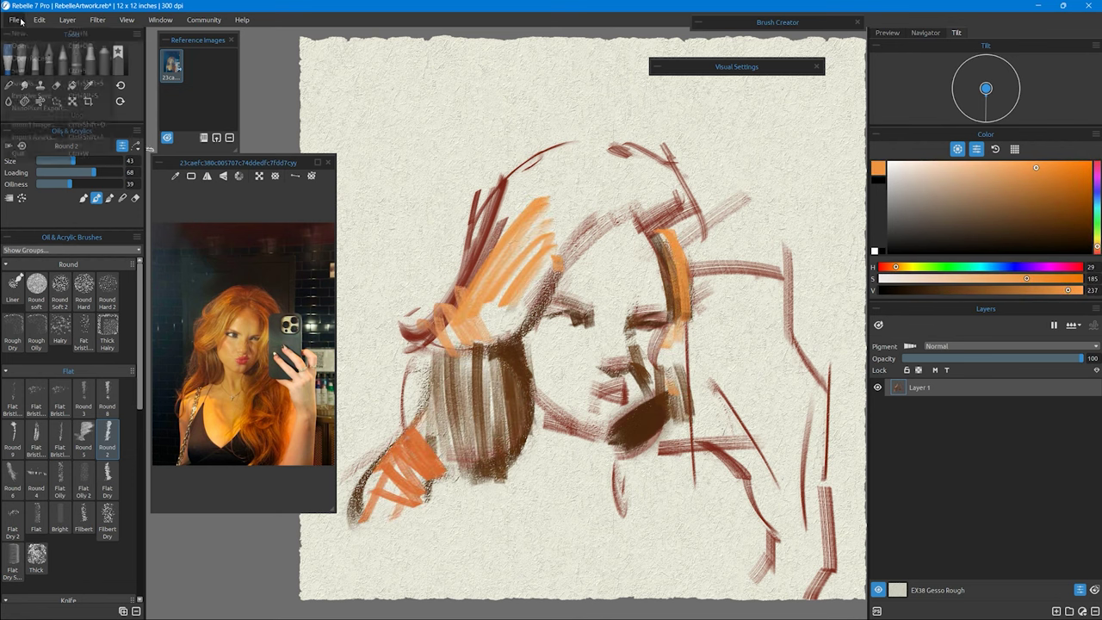
drag(675, 301, 680, 392)
click(1058, 205)
mouse_move(680, 332)
mouse_down()
mouse_move(682, 398)
mouse_move(624, 482)
mouse_move(676, 560)
mouse_up()
Step: Block in the left cheek and forehead with a light orange skin tone and pick a shadow brown, H 25, S 173, V 159
click(1016, 174)
drag(544, 335, 555, 401)
drag(594, 340, 560, 412)
mouse_move(624, 215)
mouse_down()
mouse_move(585, 258)
mouse_move(637, 297)
mouse_up()
click(1026, 196)
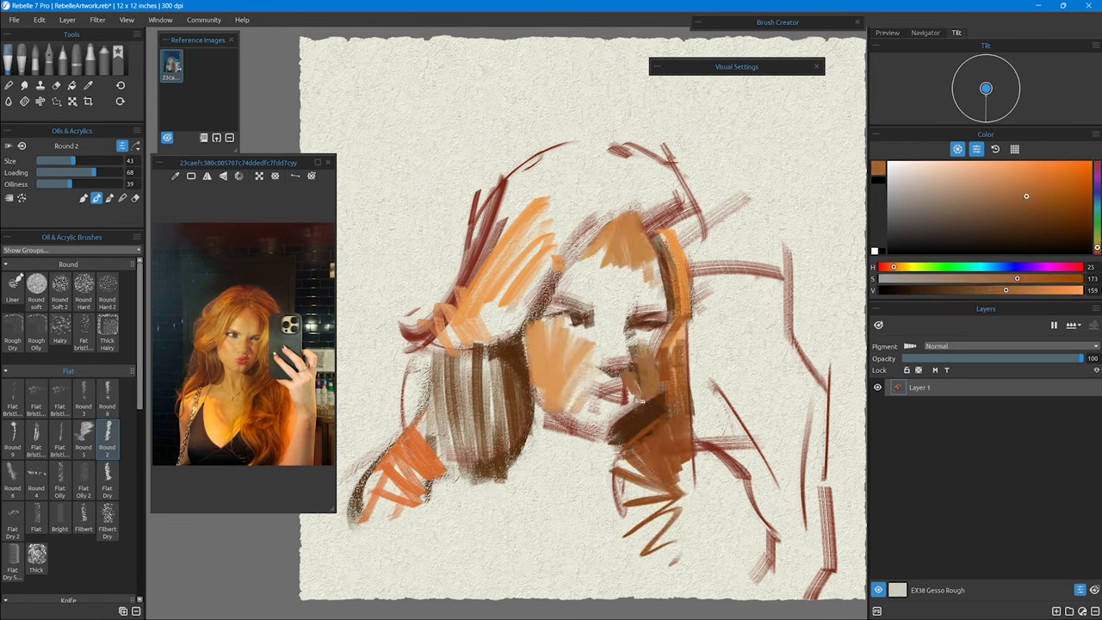
Step: Paint the woman's lips in a pinkish red
click(886, 267)
click(1034, 172)
mouse_move(618, 396)
mouse_down()
mouse_move(599, 387)
mouse_move(594, 406)
mouse_up()
Step: Shade the skin around the eyes with brown, H 28, S 162, V 162, and fill the eye area and forehead with lighter orange, H 28, S 149, V 224
click(898, 267)
click(895, 267)
click(1031, 183)
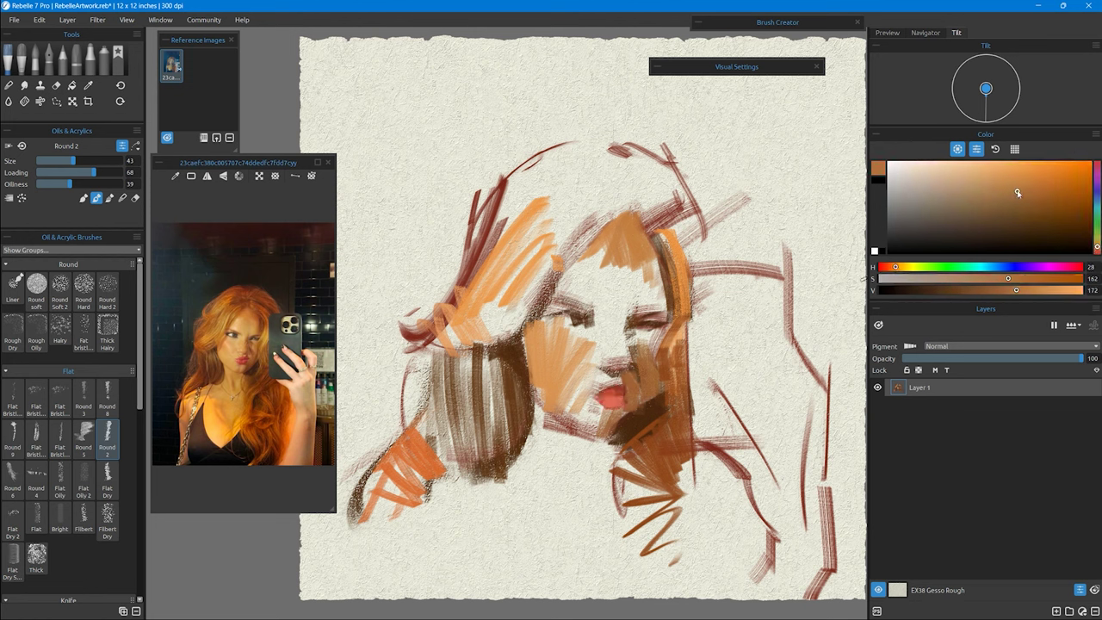
drag(590, 317, 570, 348)
click(896, 266)
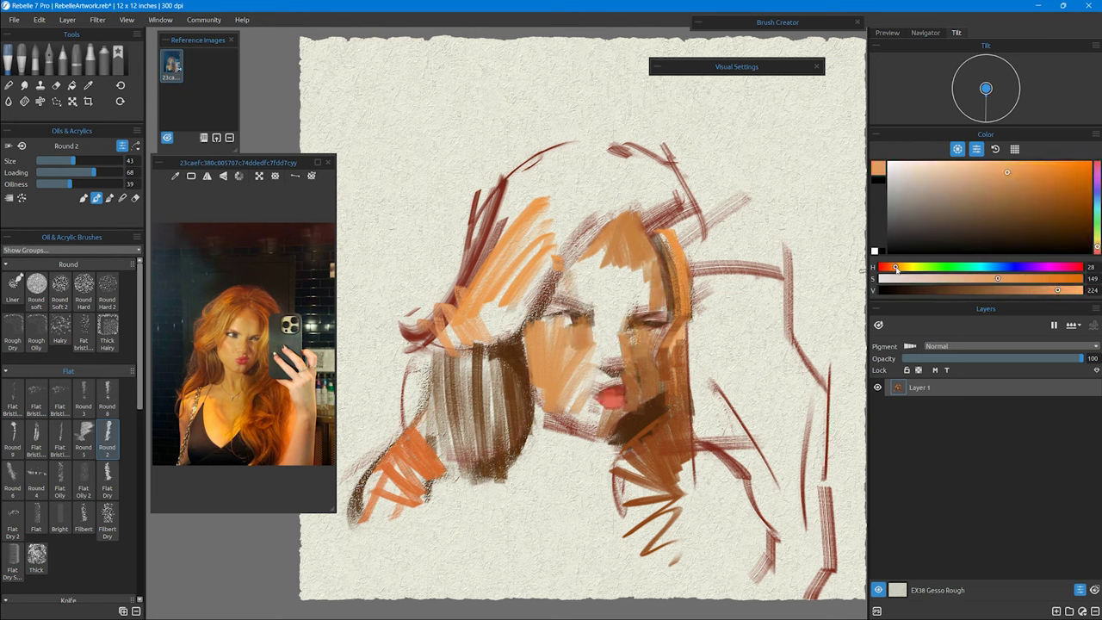
mouse_move(569, 301)
mouse_down()
mouse_move(603, 246)
mouse_move(645, 310)
mouse_up()
Step: Add light skin strokes, H 34, S 114, V 236, to the cheek and chin, and paint the neck in H 30, S 139, V 208
click(979, 168)
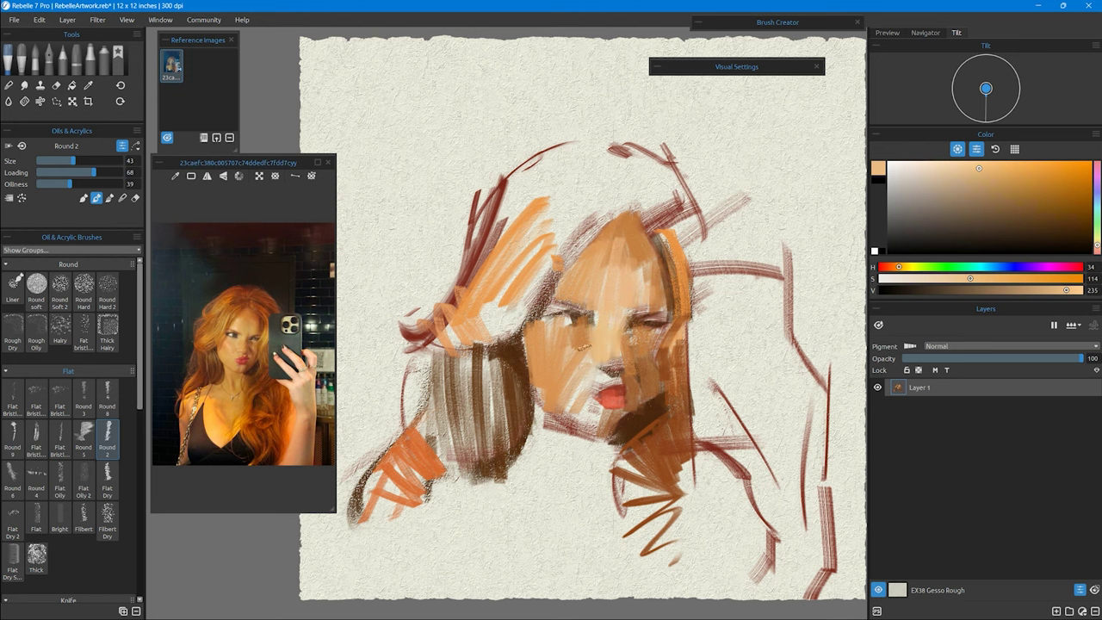
mouse_move(581, 347)
mouse_down()
mouse_move(559, 378)
mouse_move(594, 431)
mouse_move(538, 478)
mouse_up()
click(896, 267)
click(998, 178)
drag(603, 430, 585, 506)
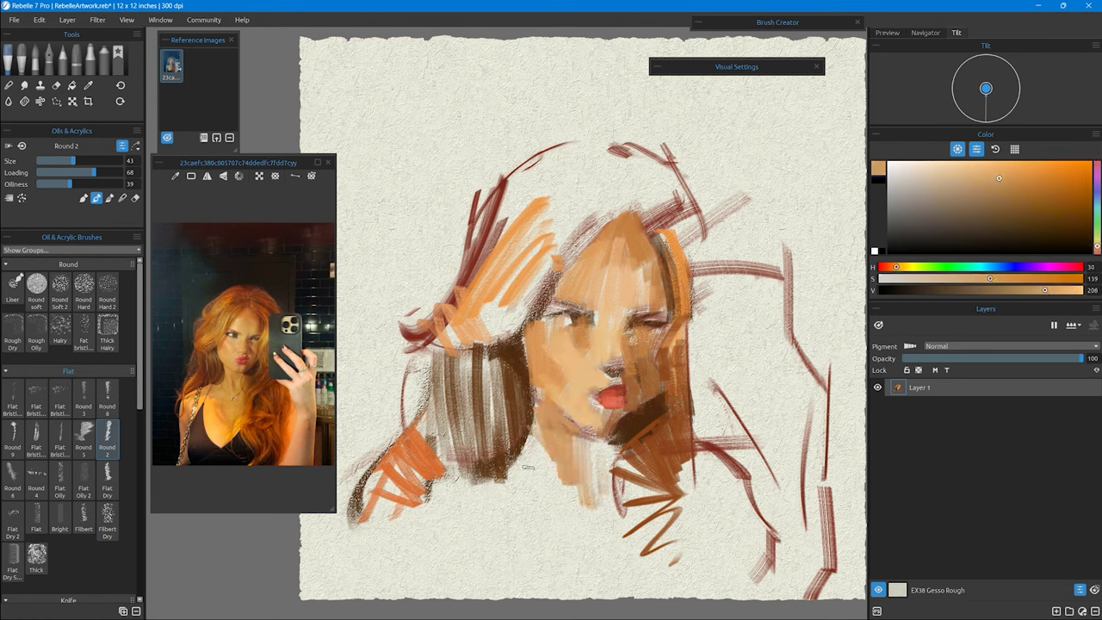
Step: Add golden-brown strokes to the hair beside the left cheek and block in the phone's inner side with near-black, H 30, S 201, V 12
click(1025, 215)
drag(516, 302, 474, 447)
click(1049, 250)
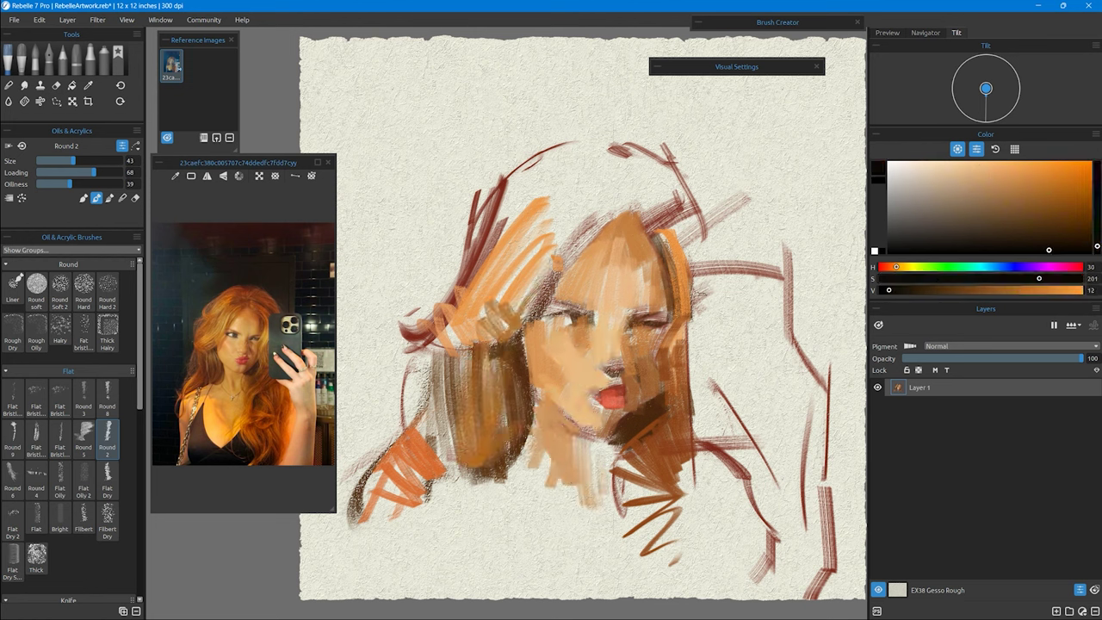
drag(690, 267, 697, 422)
mouse_move(684, 284)
mouse_down()
mouse_move(755, 302)
mouse_move(751, 331)
mouse_up()
mouse_move(699, 362)
mouse_down()
mouse_move(742, 441)
mouse_move(704, 441)
mouse_up()
Step: Darken the eyebrows with dark brown, H 23, S 178, V 68, and move the whole painting upward on the canvas
click(892, 267)
click(1031, 229)
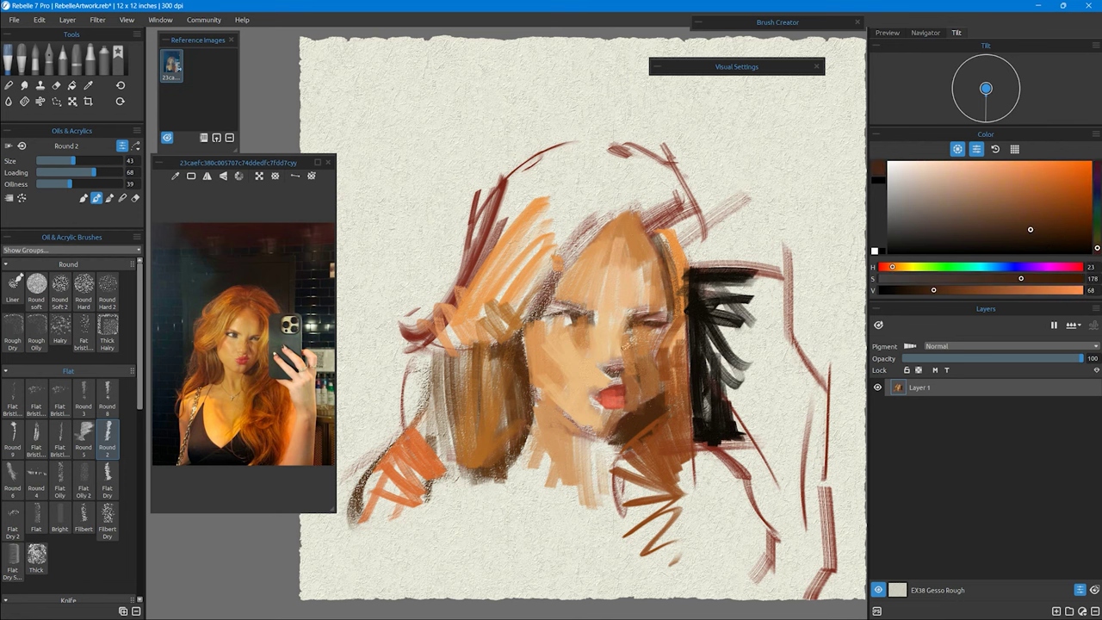
key(ctrl+t)
drag(602, 396, 595, 310)
key(Return)
Step: Paint dark brown strokes for the strap and curved neckline of the woman's top along the canvas's lower edge
mouse_move(465, 482)
mouse_down()
mouse_move(448, 598)
mouse_move(422, 599)
mouse_up()
mouse_move(482, 551)
mouse_down()
mouse_move(607, 594)
mouse_move(637, 543)
mouse_up()
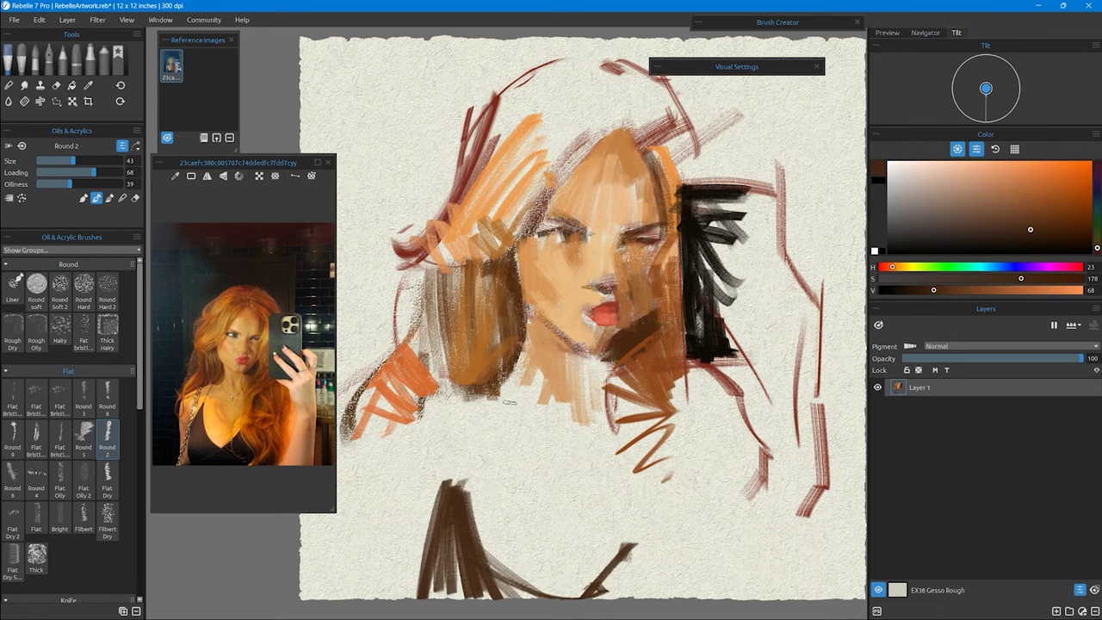
Step: Extend the top's strap toward the shoulder with a thin brown stroke, then try a dark Filbert stroke across the chest and undo it
drag(485, 403, 468, 471)
click(84, 517)
drag(564, 416, 506, 433)
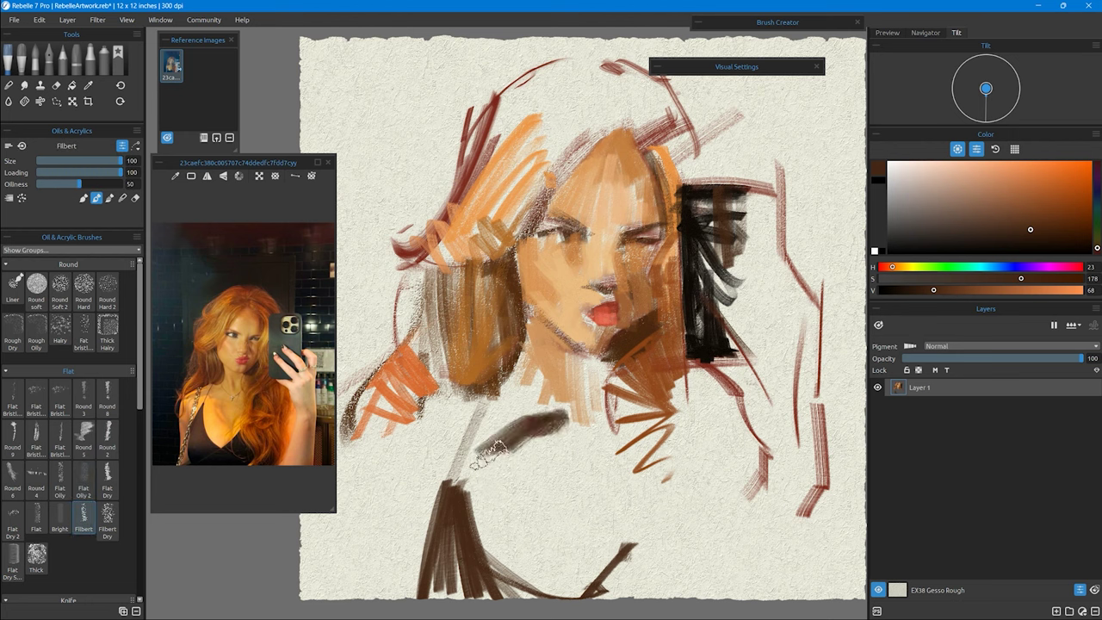
key(ctrl+z)
Step: Block in the hair over the crown and along both sides of the head with Filbert strokes in orange-browns, including H 19, S 223, V 171
alt+click(508, 172)
drag(500, 223, 482, 94)
drag(551, 206, 594, 69)
drag(430, 284, 379, 413)
drag(603, 129, 536, 99)
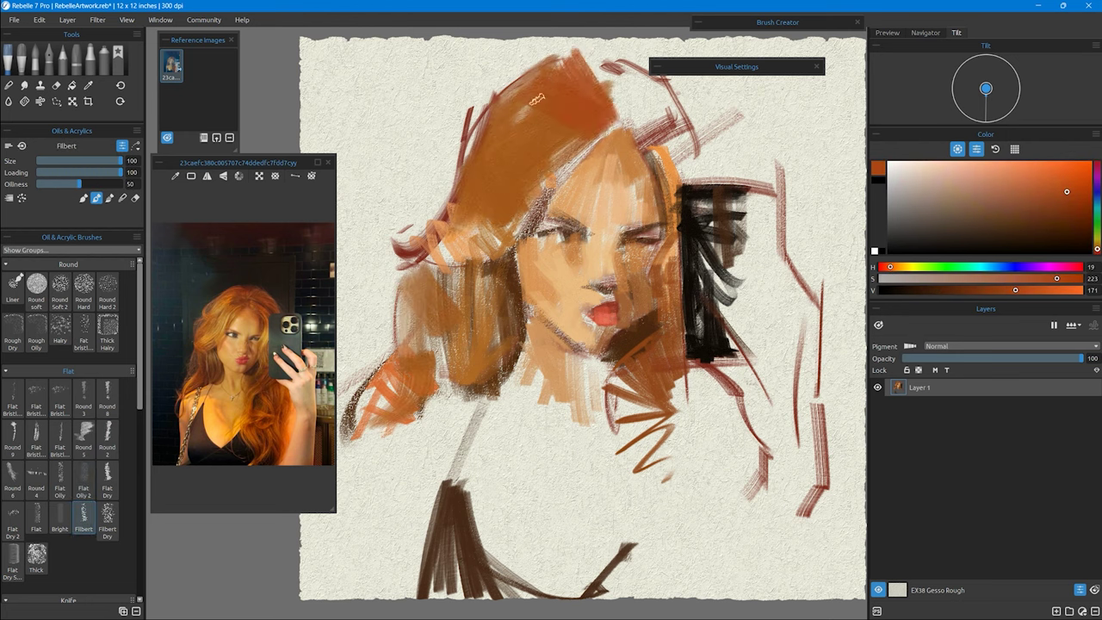
drag(586, 61, 698, 190)
Step: Fill the long hair falling over both shoulders with sampled reddish orange, H 19, S 226, V 159
alt+click(676, 400)
drag(628, 362, 688, 568)
drag(723, 387, 732, 594)
drag(362, 430, 474, 318)
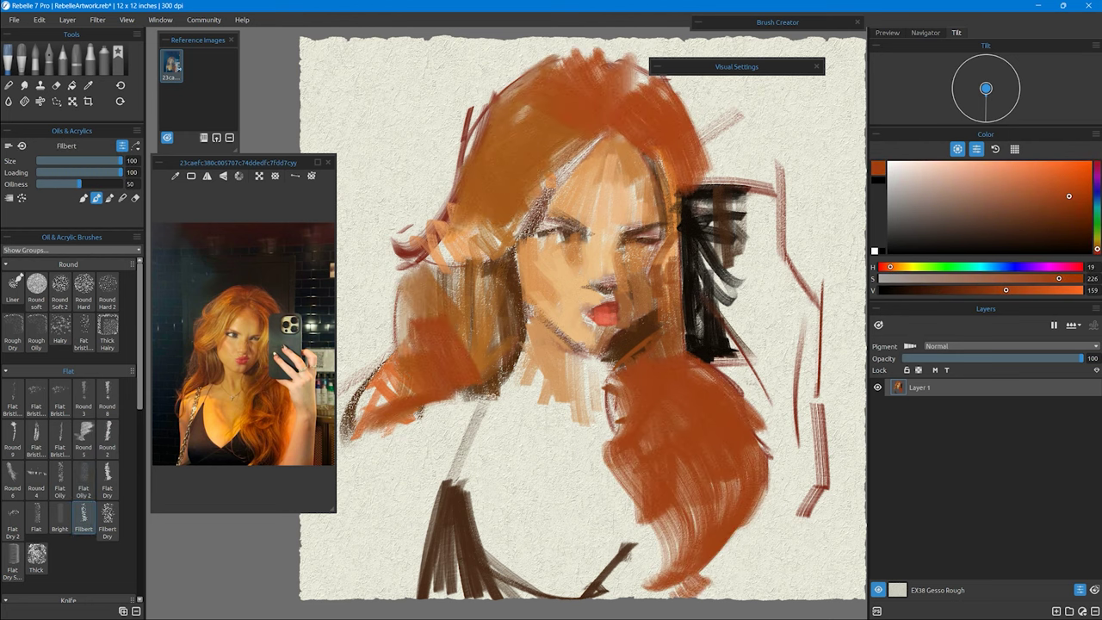
Step: Paint the forehead, neck and upper chest with sampled golden skin tone, H 35, S 161, V 203
alt+click(612, 218)
drag(641, 146, 594, 216)
mouse_move(602, 310)
mouse_down()
mouse_move(569, 353)
mouse_move(534, 452)
mouse_up()
drag(620, 396, 559, 517)
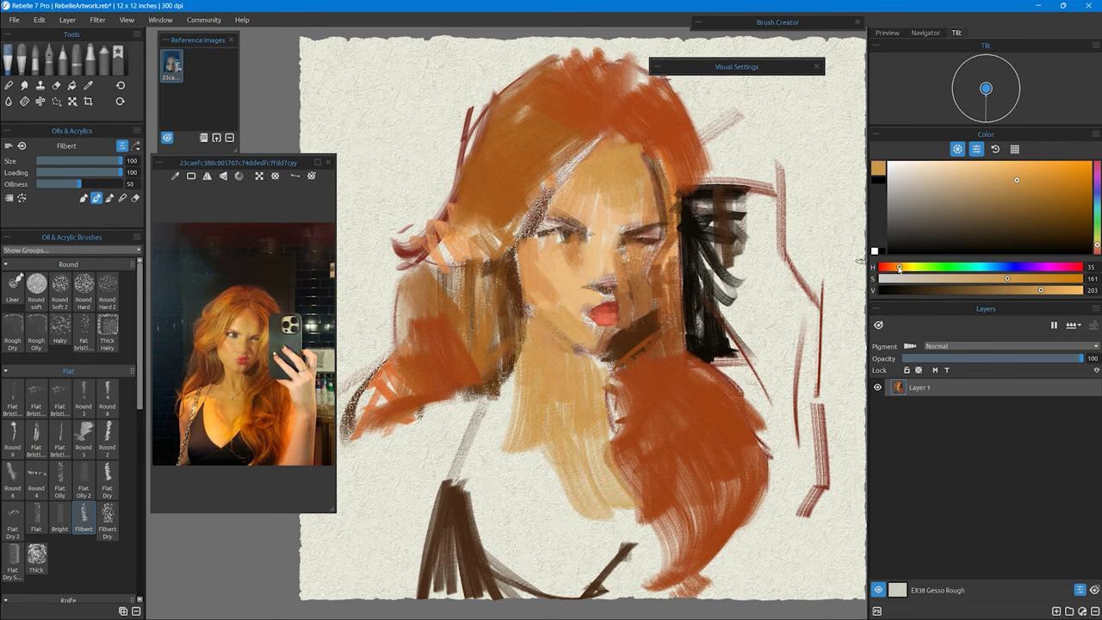
Step: Block in the sunlit chest and shoulder with bright orange and yellow strokes, including H 32, S 230, V 255
click(1072, 161)
drag(551, 452, 517, 594)
drag(517, 448, 568, 560)
drag(508, 388, 416, 495)
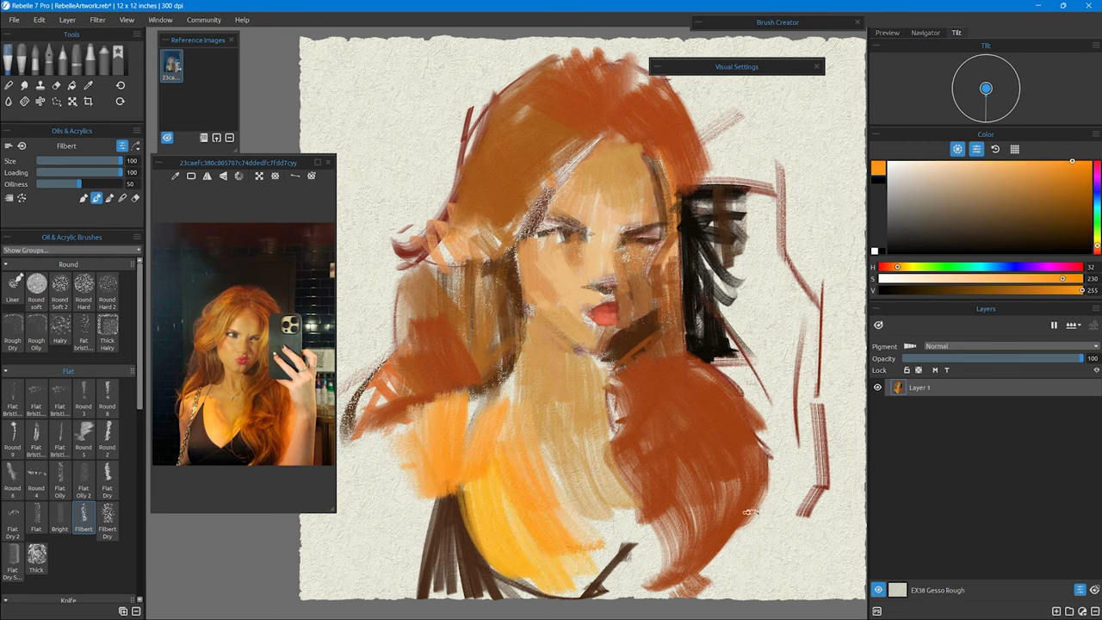
Step: Add broad Filbert strokes along the long hair's outer edge, through its main lock, and over the hair framing the face
drag(749, 512, 762, 559)
drag(740, 391, 766, 499)
alt+click(688, 404)
drag(732, 366, 689, 538)
drag(671, 111, 620, 207)
drag(500, 234, 430, 263)
click(1005, 163)
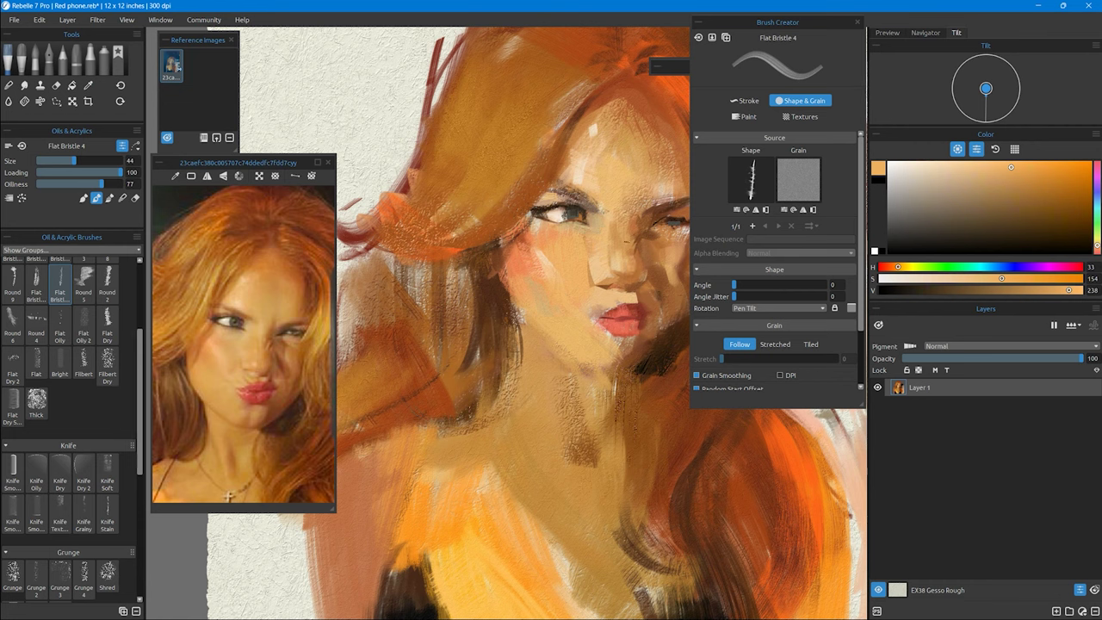
Step: Sharpen the brow above the open eye with sampled browns, using the Flat Bristle 4 brush at size 44
alt+click(602, 209)
alt+click(594, 184)
alt+click(560, 138)
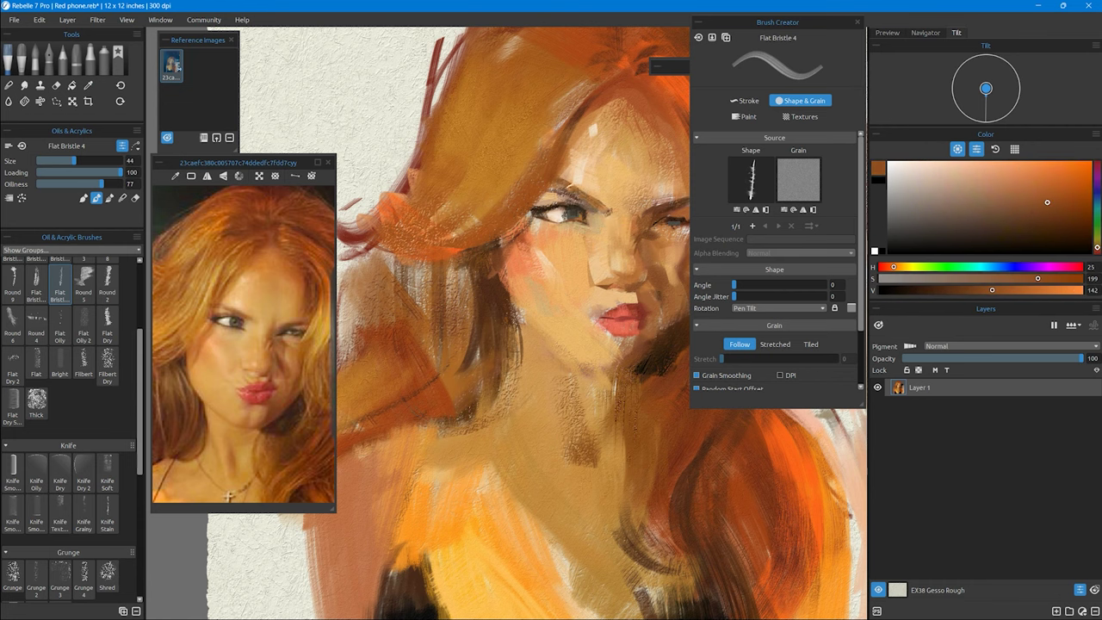
alt+click(551, 207)
alt+click(582, 204)
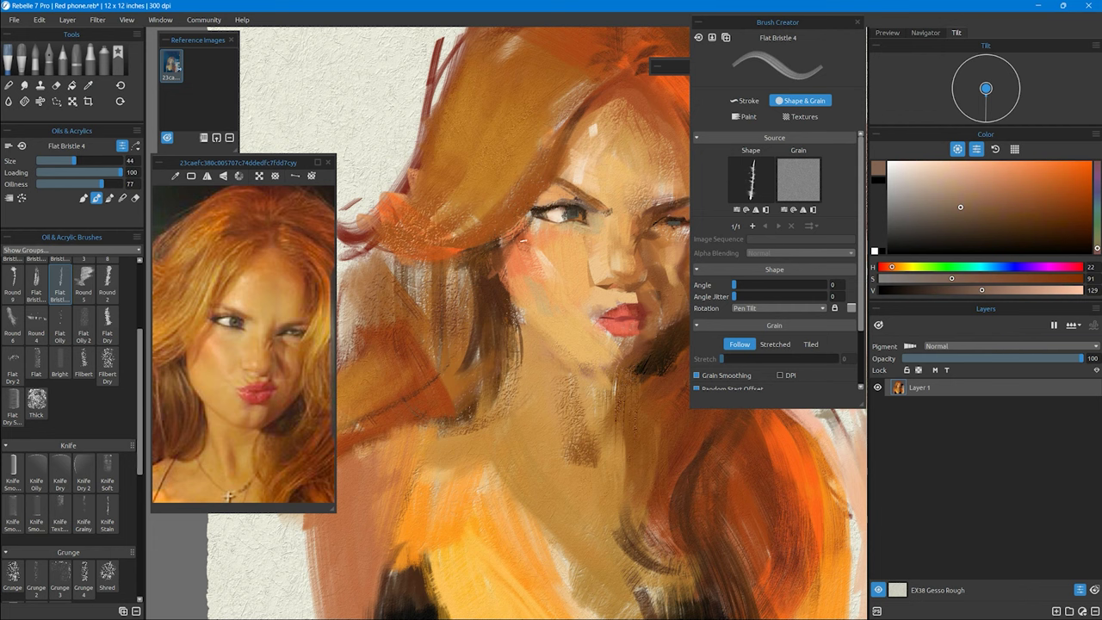
alt+click(589, 200)
Step: Refine the squinting eye and its brow on the face's shaded side with sampled skin and brown tones
drag(616, 259, 559, 258)
alt+click(642, 217)
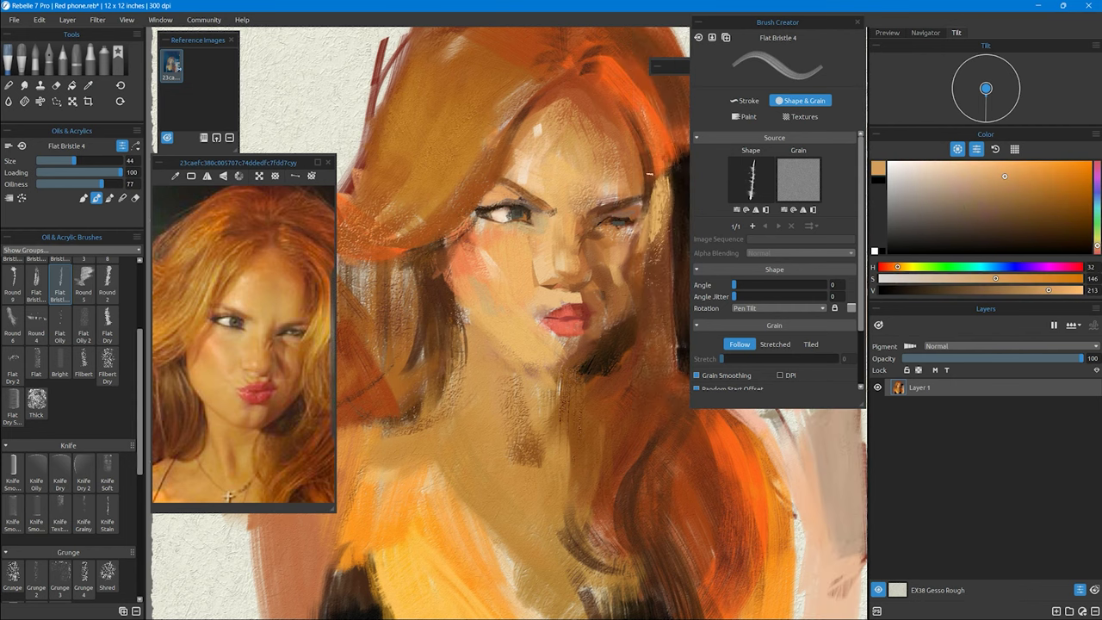
alt+click(615, 259)
alt+click(598, 232)
alt+click(601, 233)
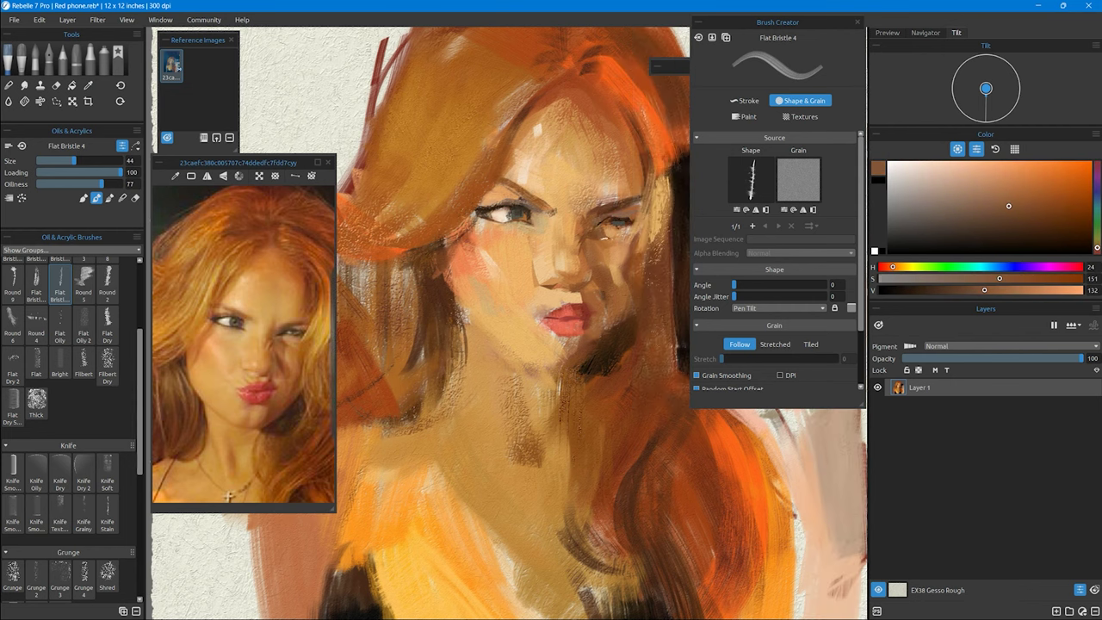
Step: Shade the cheek on the face's dark side with sampled reddish browns, H 19, S 198, V 121 and H 19, S 195, V 123
alt+click(638, 264)
alt+click(627, 366)
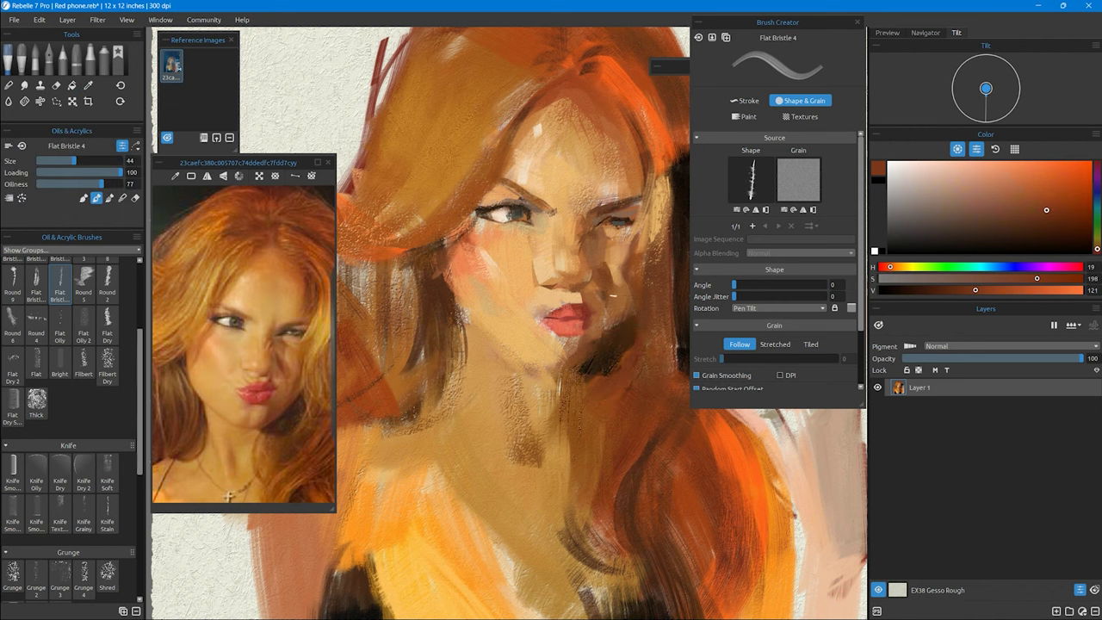
alt+click(602, 258)
alt+click(620, 306)
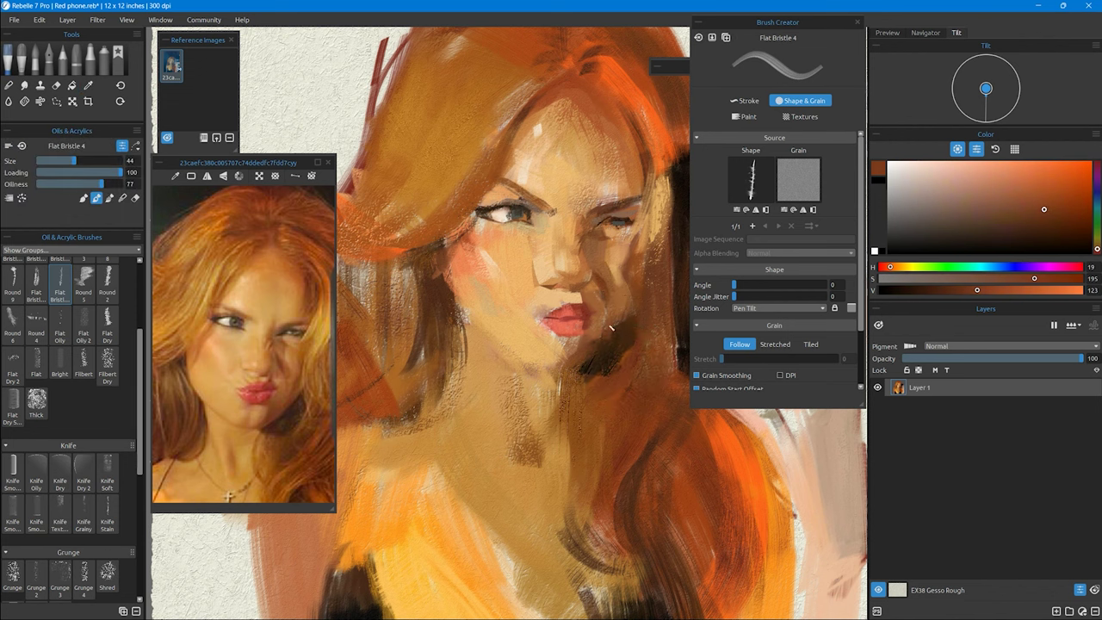
Step: Define the shadowed jawline beside the chin with sampled dark tones, including muted purple, H 342, S 100, V 103
alt+click(578, 368)
alt+click(580, 370)
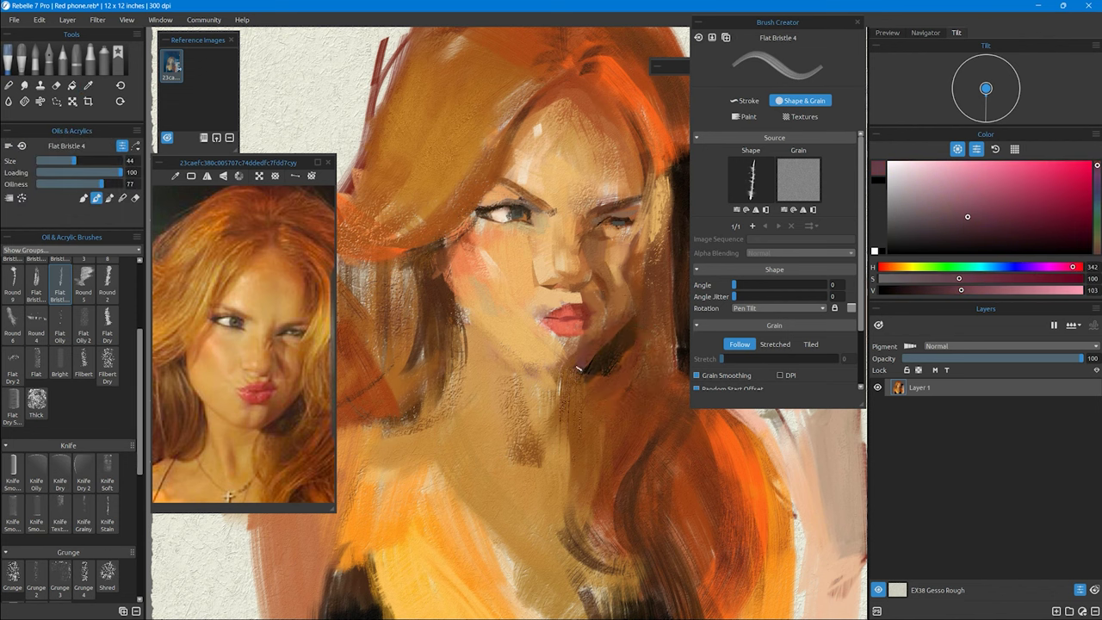
alt+click(566, 376)
Step: Refine the shading between the nose, squinting eye and mouth with sampled browns, including H 19, S 196, V 122
alt+click(582, 246)
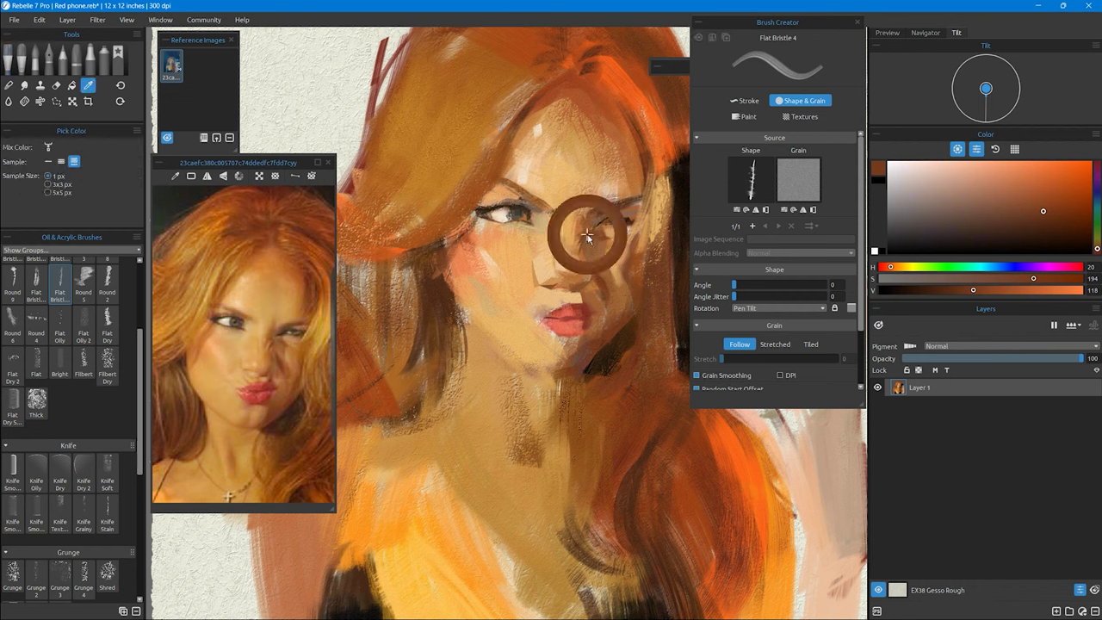
alt+click(583, 264)
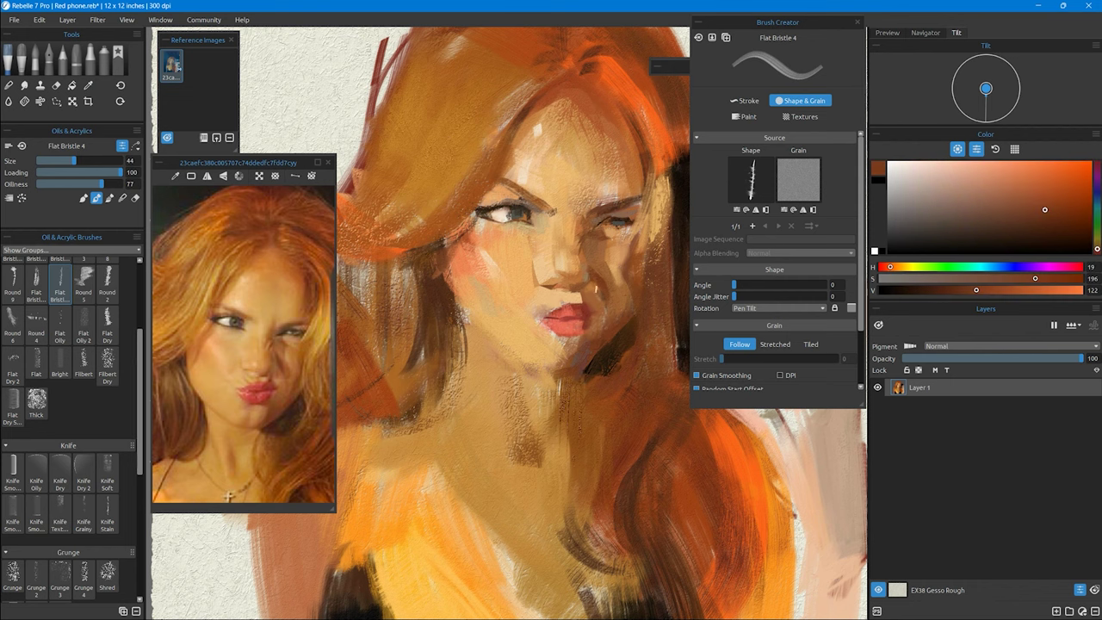
alt+click(594, 289)
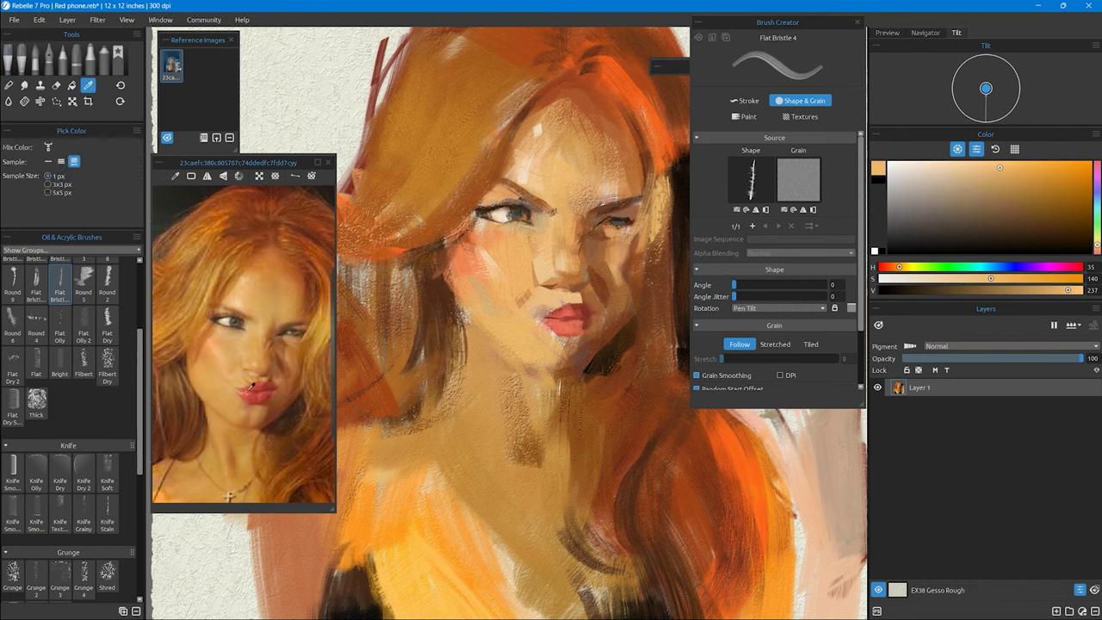
Step: Reshape the lips and deepen their shadows with dark reds, H 3, S 213, V 128 and H 3, S 195, V 100
alt+click(538, 326)
alt+click(557, 327)
alt+click(558, 340)
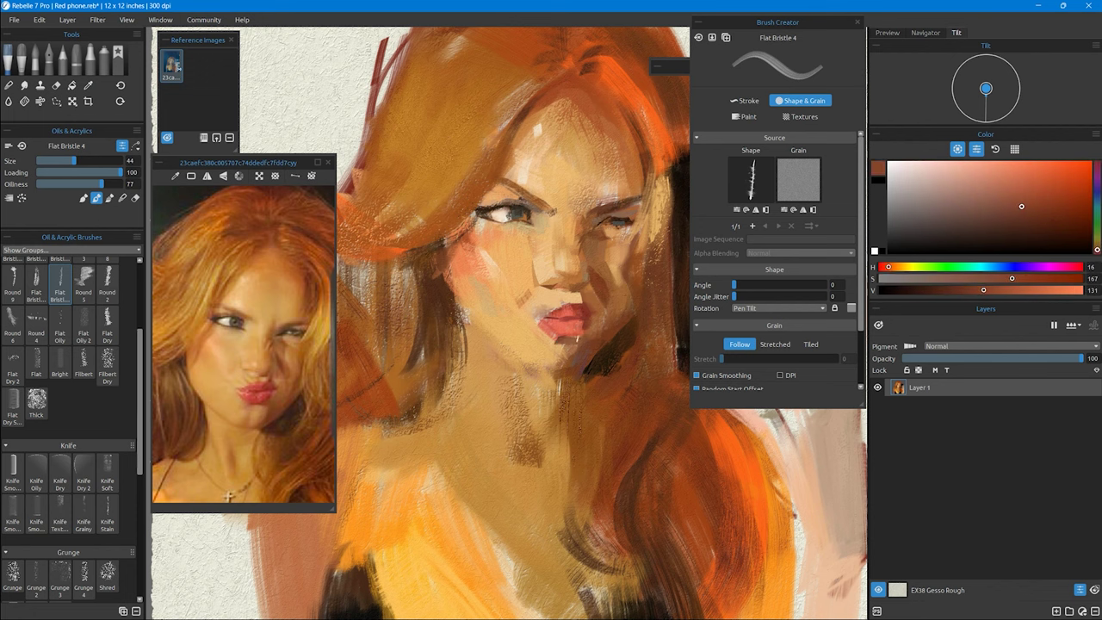
alt+click(605, 328)
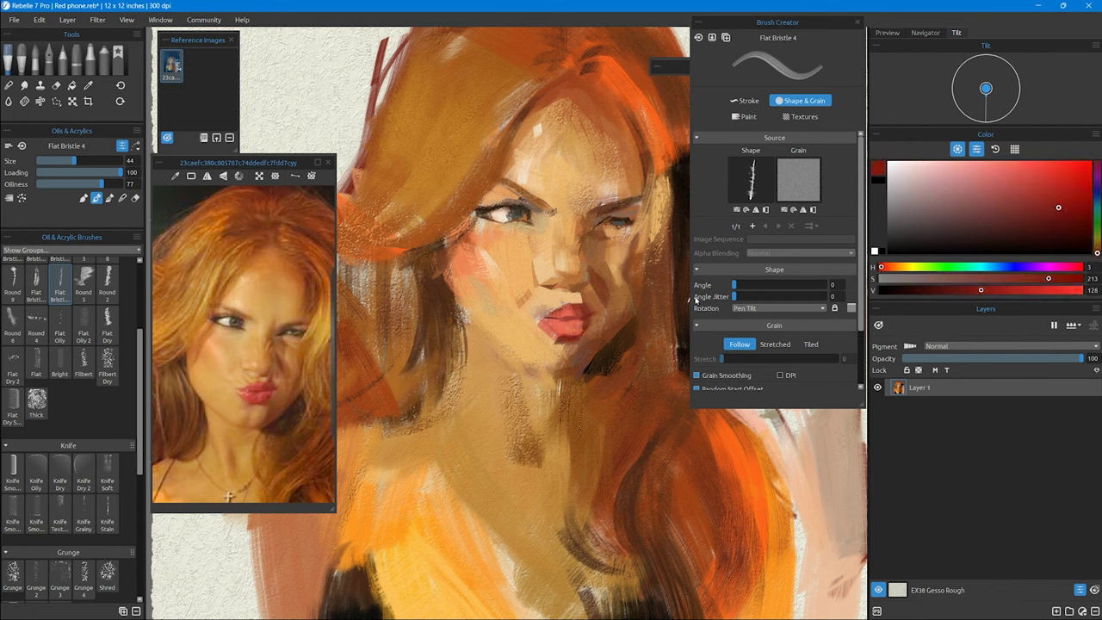
alt+click(582, 317)
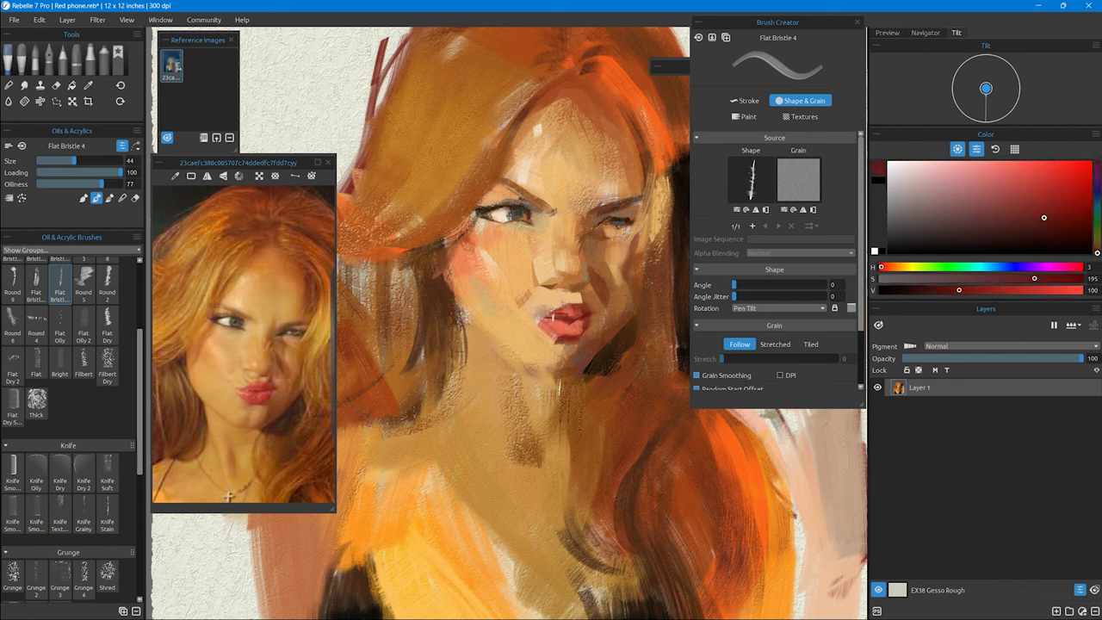
Step: Darken the lip parting and shaded mouth corner with sampled tones, including H 5, S 183, V 170 and H 5, S 186, V 114
alt+click(555, 317)
alt+click(687, 258)
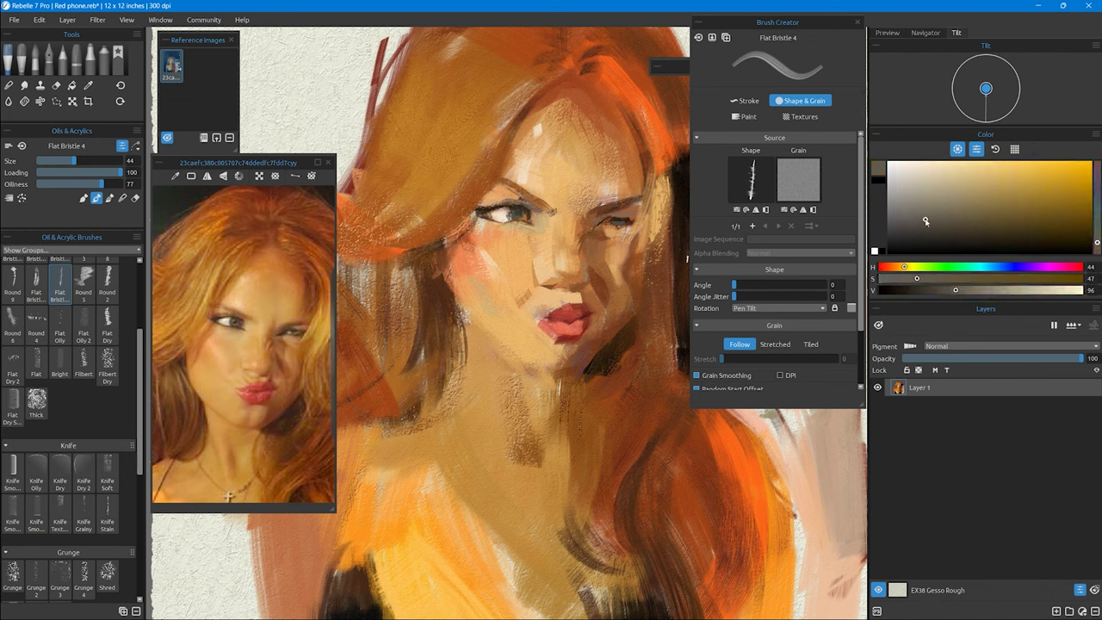
alt+click(580, 325)
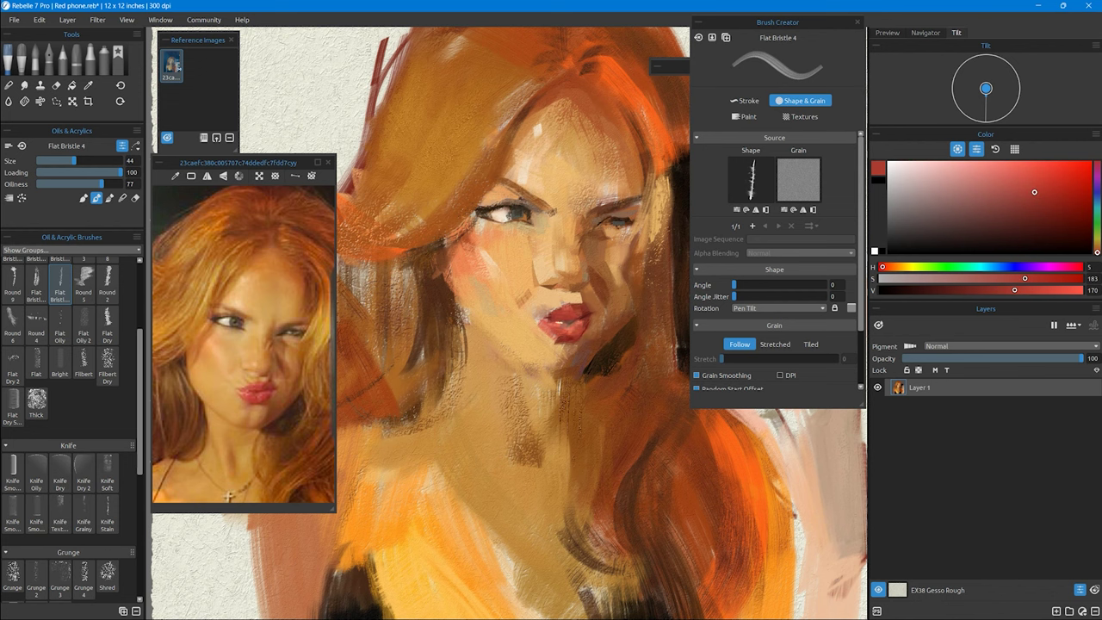
alt+click(586, 315)
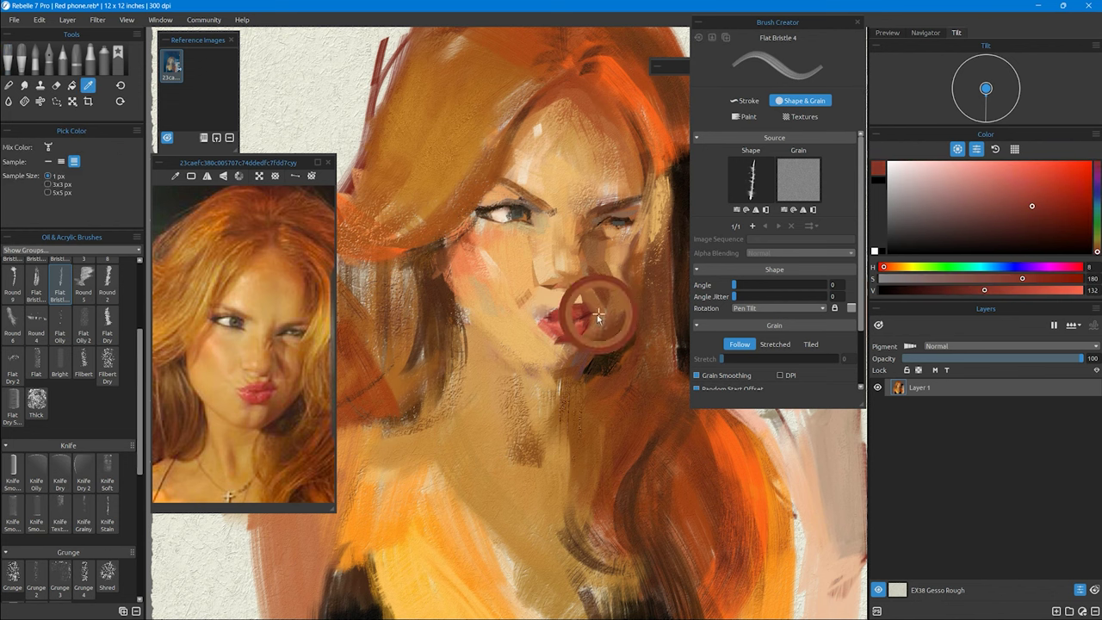
alt+click(581, 267)
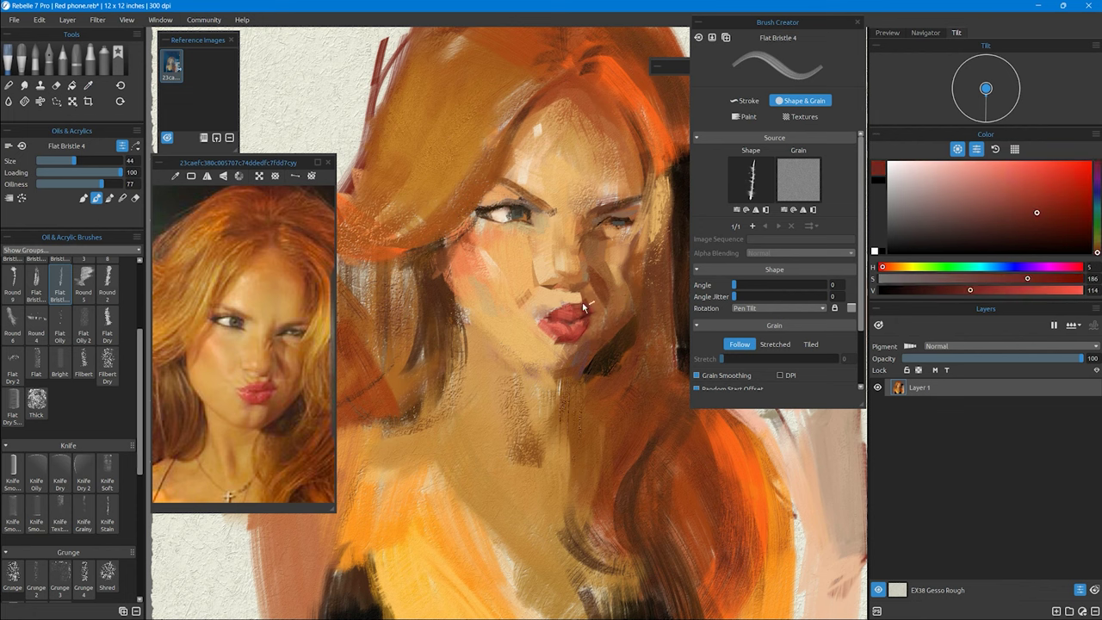
Step: Touch up the skin beside the mouth with H 33, S 144, V 239, and lighten the lips with H 7, S 164, V 205
alt+click(523, 288)
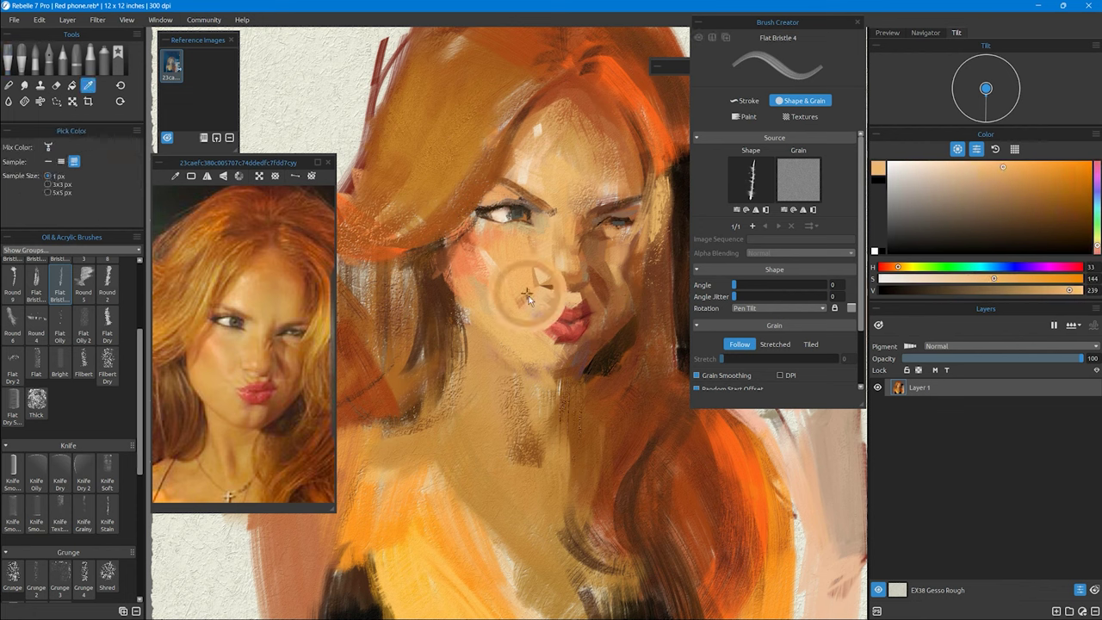
alt+click(550, 319)
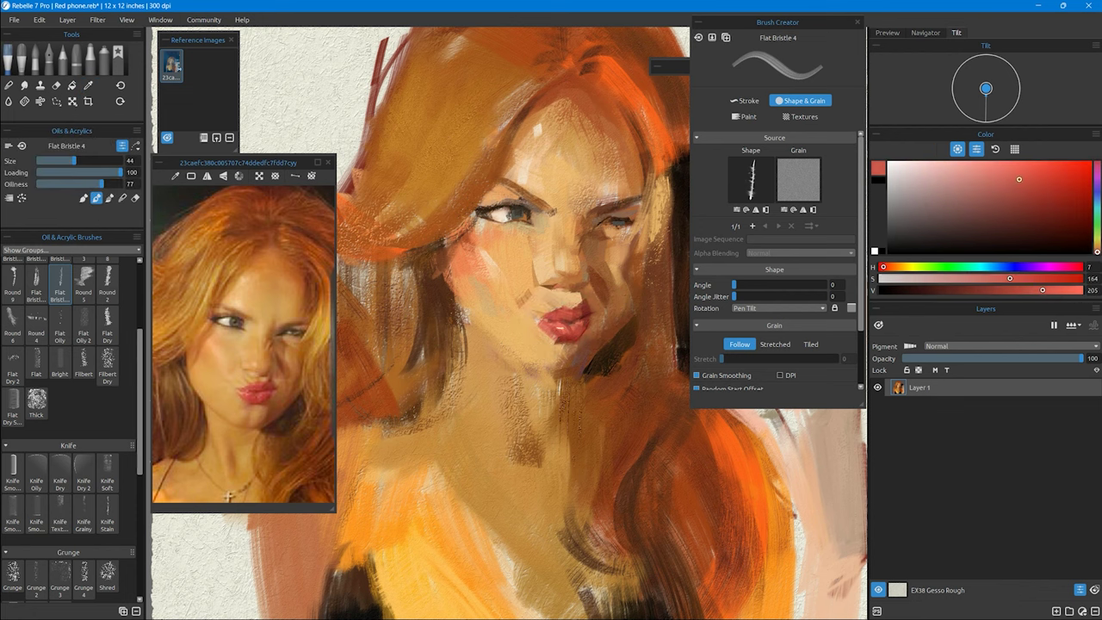
alt+click(546, 322)
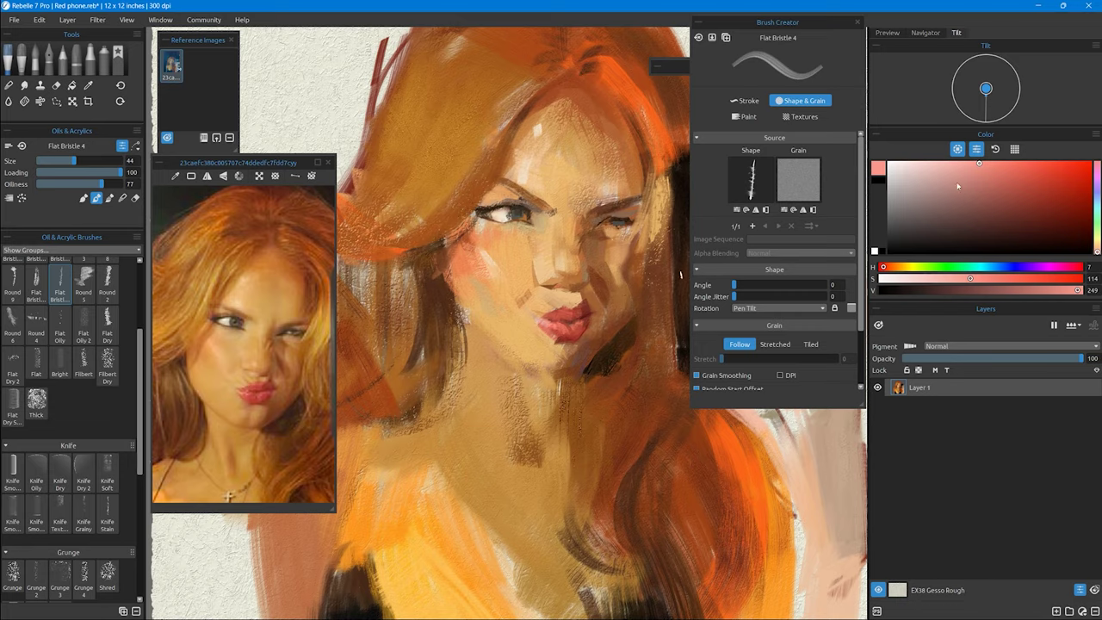